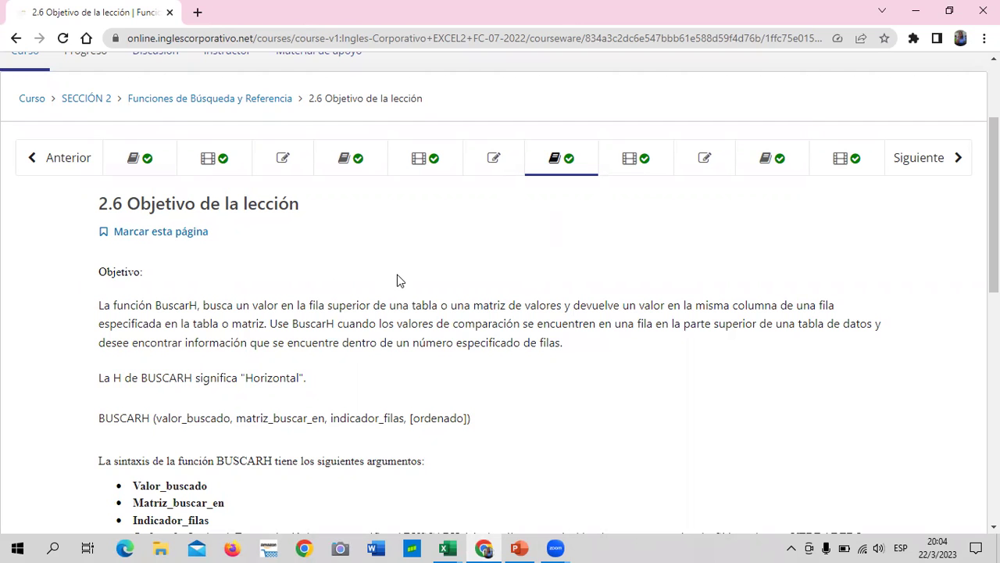
Scroll through the finished winners example on the lesson page, then switch to the Función BuscarH - copia workbook.
scroll(292, 334, down, 2)
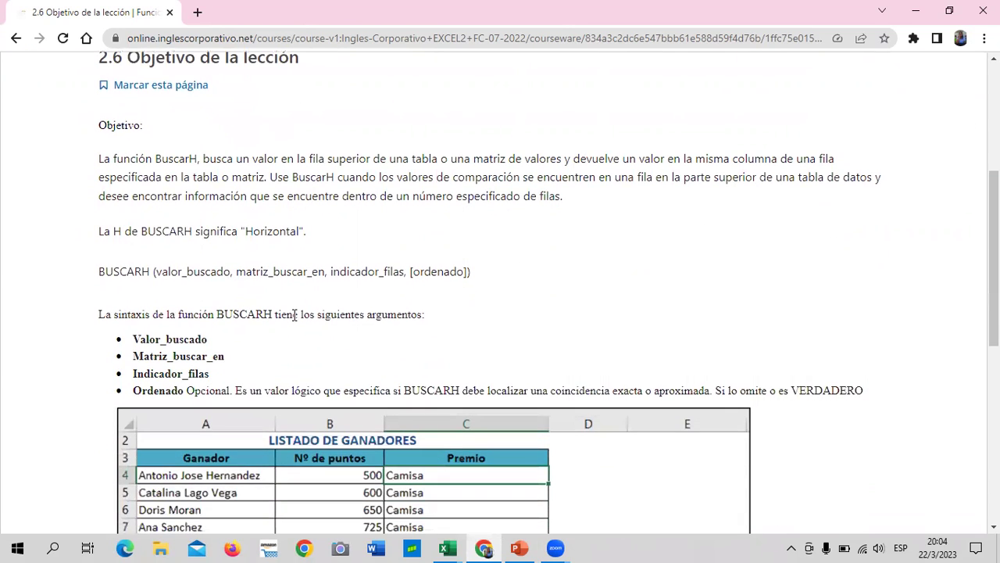
scroll(294, 313, up, 2)
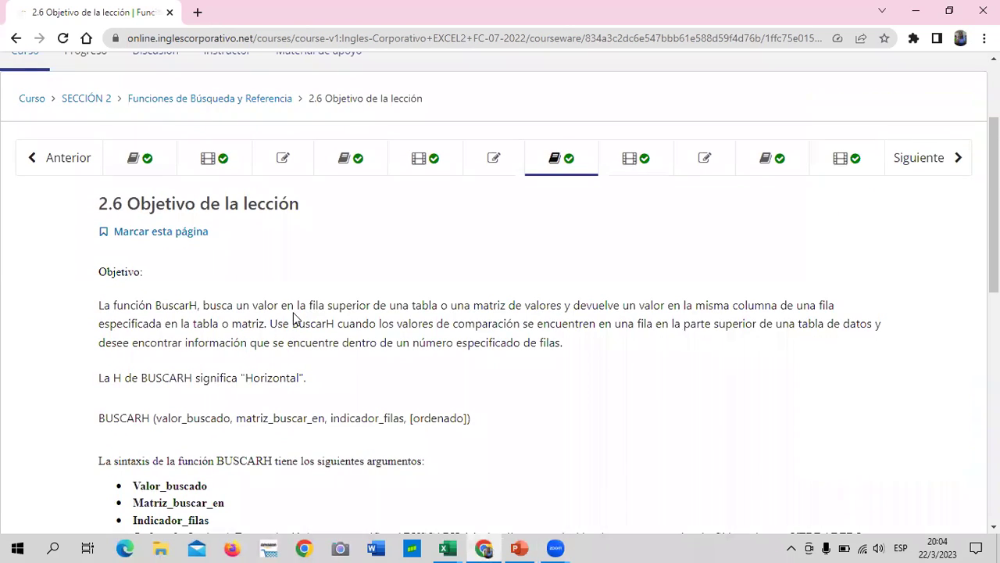
scroll(291, 311, down, 1)
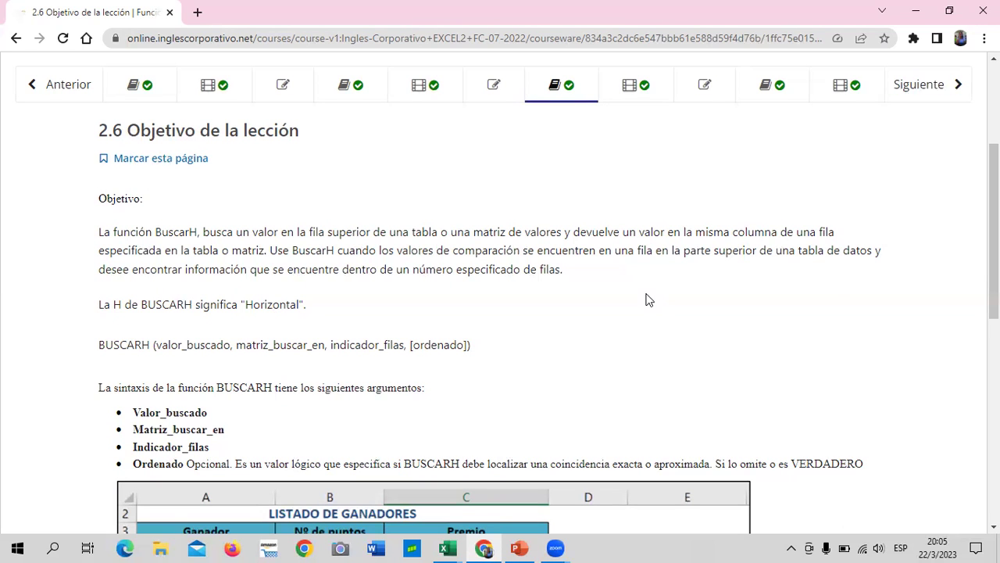
scroll(332, 293, down, 1)
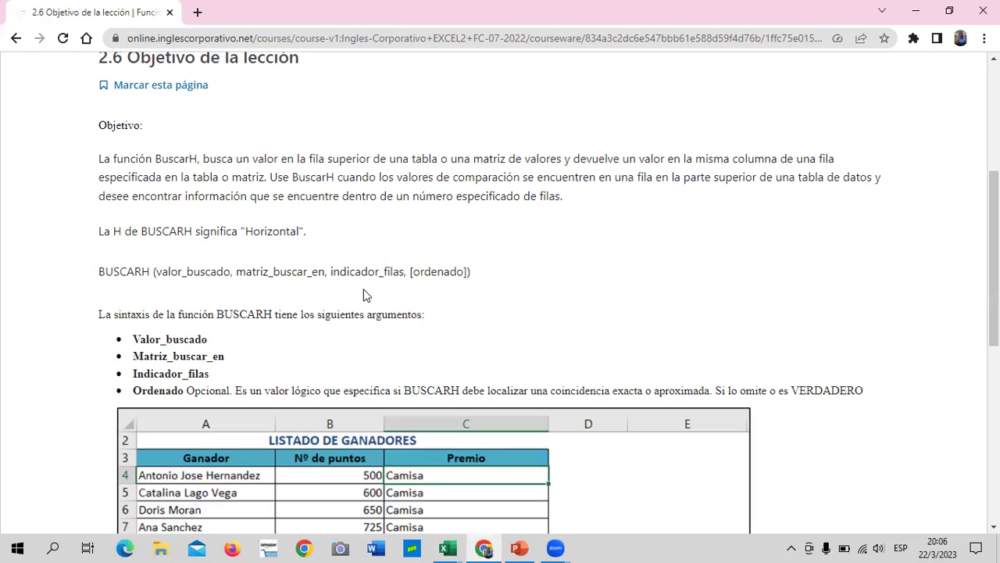
scroll(363, 294, down, 2)
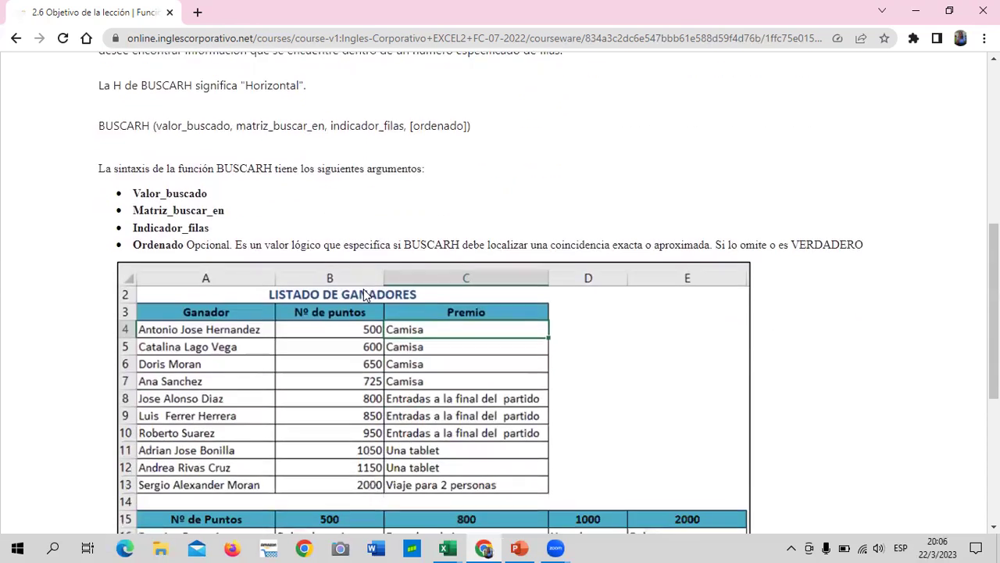
scroll(363, 295, down, 2)
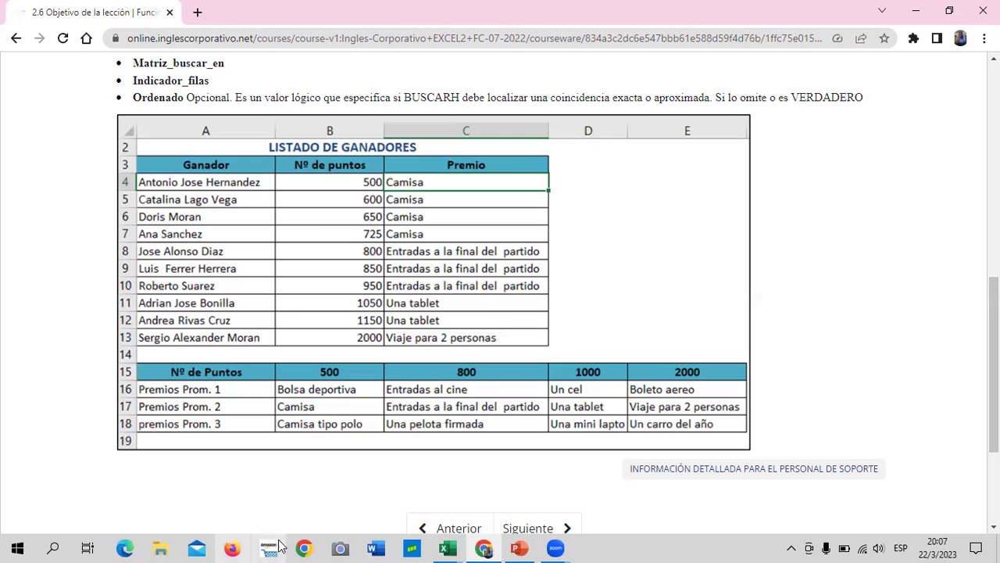
click(447, 547)
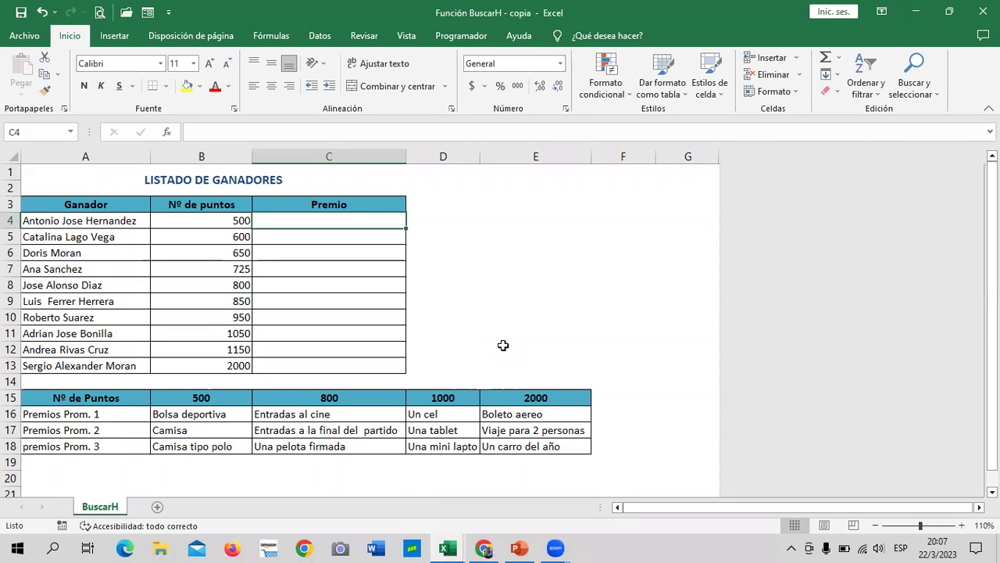
scroll(503, 345, down, 3)
scroll(503, 344, up, 3)
click(511, 225)
click(372, 222)
click(233, 239)
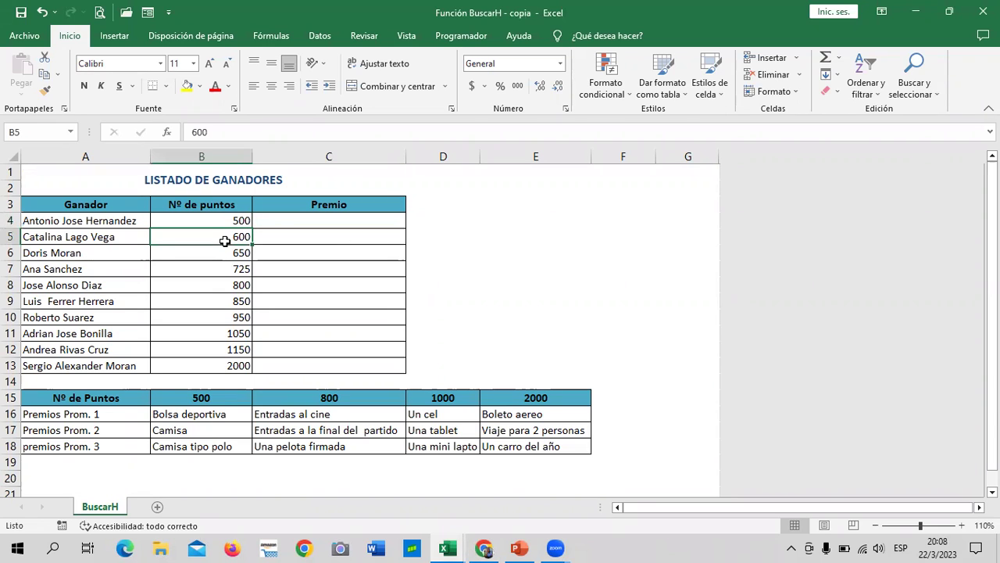
click(224, 219)
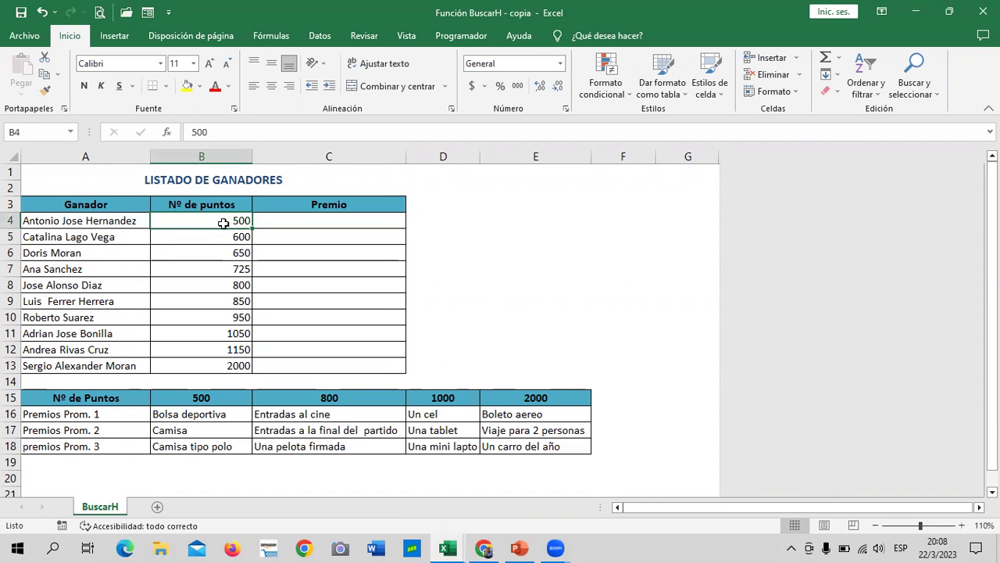
click(77, 250)
click(219, 219)
click(115, 418)
click(117, 448)
click(111, 428)
click(111, 415)
click(111, 432)
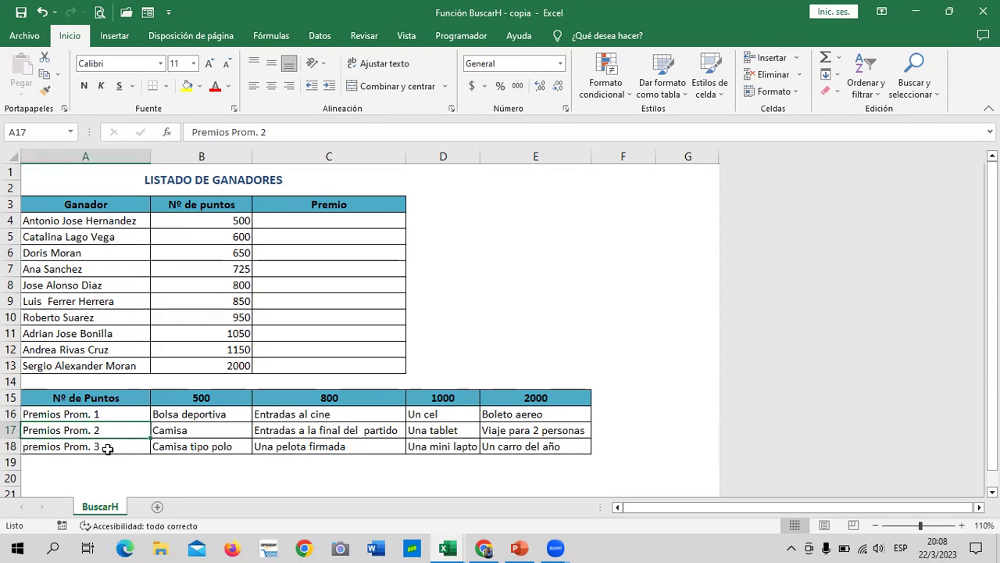
click(112, 450)
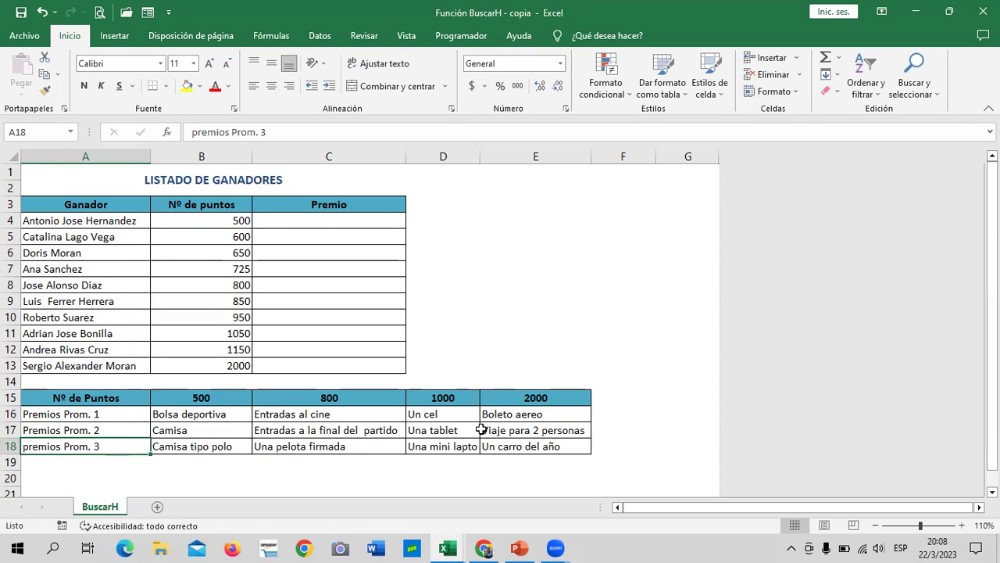
click(86, 397)
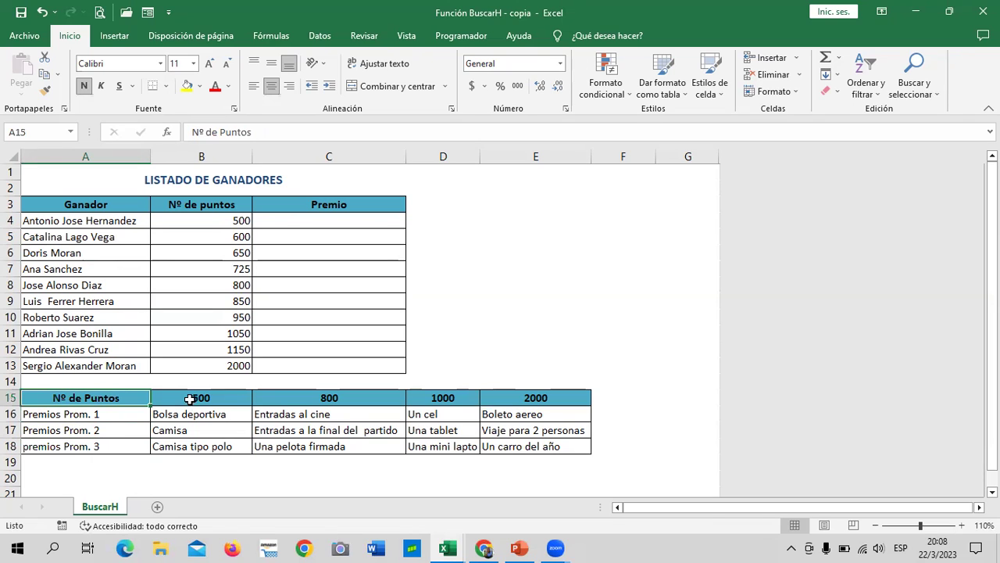
click(202, 397)
click(203, 220)
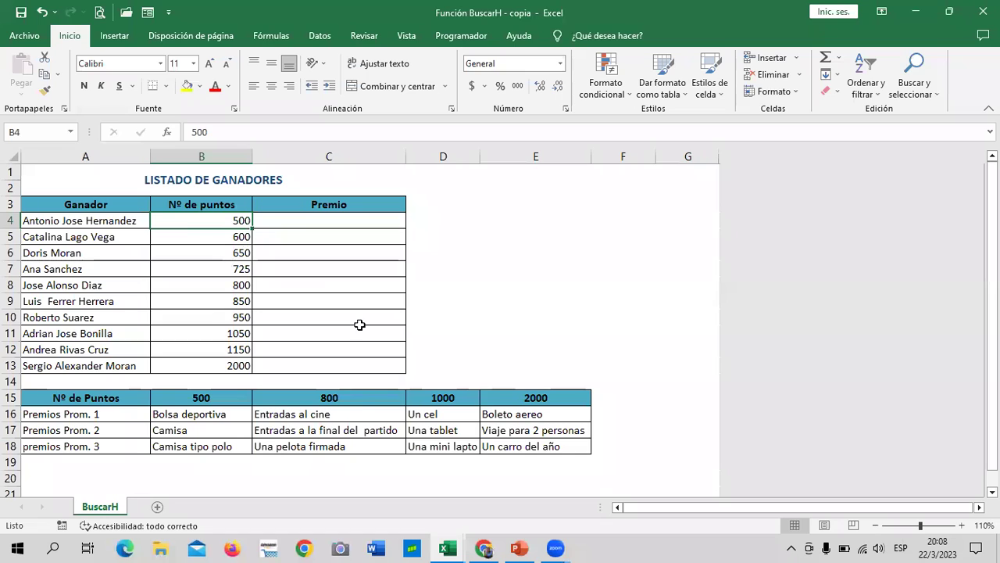
click(356, 399)
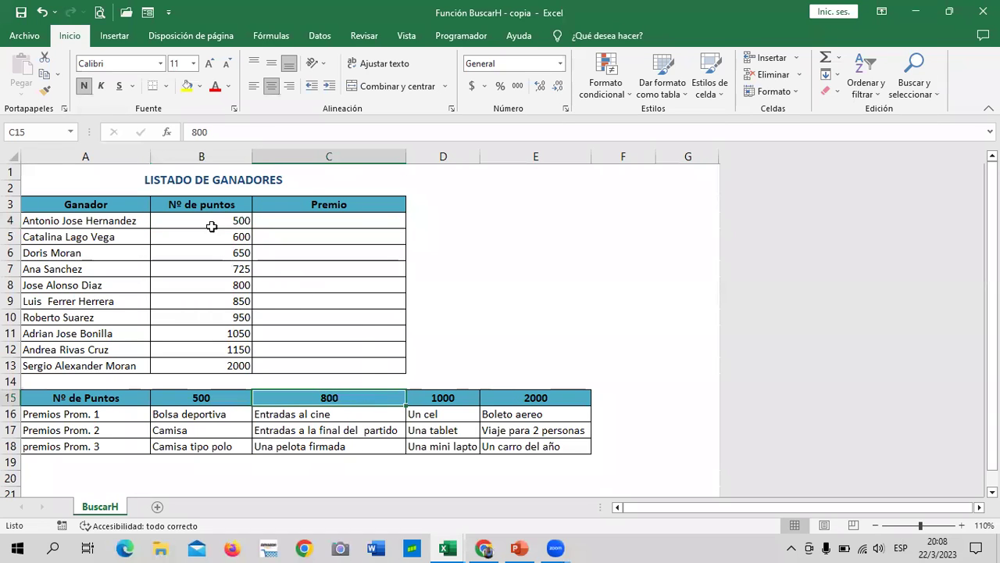
click(215, 399)
click(289, 399)
click(217, 237)
click(220, 254)
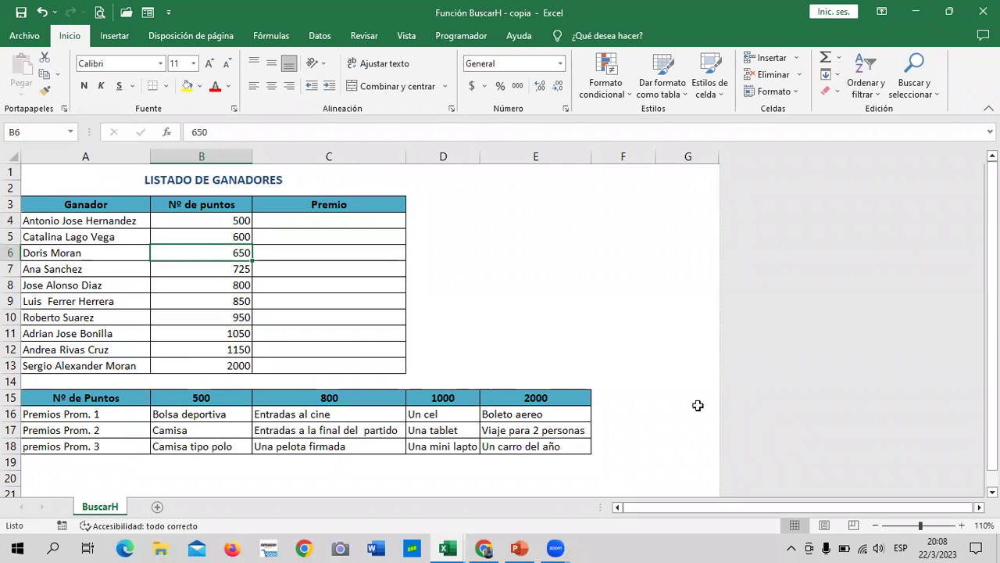
click(445, 398)
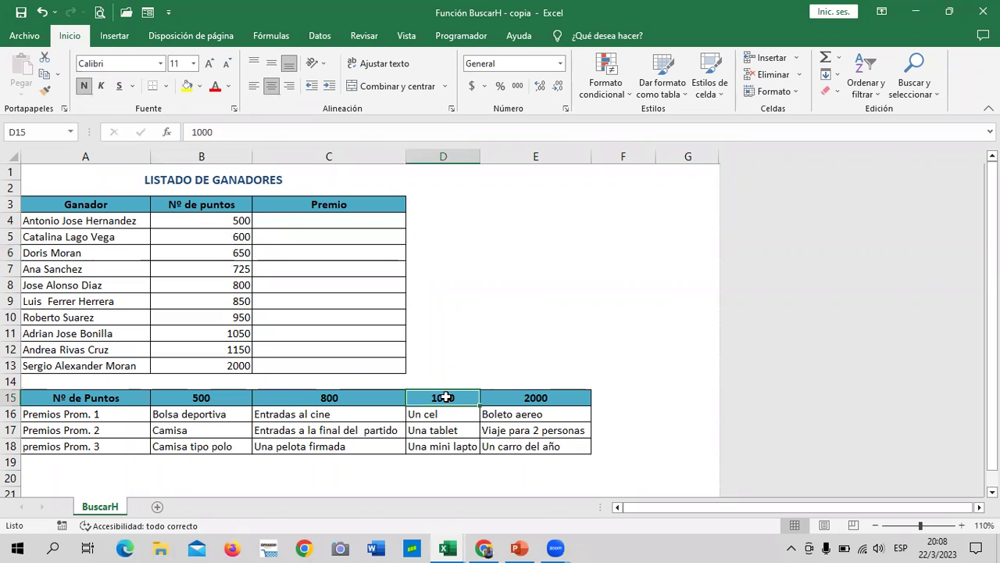
click(539, 397)
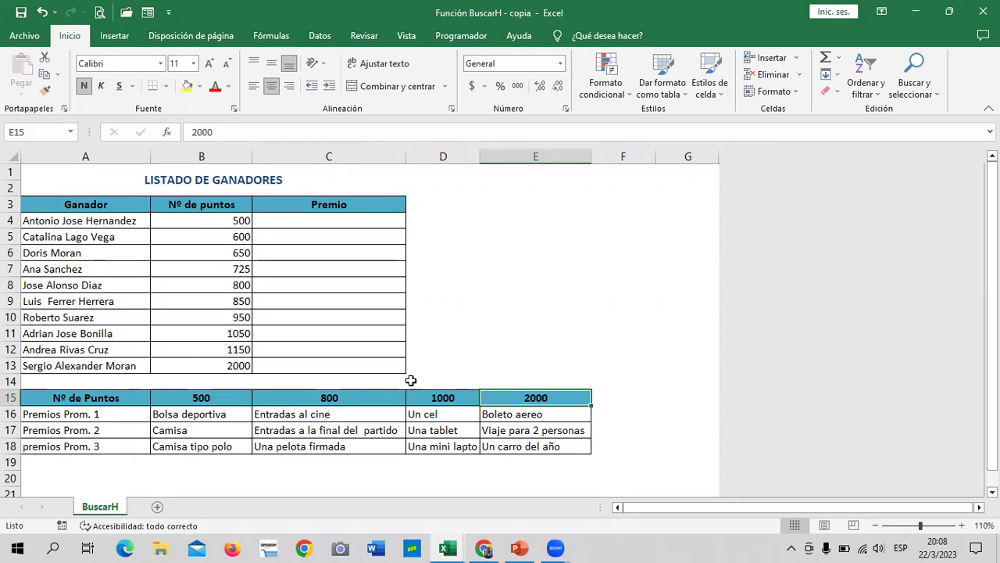
Highlight the prize labels A16:A18, then the whole prize table A16:E18, then return to the browser lesson.
click(28, 412)
drag(29, 412, 78, 445)
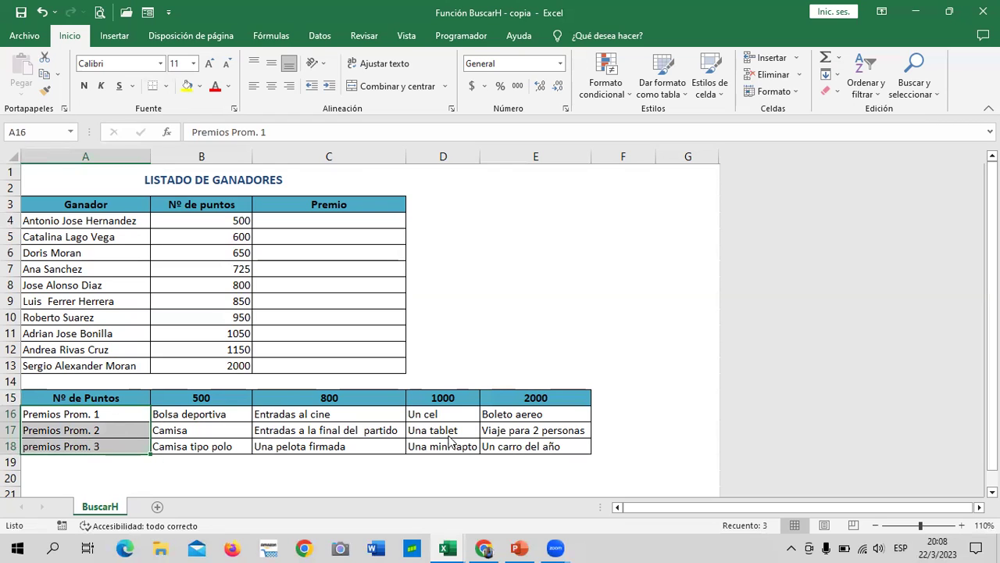
key(ctrl+q)
click(500, 366)
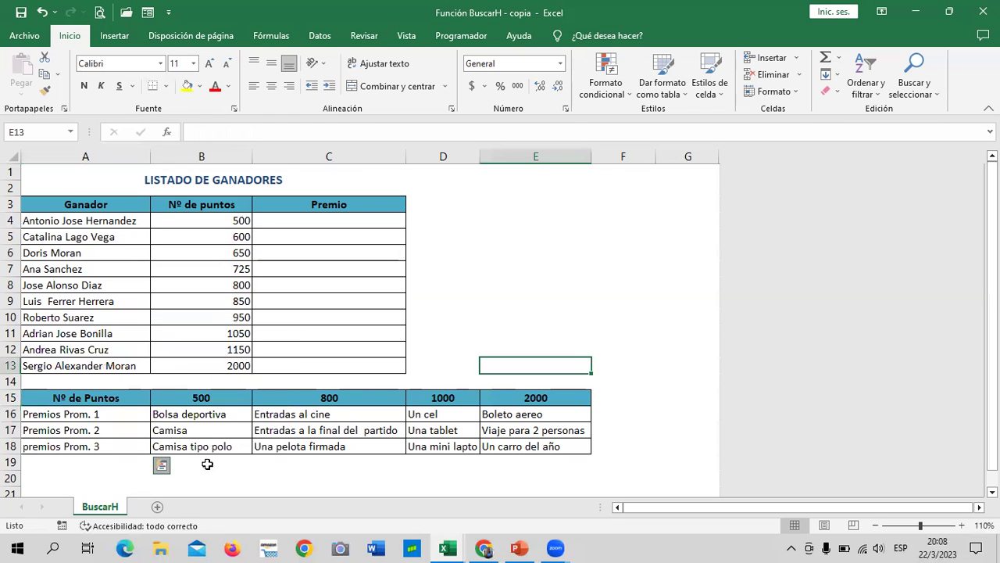
click(202, 478)
drag(81, 411, 537, 448)
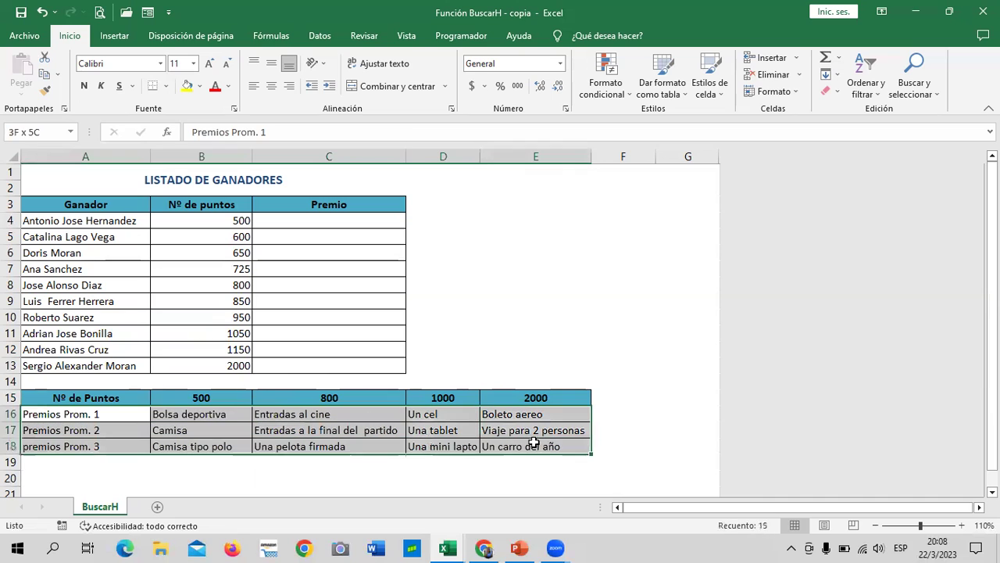
click(599, 303)
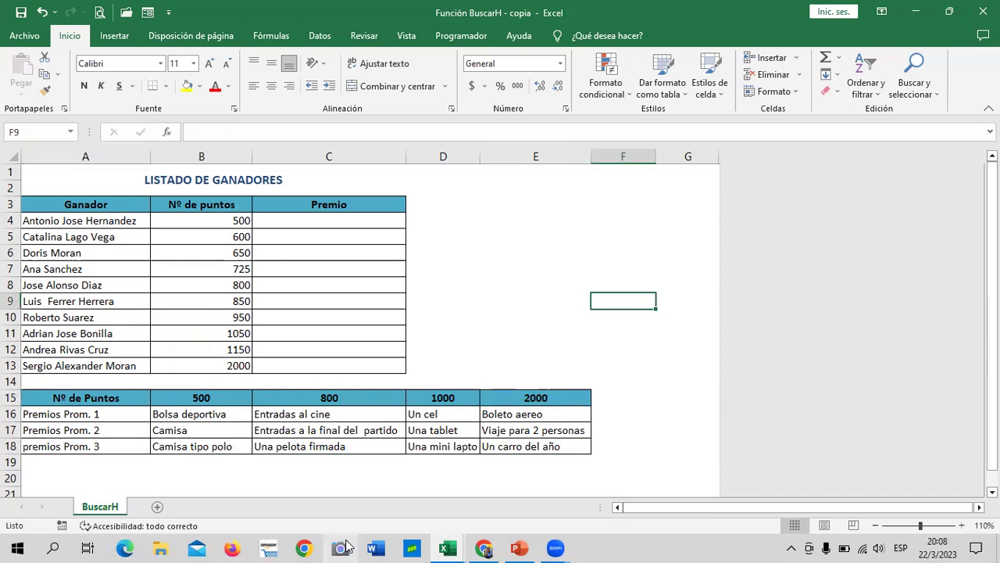
click(486, 546)
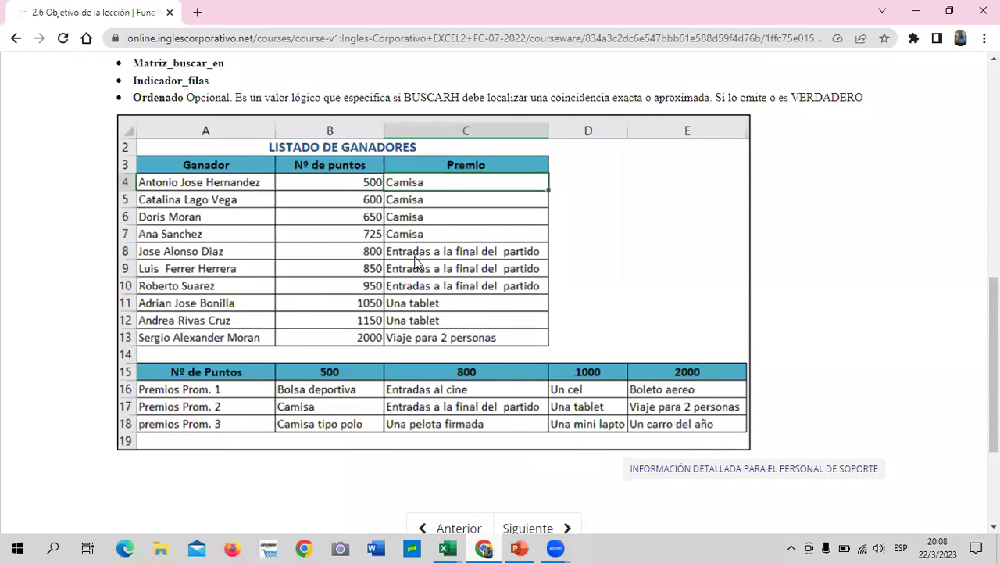
scroll(413, 266, up, 2)
scroll(413, 267, up, 1)
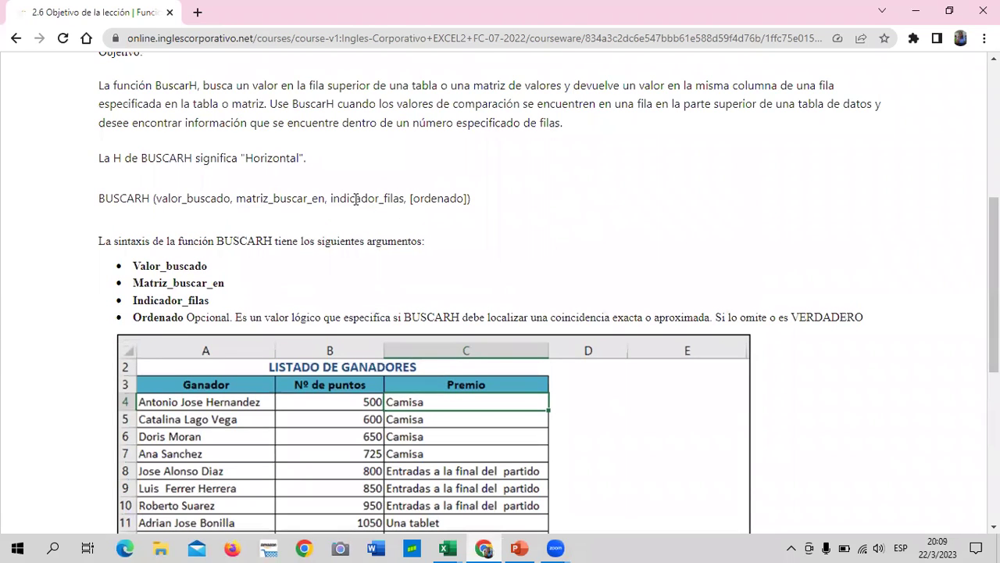
scroll(418, 304, down, 2)
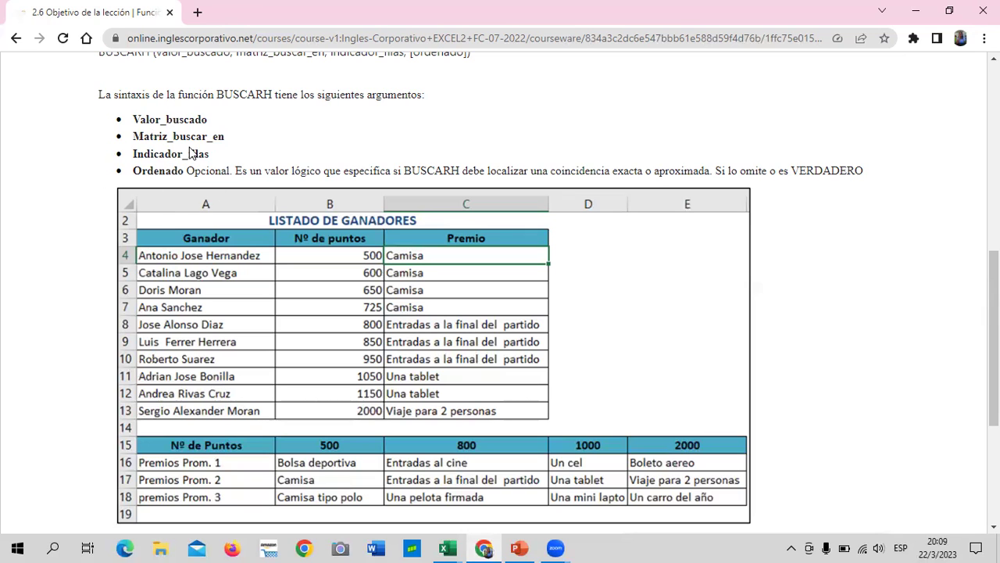
scroll(269, 199, up, 1)
scroll(273, 212, down, 1)
scroll(272, 208, up, 1)
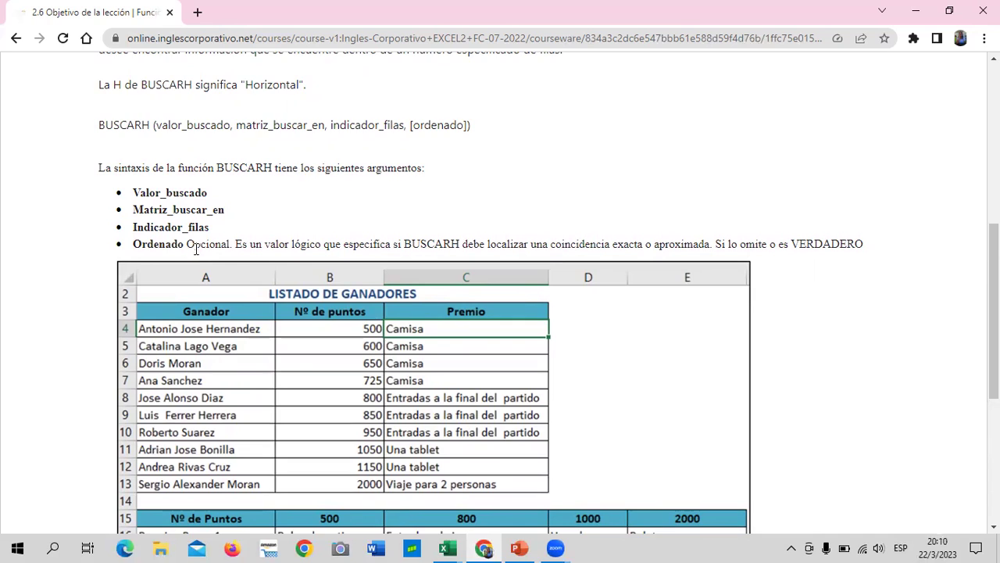
scroll(197, 248, down, 1)
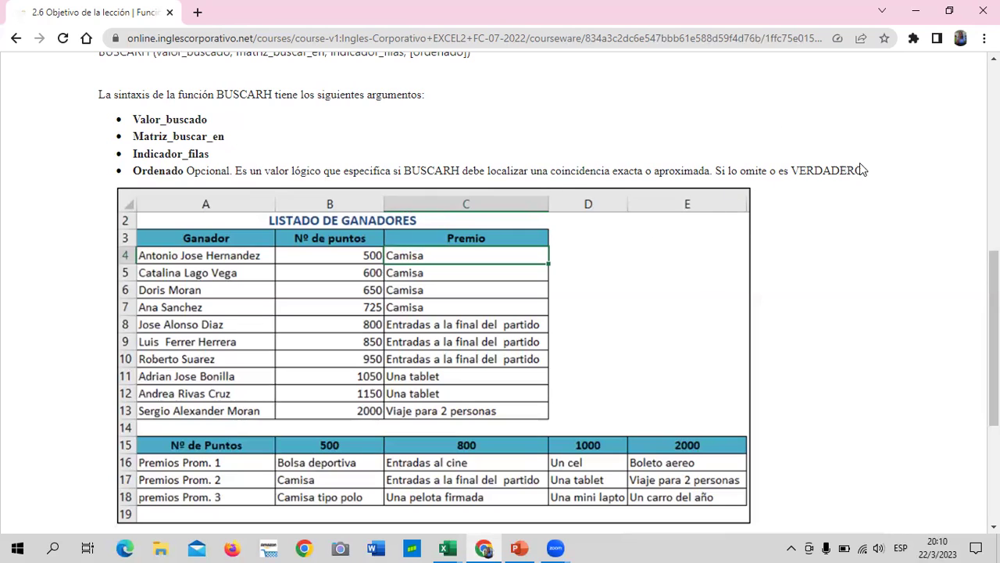
Switch to PowerPoint and start the BUSCARH slide show from slide 1.
click(520, 547)
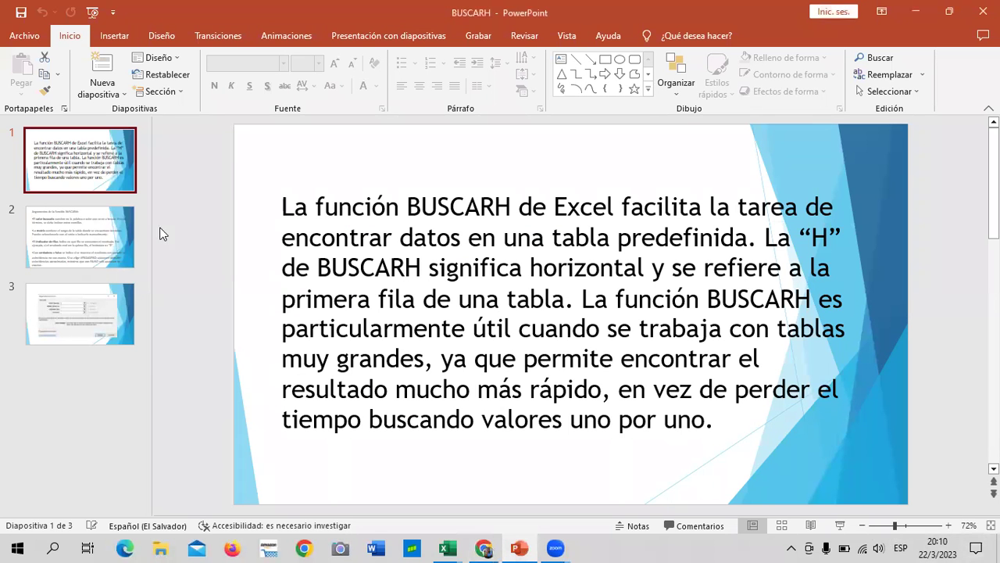
click(840, 524)
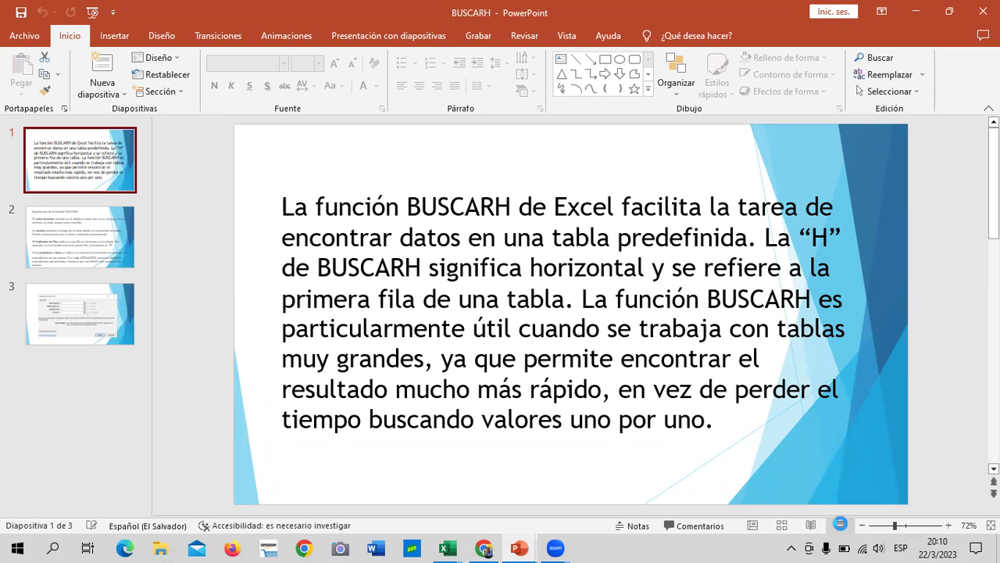
click(841, 528)
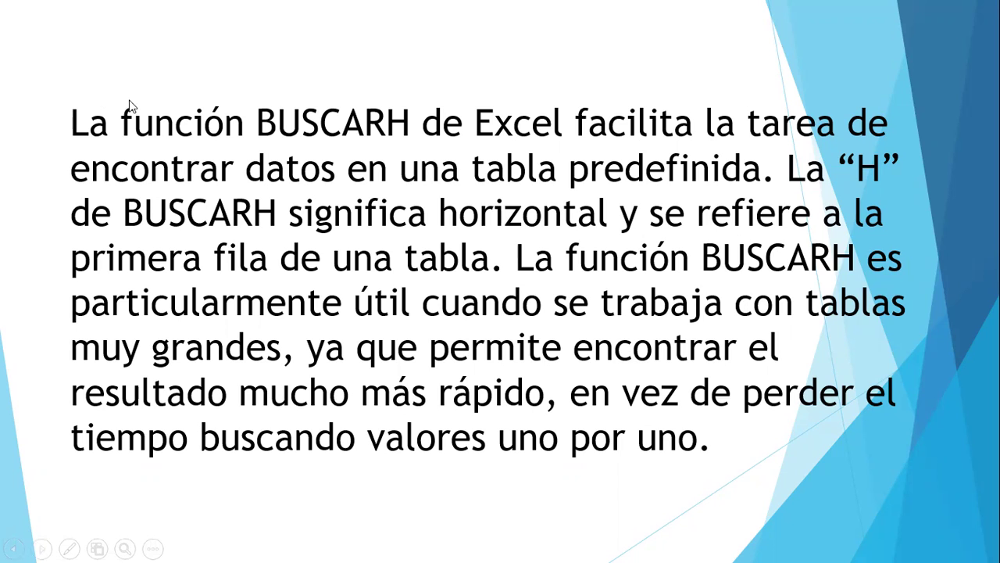
Advance to the 'Argumentos de la función BUSCARH' slide.
click(824, 447)
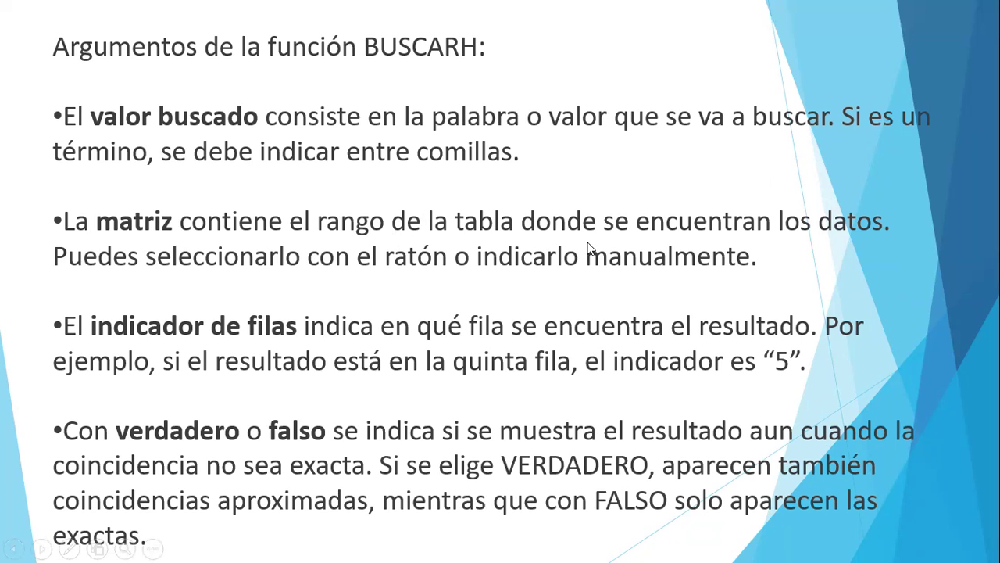
Step through to the Argumentos de función dialog slide, then end the show back on slide 3.
click(898, 233)
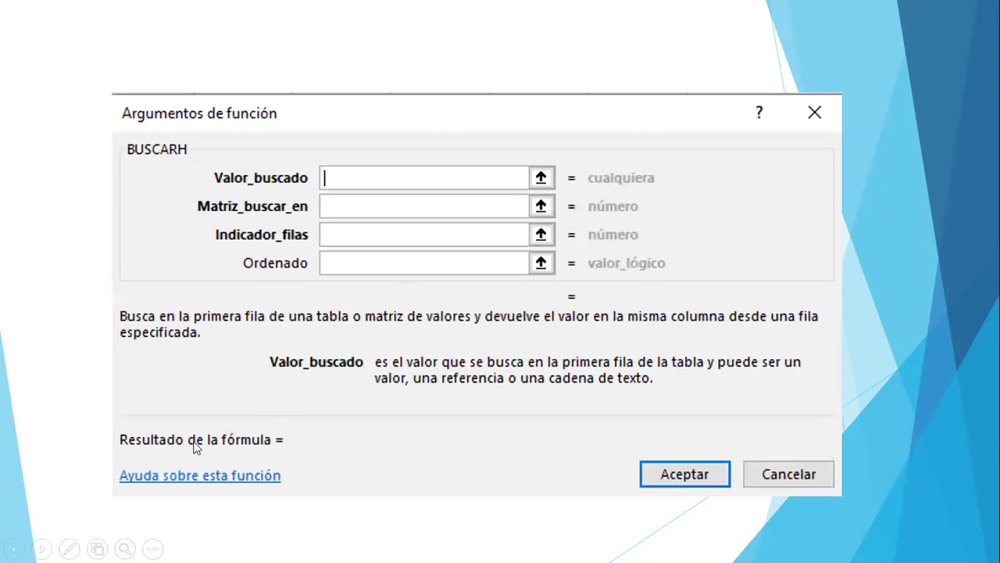
click(13, 546)
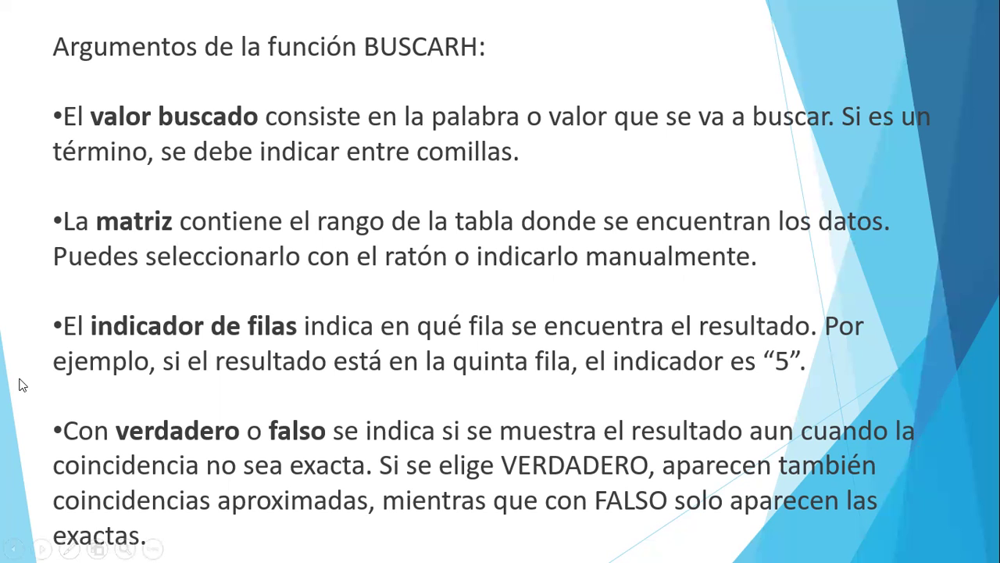
click(772, 498)
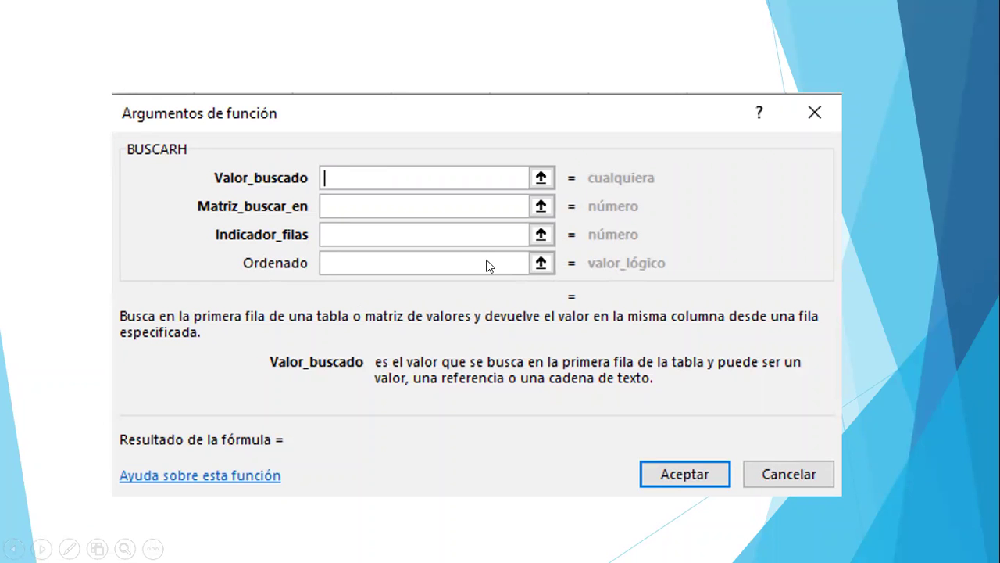
click(888, 534)
click(913, 502)
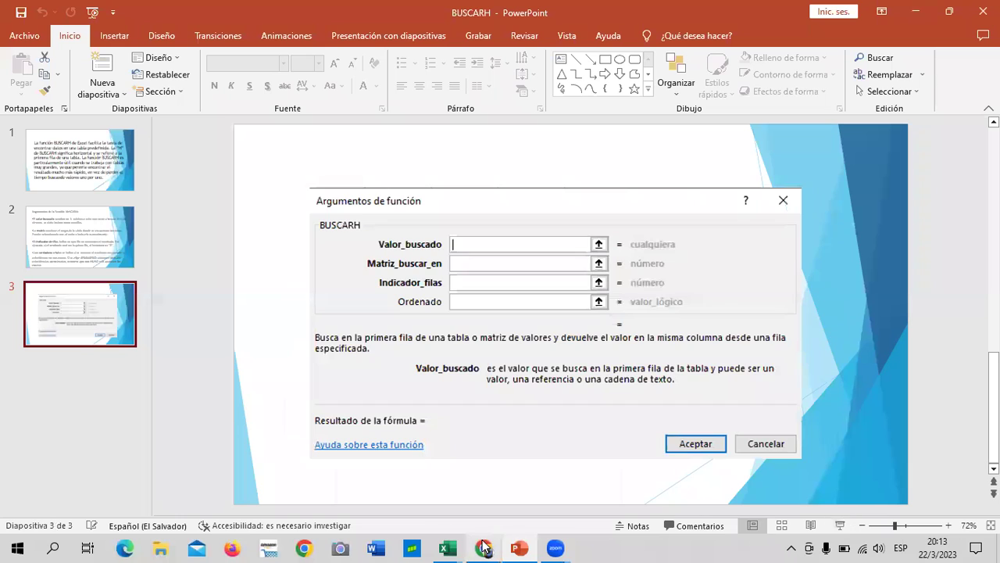
Bring up the Función BuscarH - copia workbook and add a new blank sheet, Hoja1.
click(486, 547)
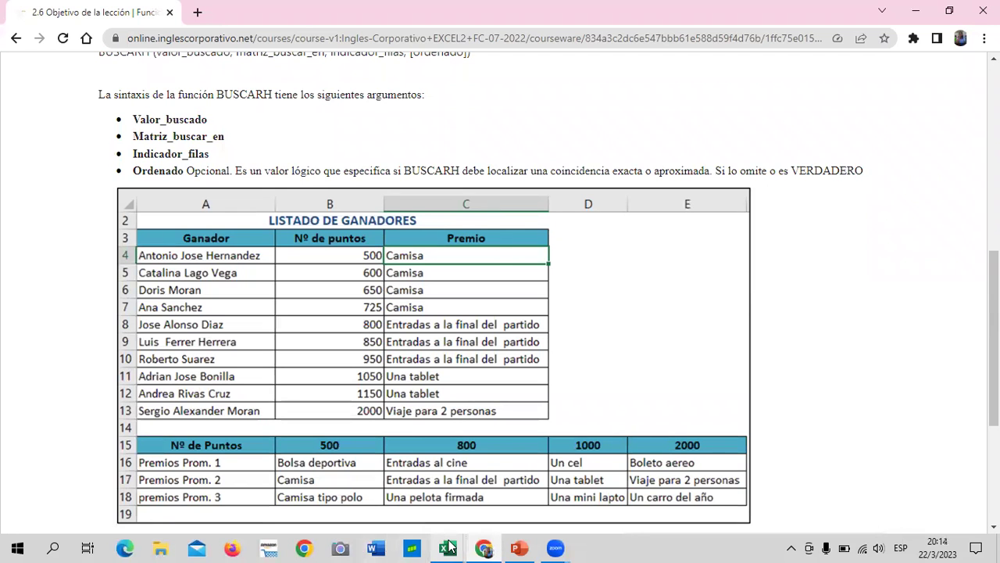
click(367, 477)
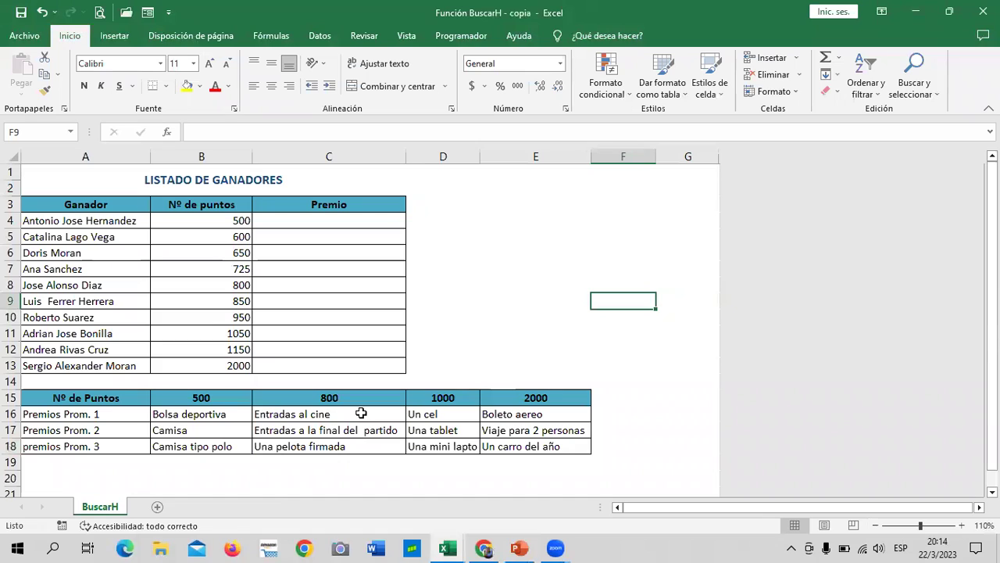
click(157, 508)
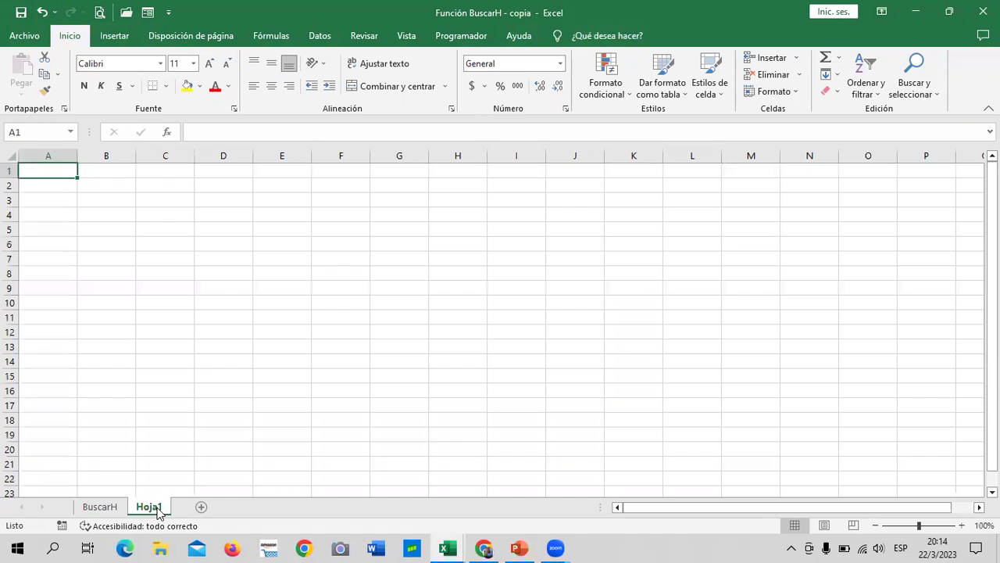
click(597, 249)
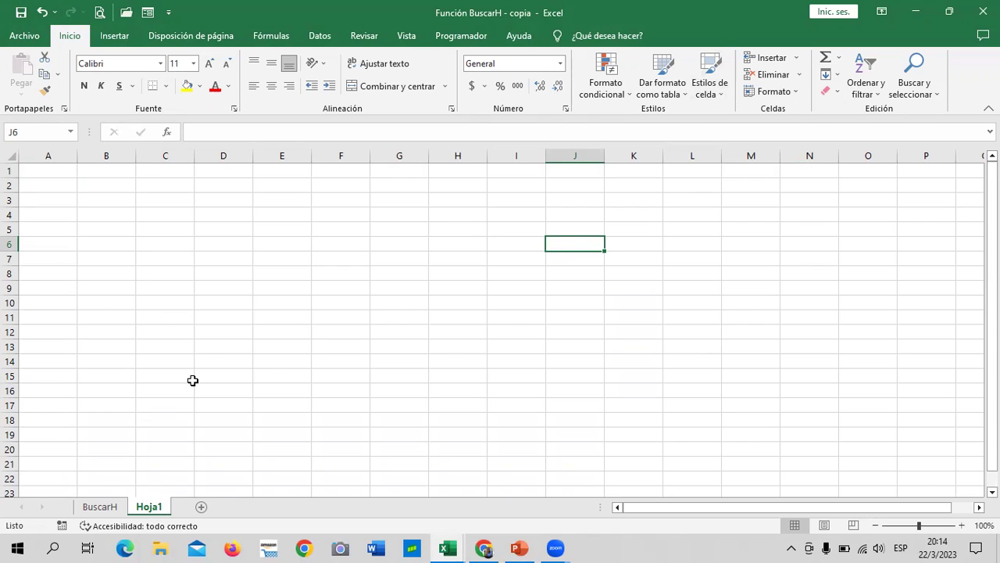
click(154, 212)
click(160, 197)
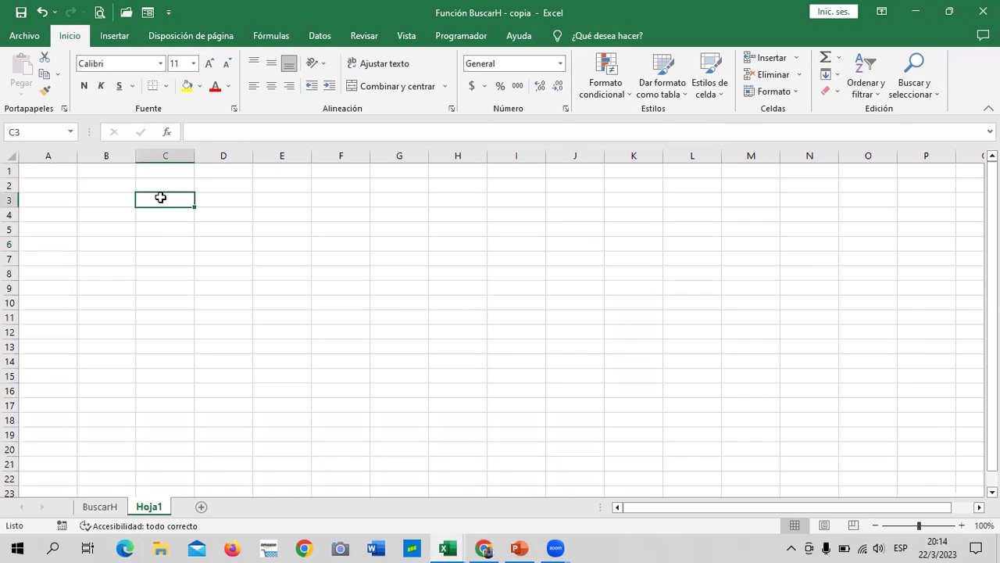
Review the winners table on the BuscarH sheet, checking cells E4 and E5.
click(109, 507)
click(551, 219)
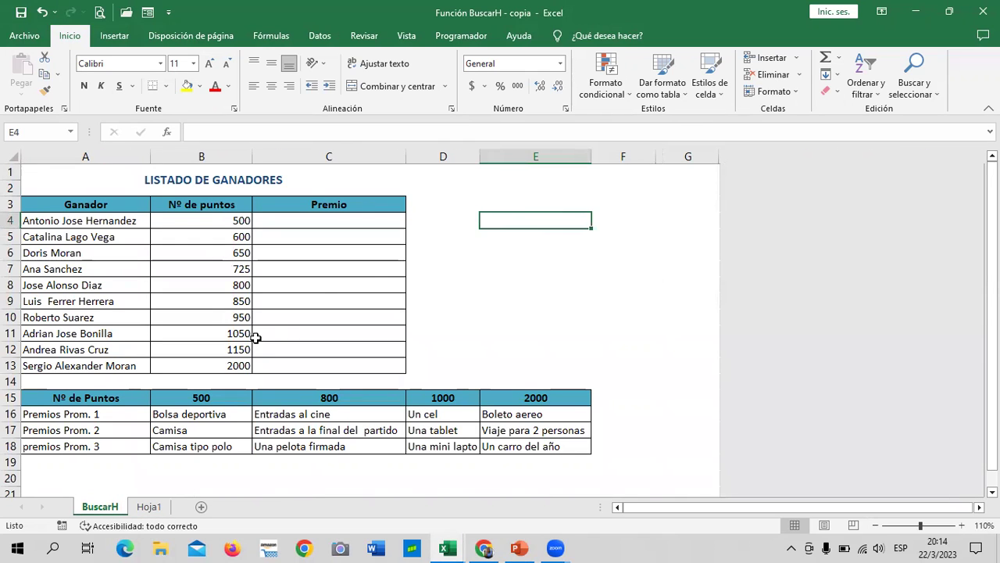
scroll(663, 281, down, 4)
scroll(657, 312, up, 3)
scroll(649, 337, up, 1)
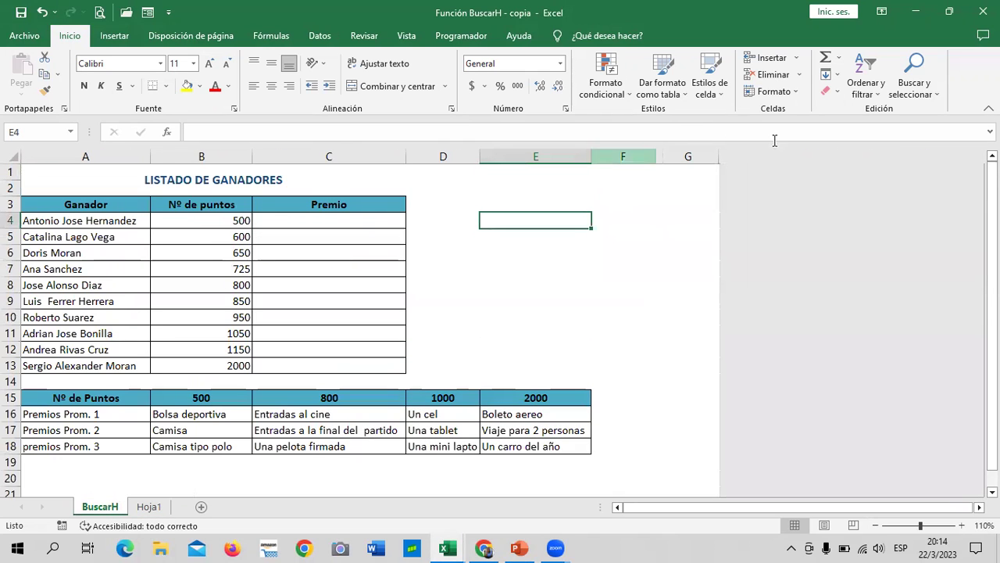
scroll(308, 466, down, 4)
scroll(551, 391, up, 4)
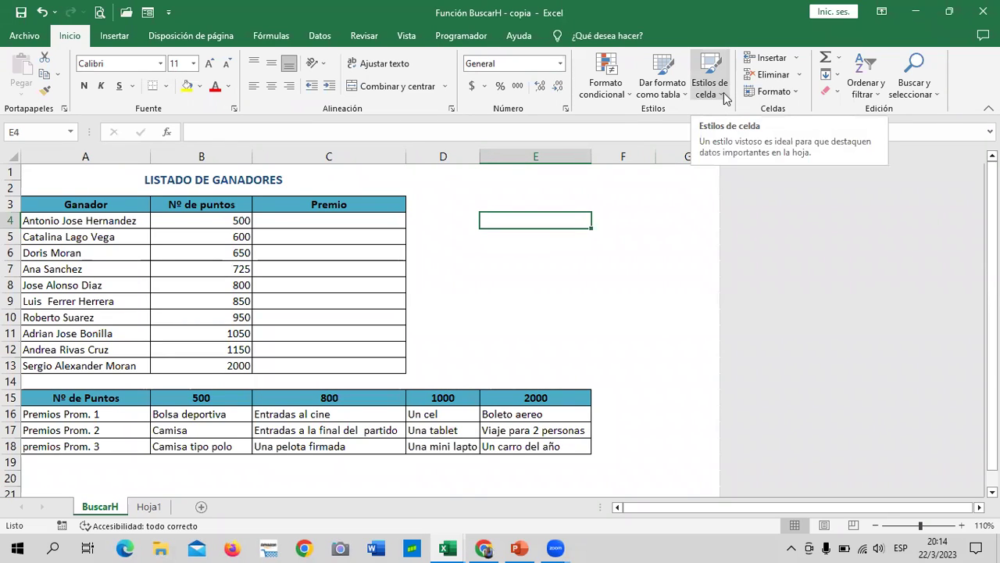
click(548, 232)
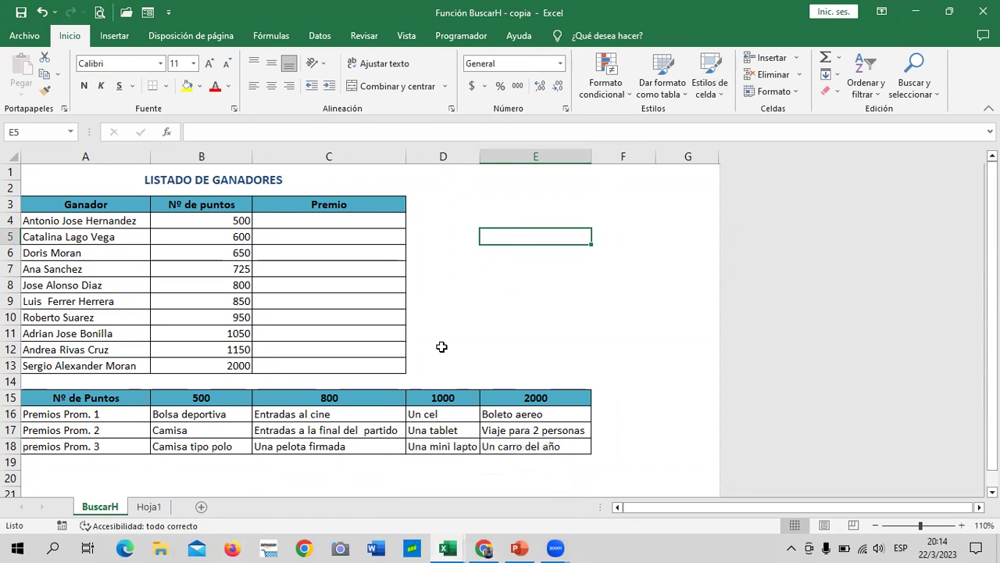
Return to Hoja1 and select cells E2, C2, I2 and finally C4.
click(149, 506)
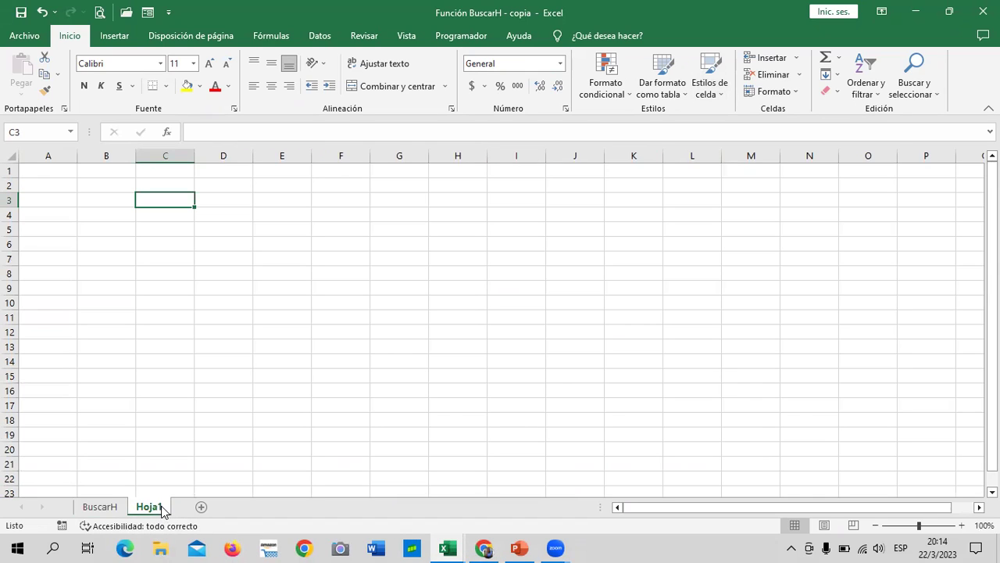
click(272, 184)
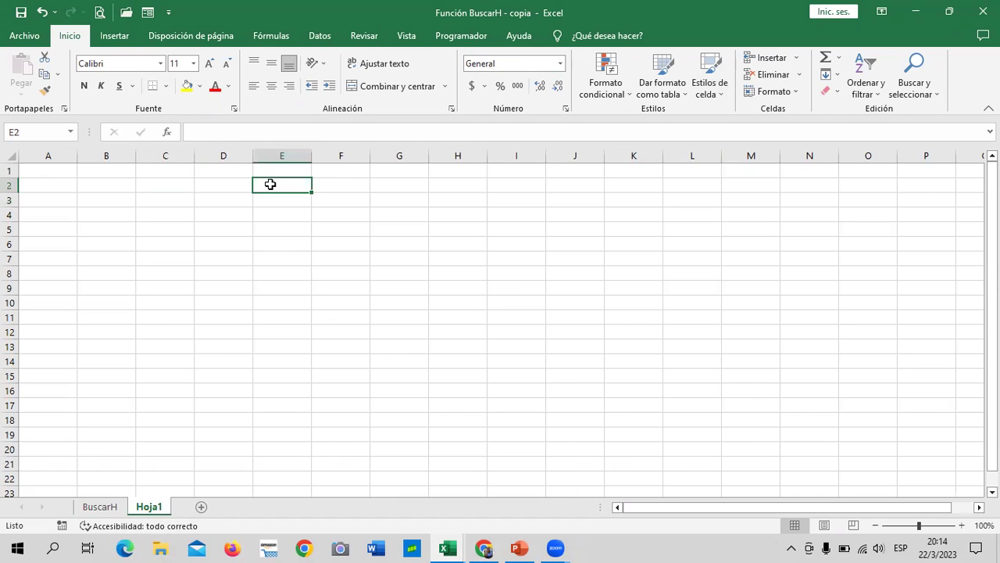
click(171, 191)
click(528, 183)
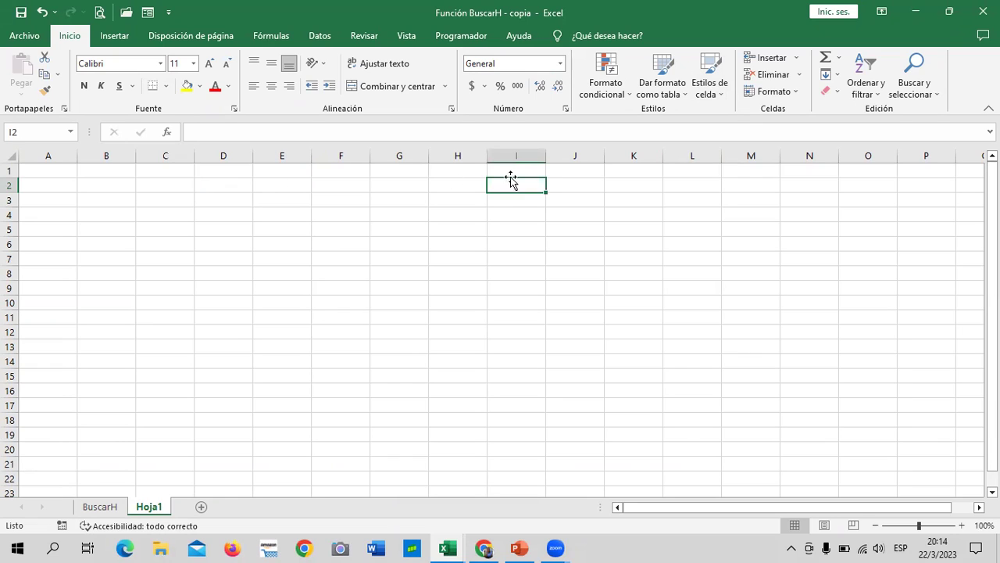
click(158, 217)
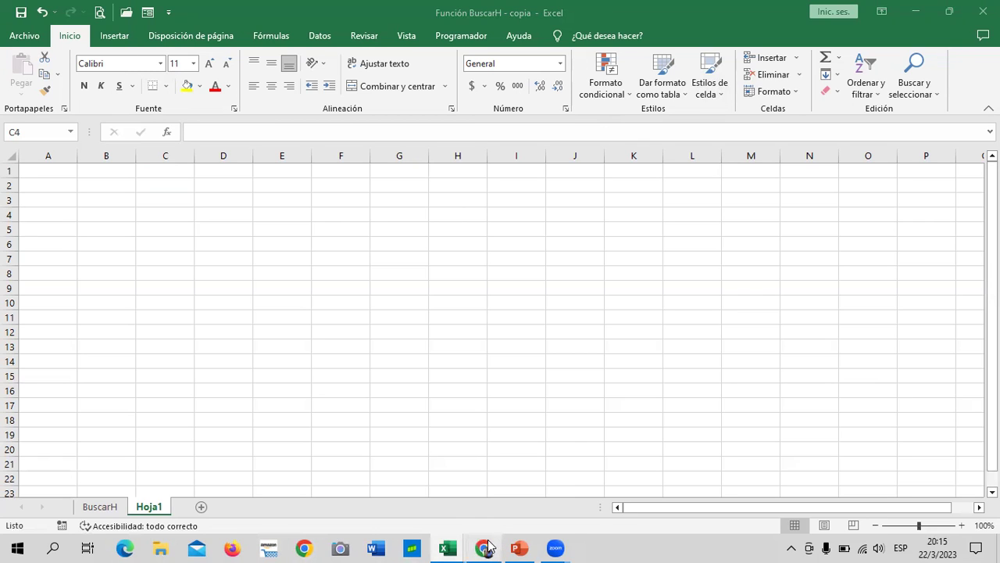
mouse_move(484, 548)
click(501, 507)
scroll(465, 442, up, 5)
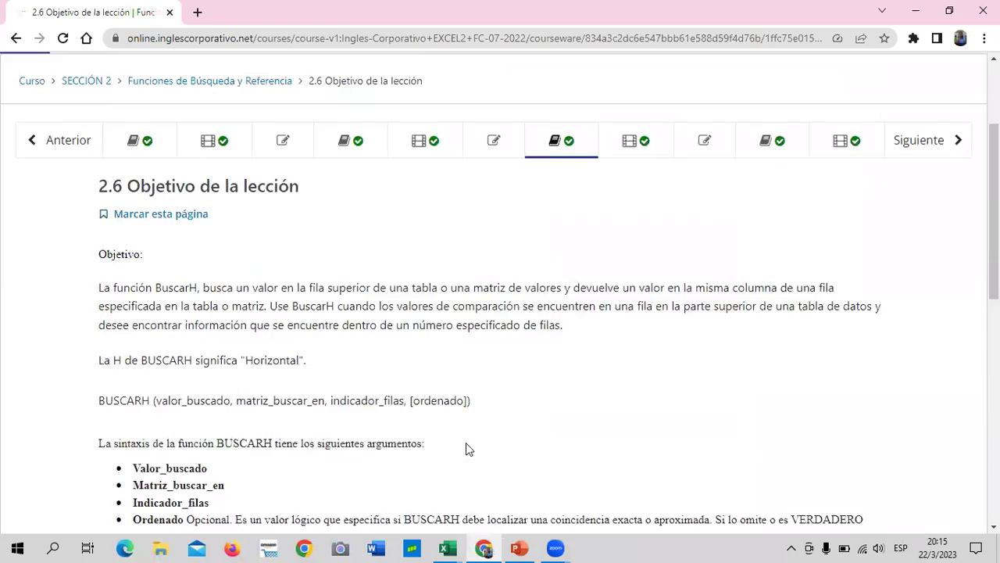
scroll(391, 429, up, 2)
scroll(159, 264, down, 1)
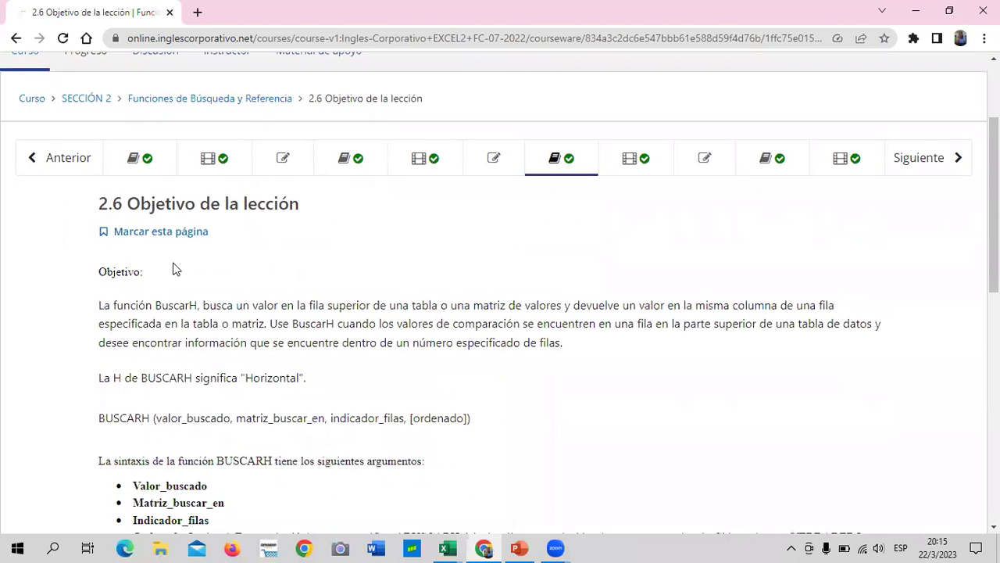
scroll(173, 266, down, 1)
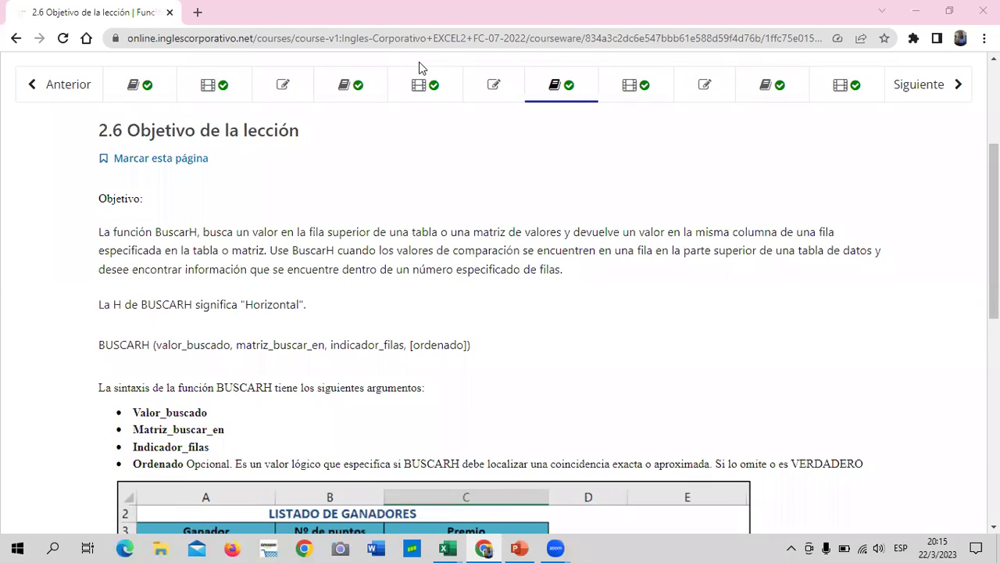
click(378, 82)
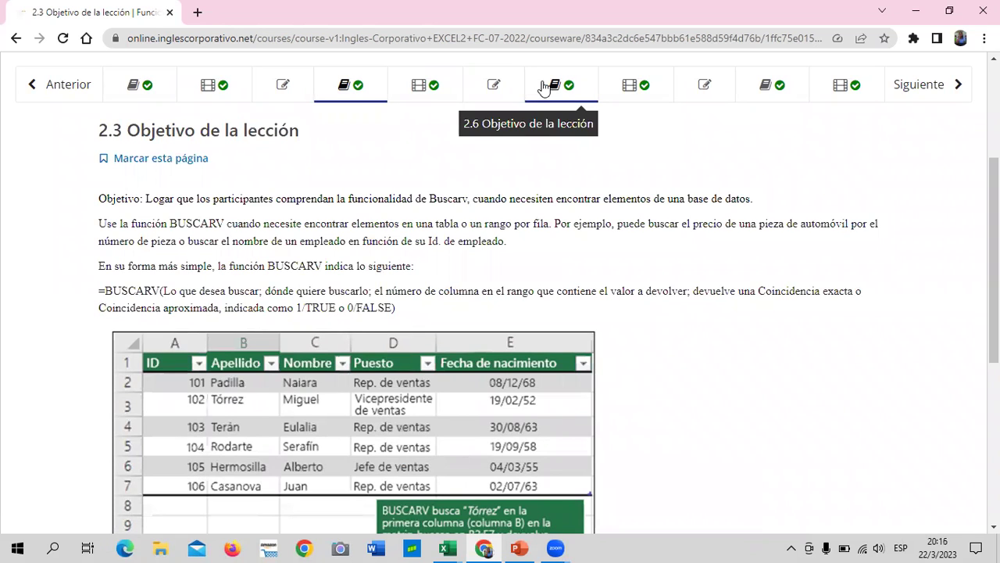
click(545, 87)
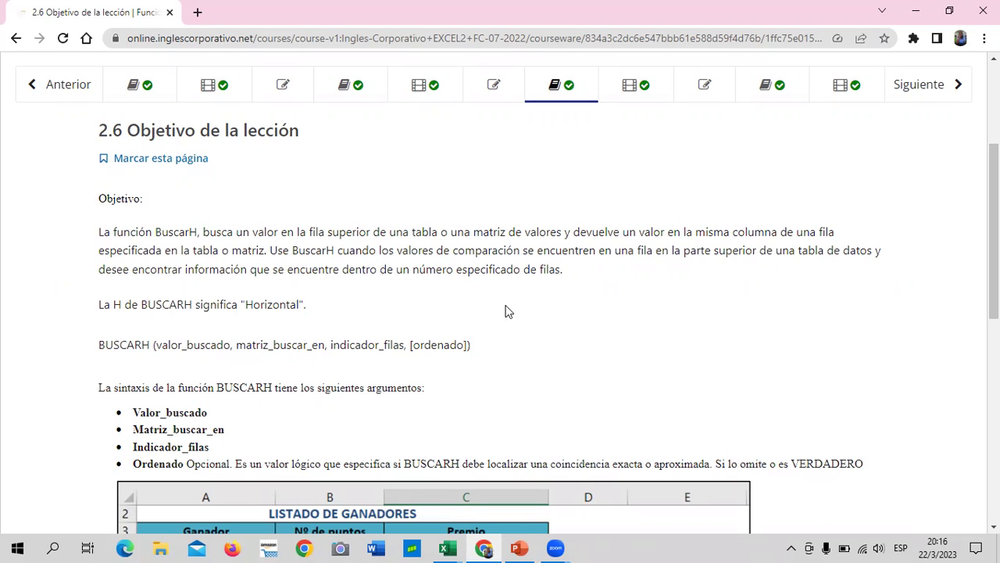
scroll(471, 395, down, 3)
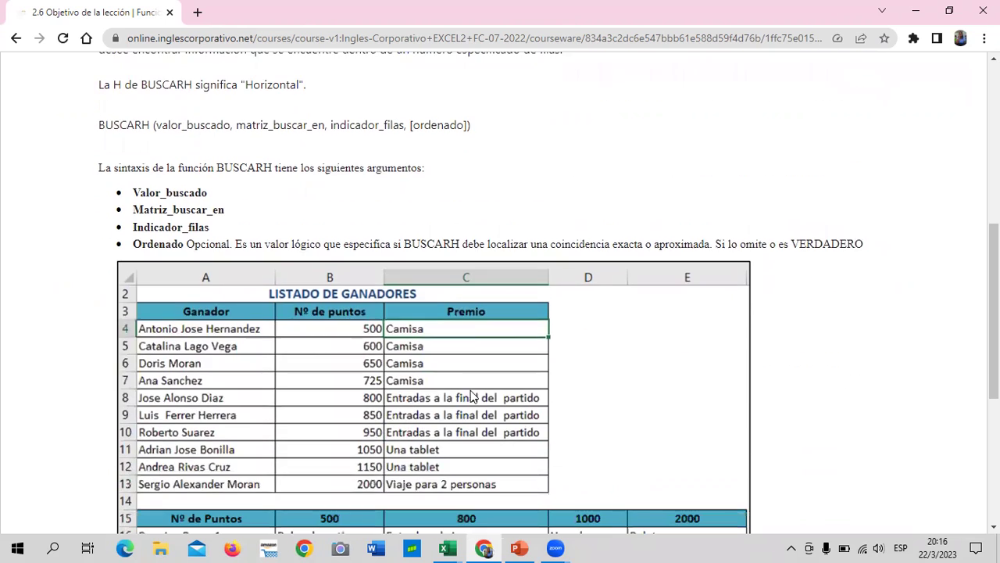
scroll(436, 466, down, 3)
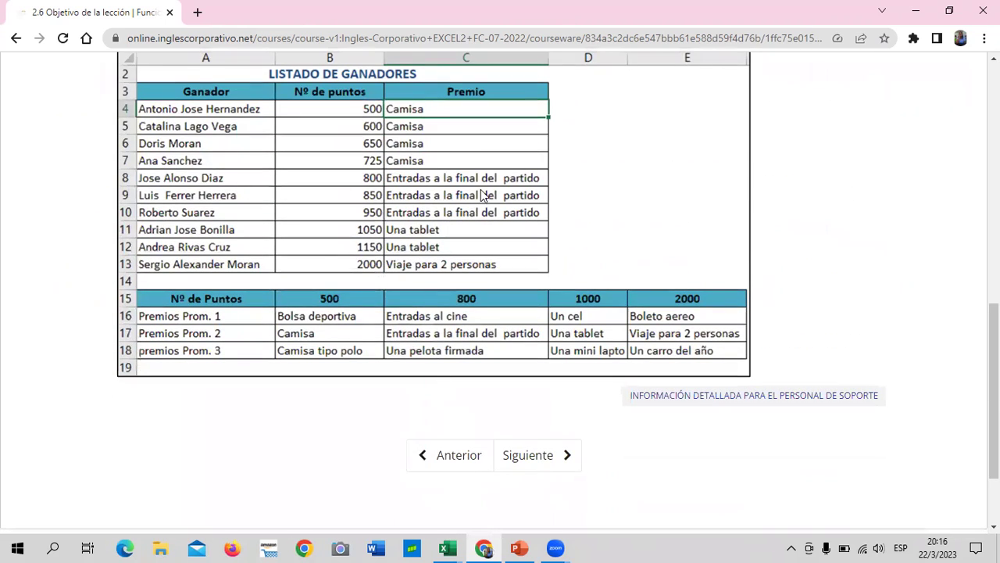
scroll(459, 314, up, 1)
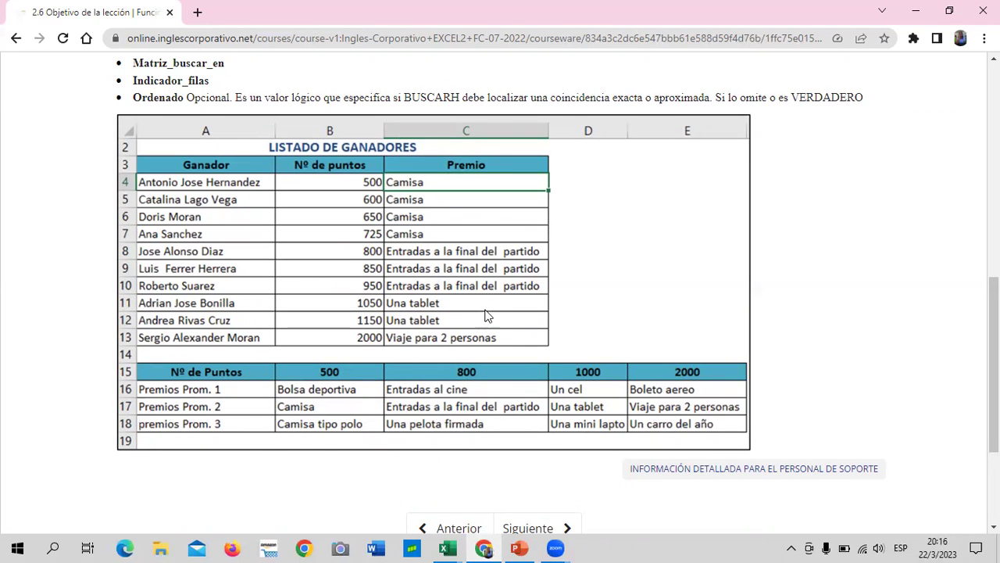
scroll(491, 311, up, 3)
scroll(480, 312, up, 2)
scroll(480, 313, up, 1)
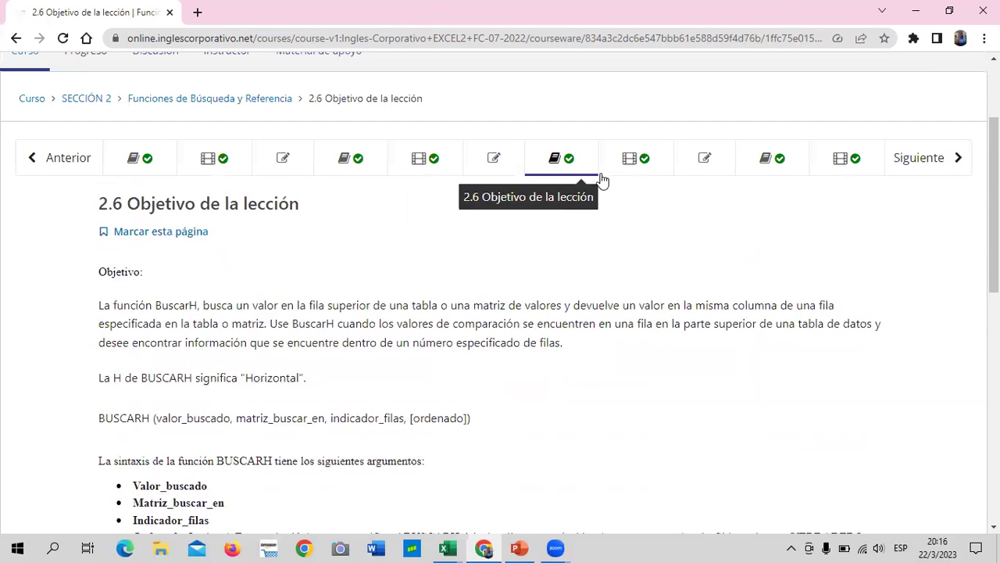
Open the 2.7 Función BuscarH tab and bring its tutorial video player into view.
click(668, 152)
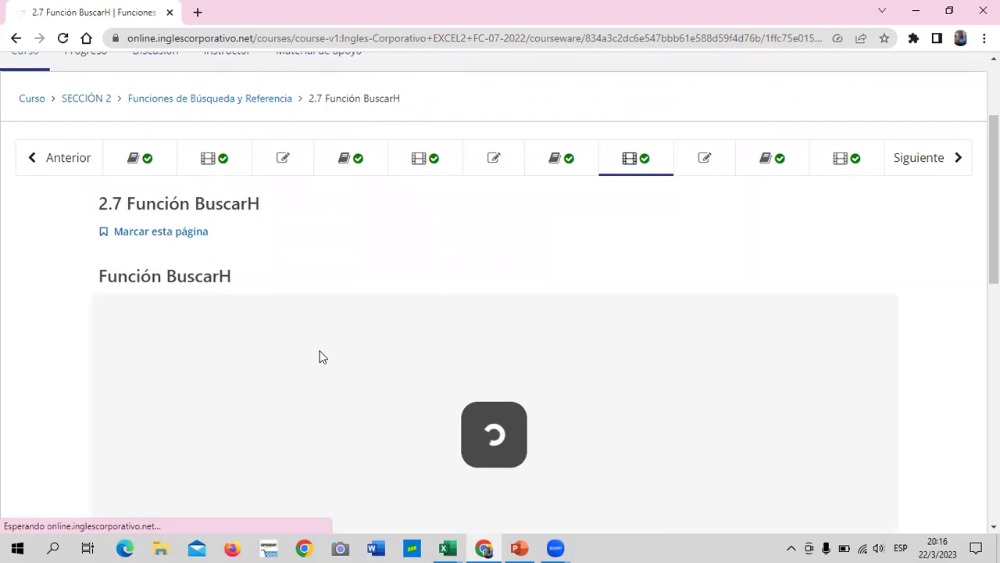
scroll(318, 357, down, 4)
scroll(317, 363, down, 4)
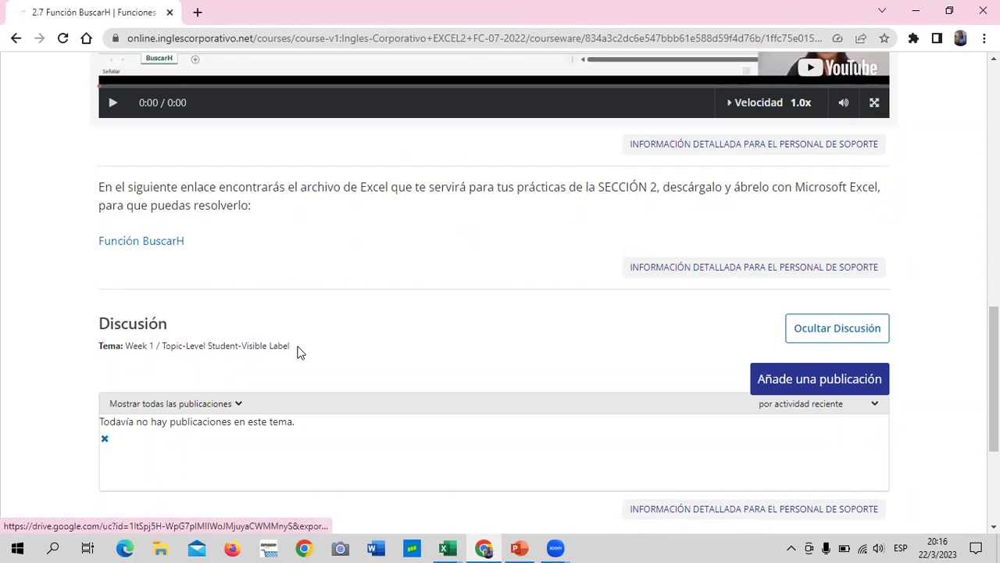
scroll(297, 352, up, 4)
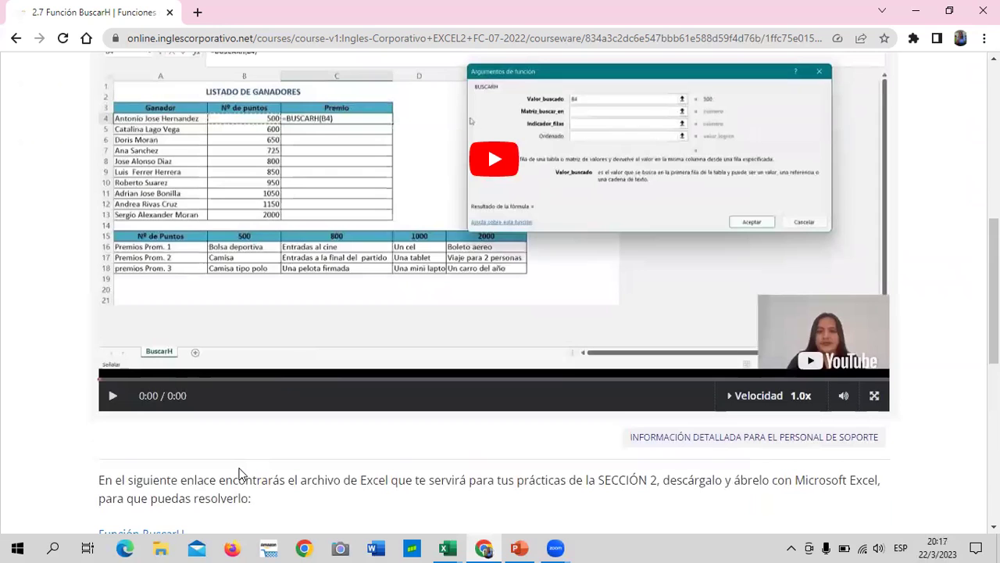
scroll(239, 474, up, 1)
scroll(239, 473, up, 1)
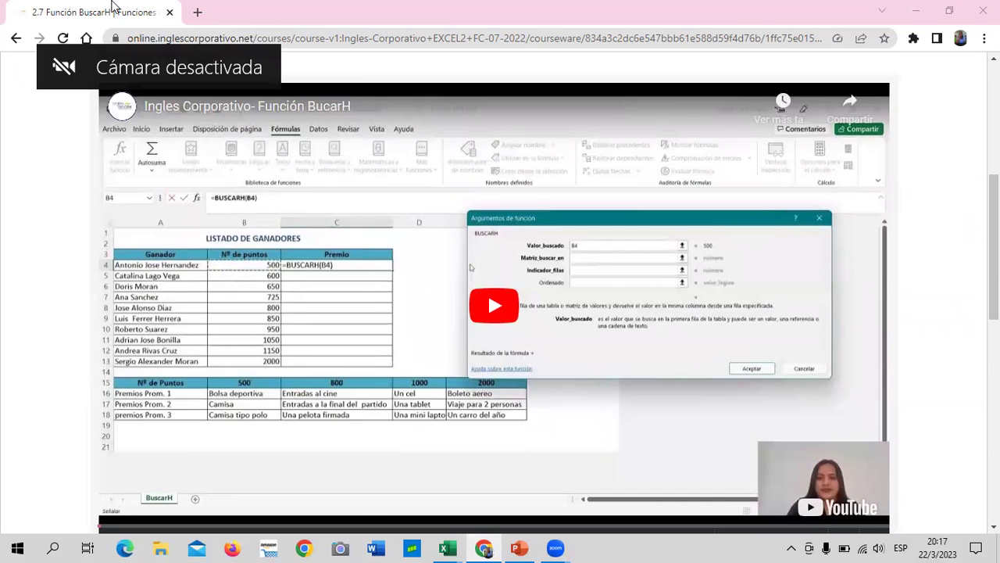
Start playing the embedded Función BuscarH YouTube video.
click(496, 307)
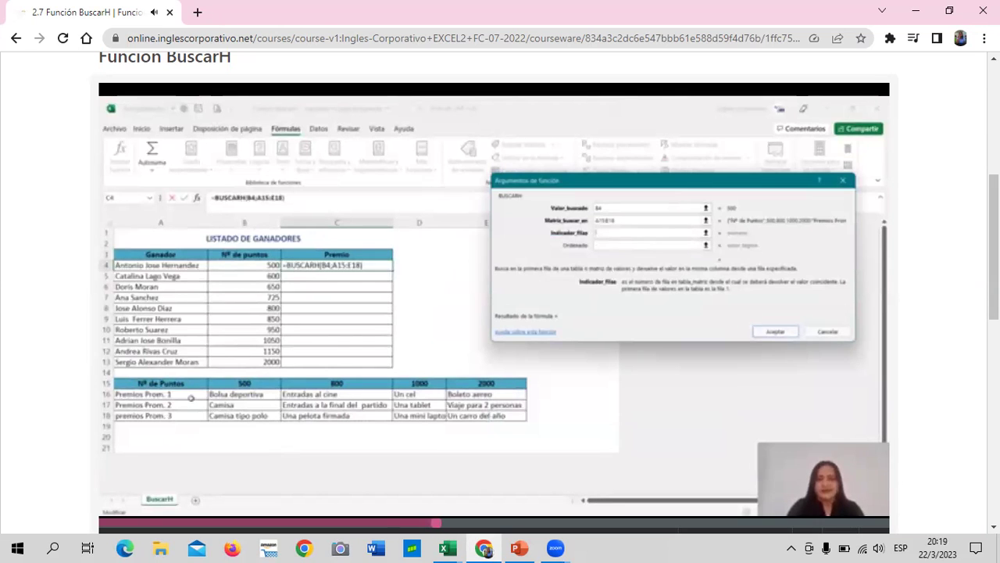
Nudge the playback volume up, let the tutorial finish, then return to the Función BuscarH - copia workbook.
key(XF86AudioLowerVolume)
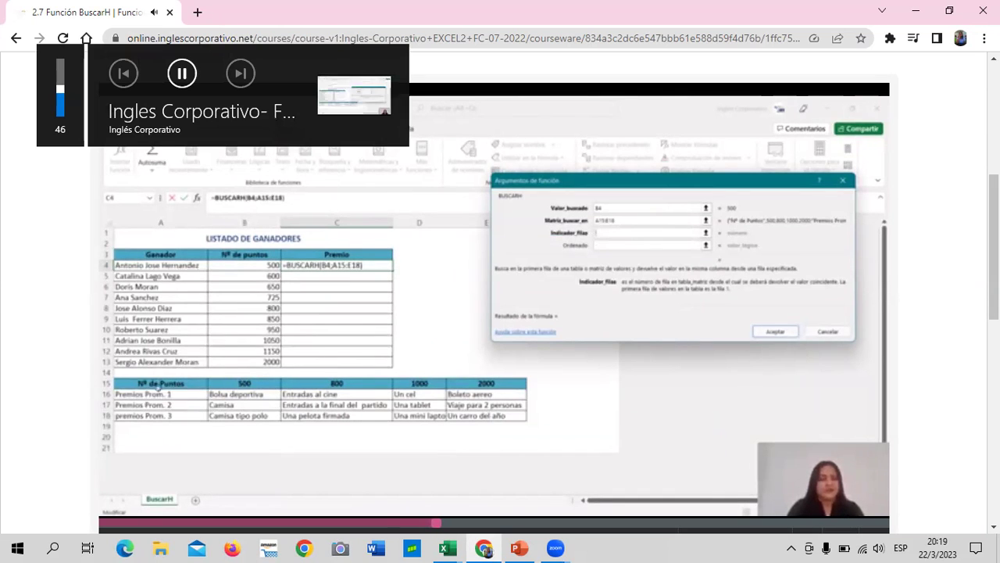
key(XF86AudioRaiseVolume)
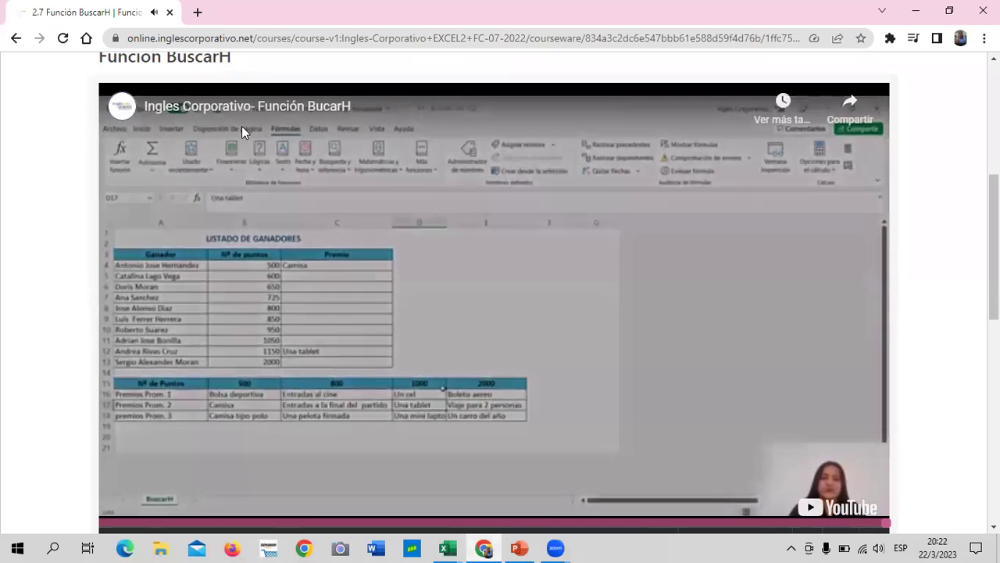
mouse_move(494, 304)
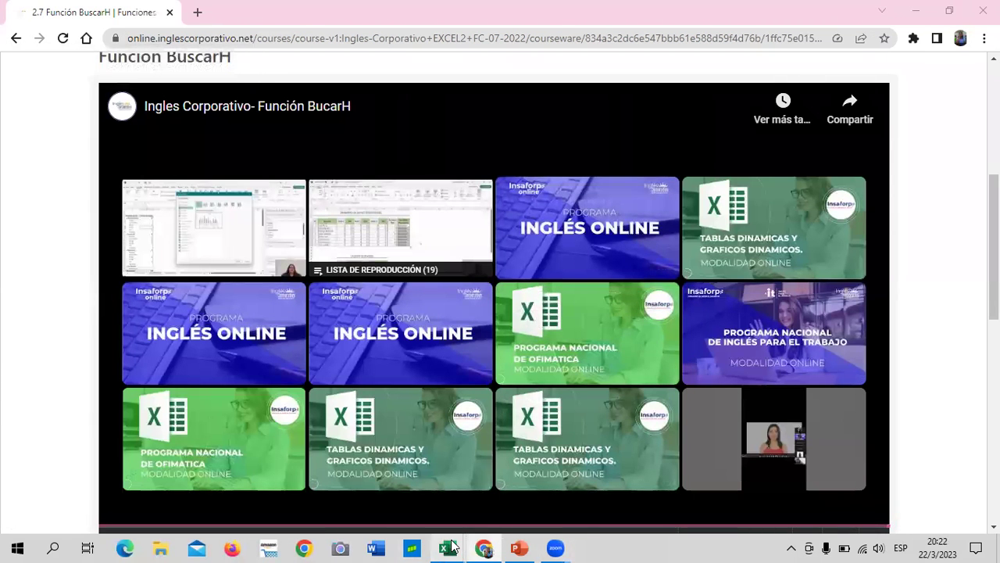
mouse_move(447, 548)
click(410, 486)
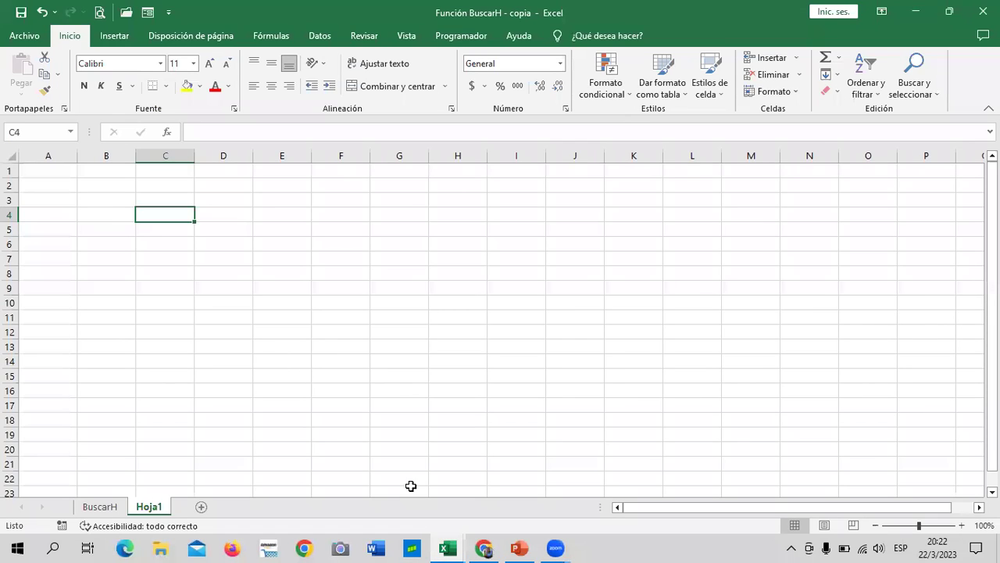
Go to the BuscarH sheet, show the Fórmulas ribbon, and select Premio cell C4.
click(107, 509)
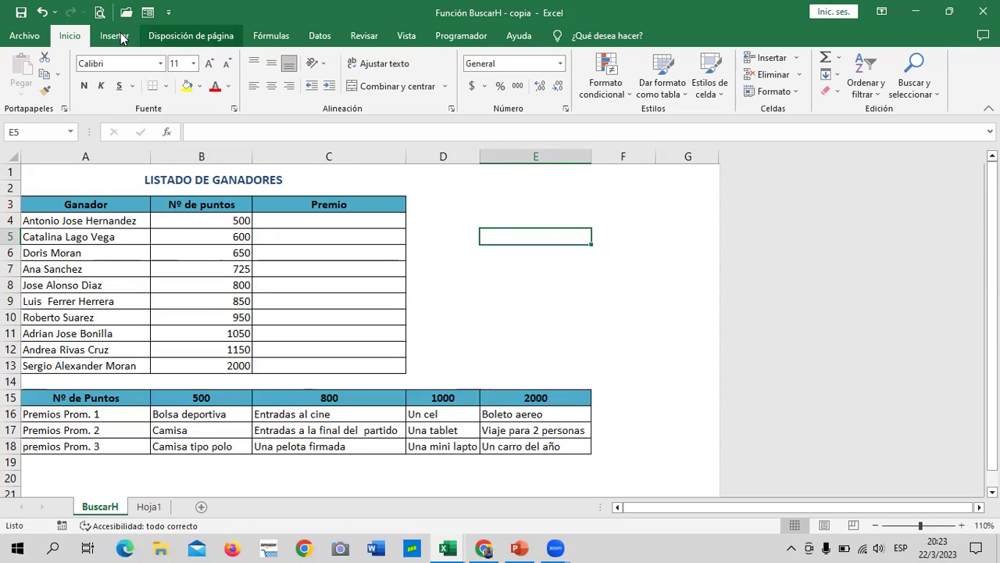
click(190, 36)
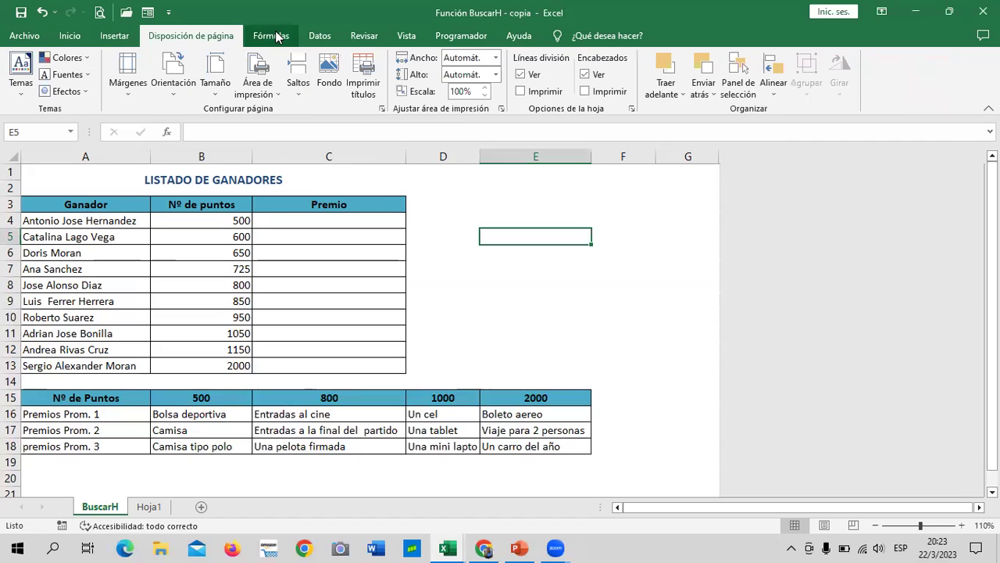
click(275, 36)
click(338, 217)
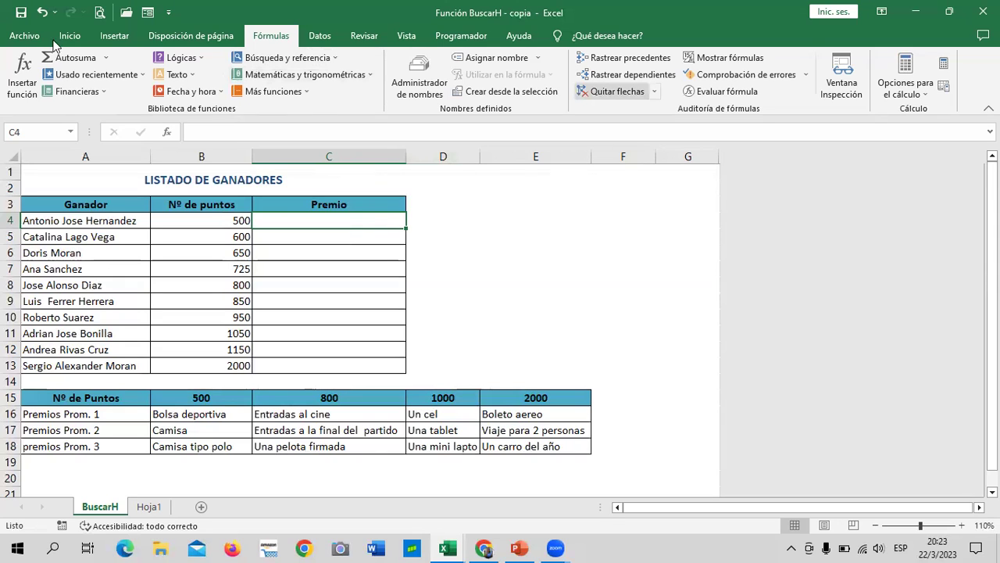
Open the Insertar función dialog for C4 and set the category to Todo.
click(19, 69)
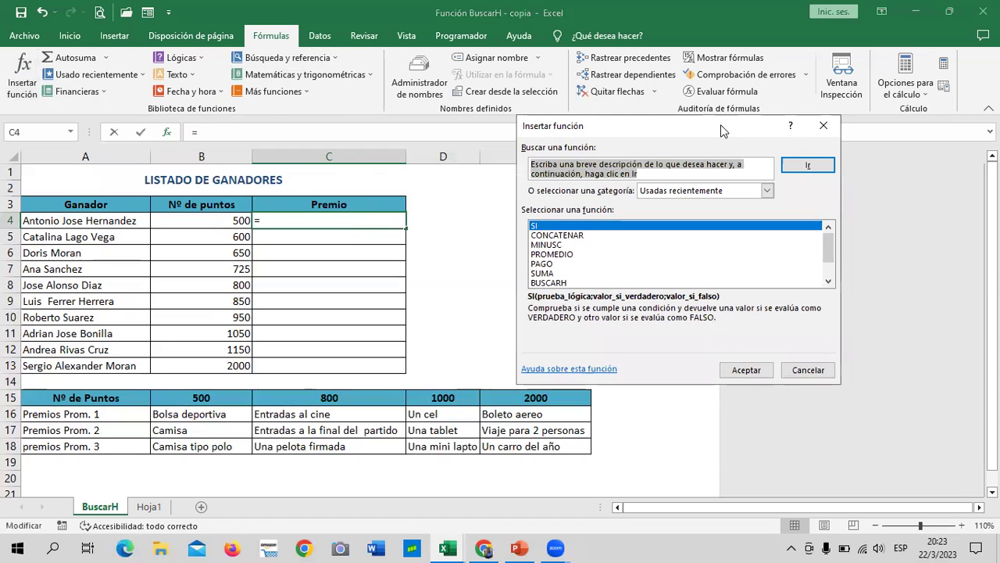
drag(721, 125, 684, 117)
click(736, 184)
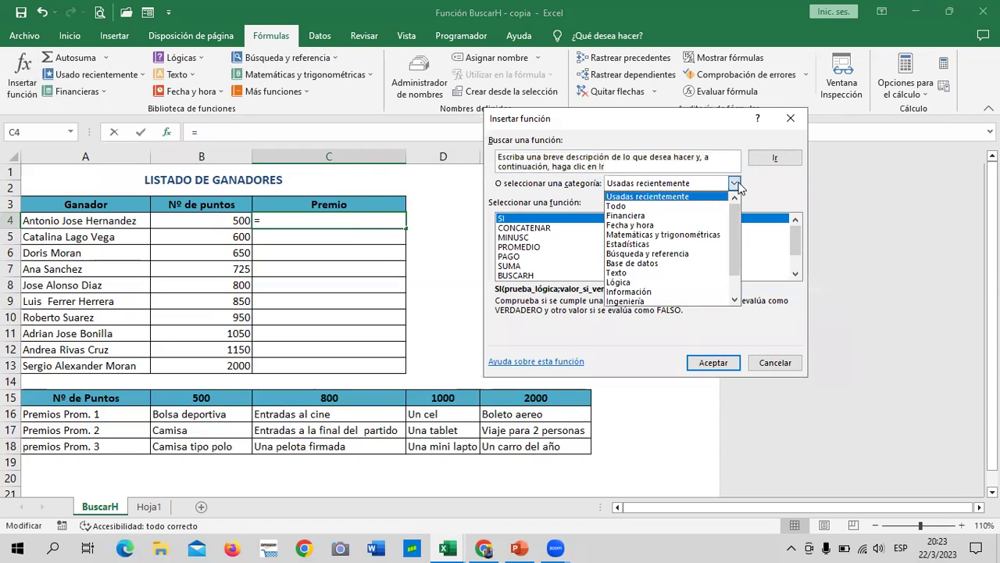
drag(736, 207, 735, 213)
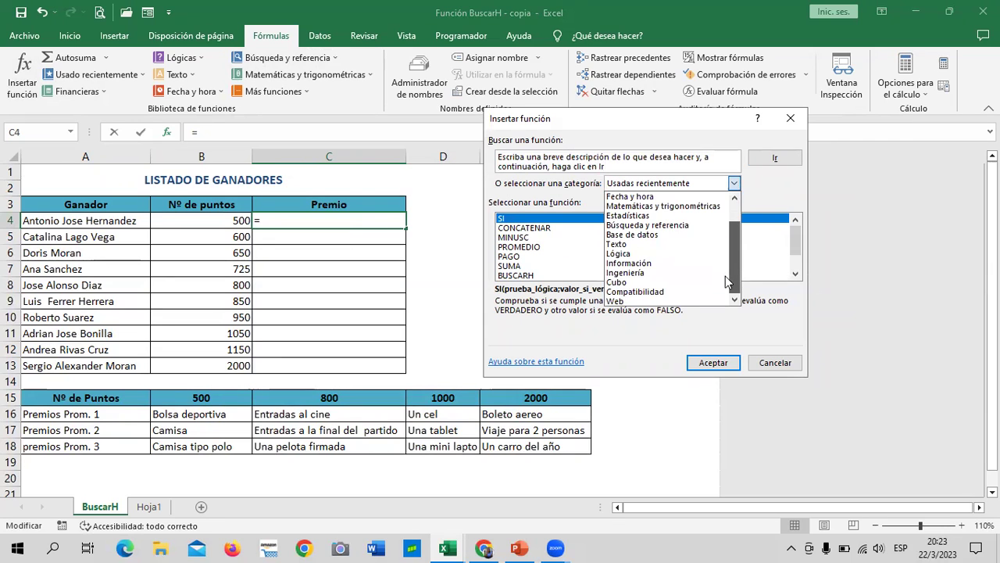
mouse_move(735, 212)
mouse_down()
mouse_move(735, 254)
mouse_move(735, 204)
mouse_up()
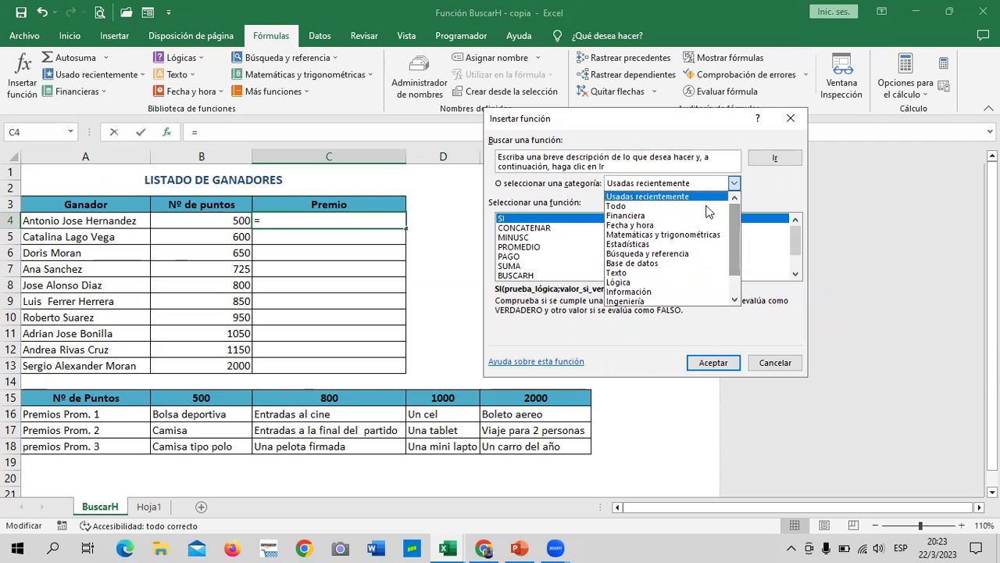
click(664, 198)
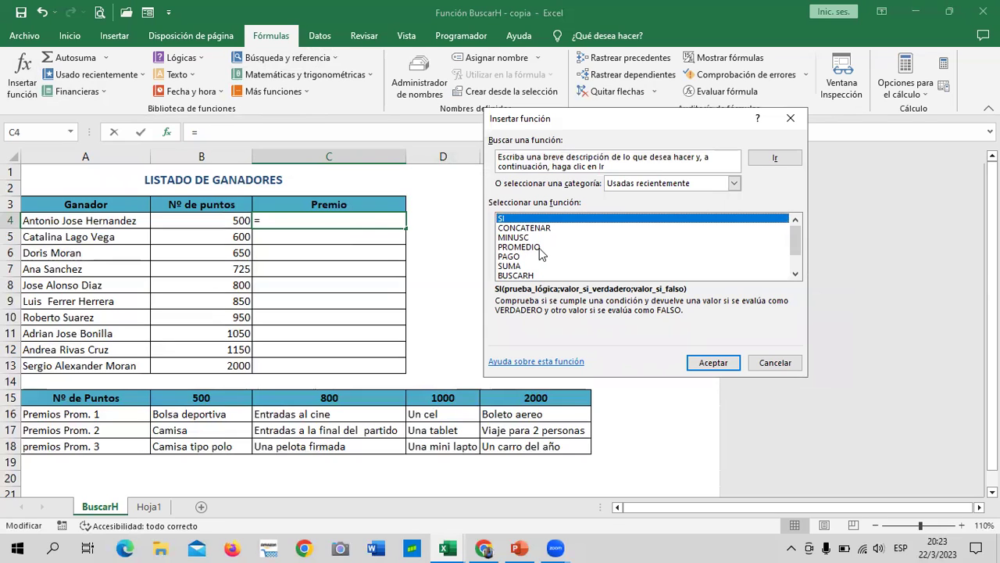
click(733, 182)
click(695, 206)
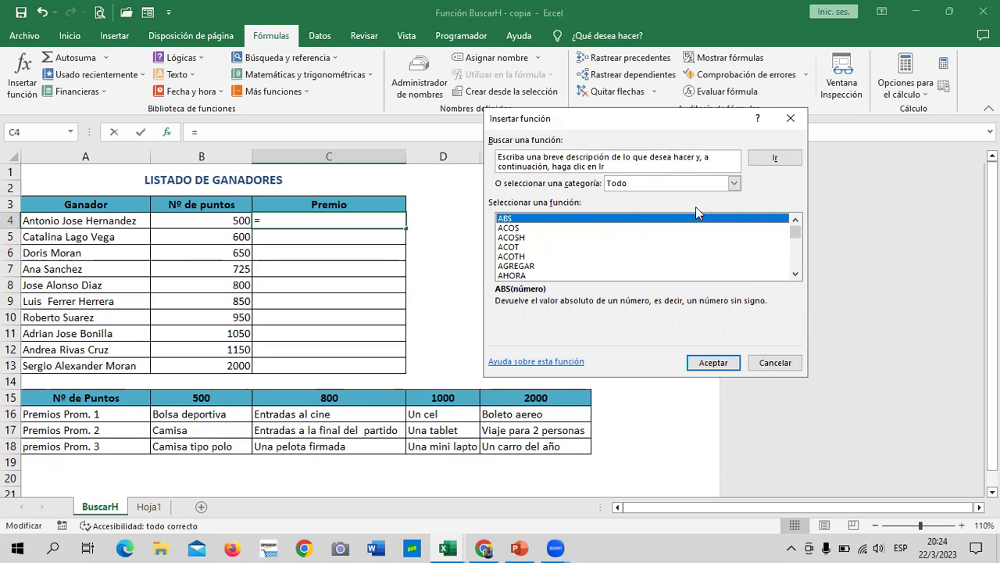
Scroll the full function list past BUSCARH down to PROMEDIO and select it to read its description.
click(796, 273)
click(796, 273)
click(795, 274)
click(796, 274)
click(795, 273)
click(795, 274)
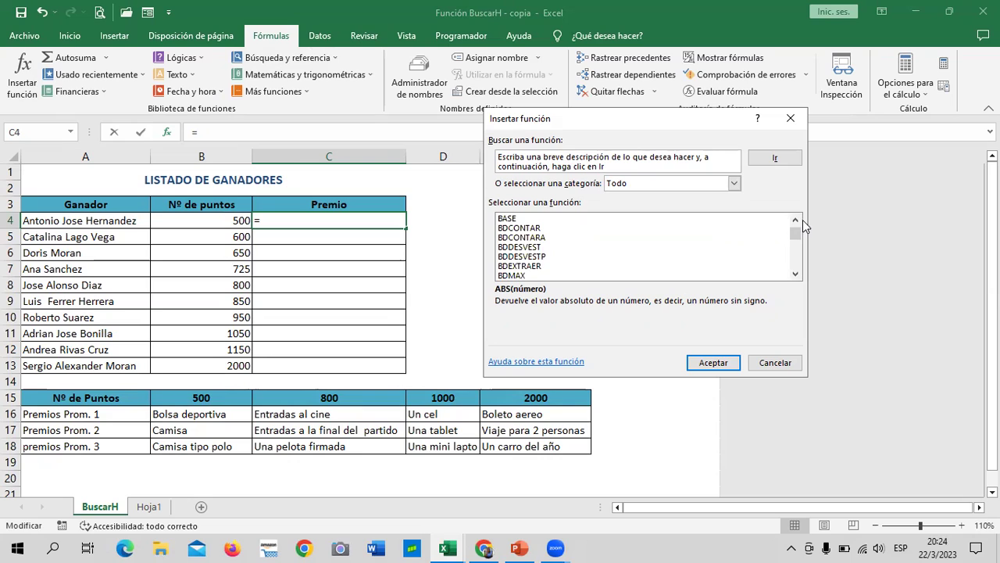
click(796, 274)
click(795, 275)
click(796, 275)
double_click(795, 275)
click(796, 275)
click(795, 275)
click(796, 276)
click(796, 276)
click(795, 275)
click(795, 275)
click(796, 275)
click(796, 275)
click(795, 275)
click(795, 275)
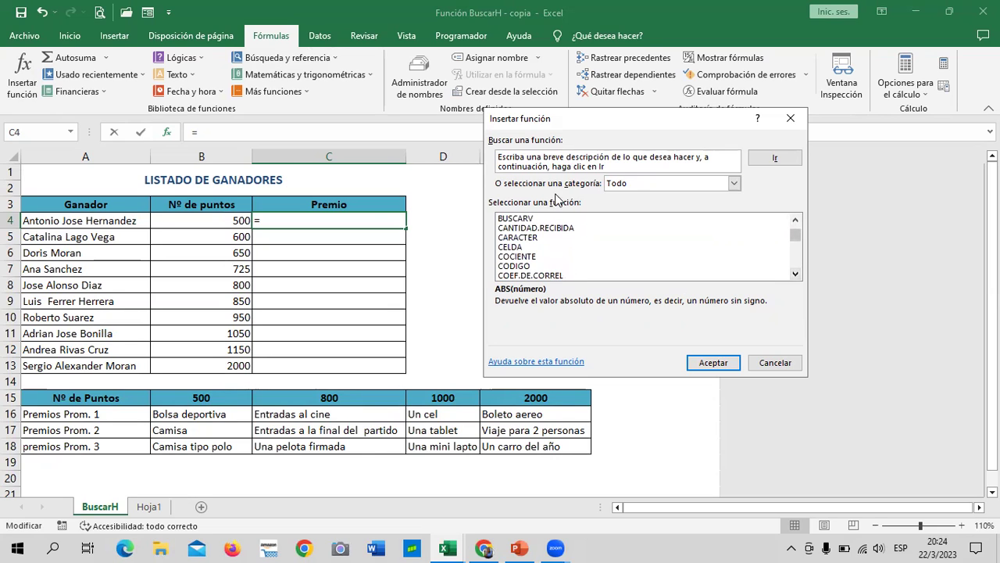
click(795, 219)
click(795, 219)
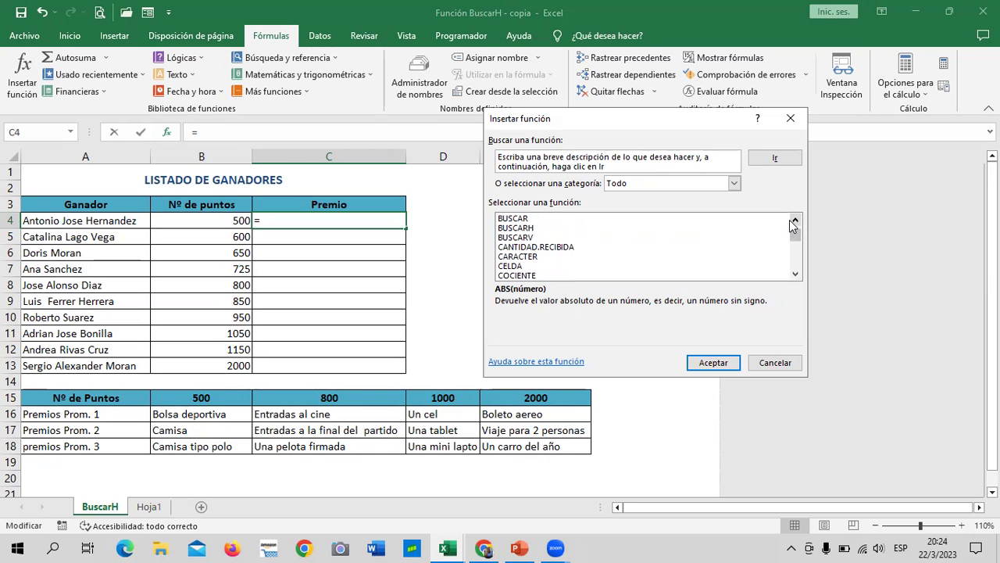
drag(801, 241, 799, 258)
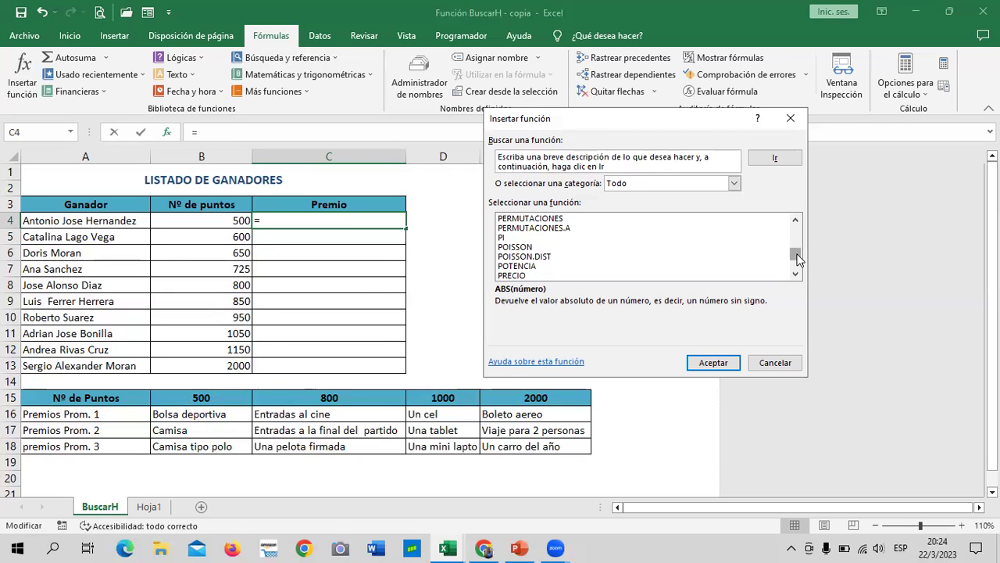
click(796, 273)
double_click(795, 274)
double_click(795, 275)
click(795, 275)
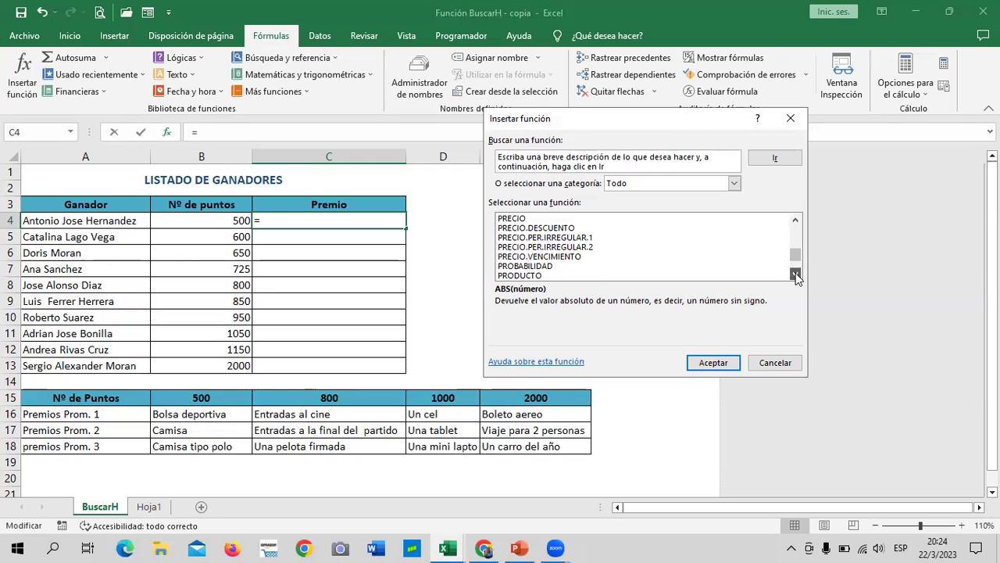
click(795, 275)
click(796, 275)
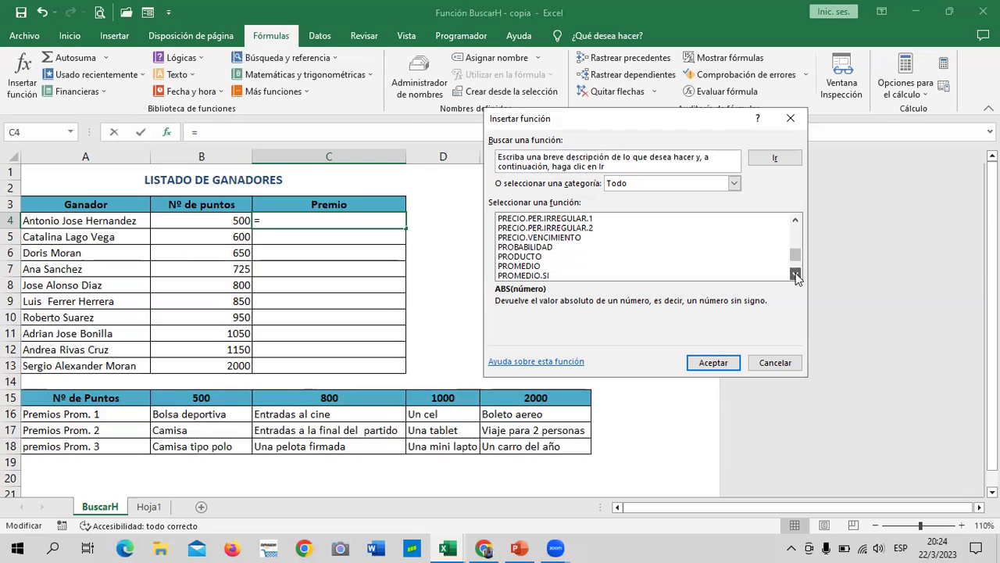
click(524, 266)
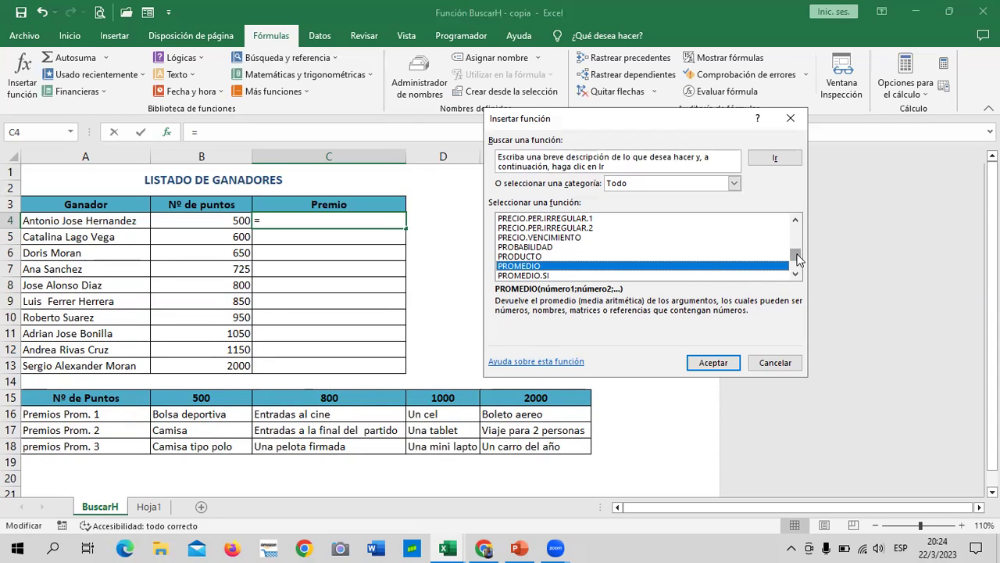
Filter functions to Búsqueda y referencia, choose BUSCARH and confirm to open Argumentos de función.
click(735, 183)
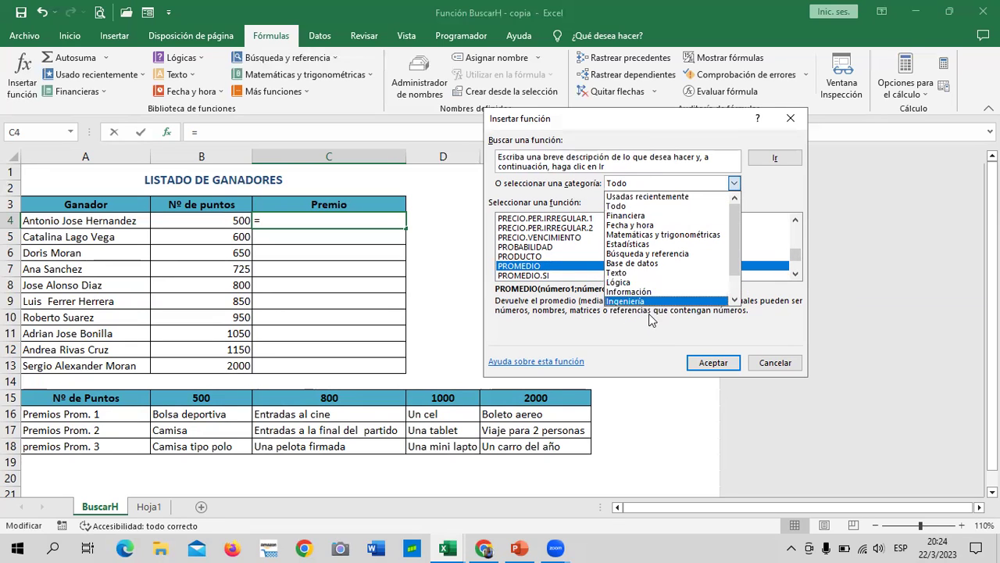
click(674, 254)
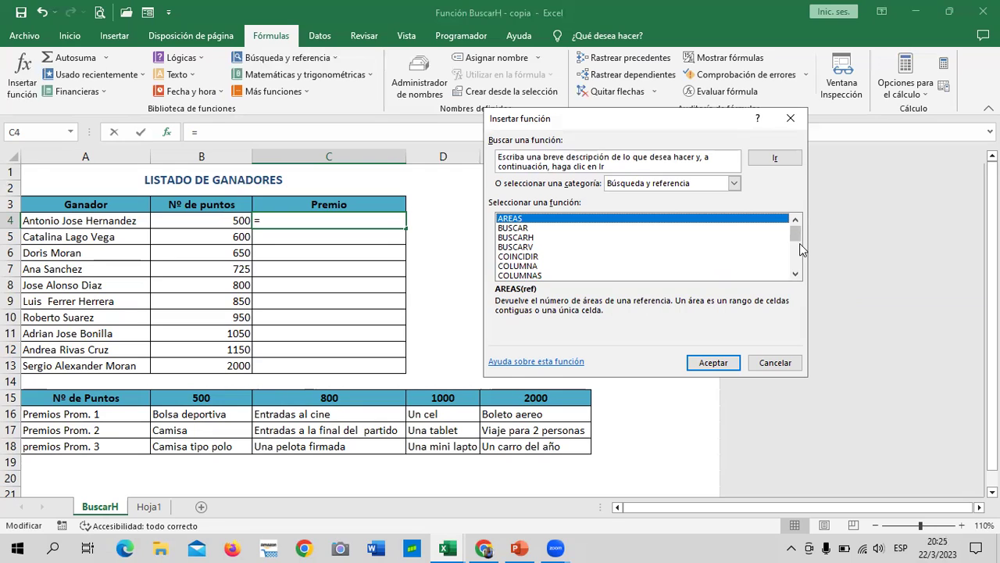
click(520, 238)
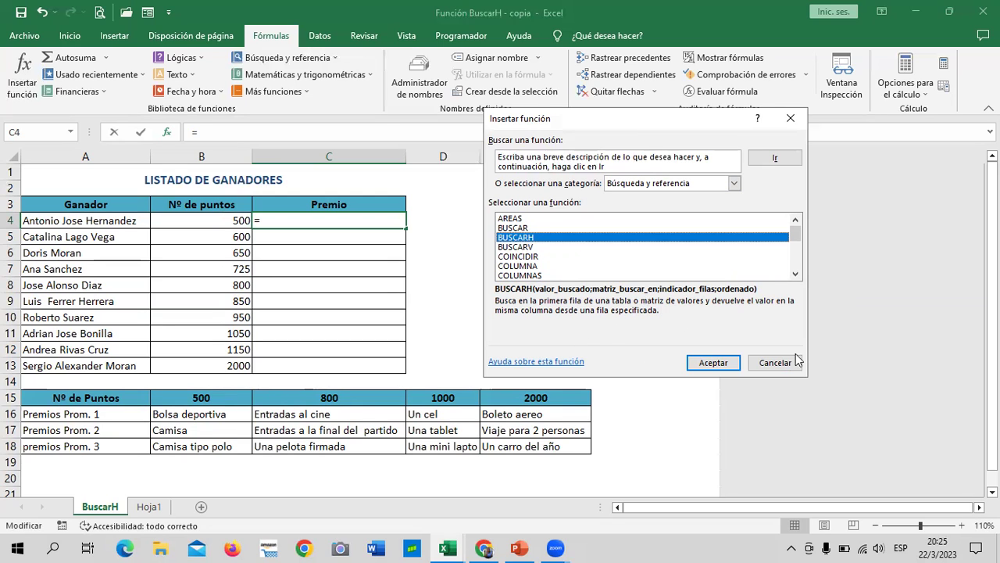
click(726, 361)
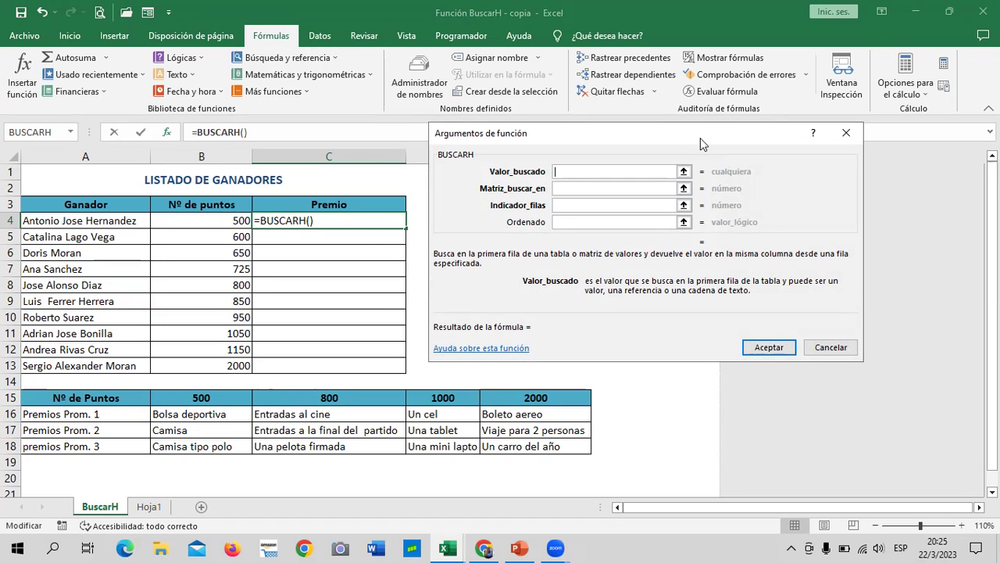
drag(700, 138, 705, 150)
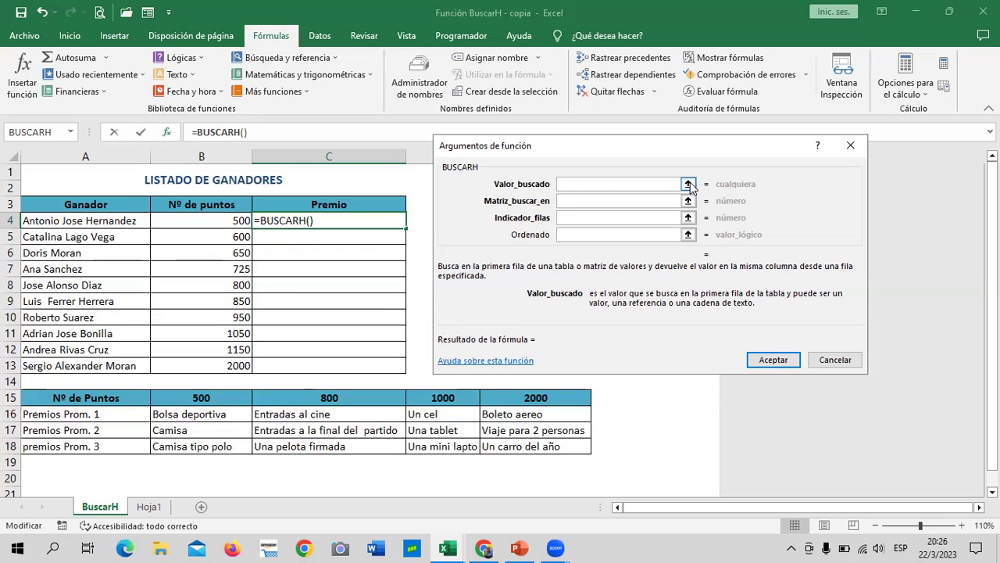
click(689, 185)
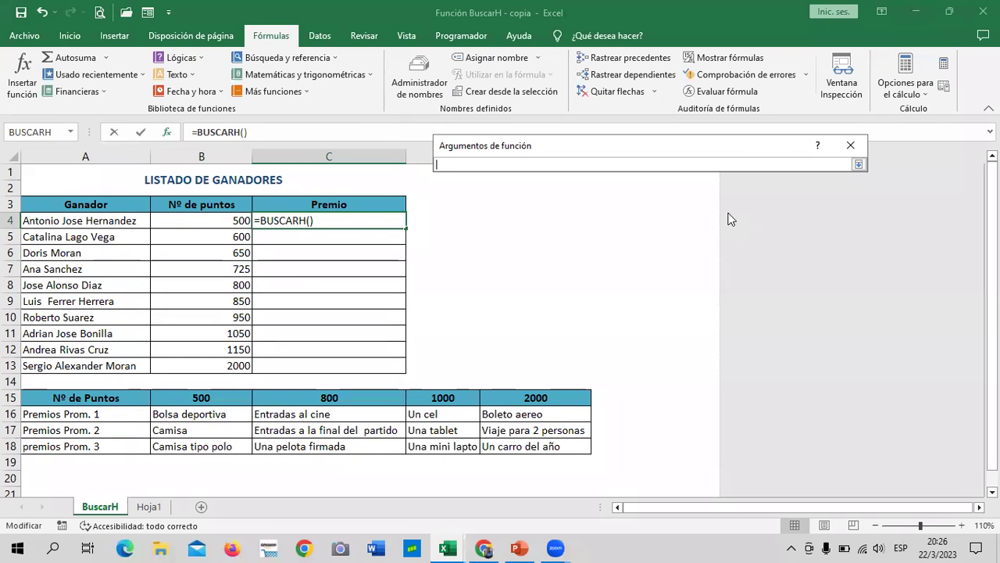
click(859, 163)
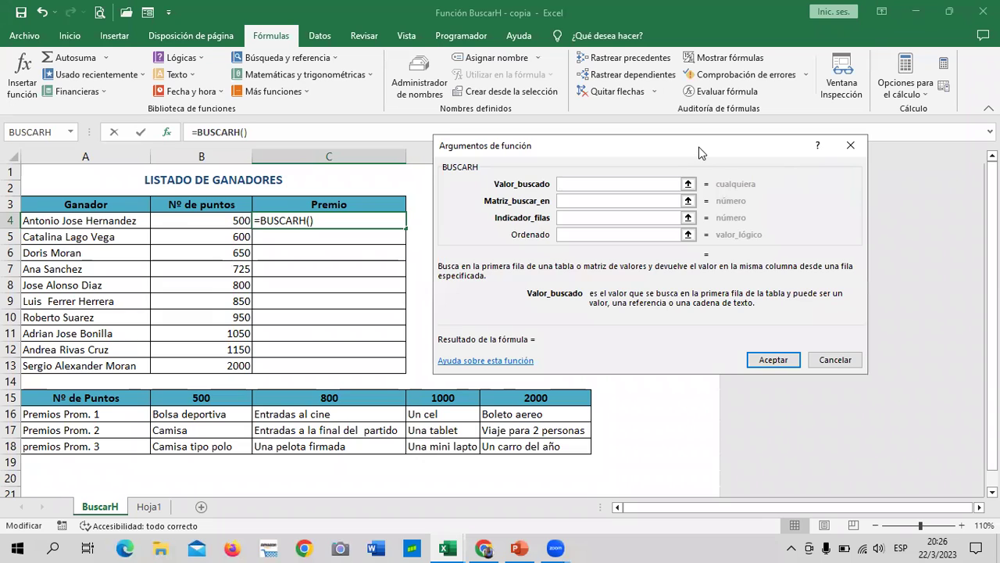
drag(700, 152, 777, 151)
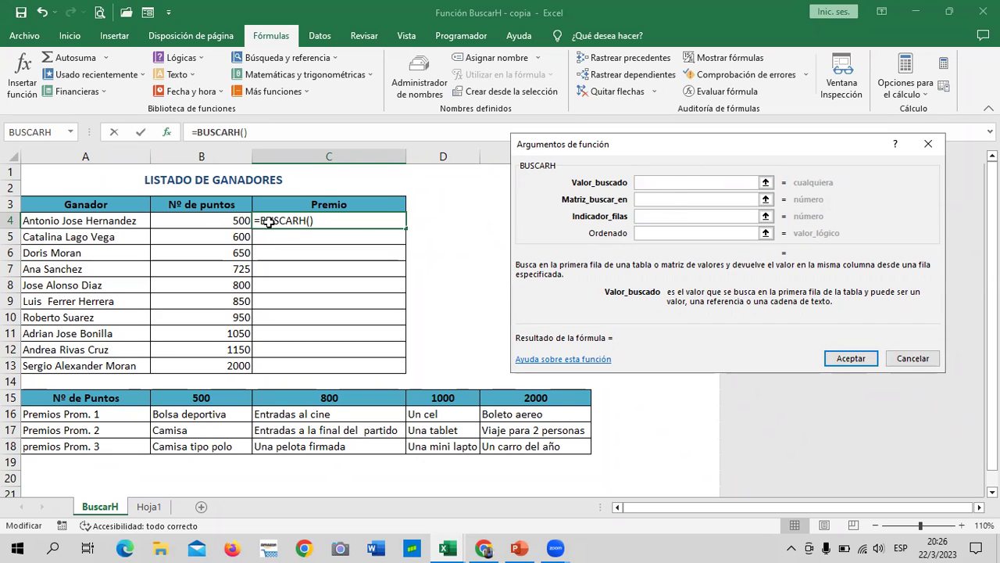
Set Valor_buscado to B4 and Matriz_buscar_en to the prize table A15:E18.
click(222, 220)
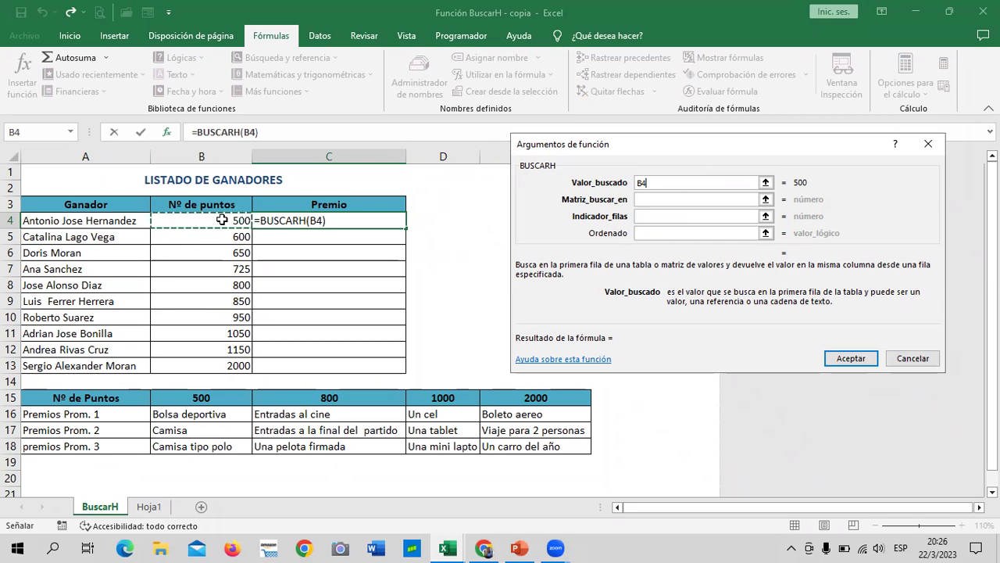
click(663, 199)
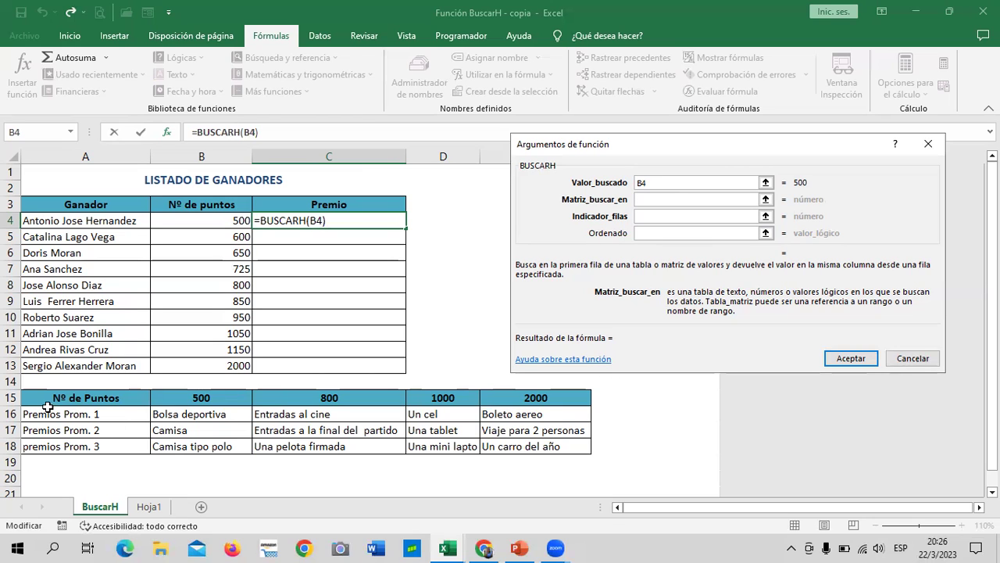
drag(41, 400, 204, 400)
drag(309, 422, 543, 448)
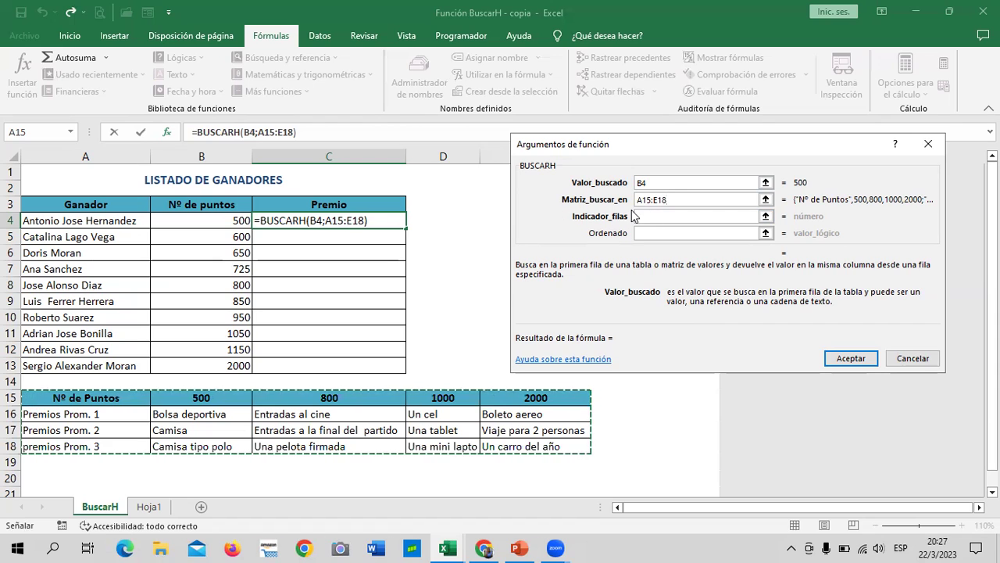
Enter 3 as Indicador_filas so the formula preview returns Camisa.
click(651, 215)
click(655, 218)
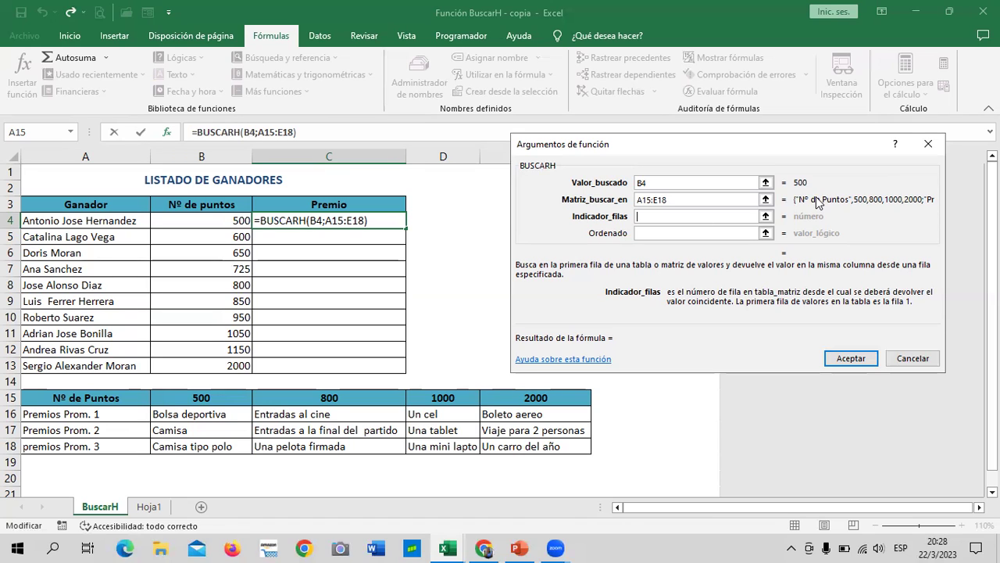
text(3)
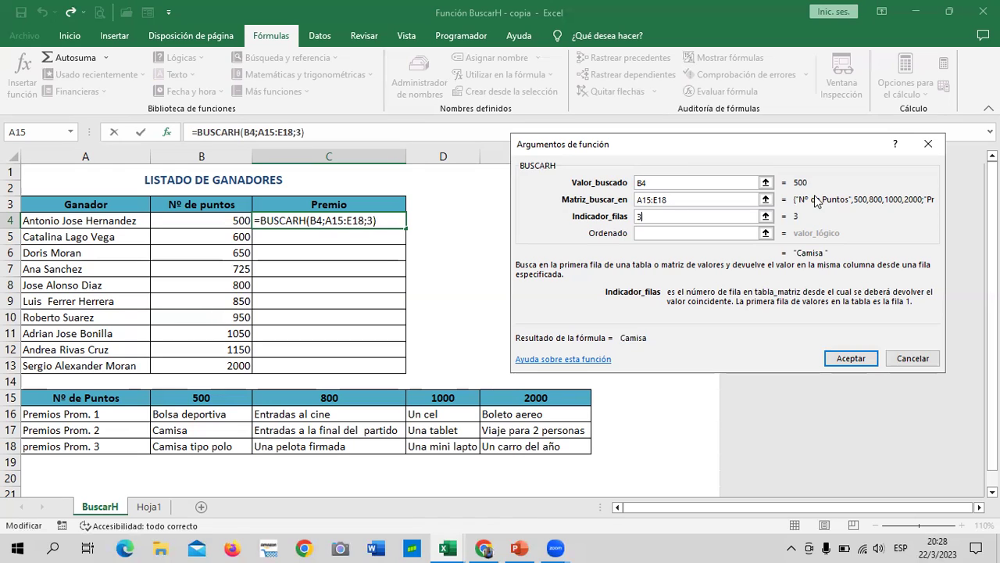
click(728, 232)
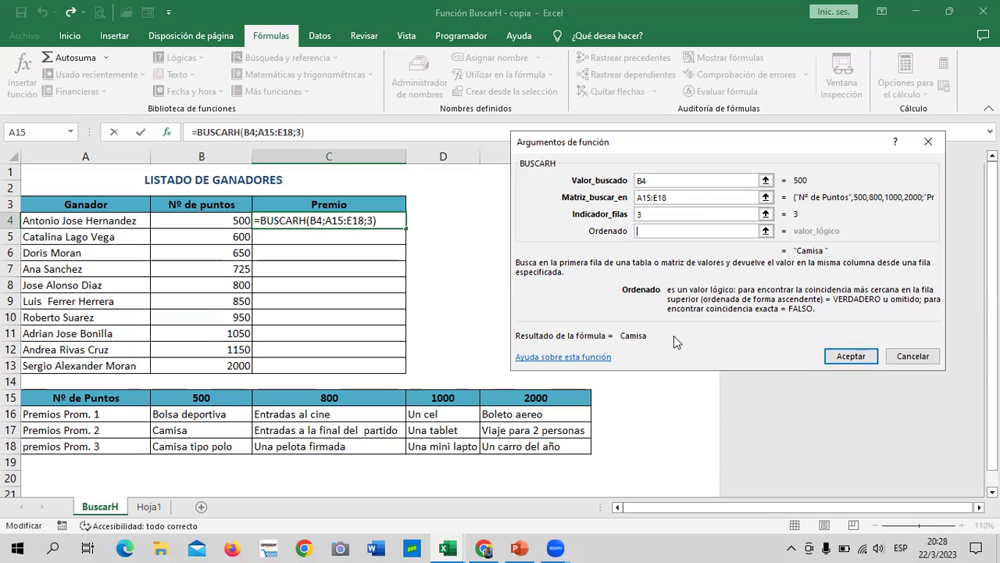
Enter FALSO in Ordenado and confirm, so C4 shows Camisa.
text(FALS)
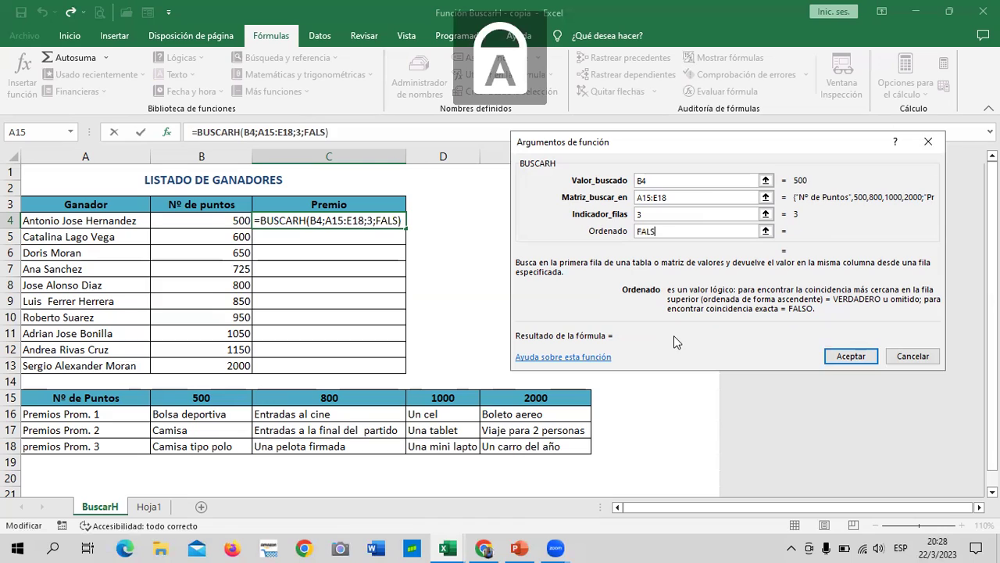
text(O)
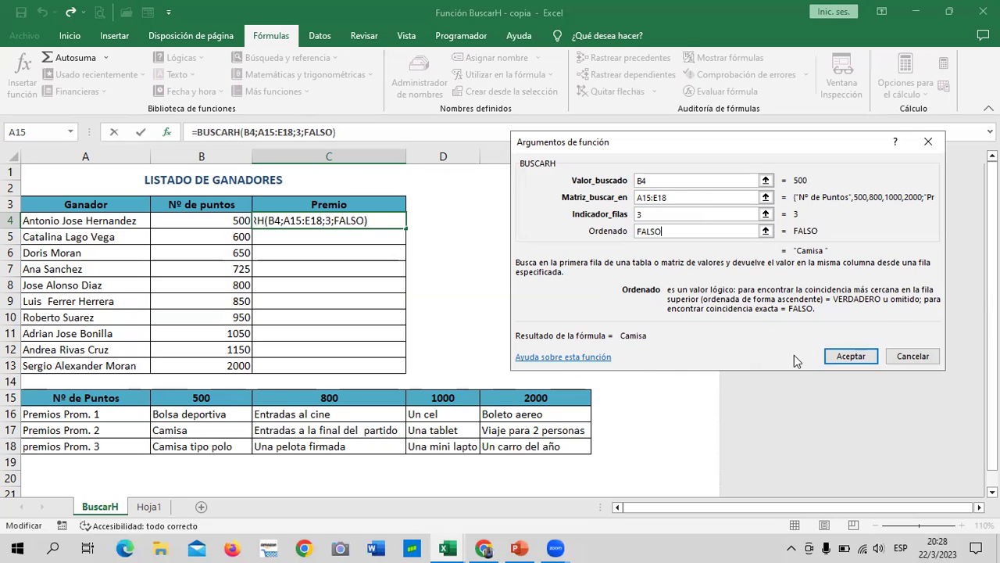
click(854, 355)
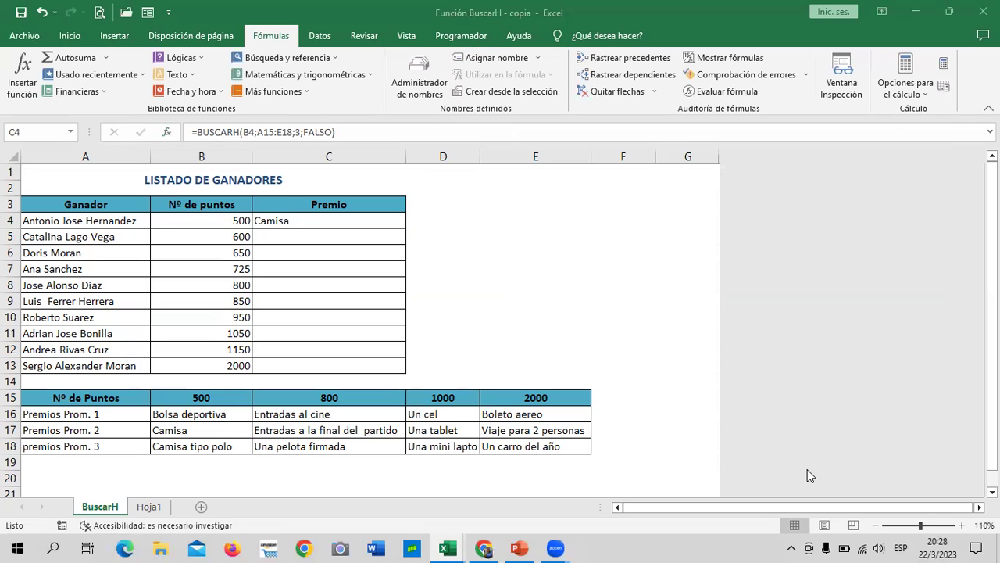
click(312, 220)
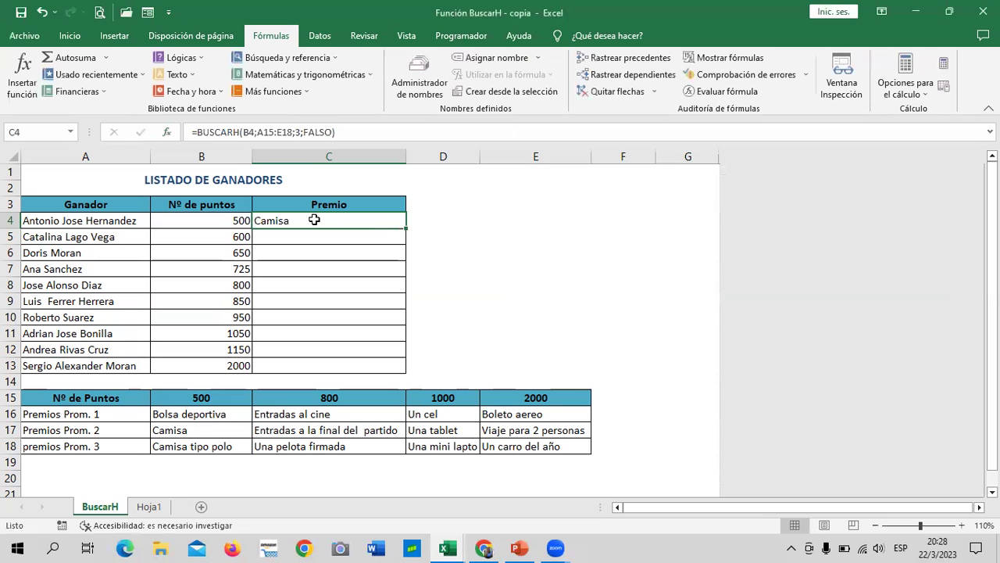
Review B4's points and C4's finished BUSCARH formula, then select C5.
click(235, 221)
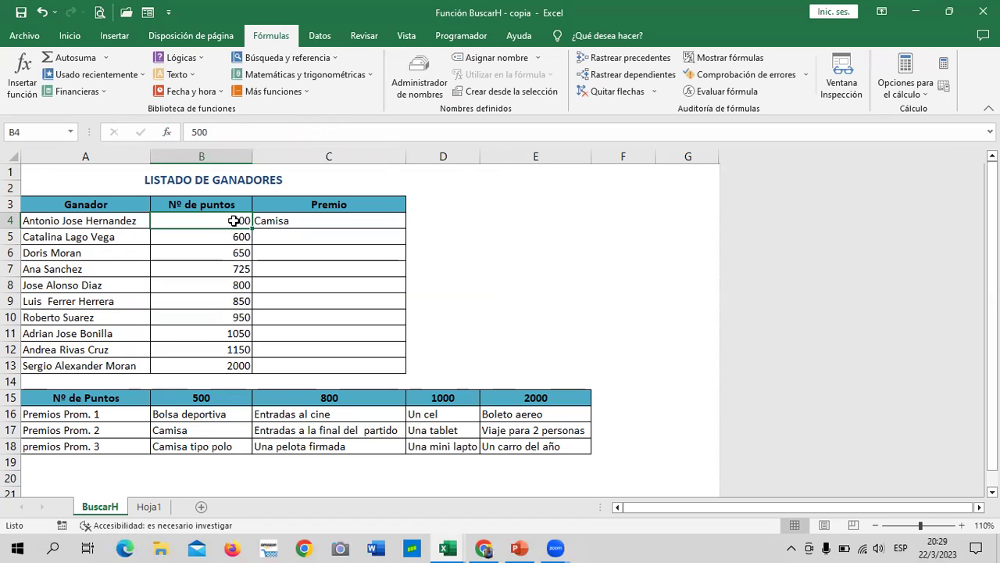
click(314, 222)
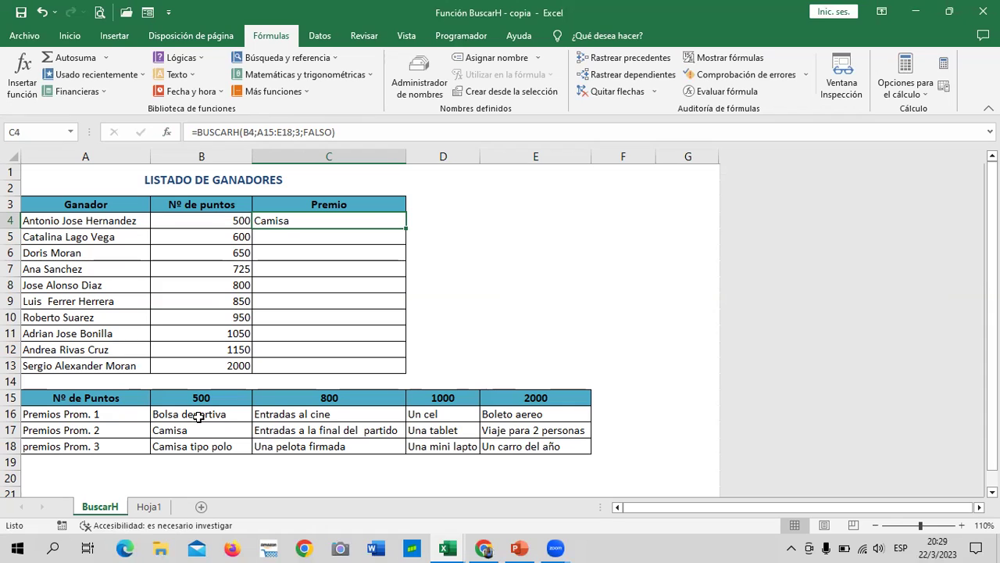
click(330, 239)
click(360, 209)
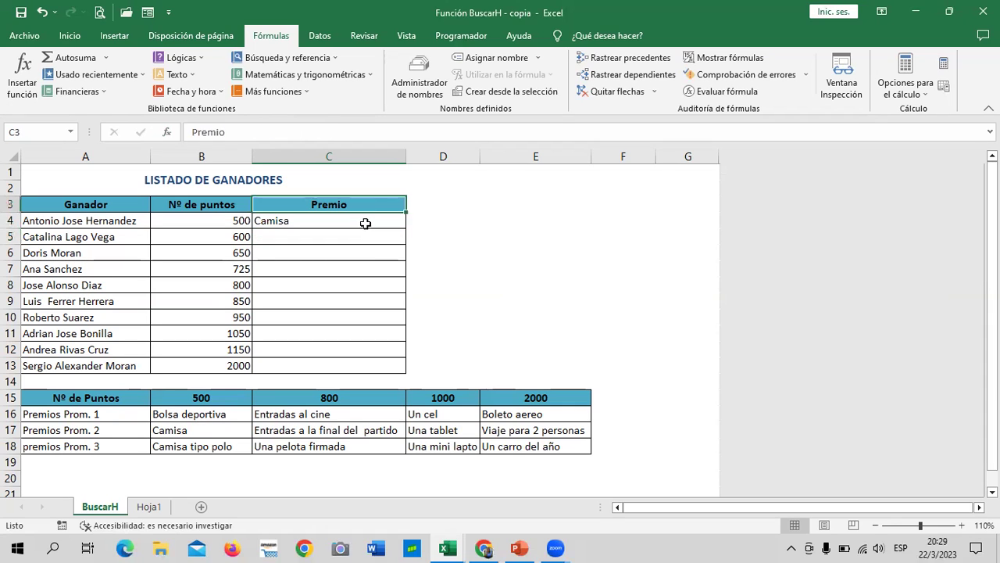
click(394, 222)
click(368, 237)
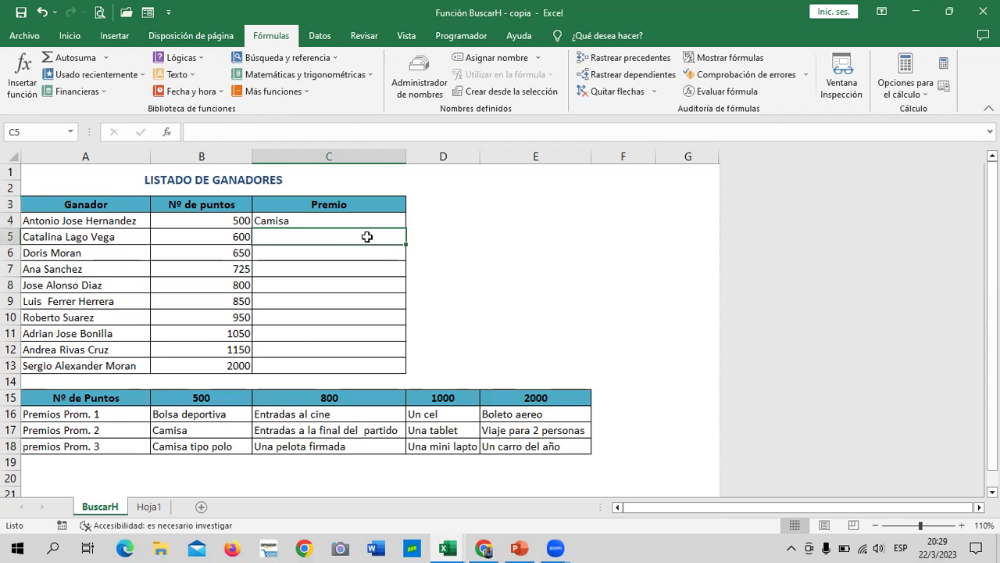
Type =BUSCARH(B5;A15:E18;3;FALSO) into C5 using the function suggestions and commit it.
text(=B)
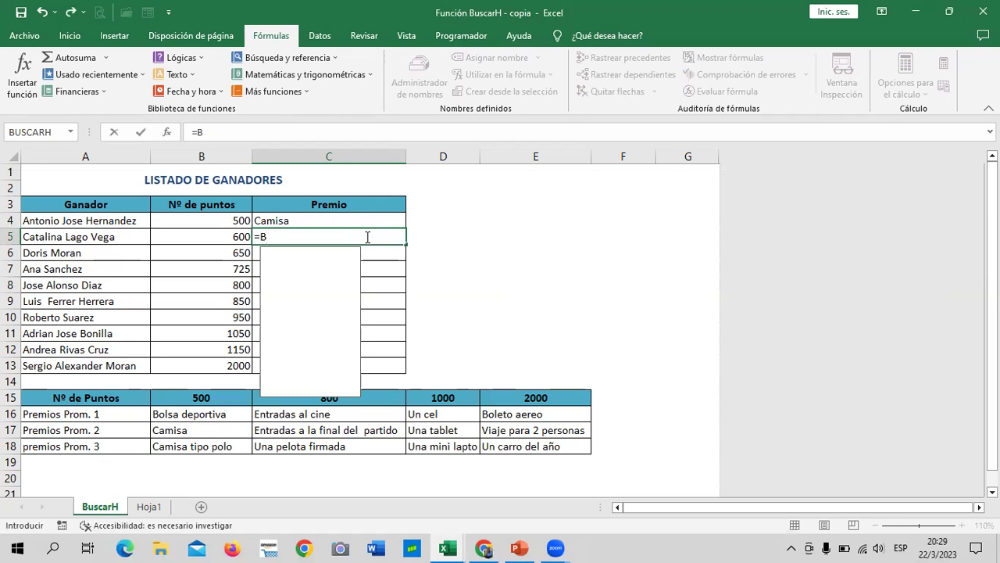
text(USCA)
double_click(305, 265)
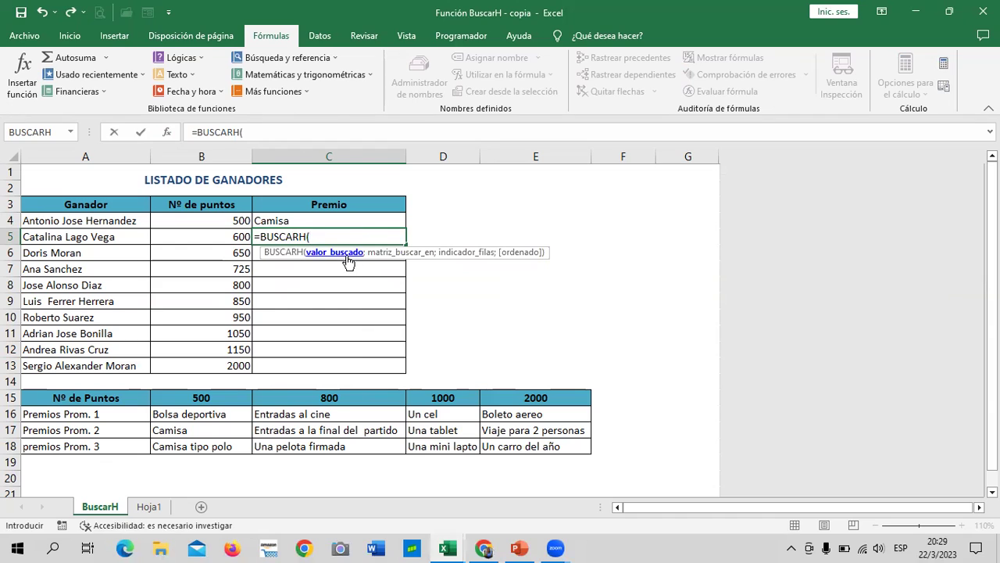
click(229, 237)
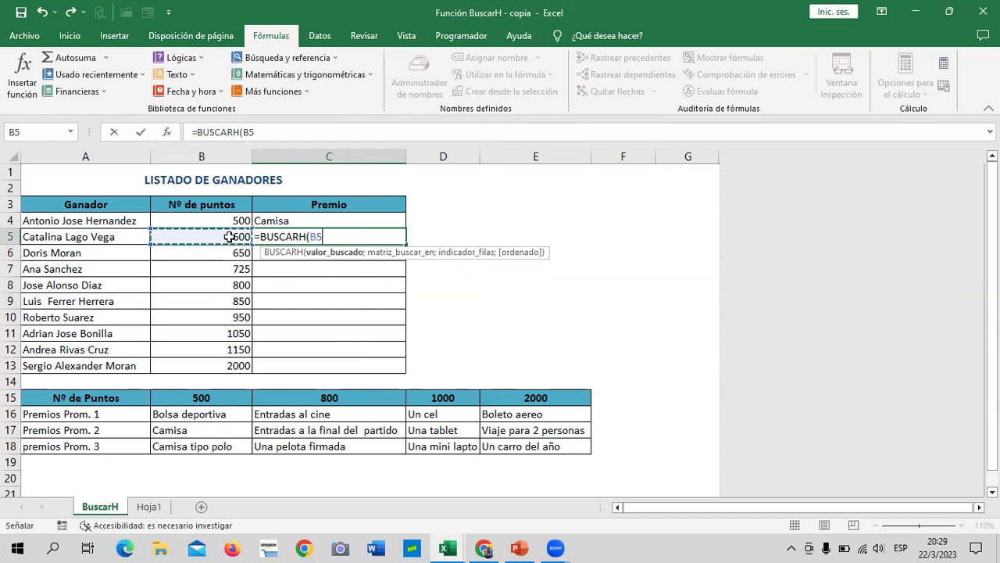
text(;)
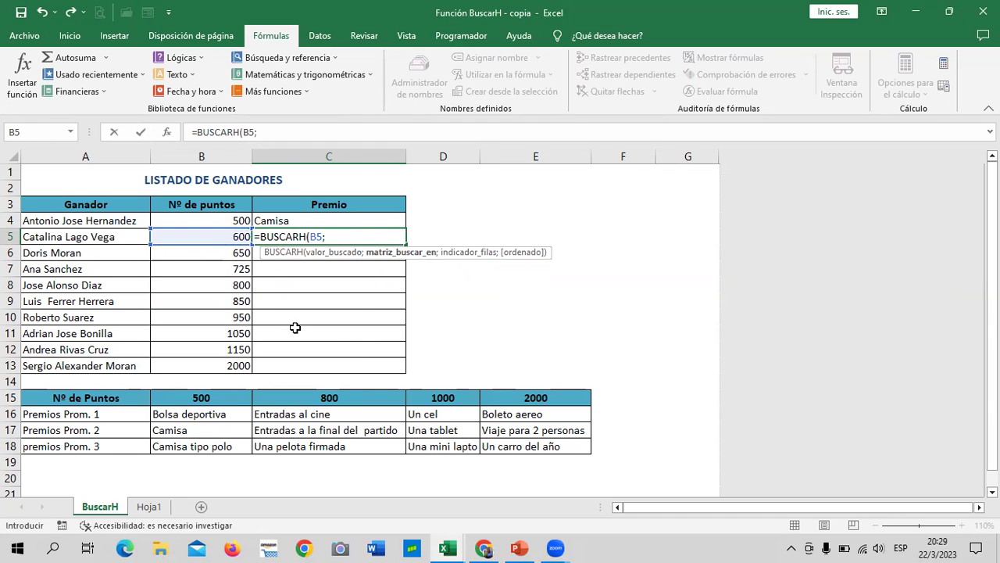
drag(52, 401, 539, 447)
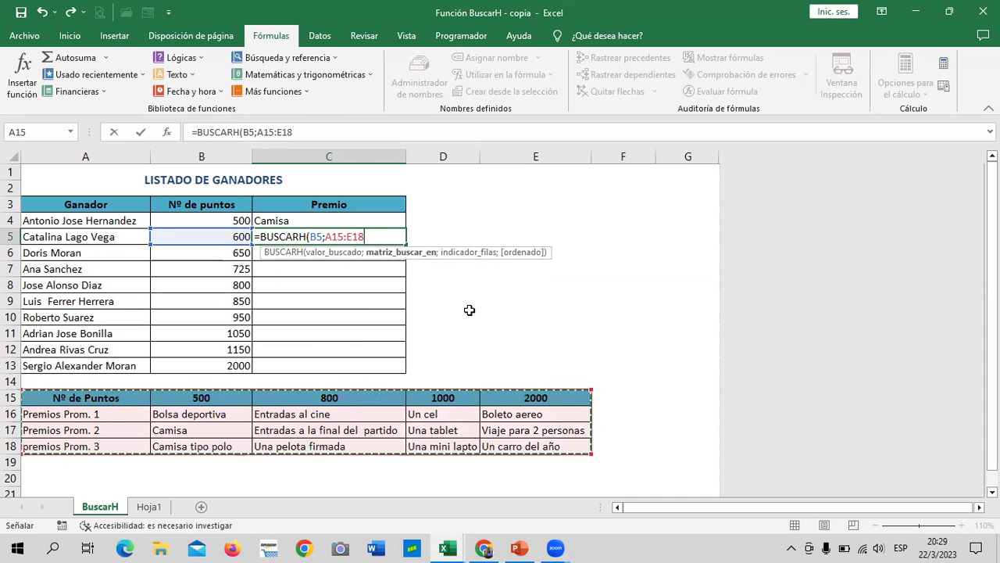
text(;)
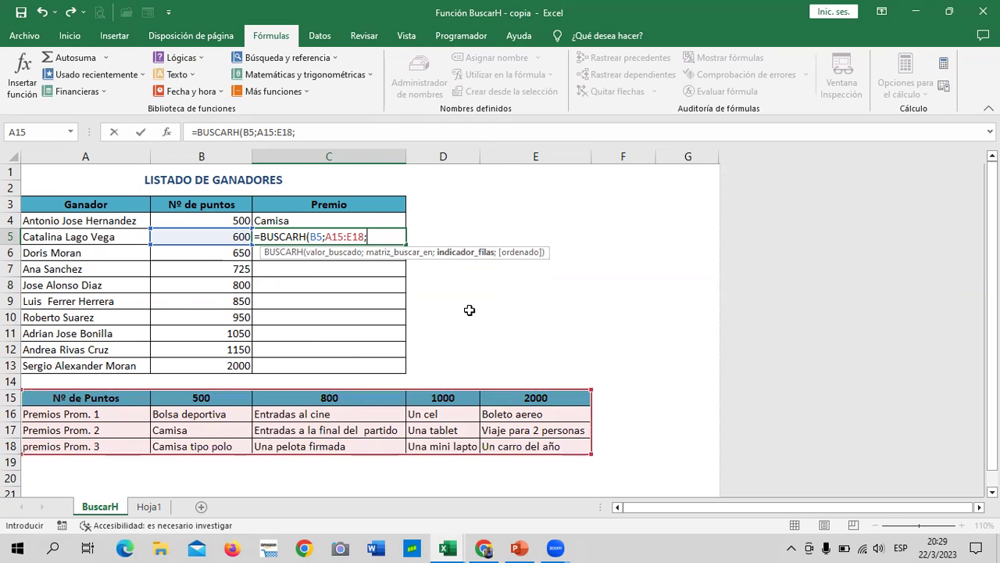
text(3)
text(;)
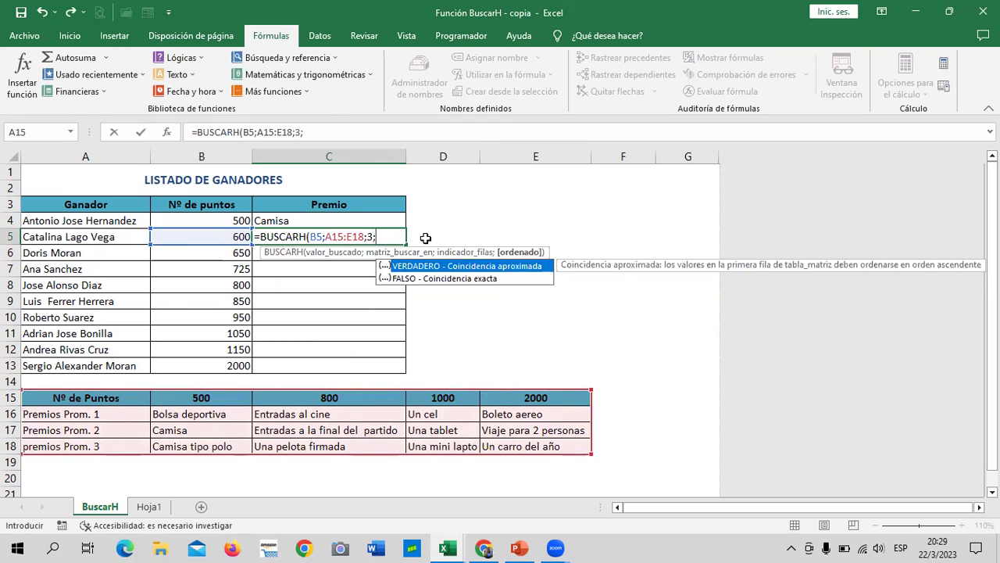
double_click(429, 279)
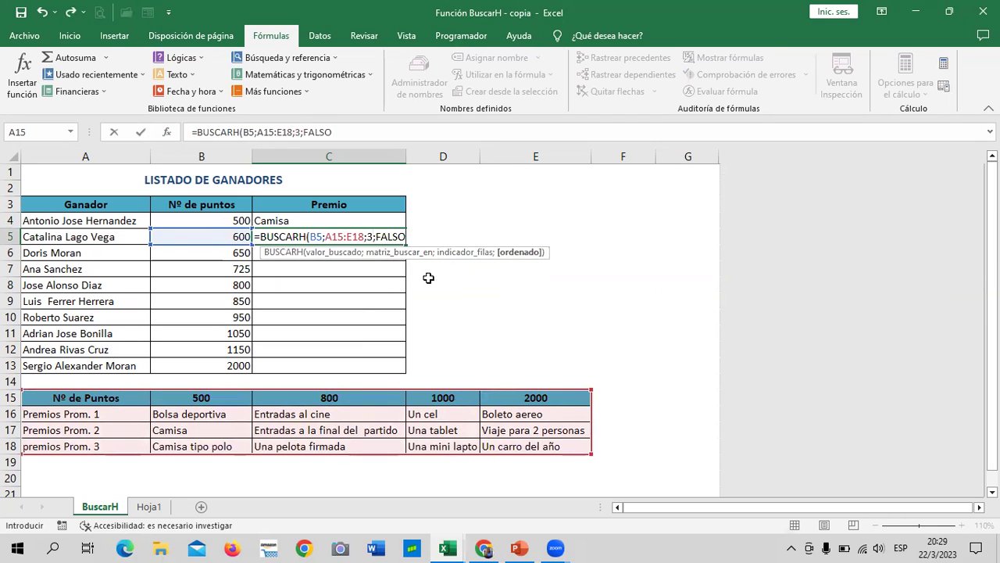
text())
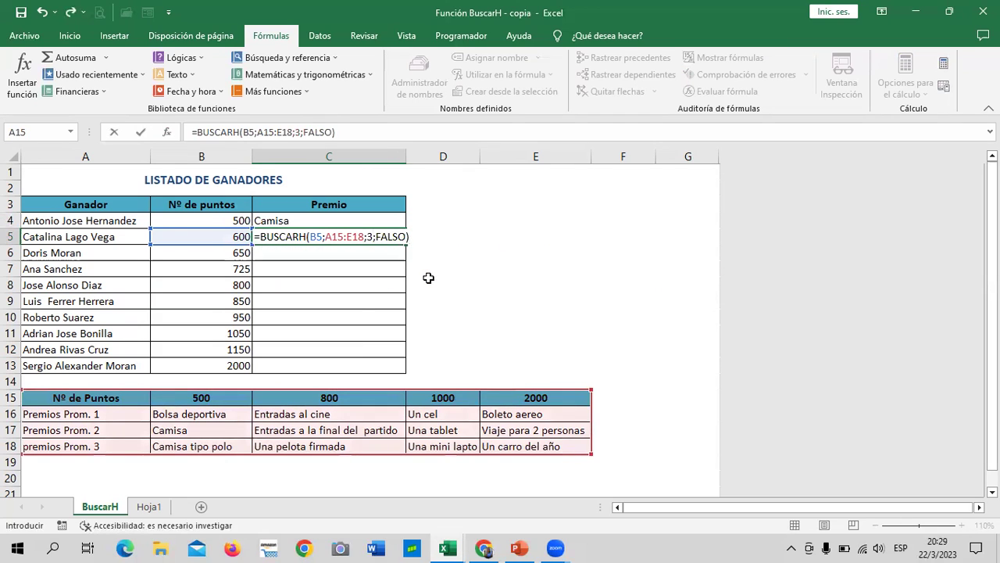
key(Return)
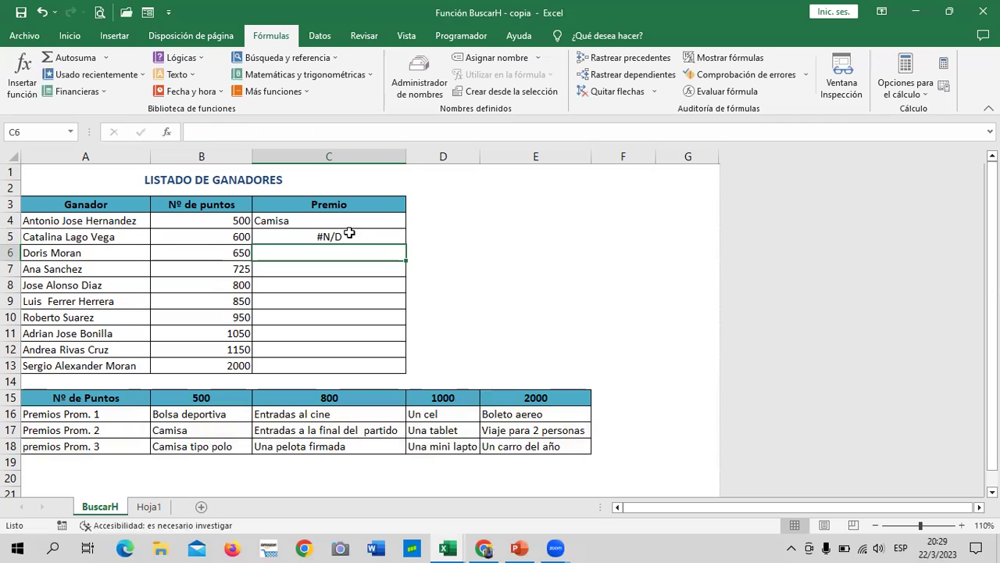
click(349, 233)
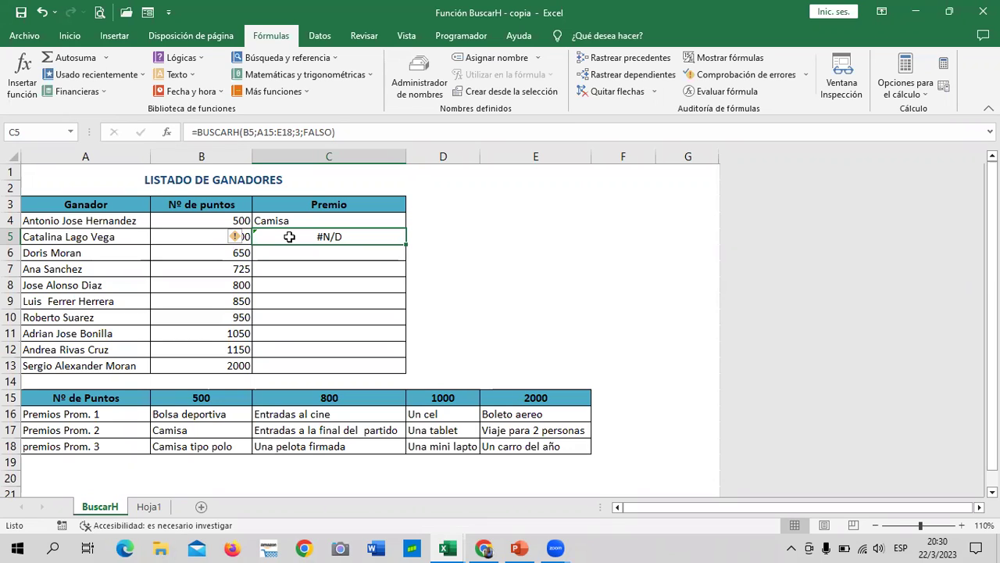
click(293, 223)
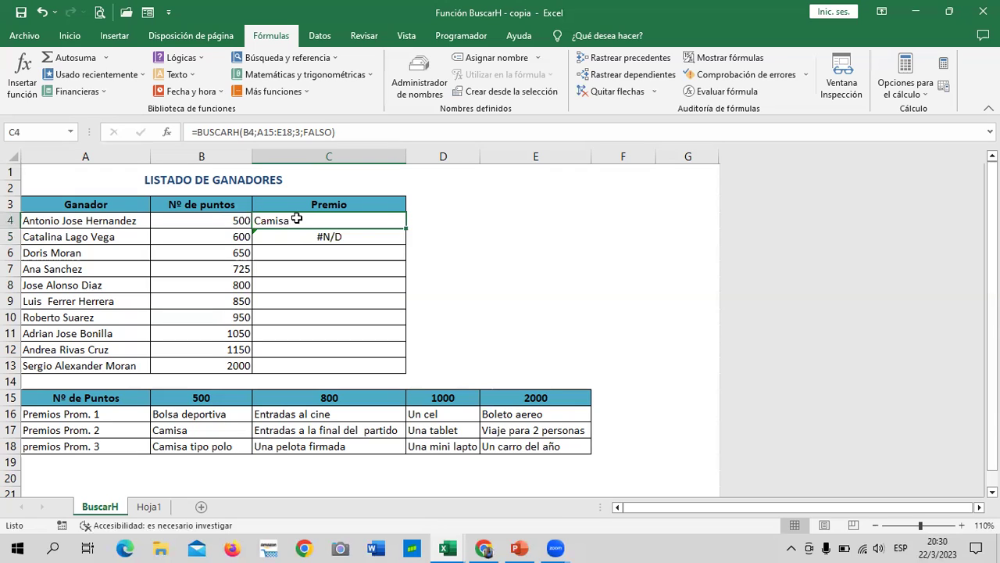
click(286, 238)
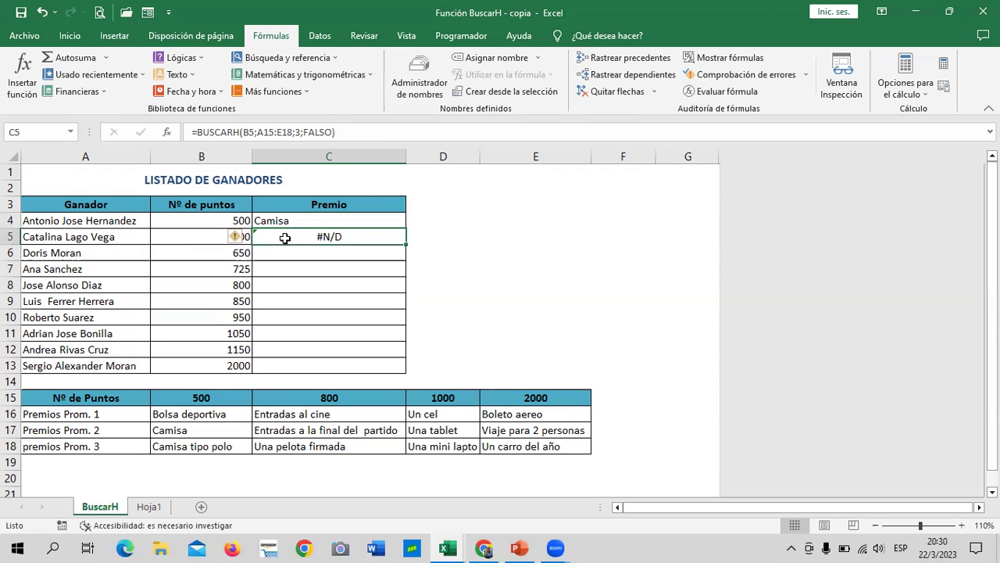
click(196, 237)
click(191, 252)
click(191, 269)
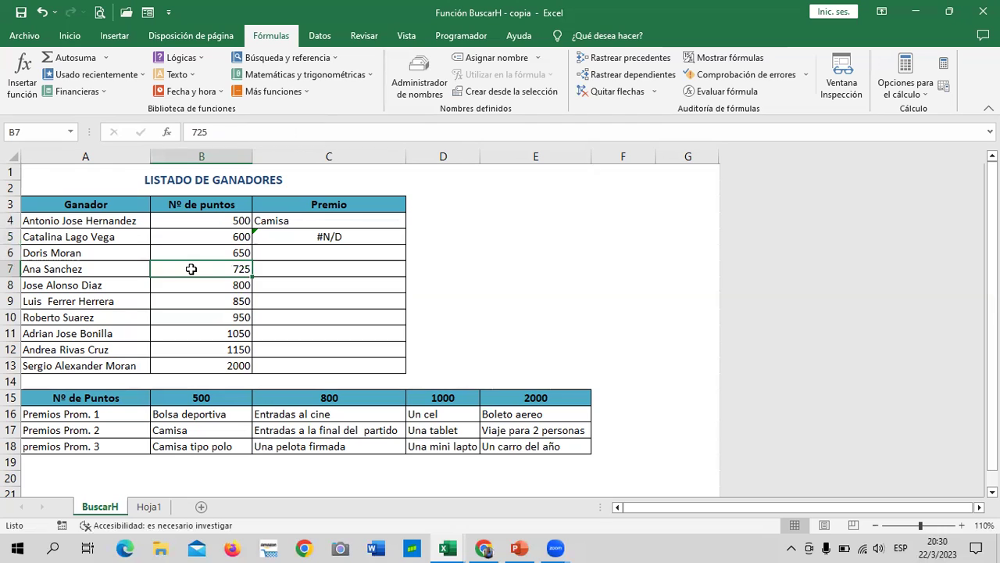
click(279, 235)
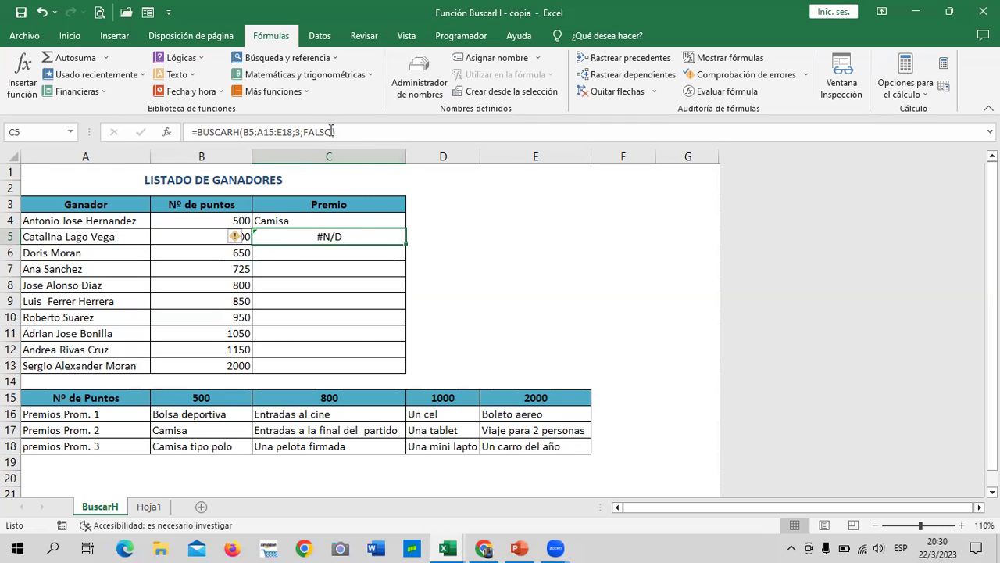
click(334, 131)
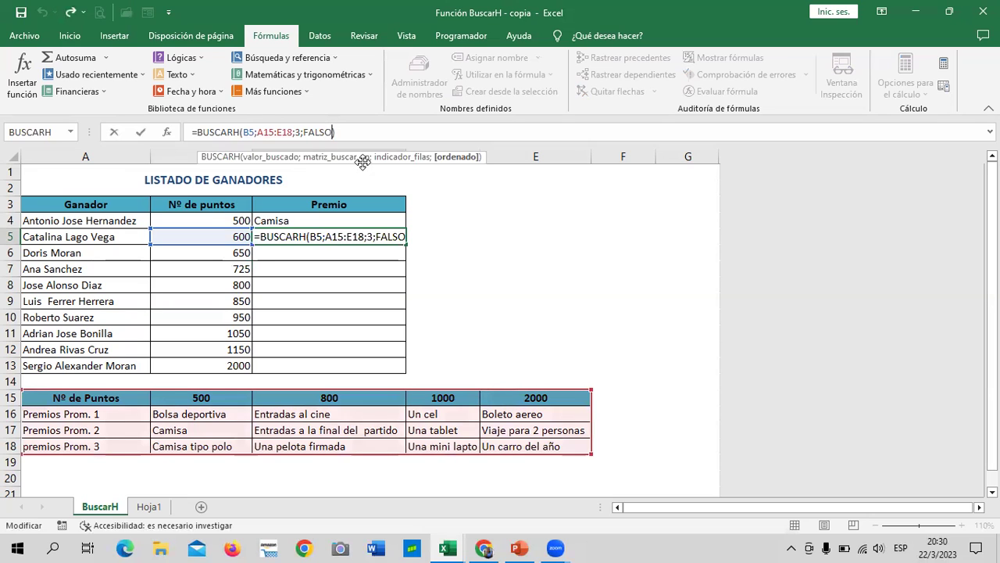
Remove ;FALSO from C5's formula so it reads =BUSCARH(B5;A15:E18;3).
key(BackSpace)
key(BackSpace)
key(BackSpace)
key(BackSpace)
key(BackSpace)
key(BackSpace)
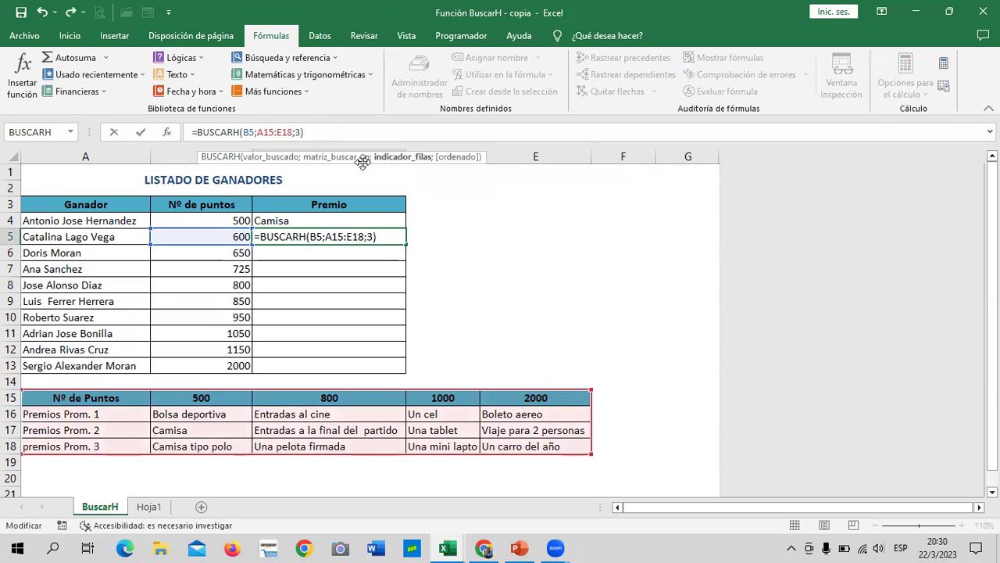
key(Return)
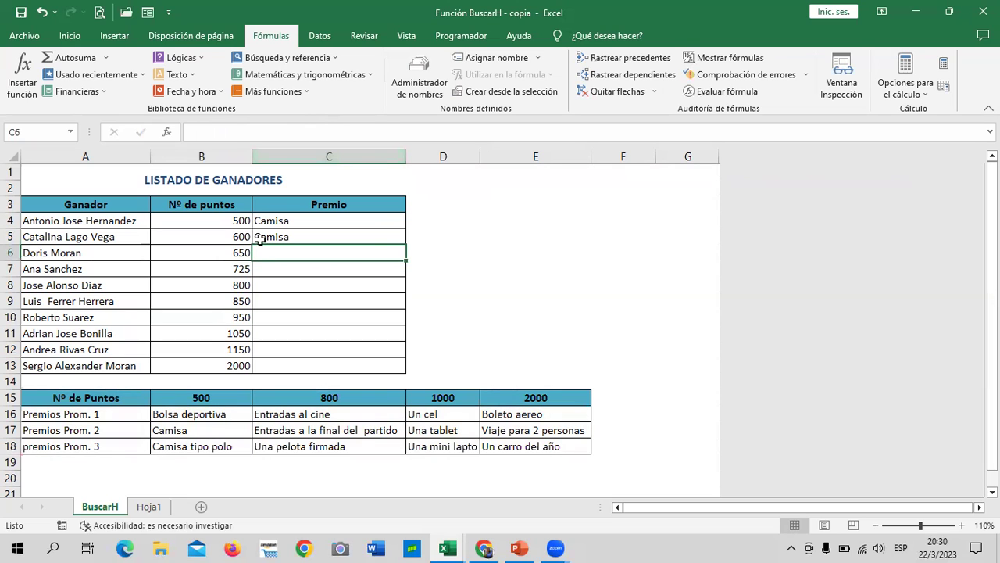
click(188, 430)
Check the prize table's 500-point header, B18 and B6's points, then reselect C5.
click(182, 399)
click(161, 427)
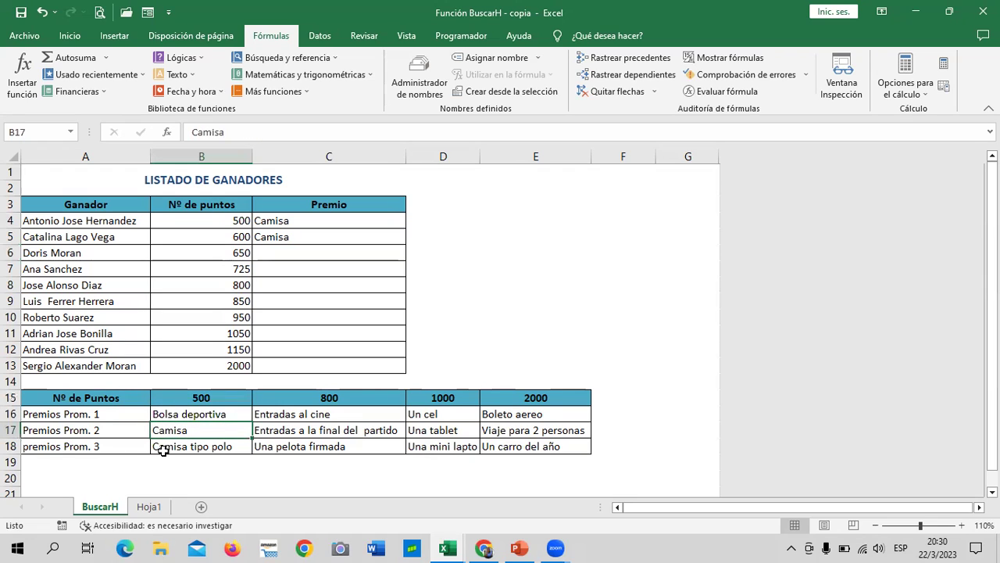
click(163, 450)
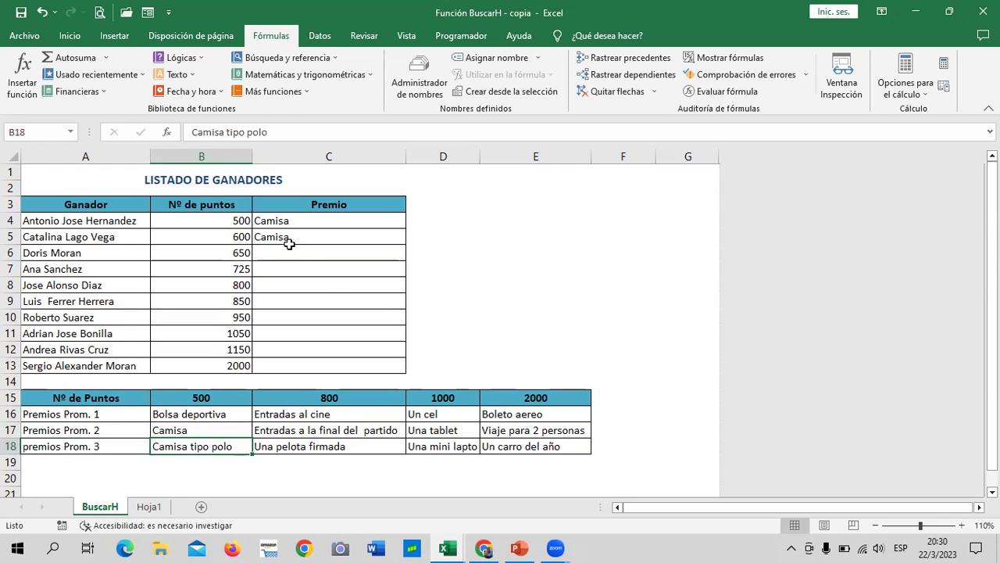
click(239, 254)
click(288, 240)
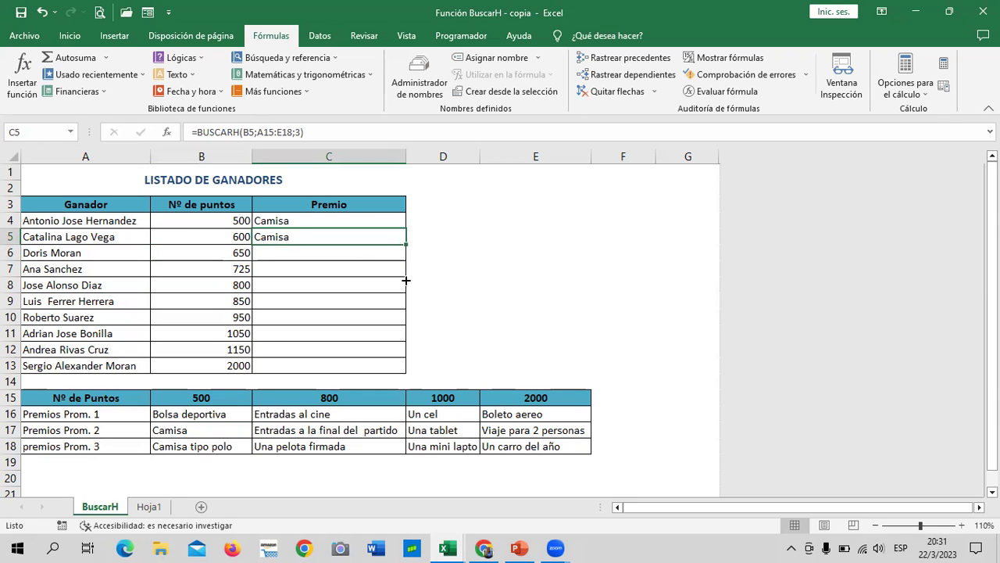
Fill C5's formula down into C6:C7 and compare the copied formulas.
drag(407, 280, 406, 273)
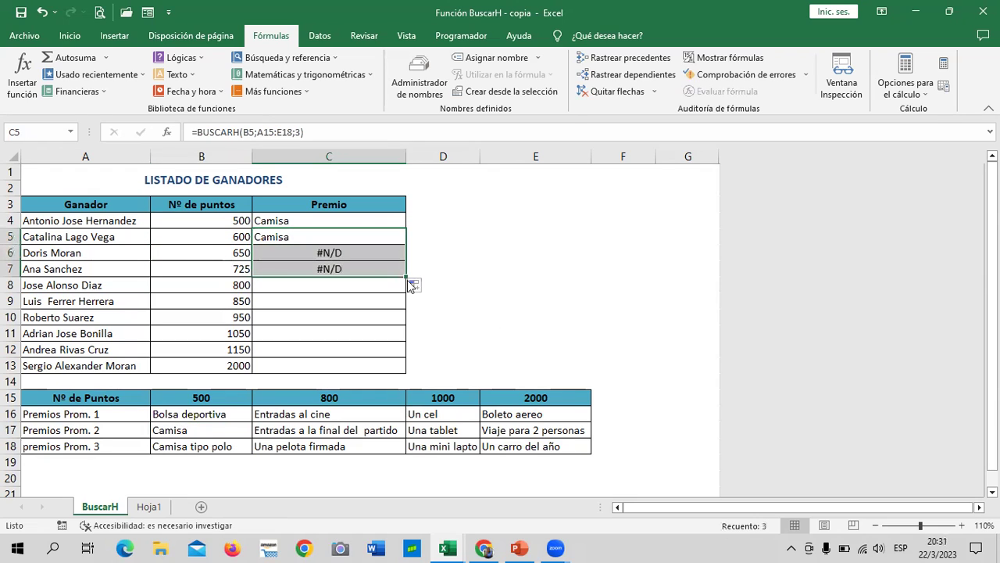
click(360, 250)
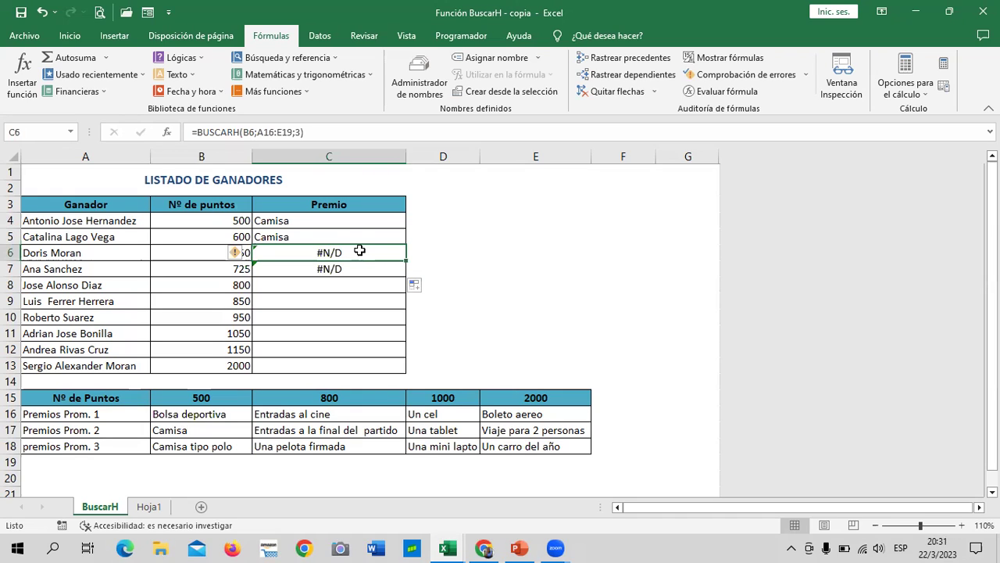
click(337, 267)
click(337, 250)
click(329, 268)
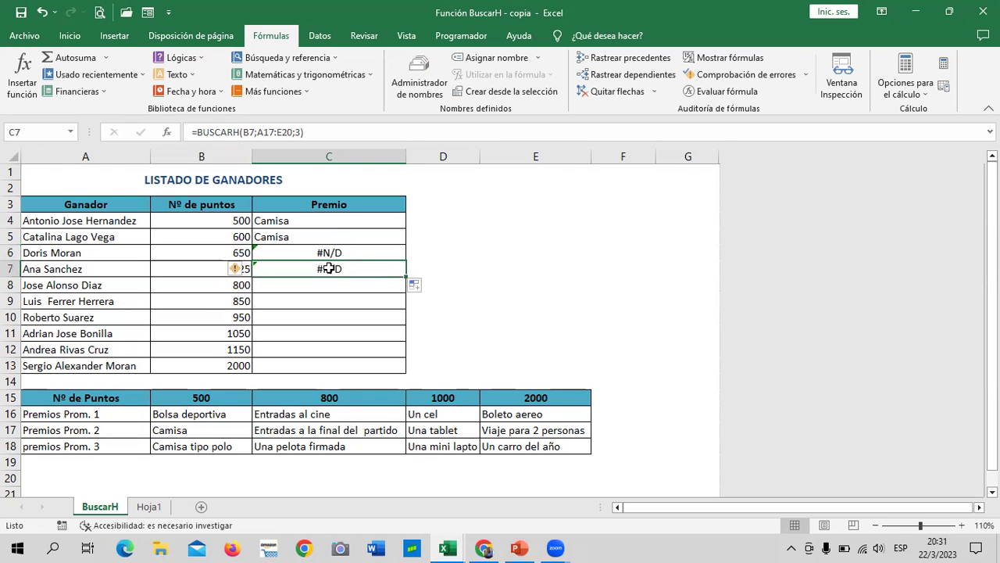
click(326, 251)
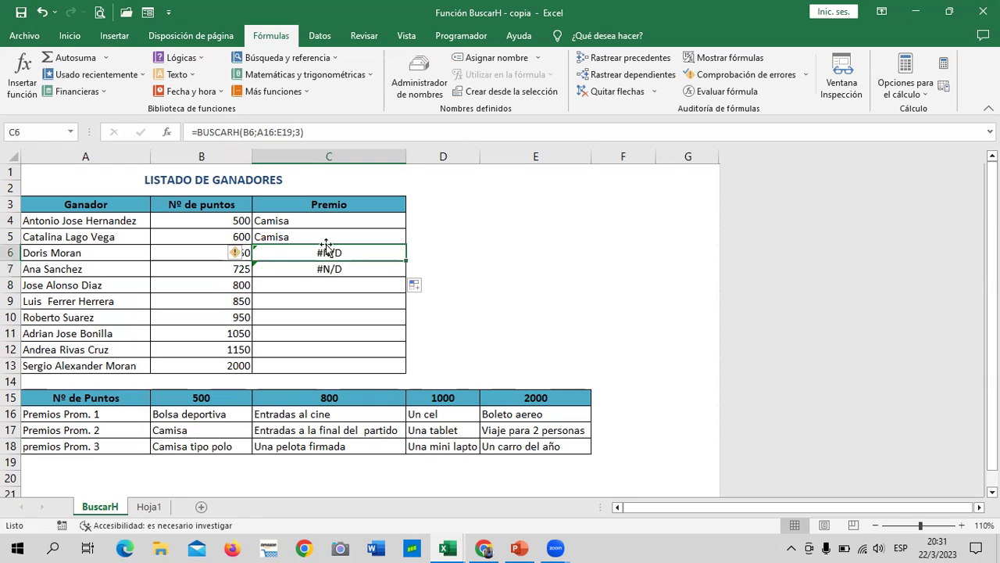
Open C7's formula to reveal its range shifted to A17:E20, giving #N/D.
click(290, 273)
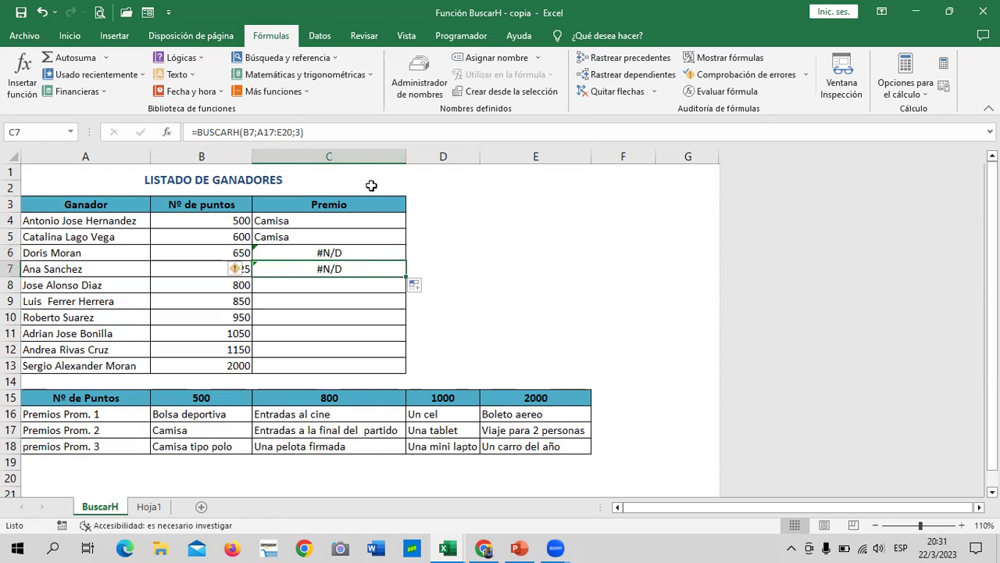
click(363, 131)
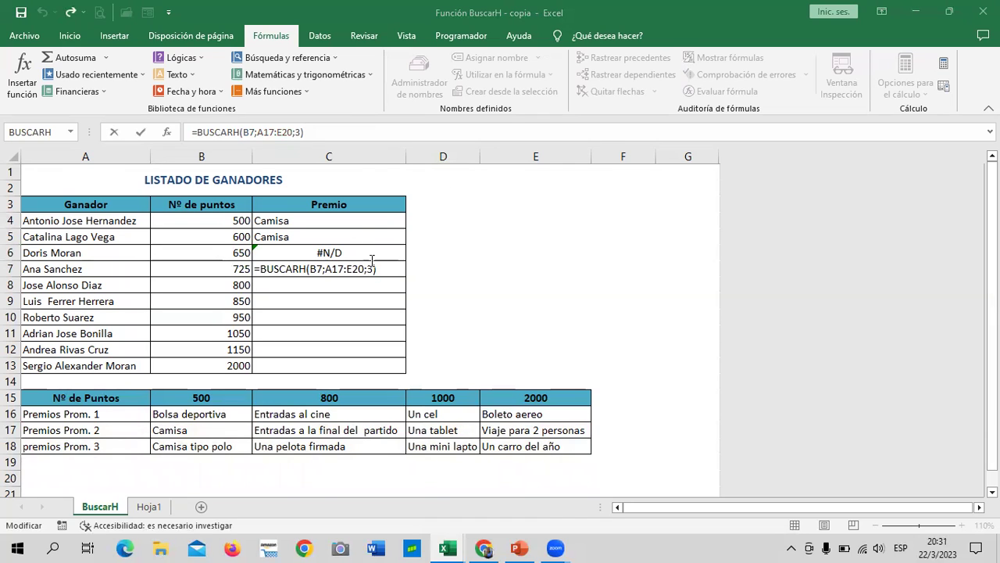
click(523, 288)
click(379, 269)
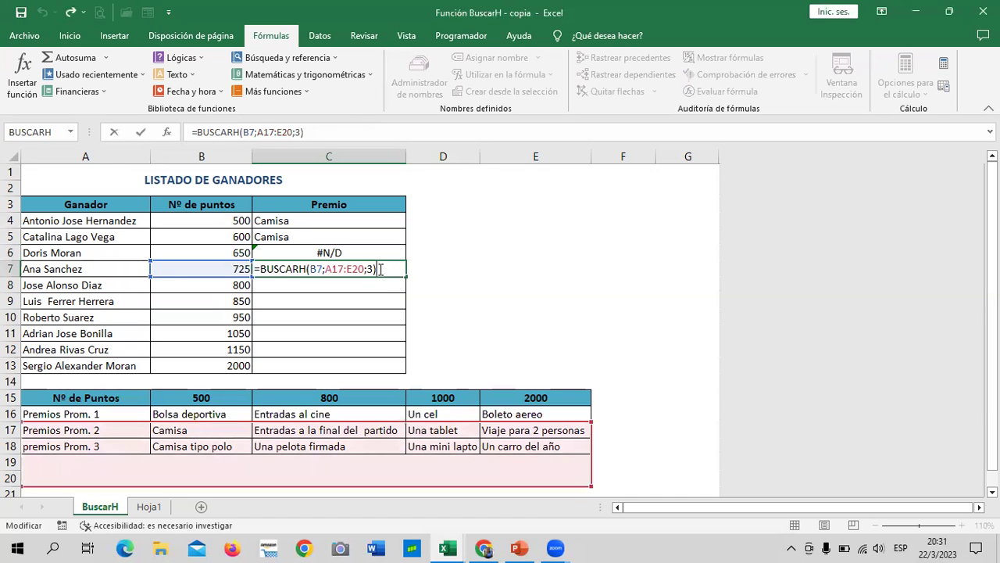
key(Return)
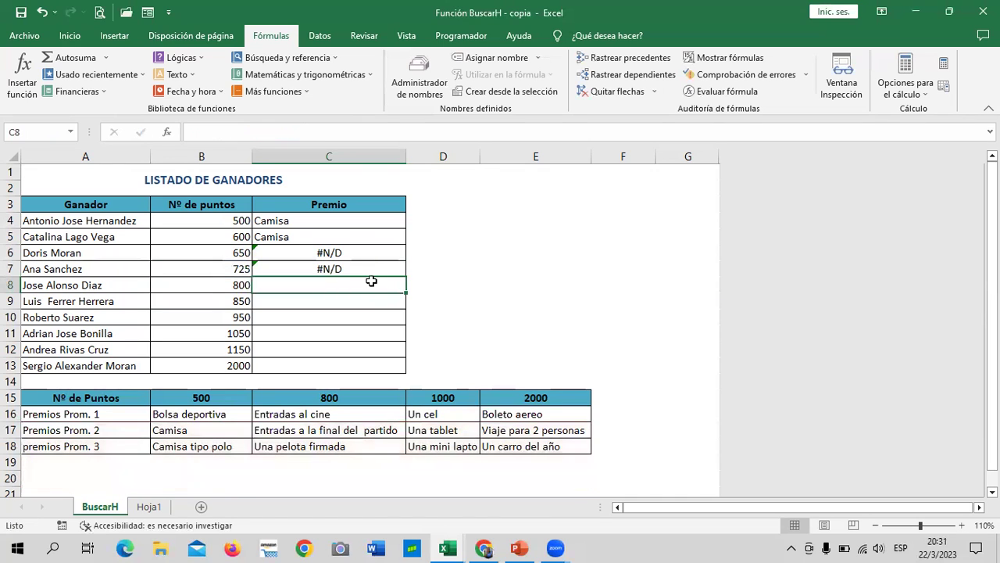
click(372, 273)
click(389, 132)
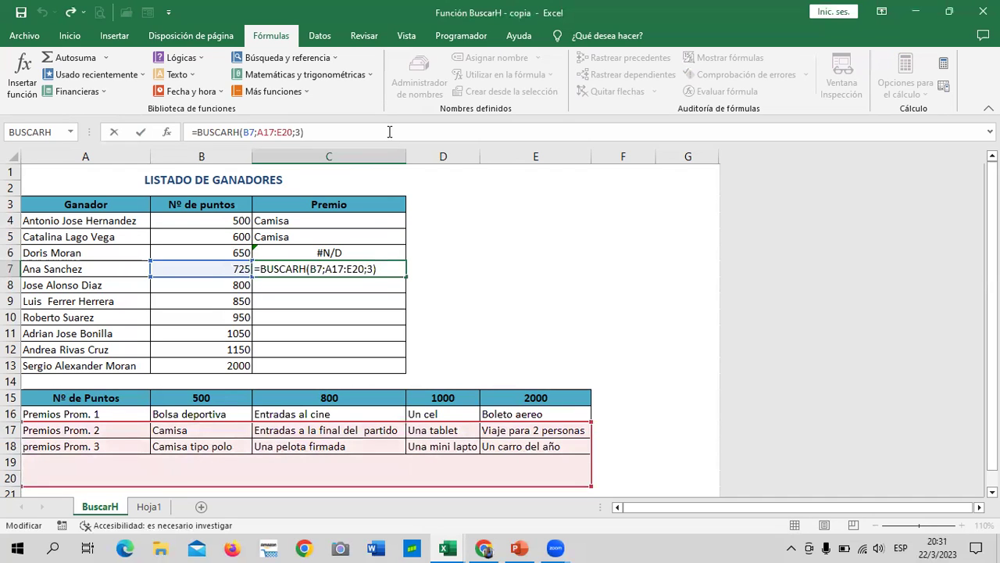
Fill C7's BUSCARH formula down to C10.
click(394, 269)
click(446, 278)
click(386, 269)
drag(405, 276, 409, 319)
click(390, 320)
key(Right)
key(Right)
Show that C10's formula points at A20:E23, then select C6:C10.
click(400, 317)
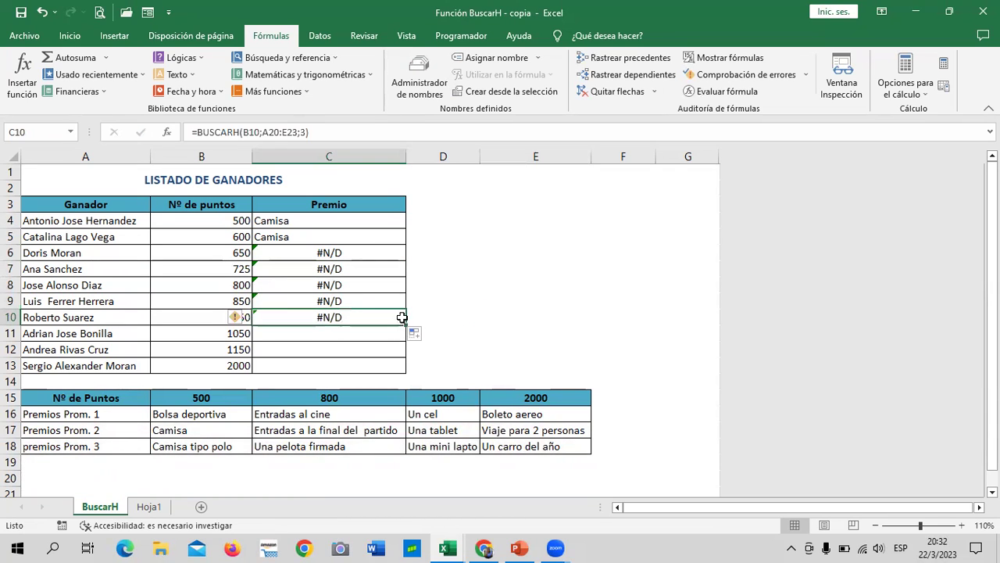
click(389, 131)
scroll(425, 239, down, 1)
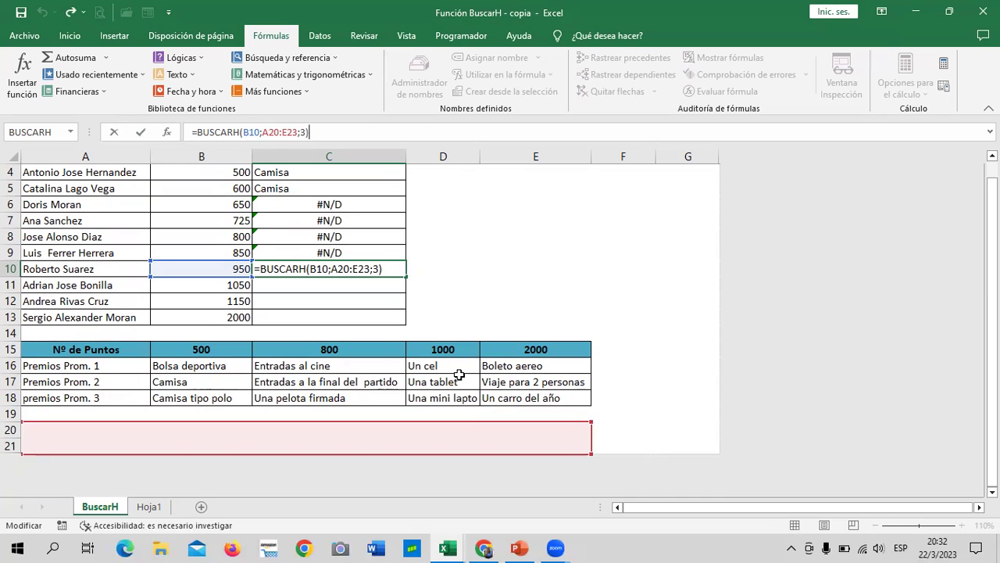
click(582, 269)
click(393, 269)
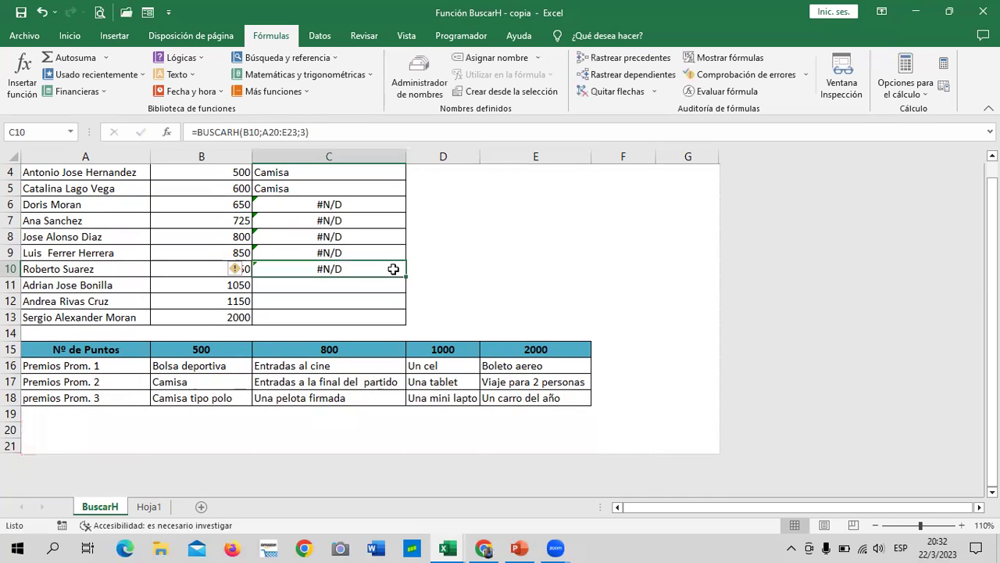
click(395, 131)
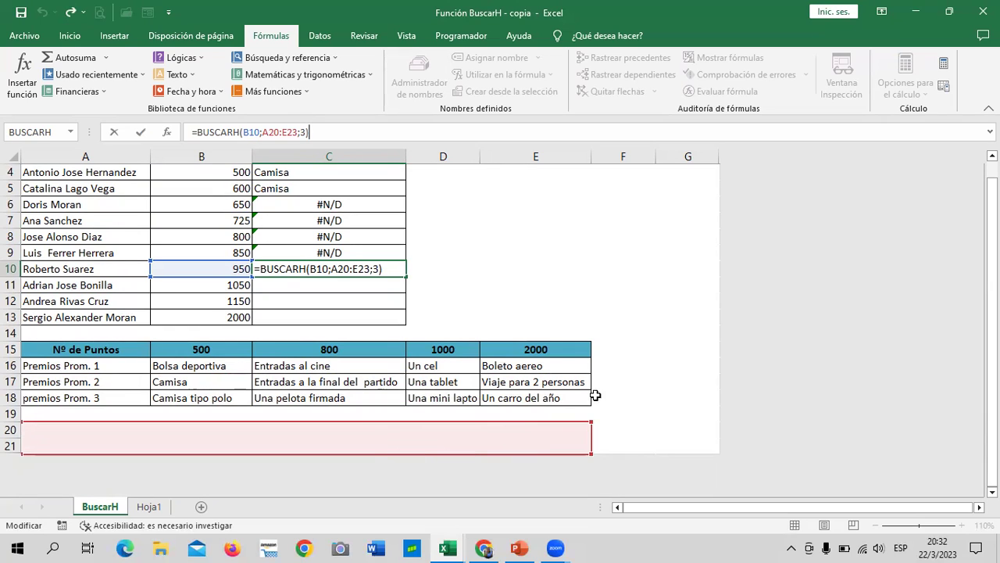
click(647, 333)
scroll(594, 344, up, 1)
drag(360, 249, 361, 311)
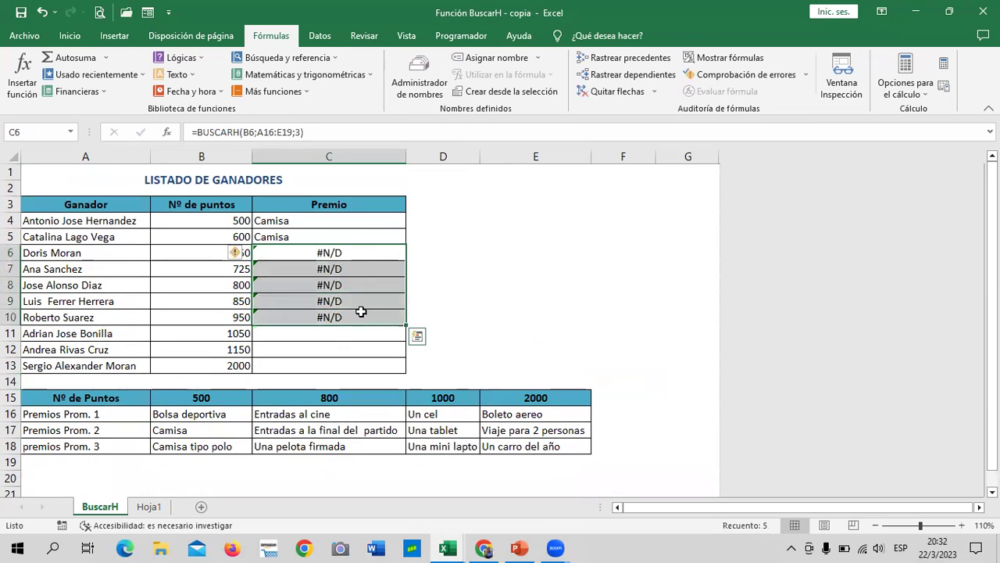
Clear the #N/D formulas from C6:C10.
key(Delete)
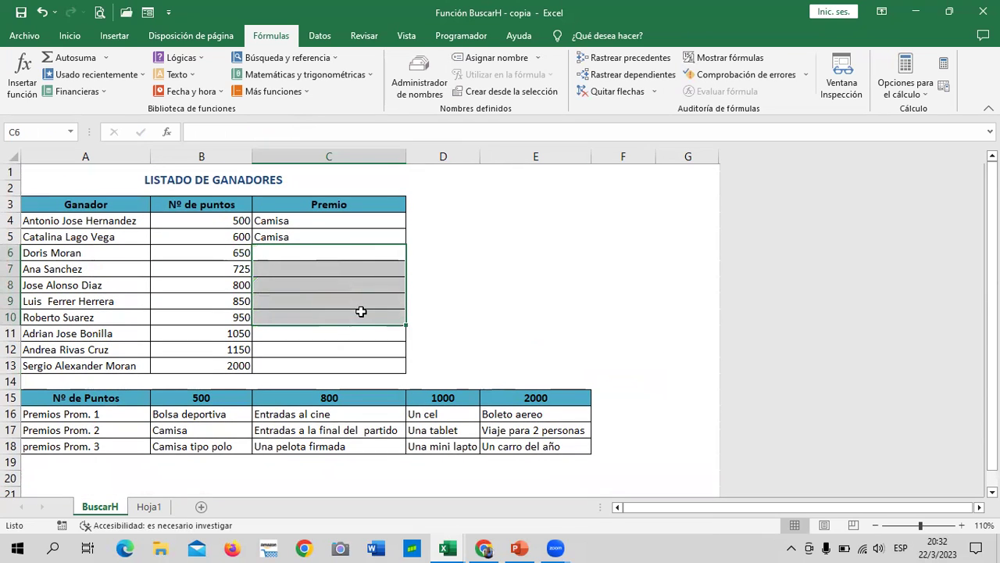
click(522, 275)
click(382, 225)
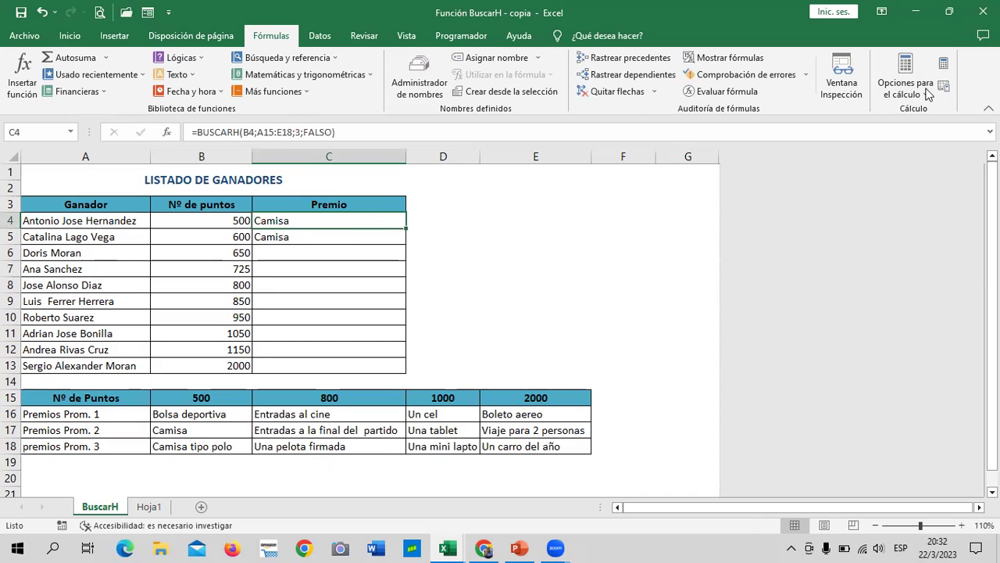
Make C4's prize-table range absolute as $A$15:$E$18.
click(257, 132)
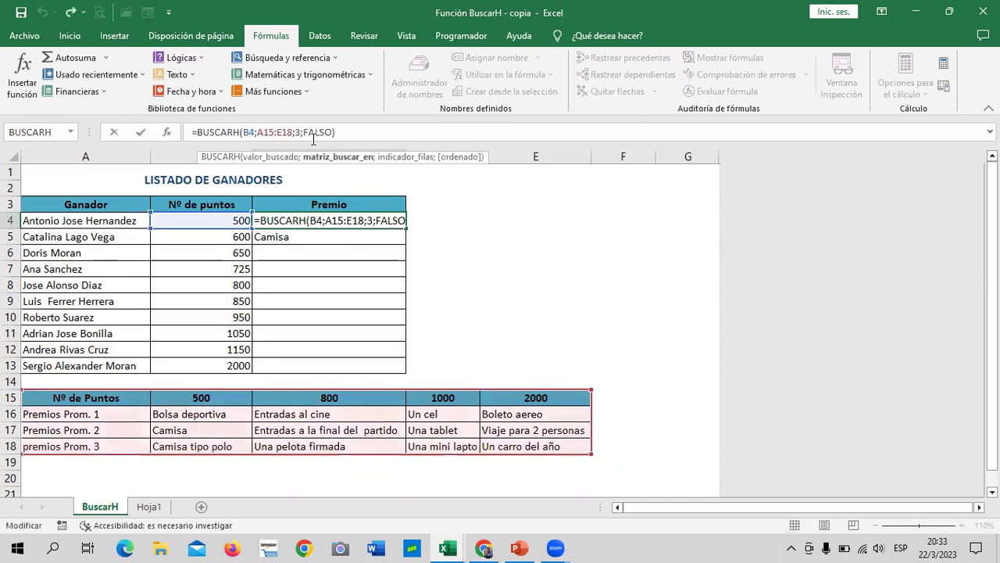
text($)
key(Right)
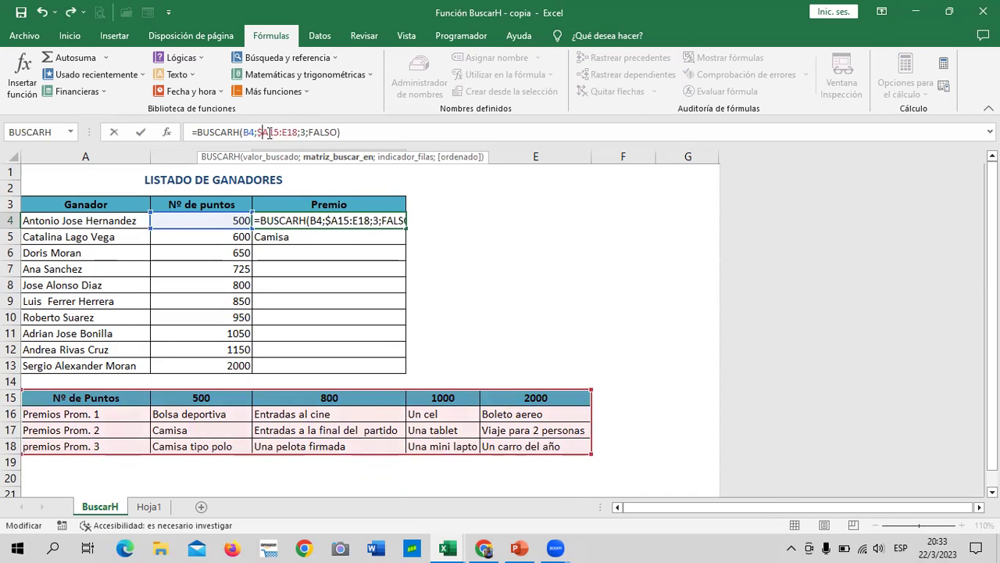
text($)
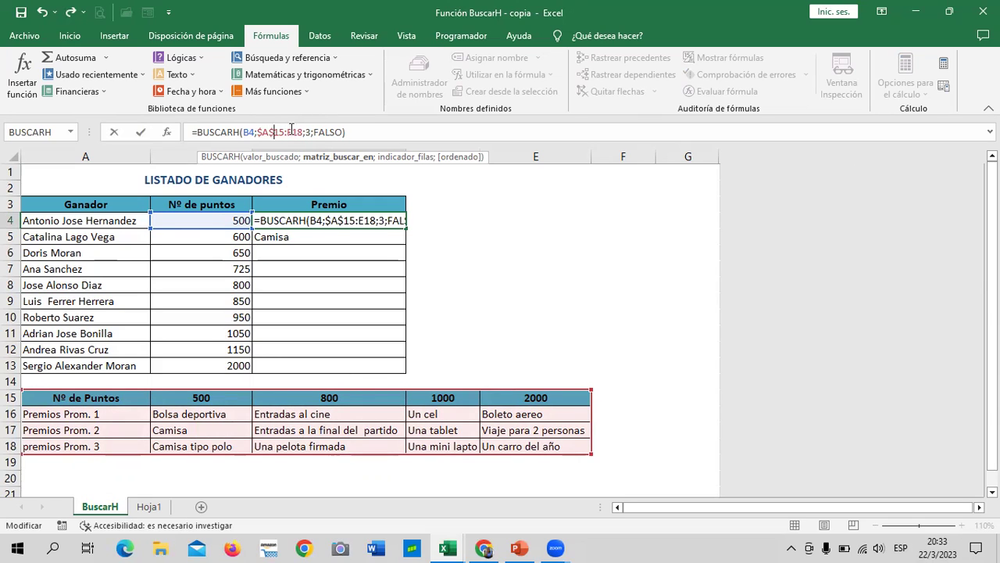
text($)
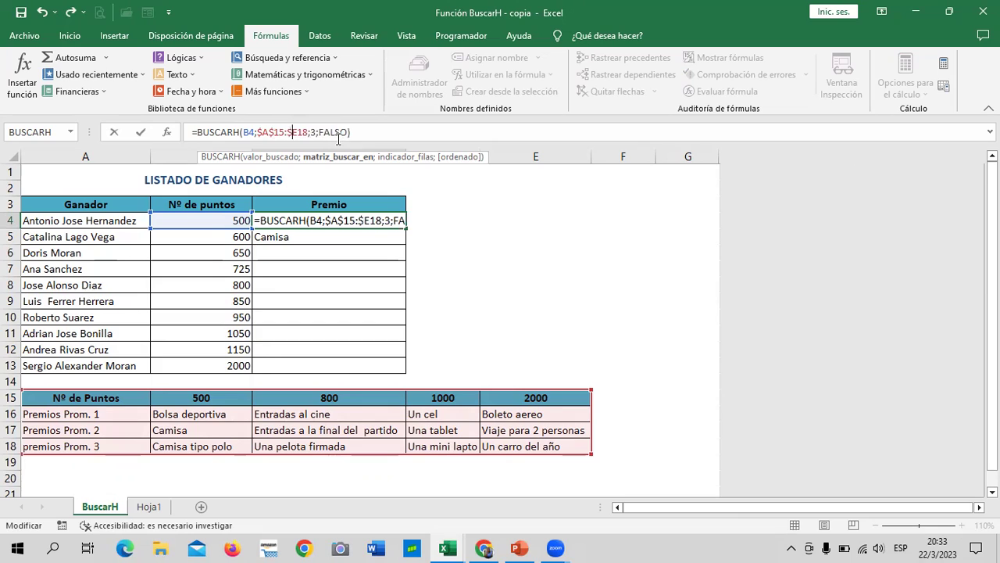
key(Right)
key(Right)
key(Left)
text($)
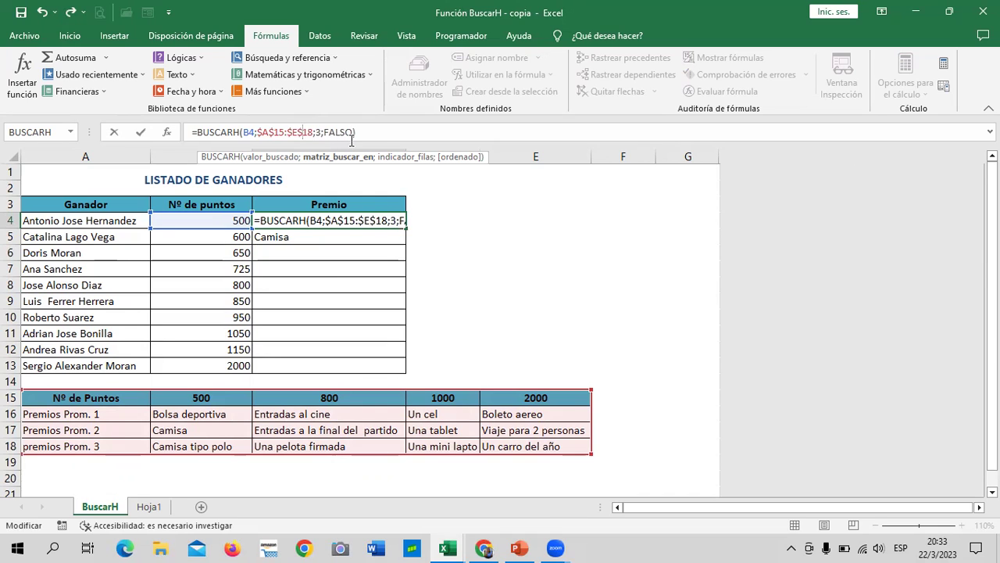
key(Return)
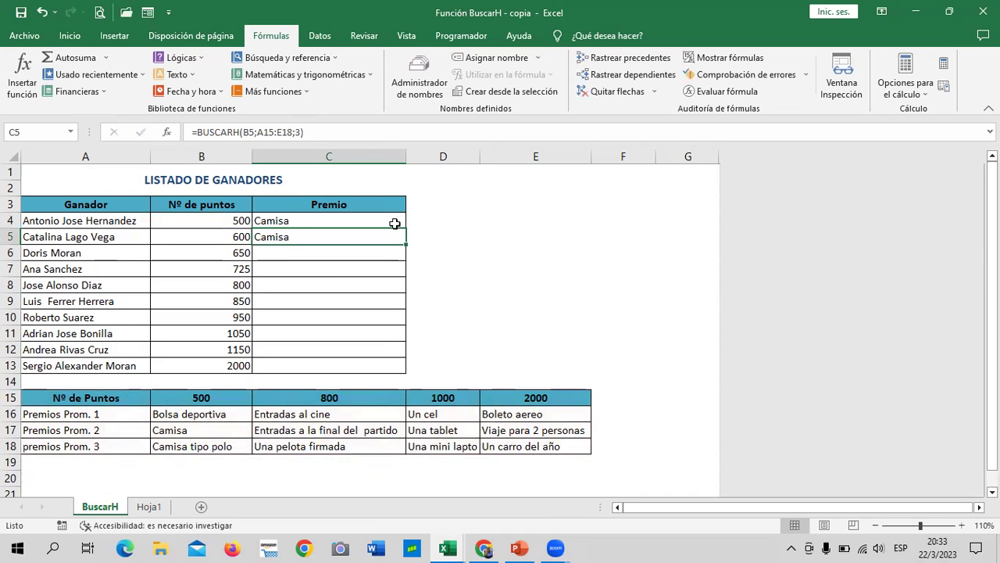
Fill C4's $A$15:$E$18 BUSCARH lookup with FALSO down to C13; non-exact amounts show #N/D.
click(394, 223)
drag(406, 234, 420, 364)
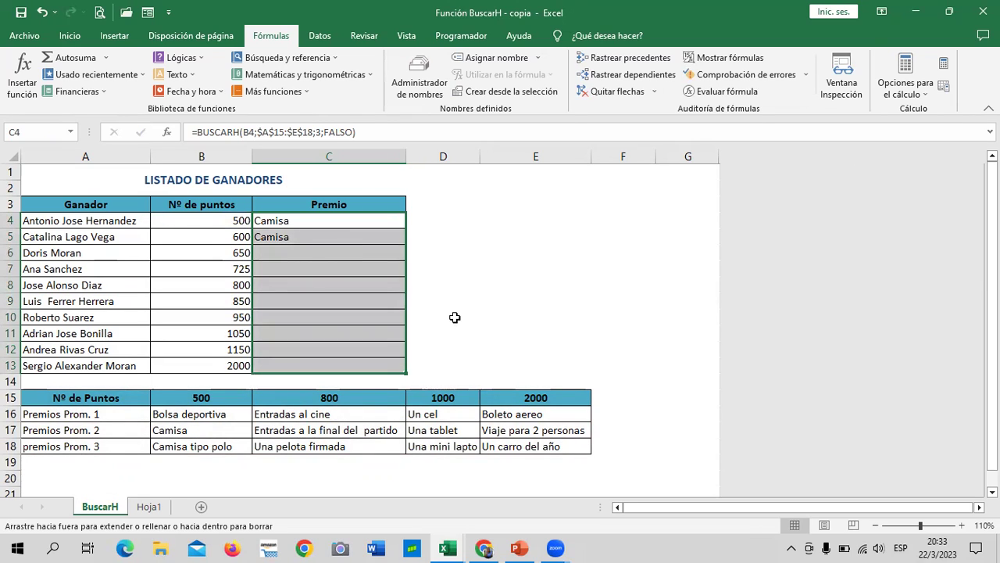
drag(421, 364, 455, 317)
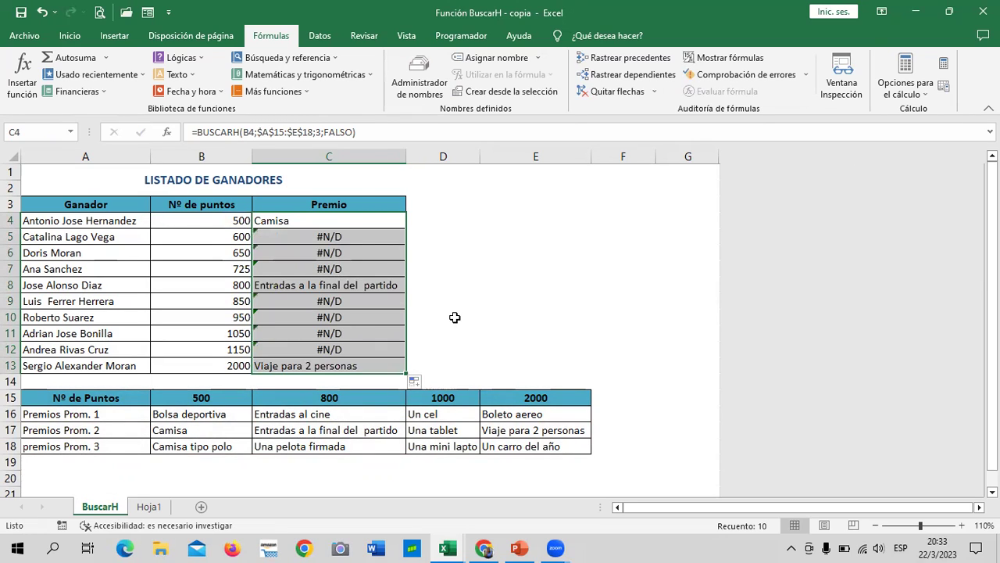
click(508, 273)
click(388, 219)
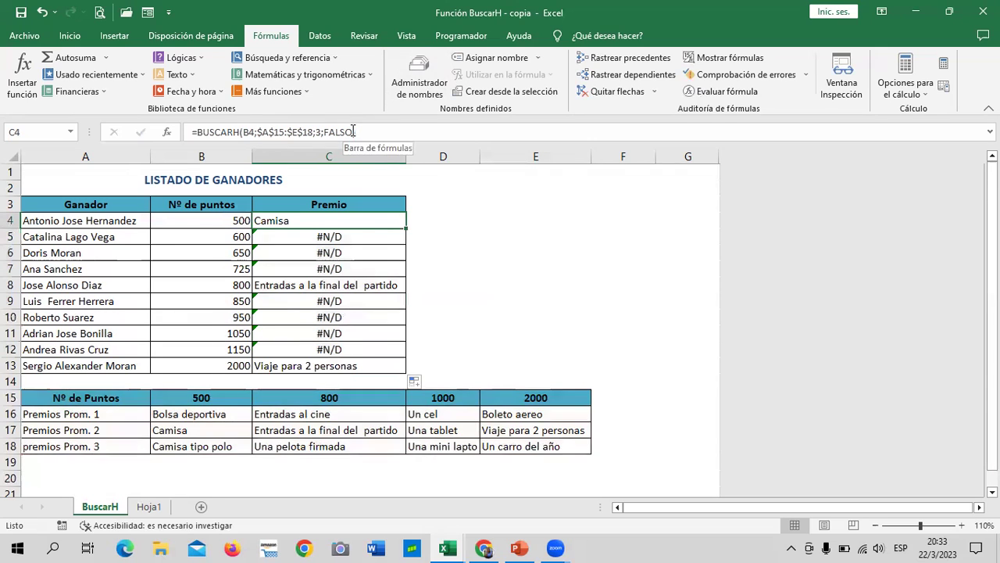
Delete the ;FALSO argument from C4's BUSCARH formula so it matches approximately.
click(352, 132)
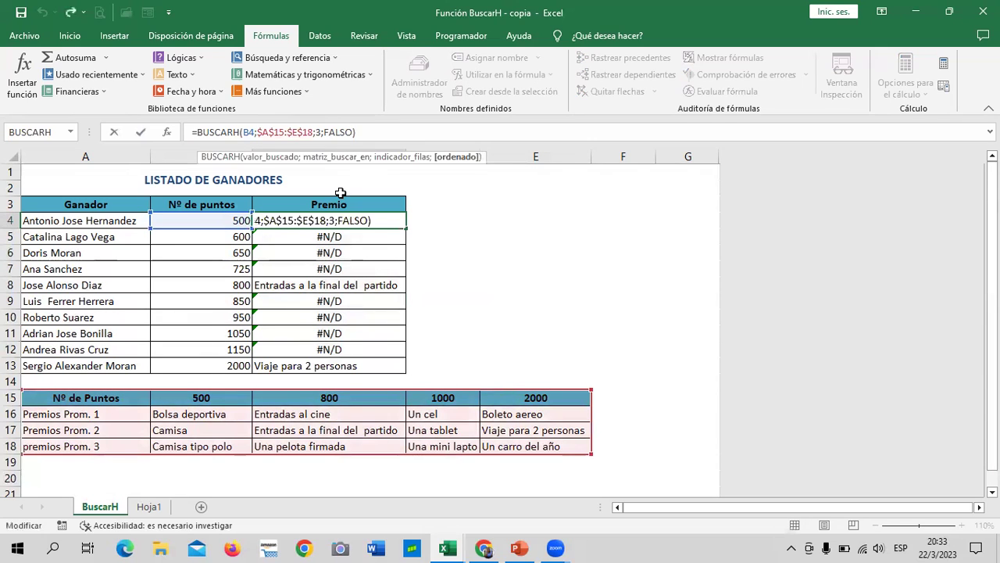
key(BackSpace)
key(BackSpace)
key(BackSpace)
key(BackSpace)
key(BackSpace)
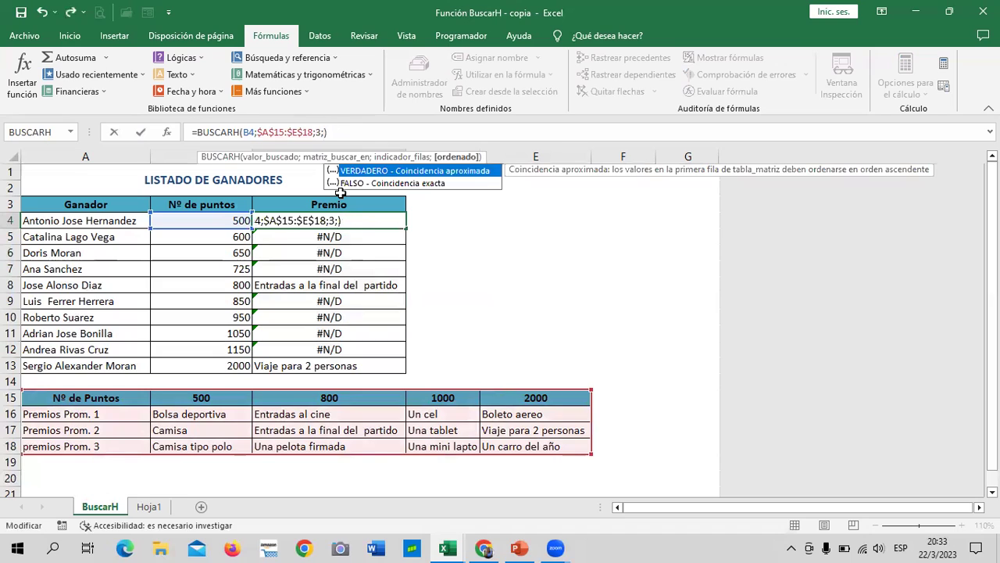
key(BackSpace)
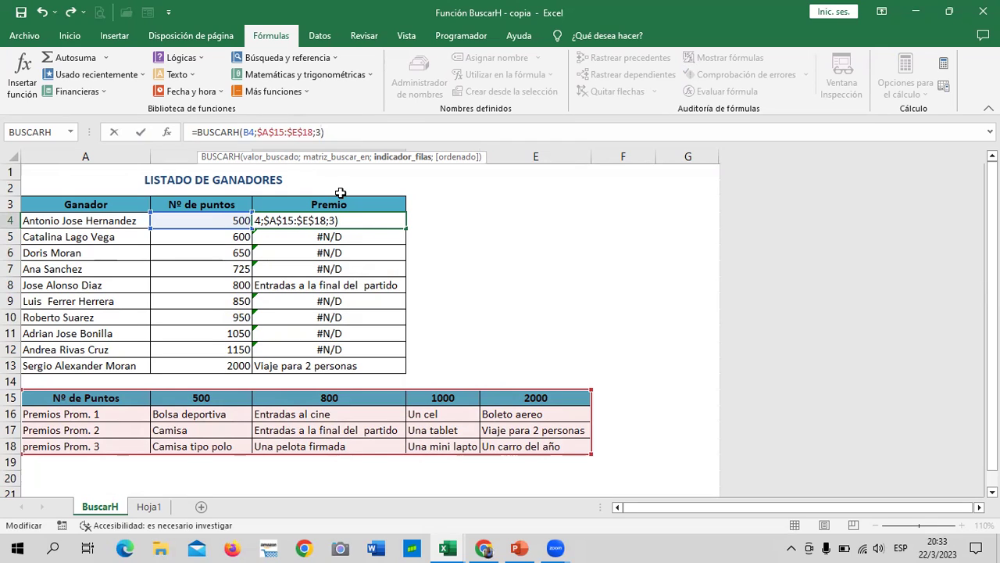
key(Return)
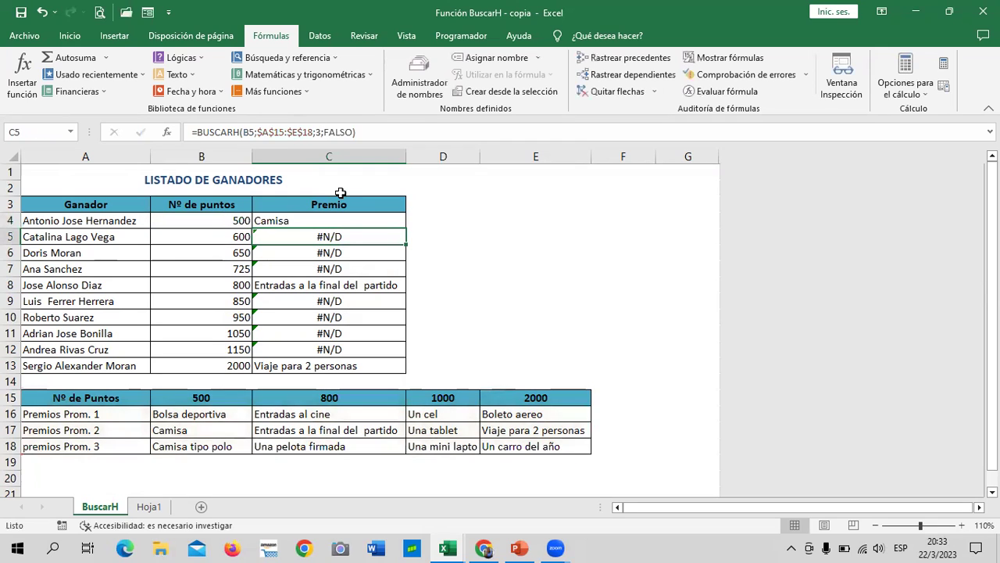
Refill C5:C13 from C4 and check that C13 still references $A$15:$E$18.
click(329, 226)
click(336, 231)
click(336, 220)
drag(408, 229, 407, 367)
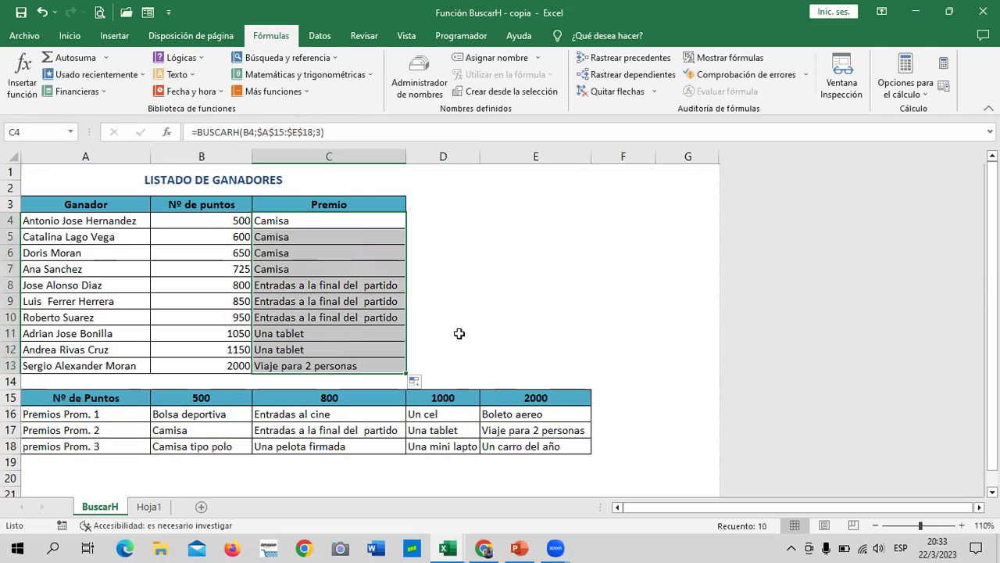
click(479, 286)
click(373, 364)
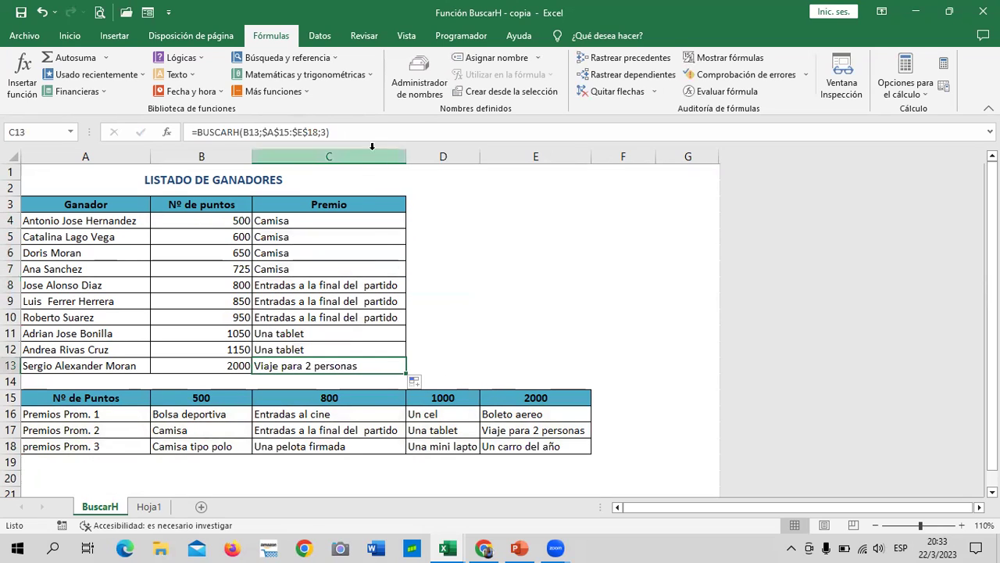
click(378, 132)
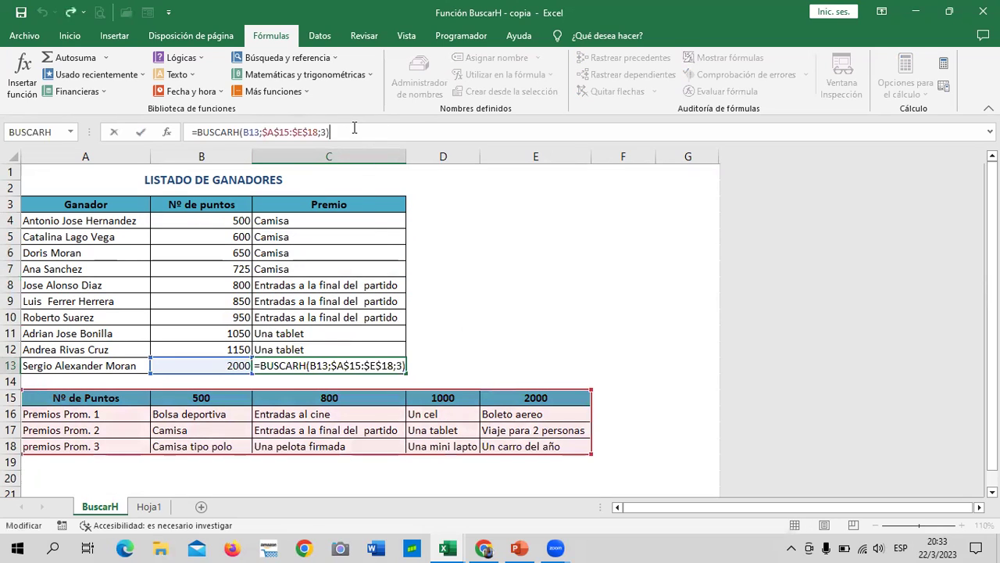
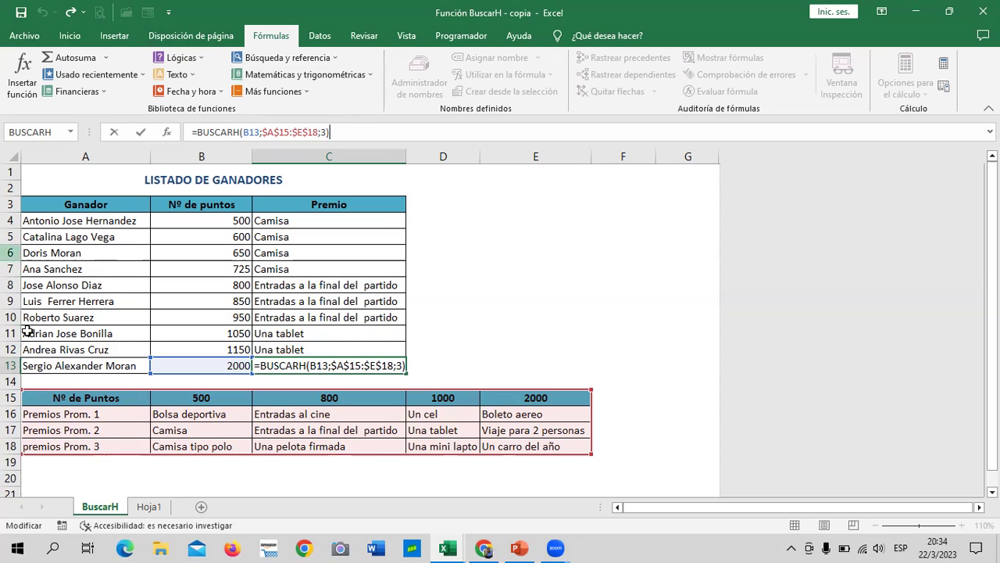
Commit =BUSCARH(B13;$A$15:$E$18;3) in C13 and walk through the lookup table's prize rows.
click(188, 415)
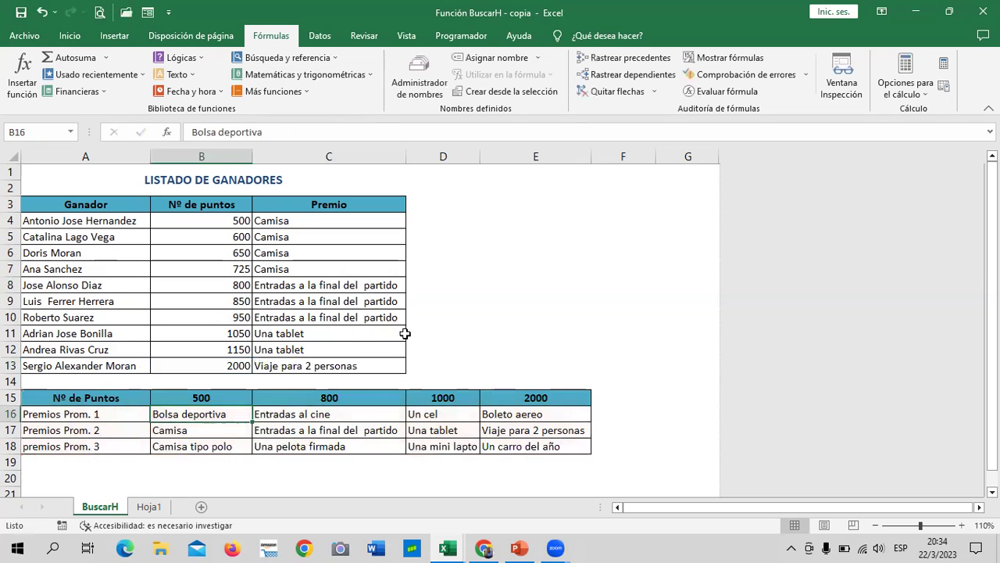
click(422, 332)
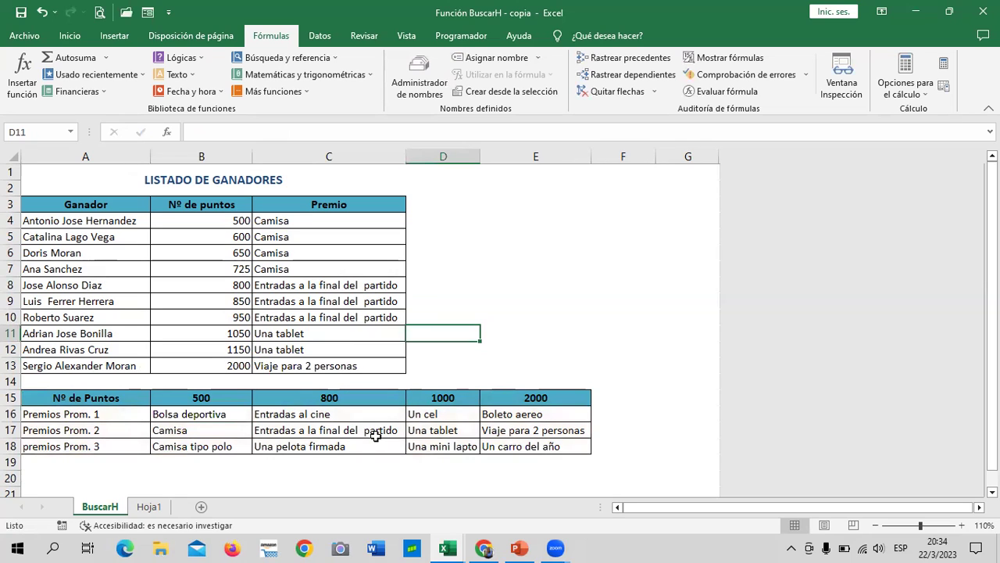
click(224, 418)
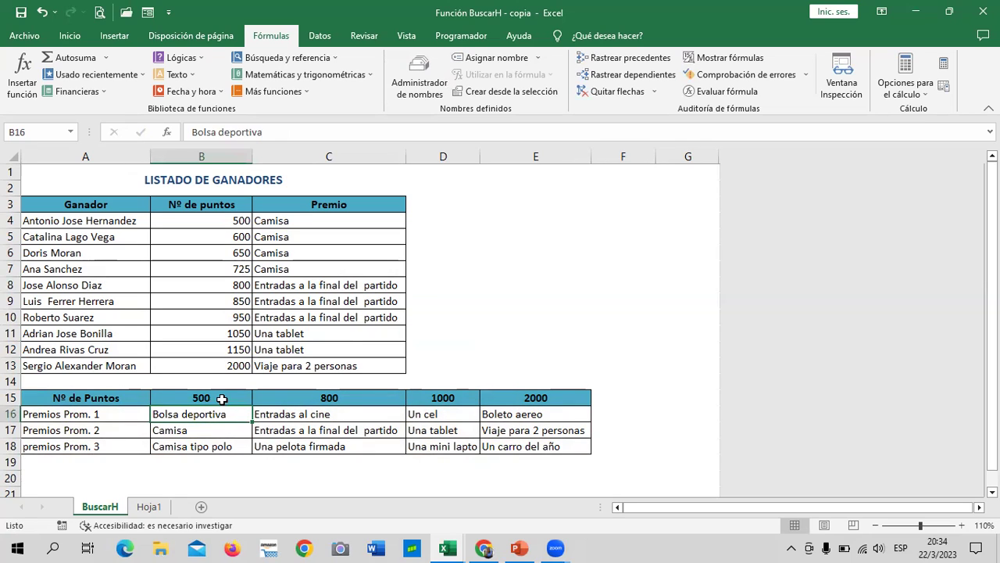
click(222, 400)
click(136, 446)
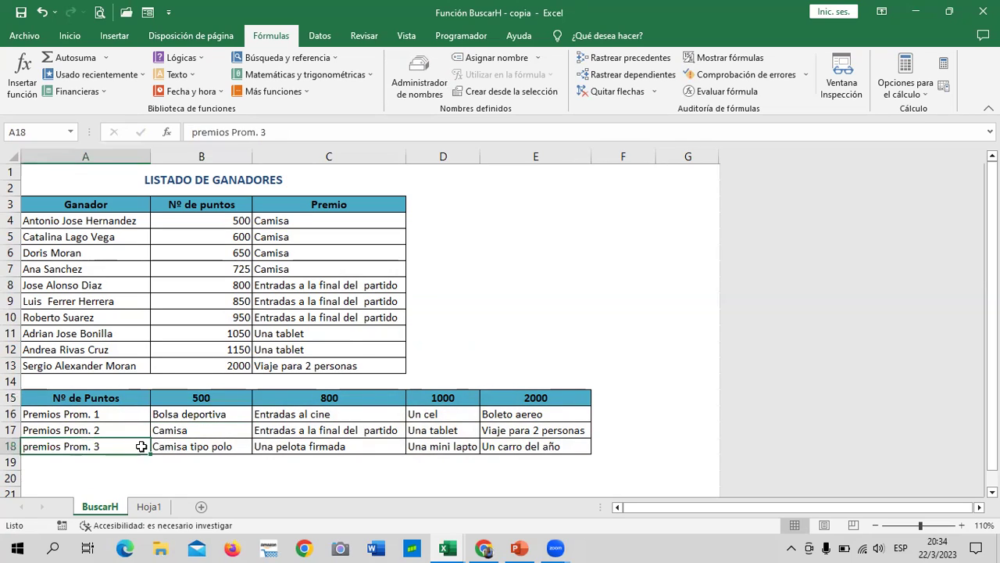
click(244, 448)
click(330, 446)
click(503, 449)
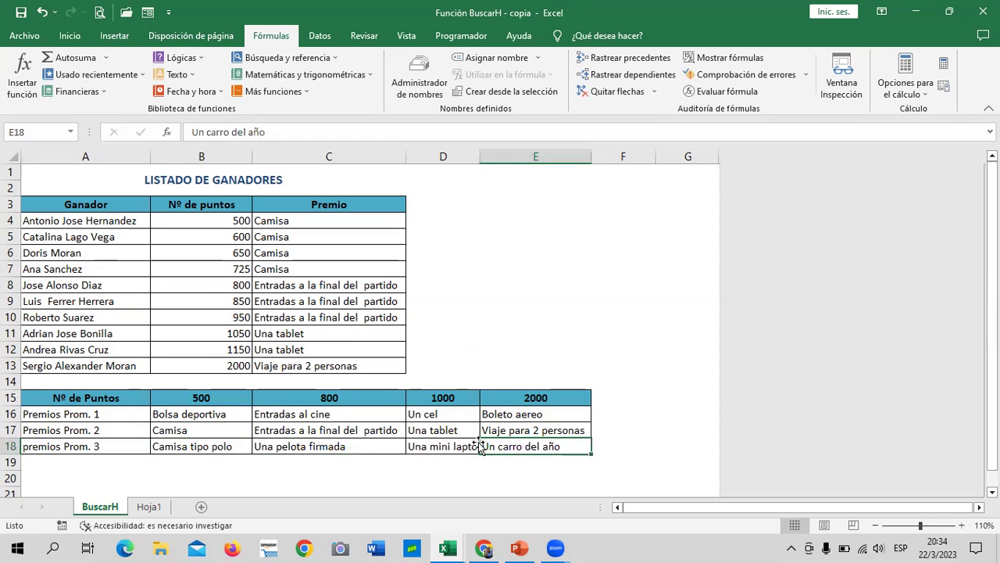
Trace how B13's 2000 points maps to prizes in column E and row 18, ending on B13.
click(219, 367)
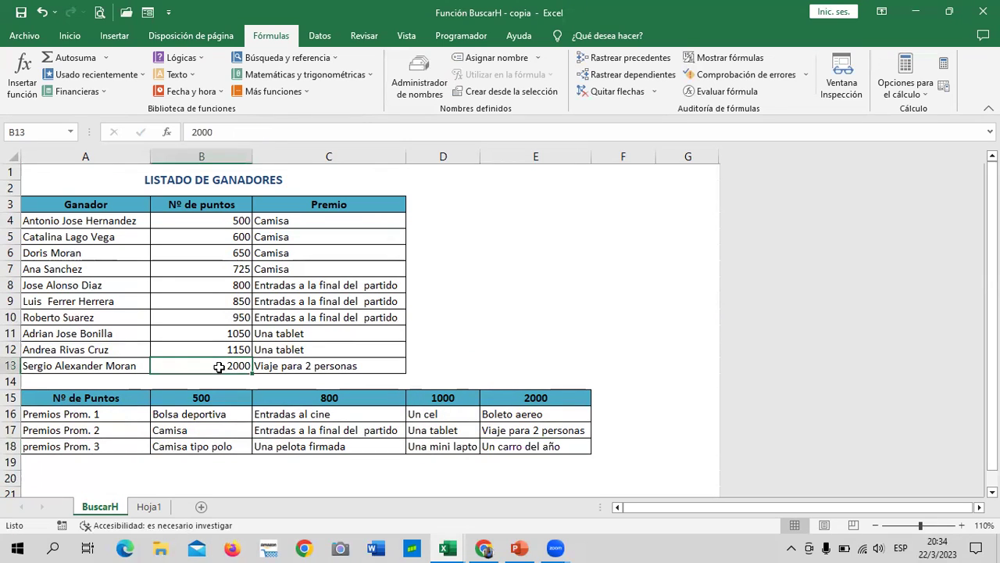
click(541, 447)
click(538, 431)
click(528, 413)
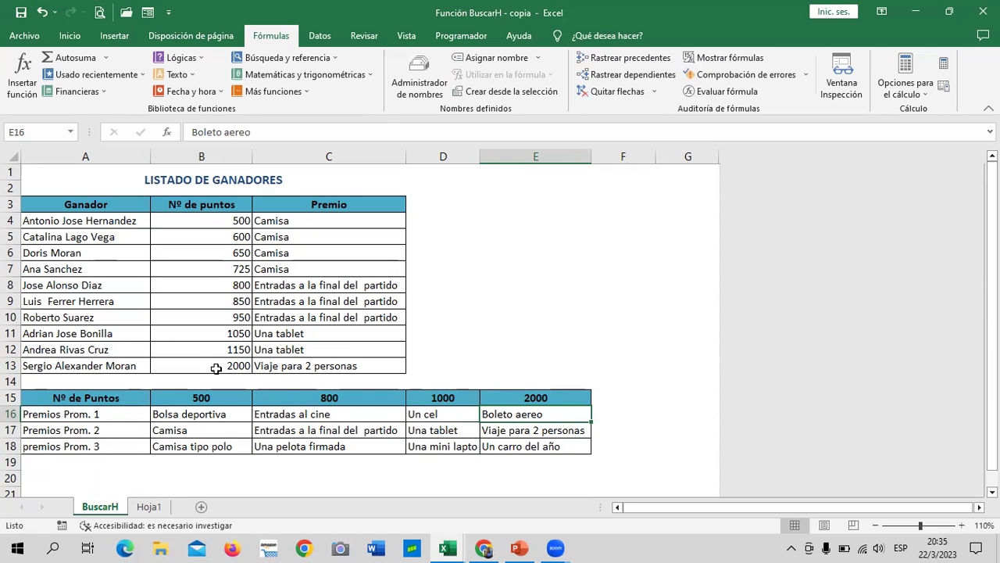
click(130, 443)
click(191, 447)
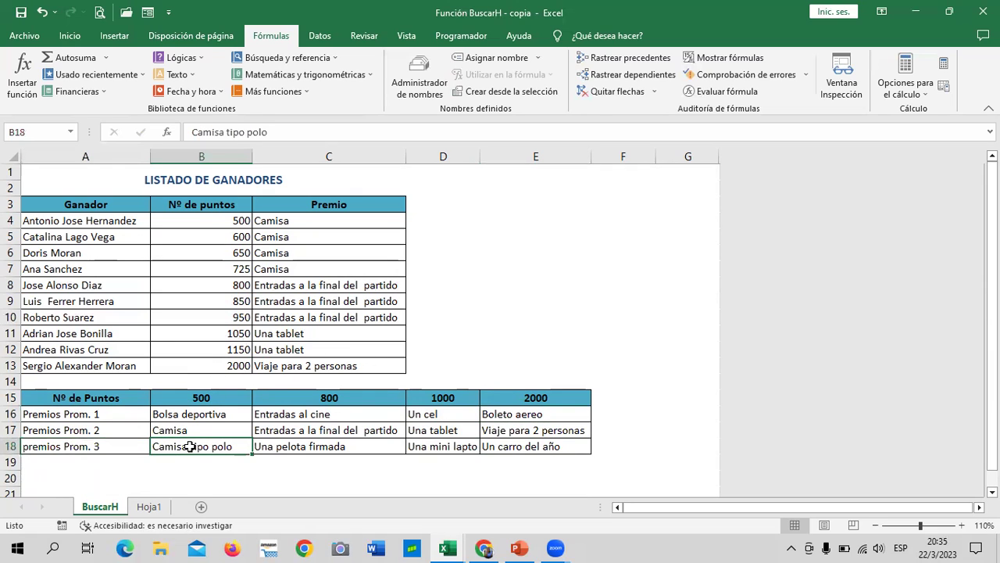
click(294, 447)
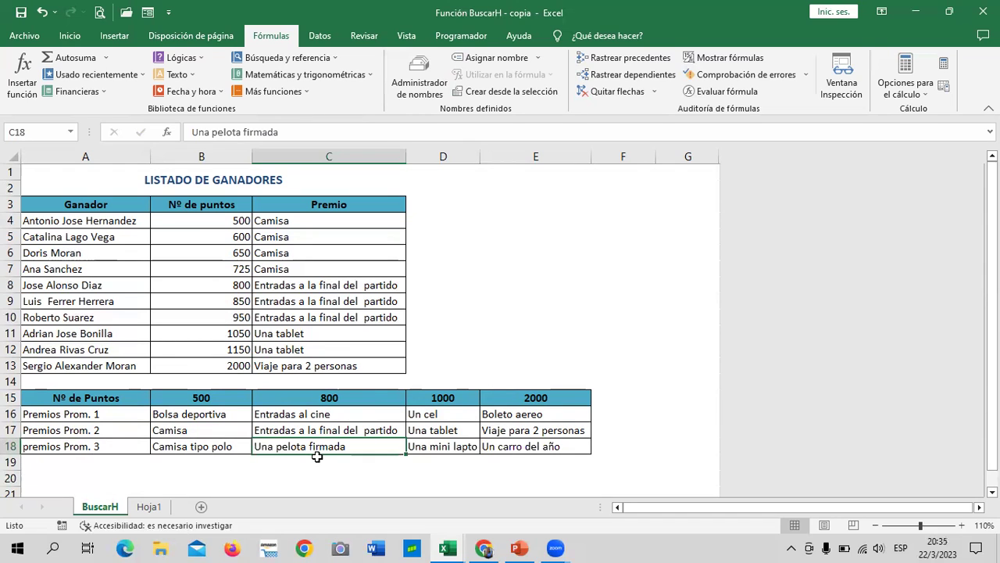
click(215, 364)
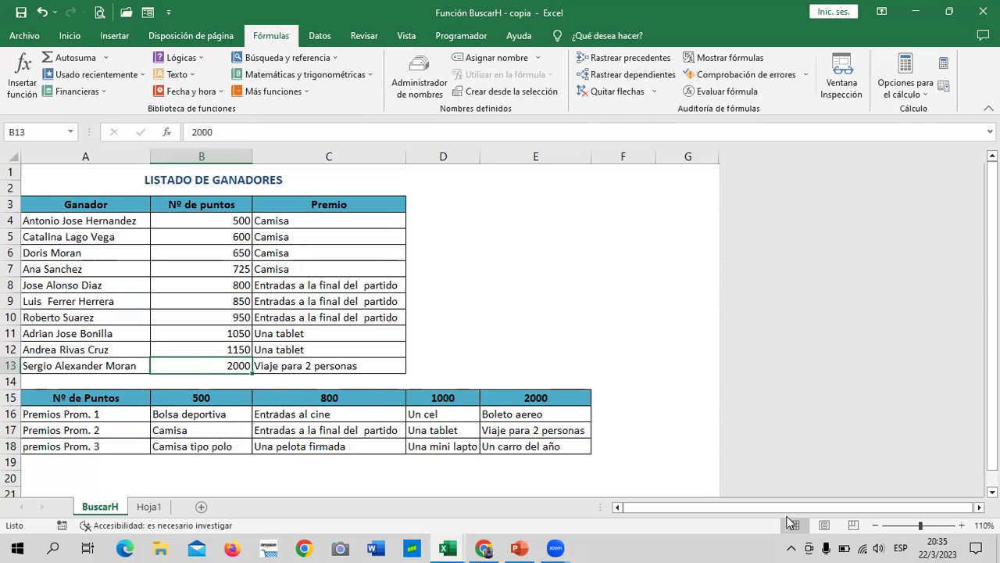
Change B13 to 3000 and confirm C13 still returns Viaje para 2 personas.
text(300)
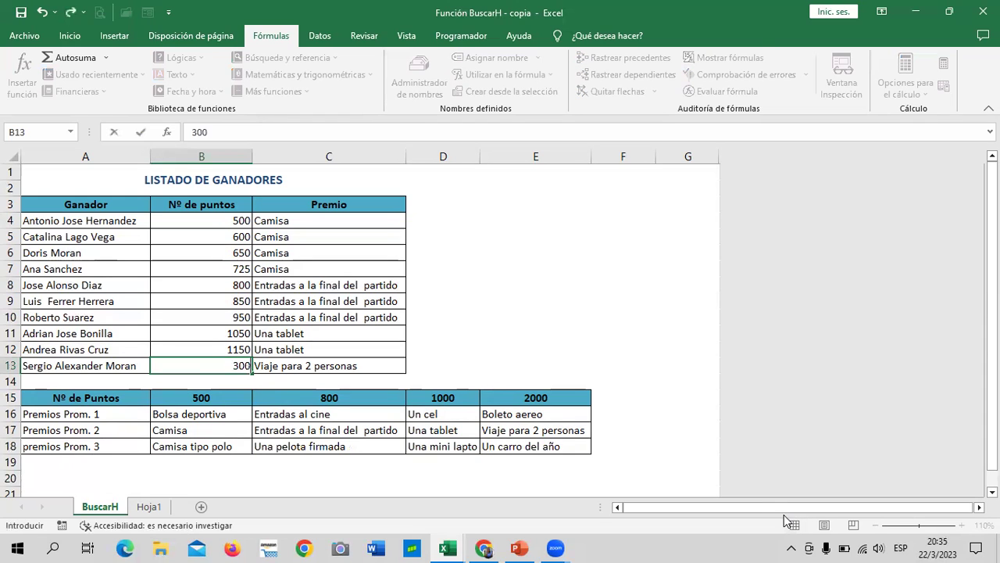
text(0)
key(Return)
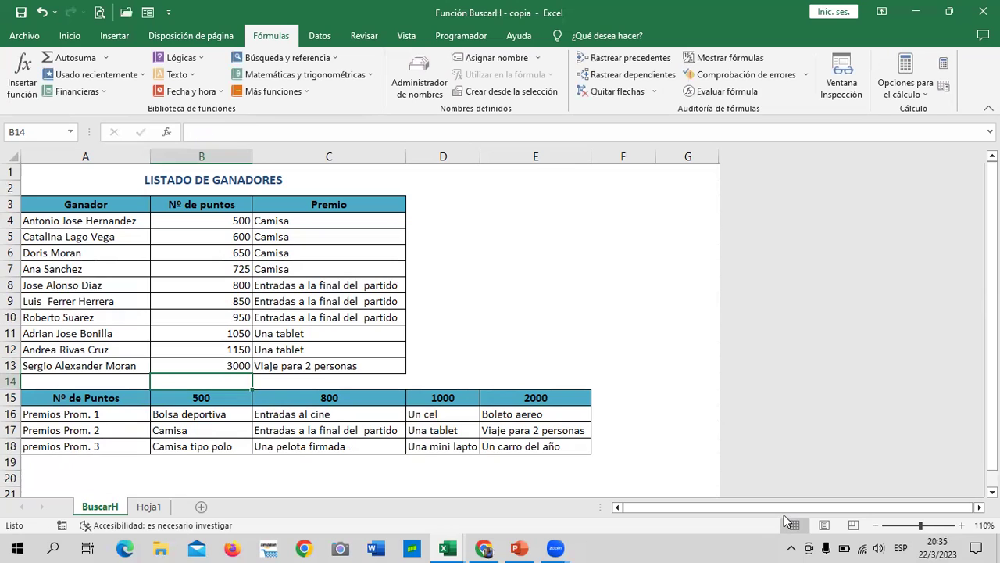
click(490, 444)
click(364, 366)
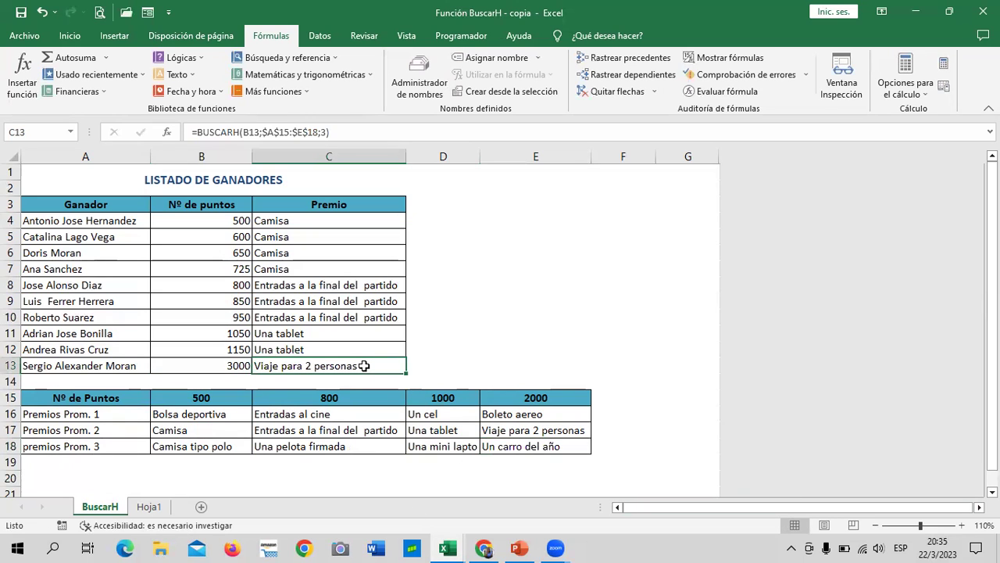
click(228, 367)
click(341, 365)
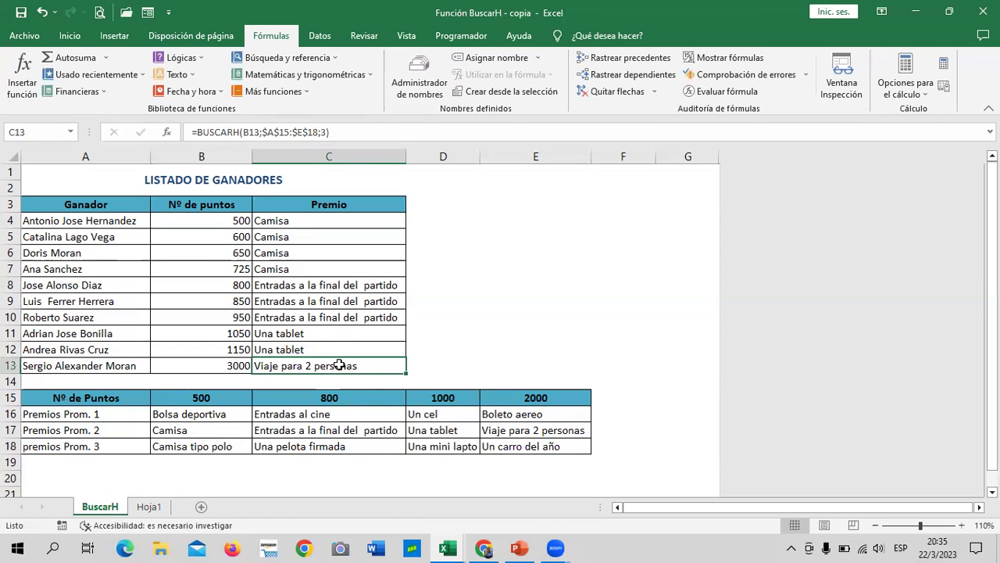
click(531, 450)
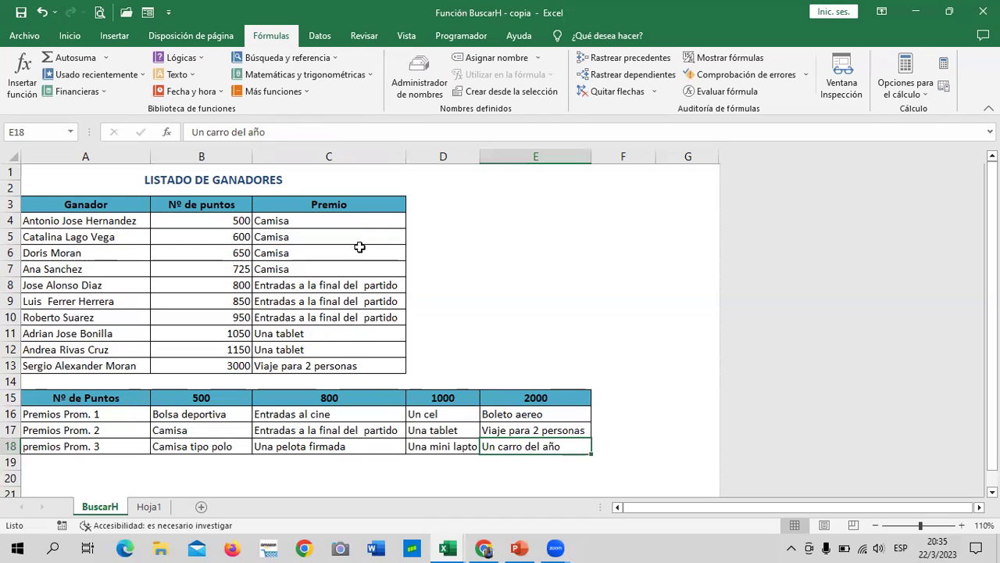
Inspect the C4 lookup formula and highlight the second prize row of the table.
click(356, 219)
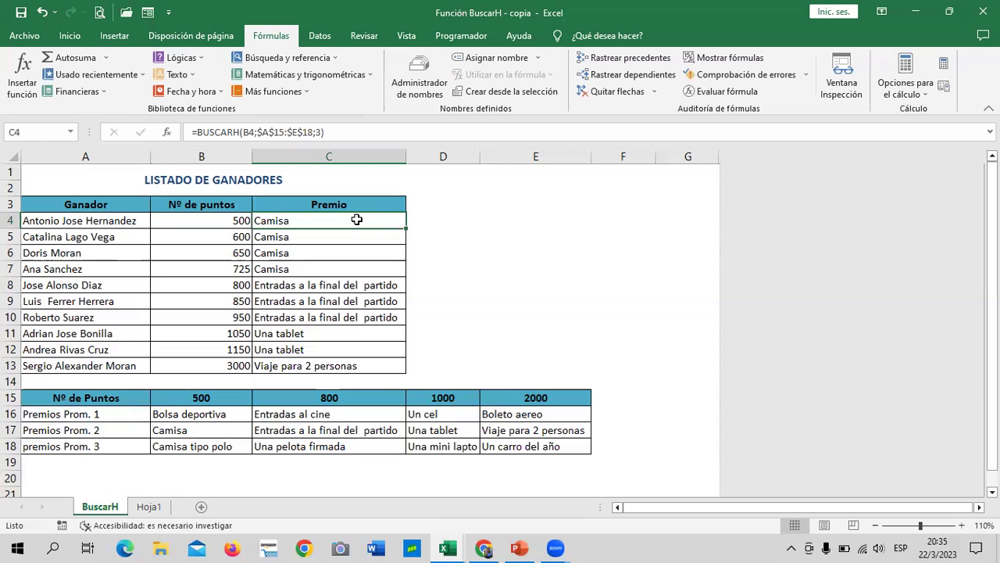
click(55, 399)
click(37, 415)
click(36, 431)
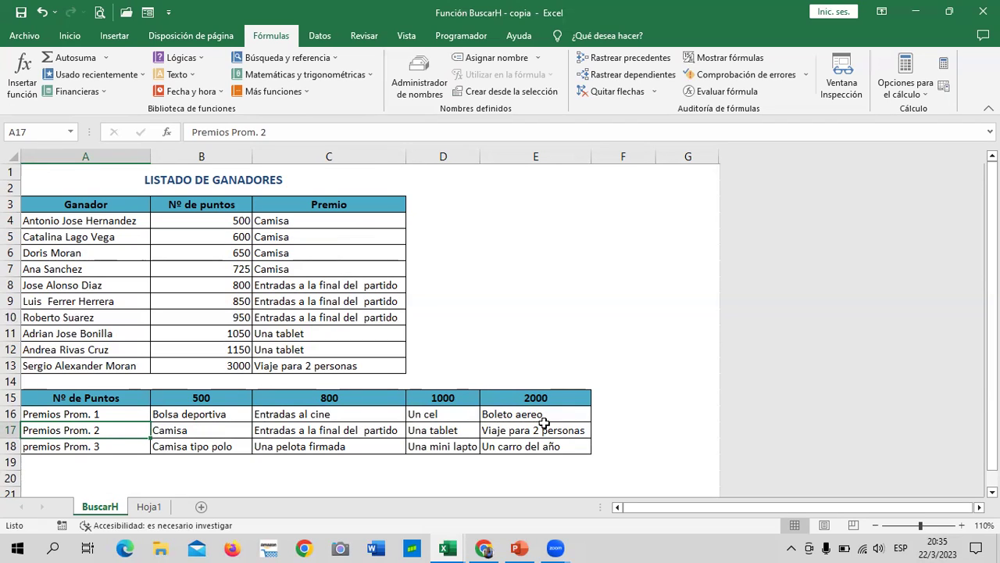
click(196, 428)
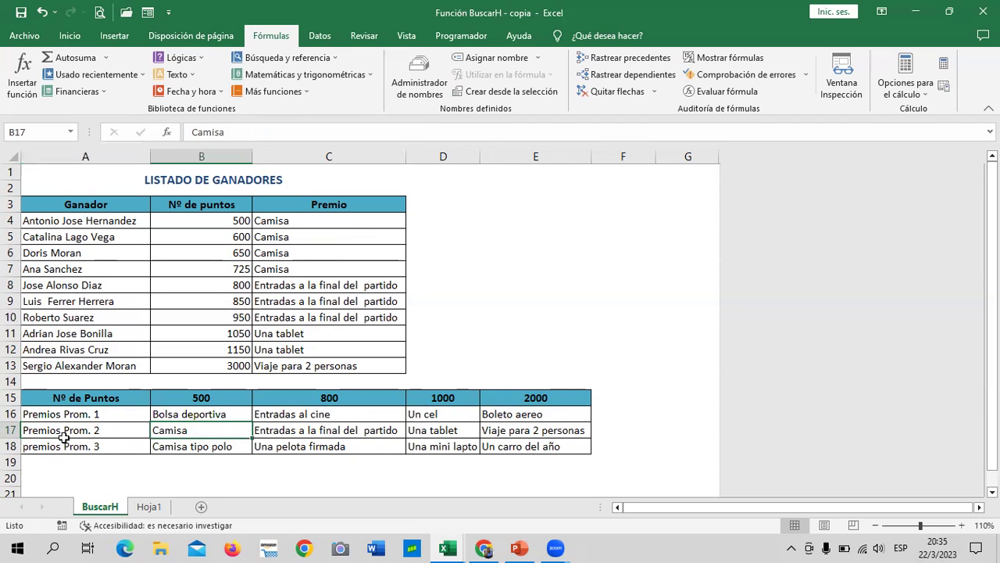
click(11, 430)
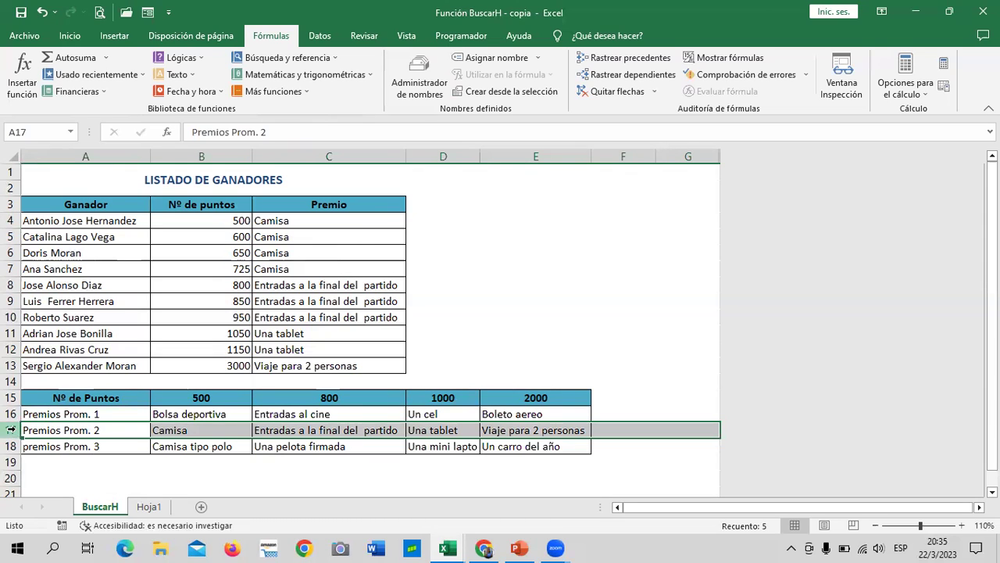
click(561, 336)
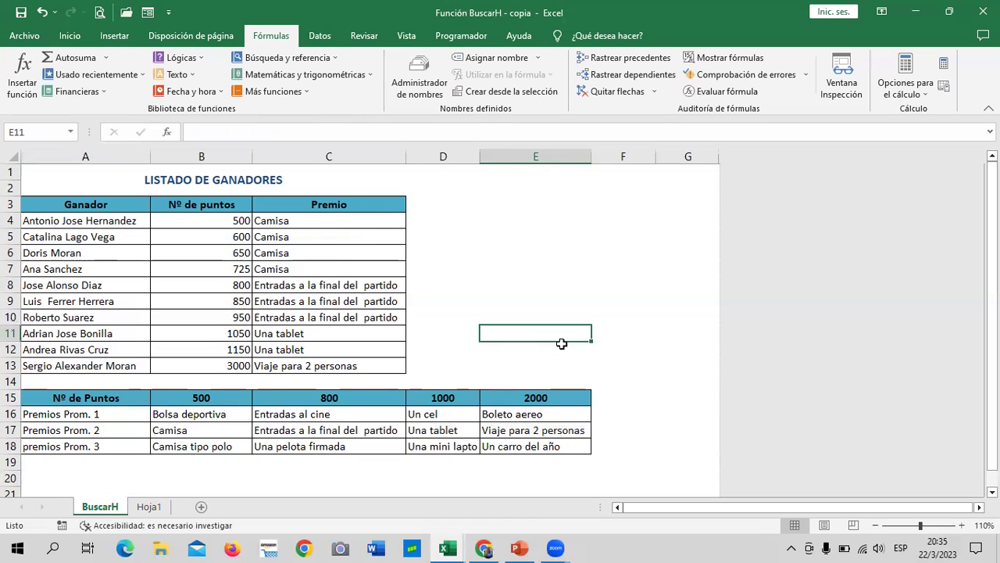
click(319, 220)
Change C4's BUSCARH row index and fill it down to C13, showing Bolsa deportiva to Boleto aereo.
click(317, 132)
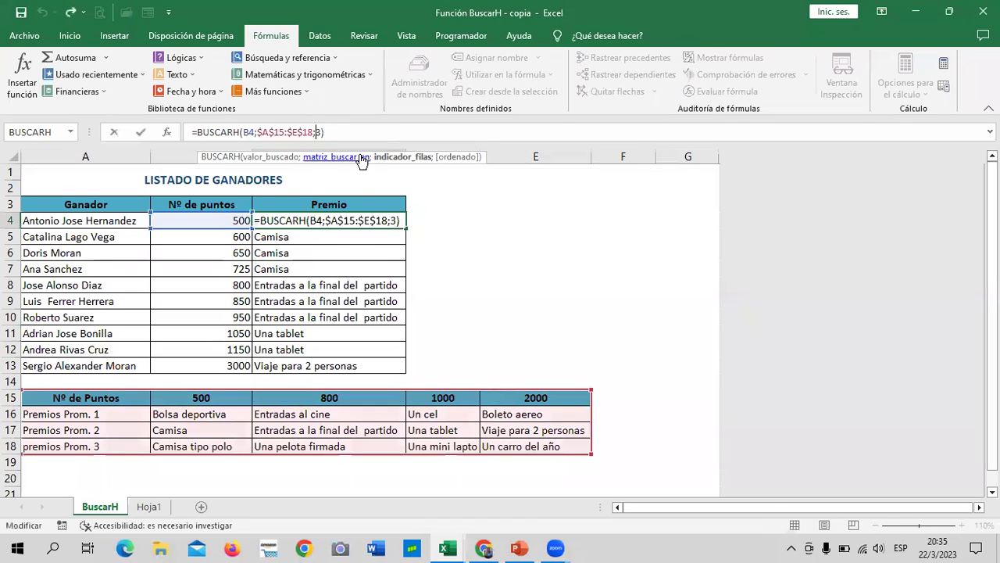
key(BackSpace)
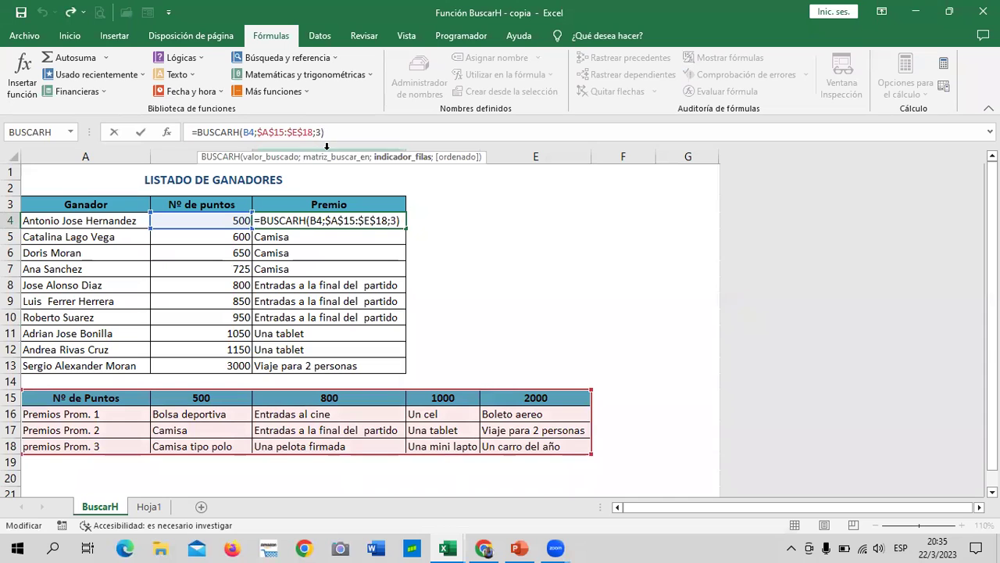
text(3)
key(Return)
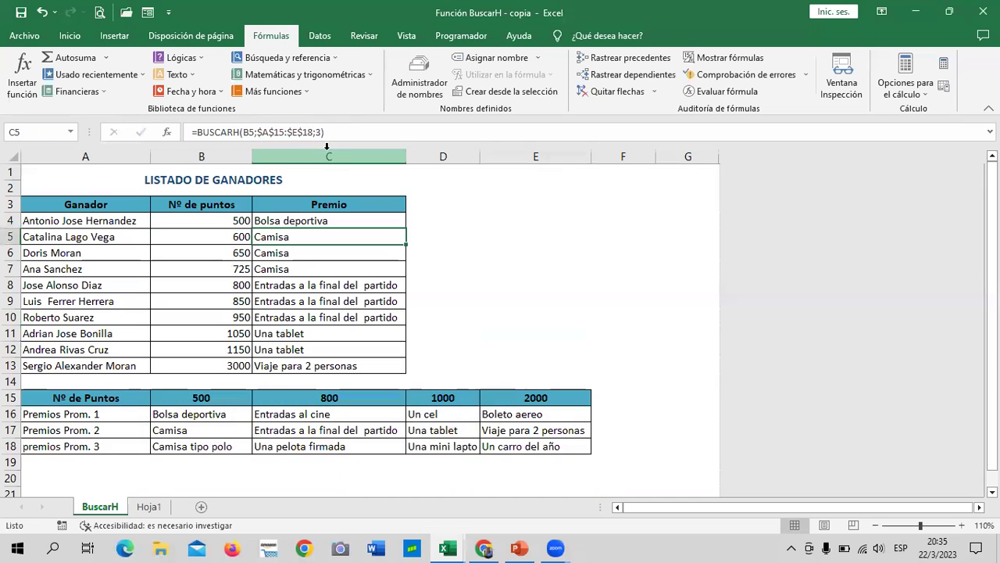
click(336, 220)
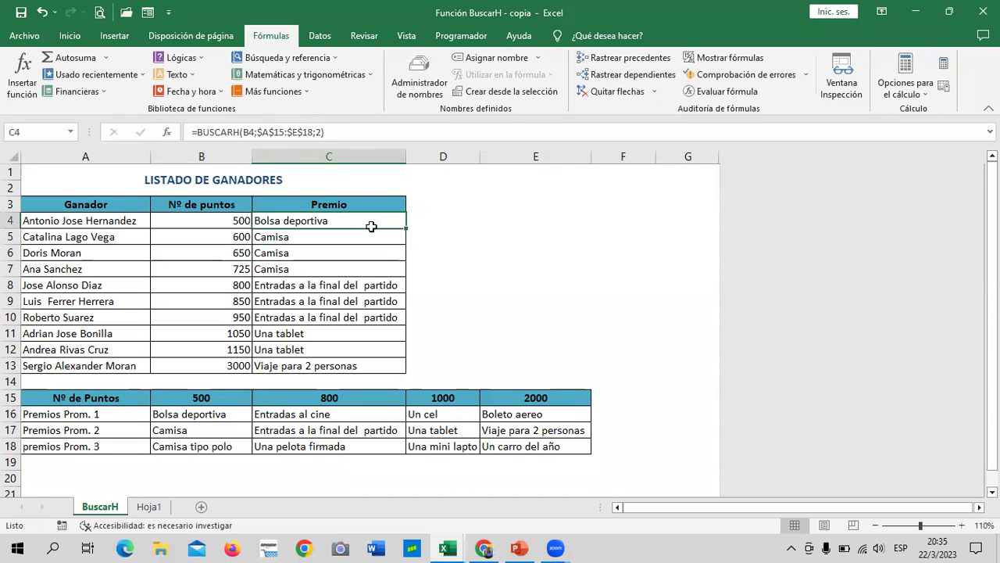
drag(405, 227, 408, 370)
click(497, 317)
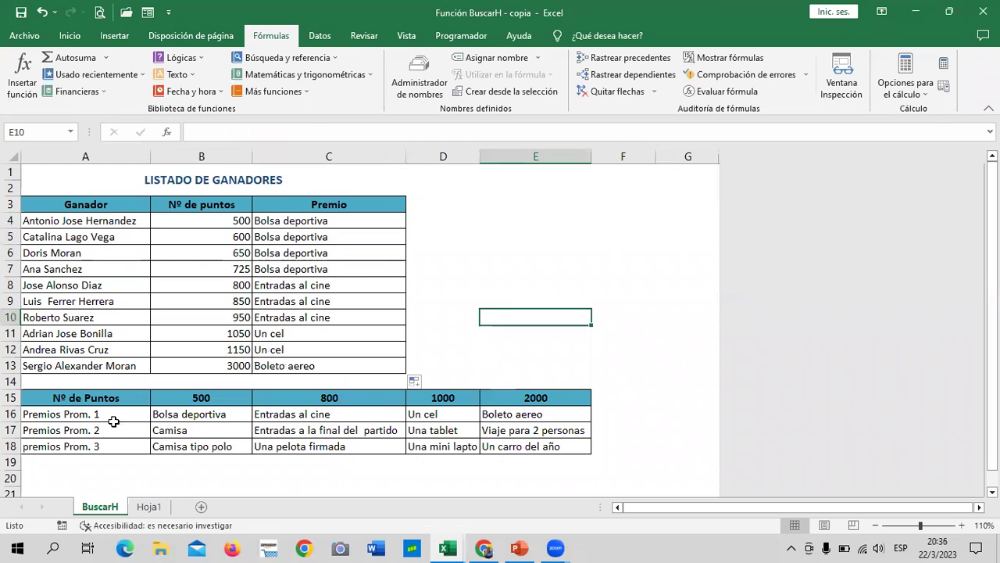
Highlight the first prize row of the lookup table, then return to C4.
click(24, 416)
click(10, 414)
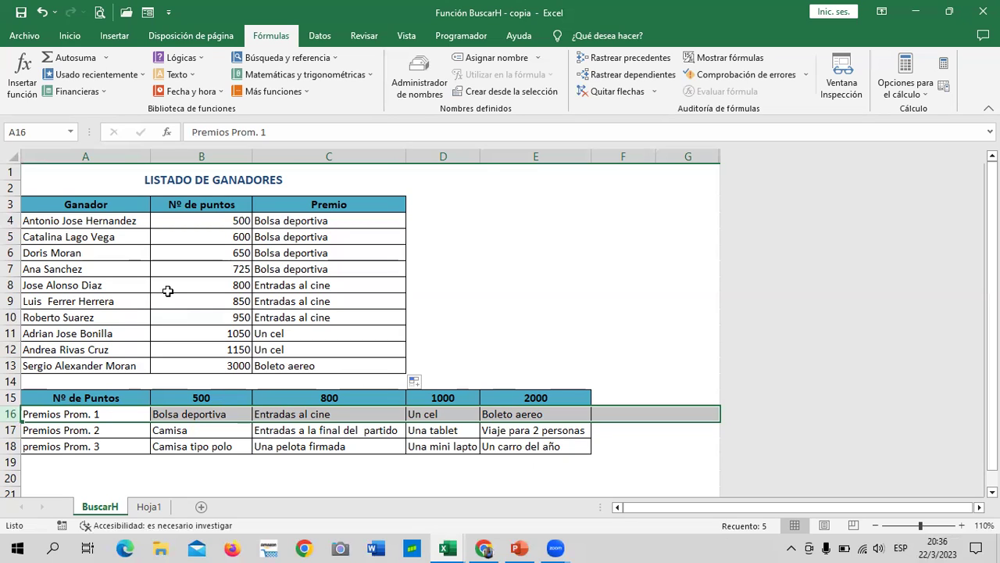
click(544, 302)
click(379, 227)
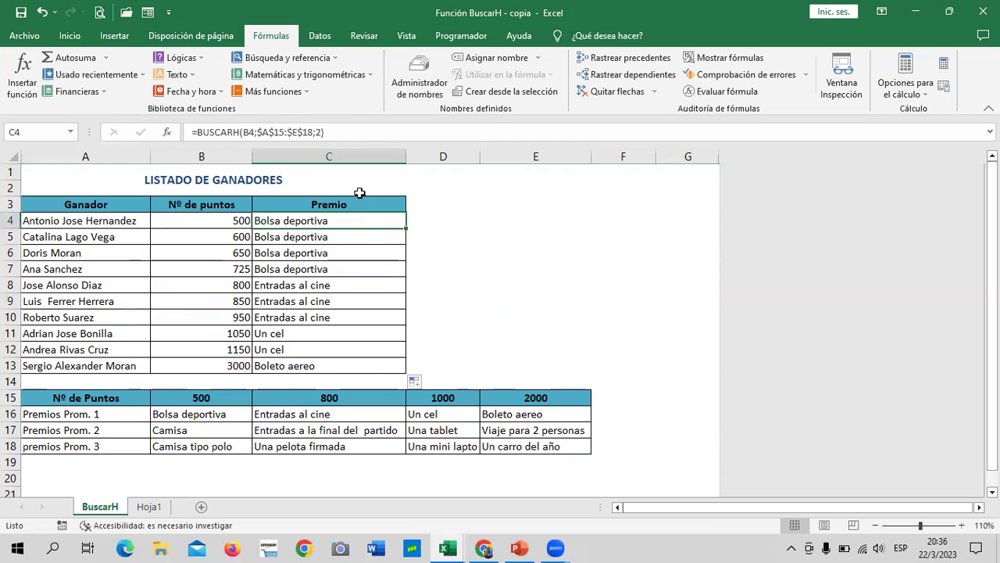
Set C4's row index to 4 and fill down to C13, showing Camisa tipo polo through Un carro del año.
click(319, 131)
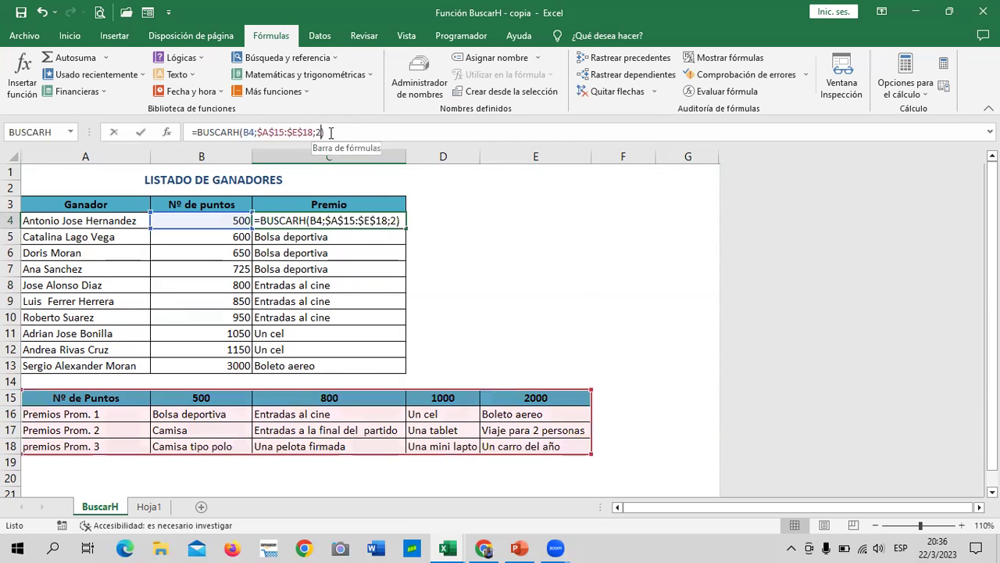
key(BackSpace)
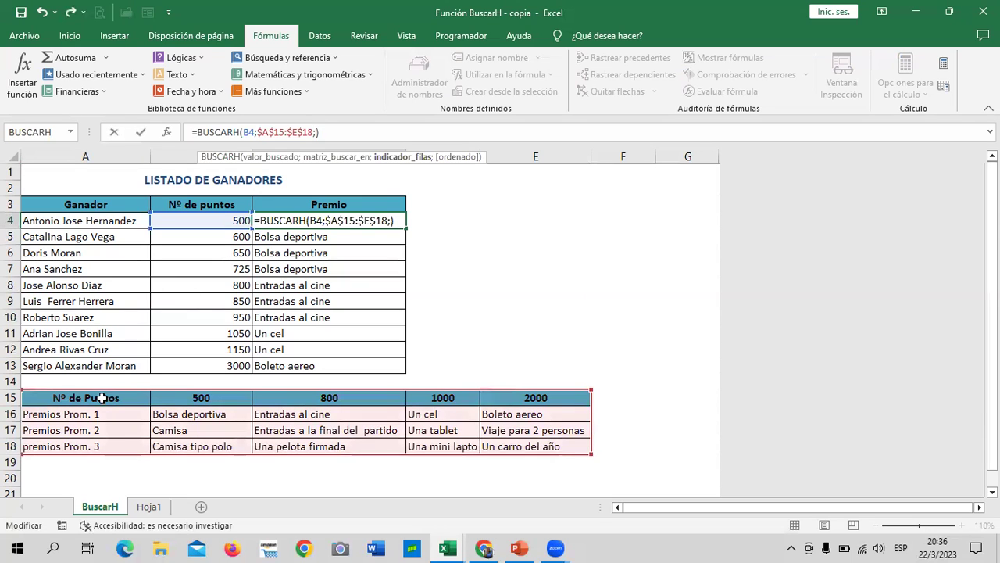
text(4)
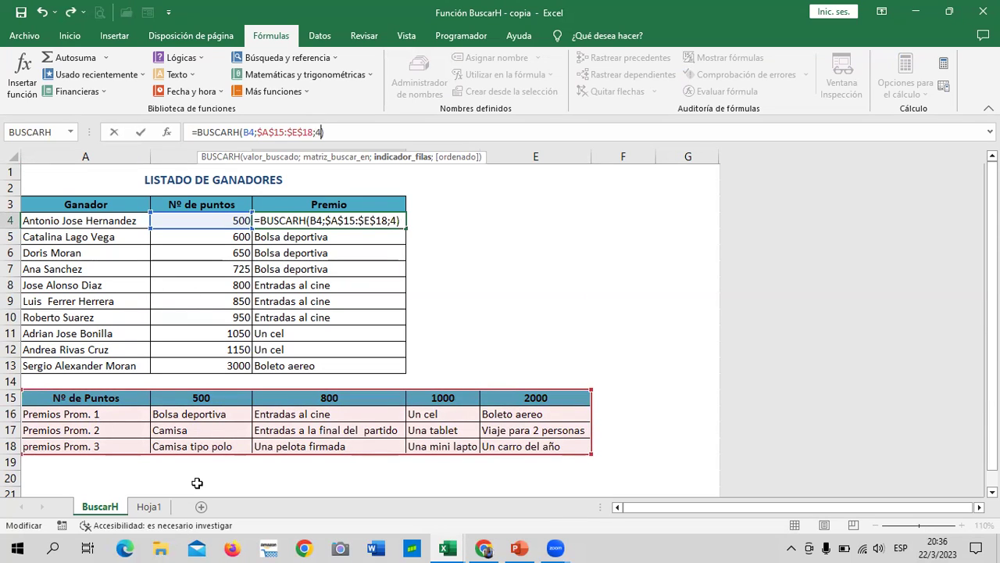
key(Return)
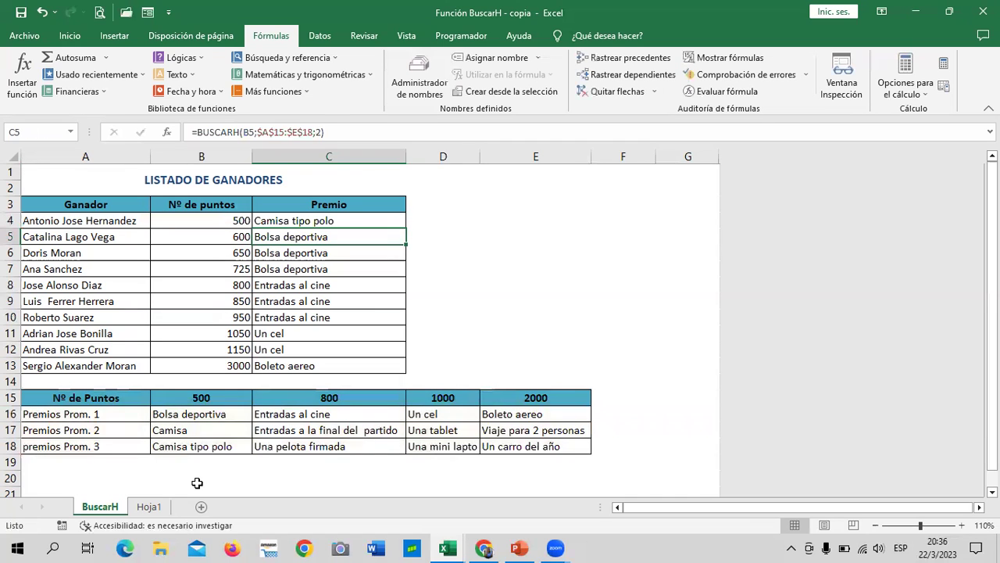
click(379, 218)
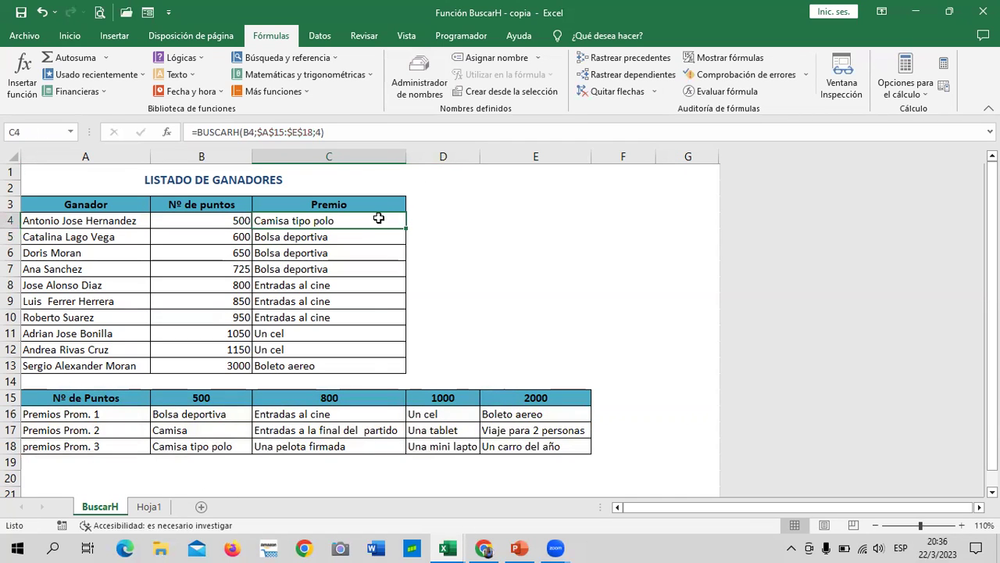
drag(406, 228, 406, 373)
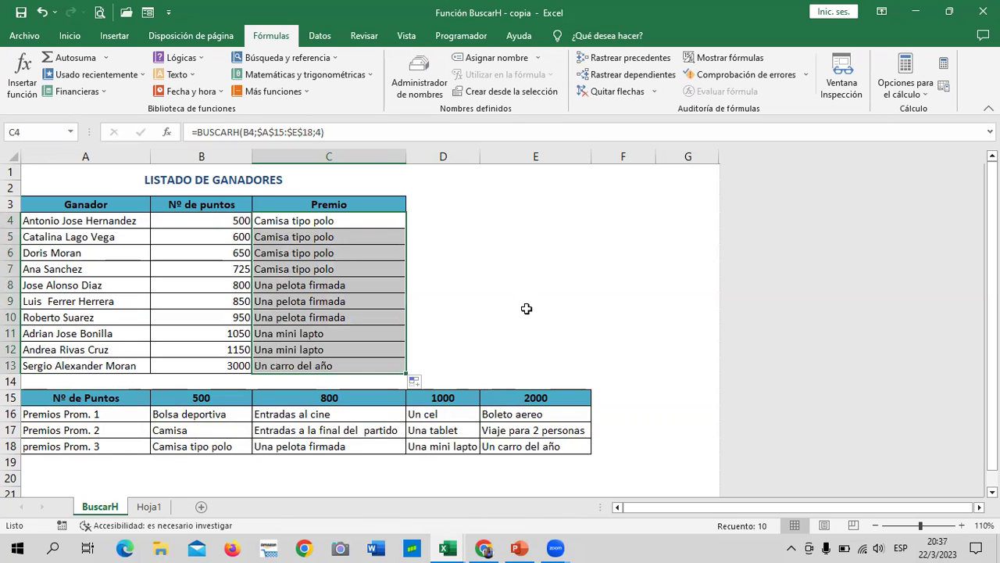
click(526, 309)
click(373, 219)
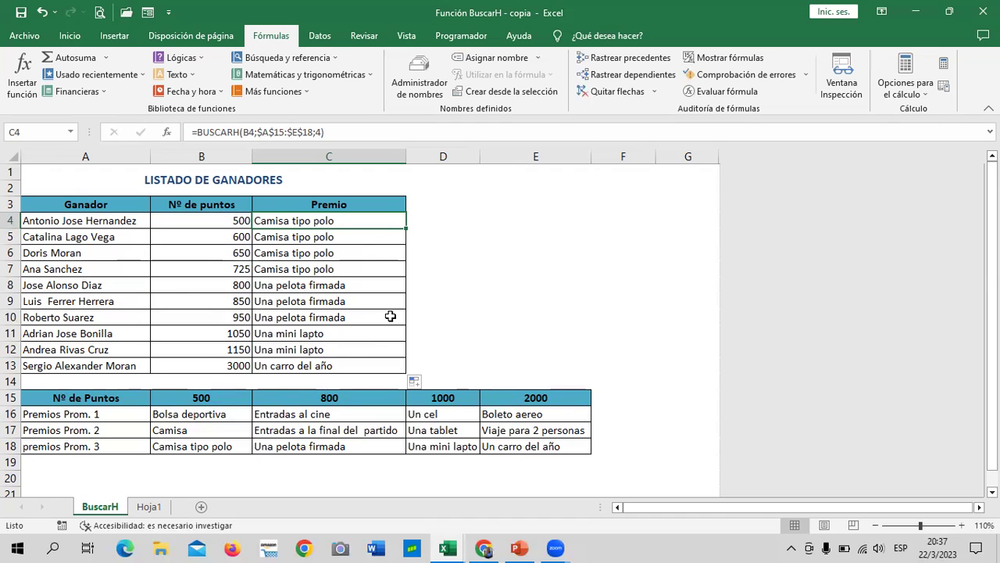
click(349, 133)
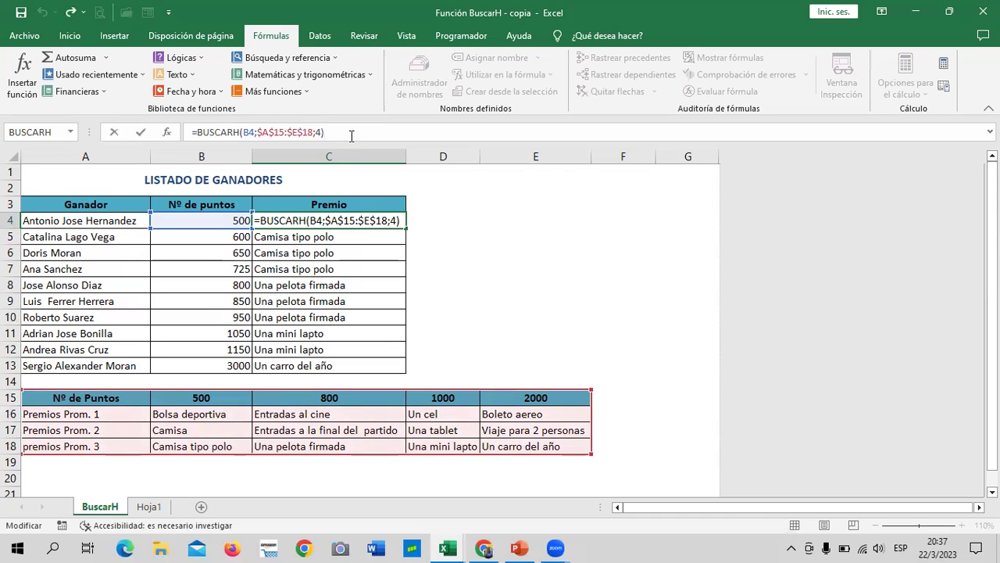
Set B13 to 2000 and check that C13 now returns Un carro del año.
key(Return)
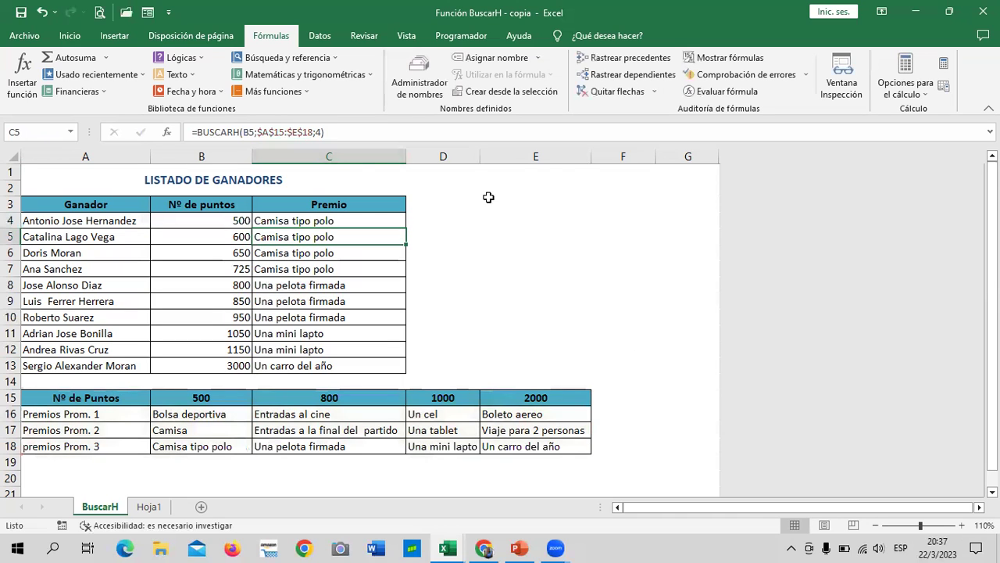
click(536, 447)
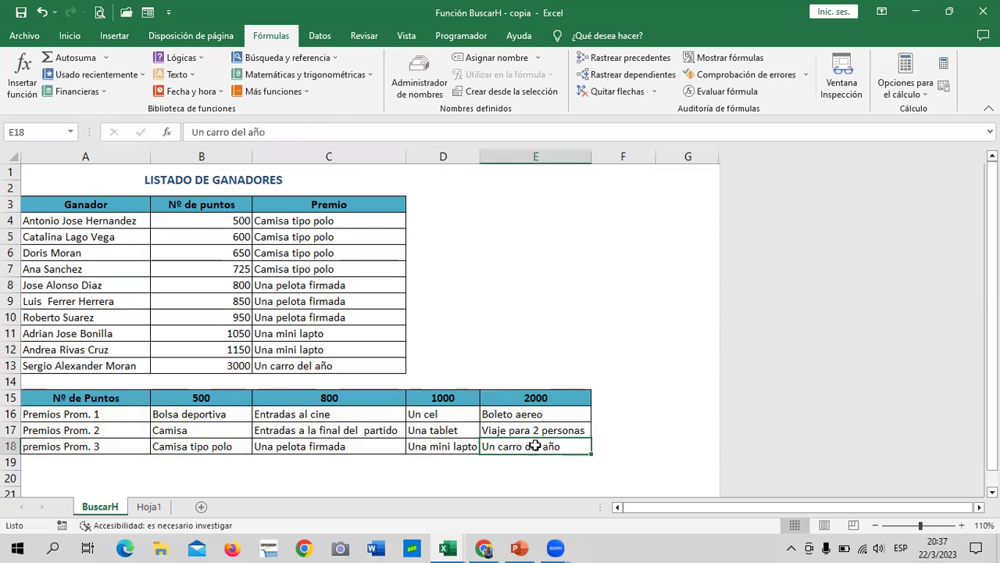
click(225, 363)
text(200)
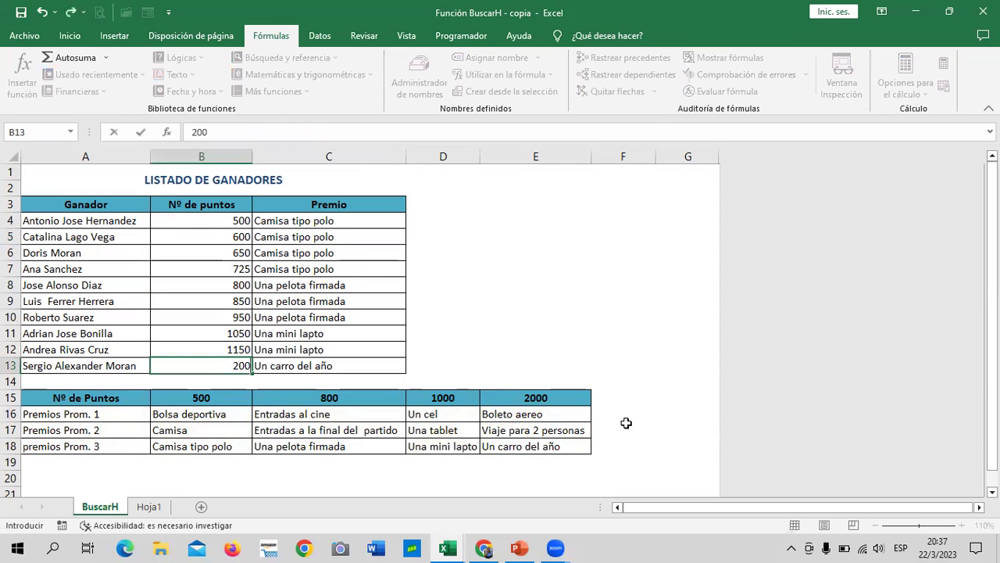
text(0)
key(Return)
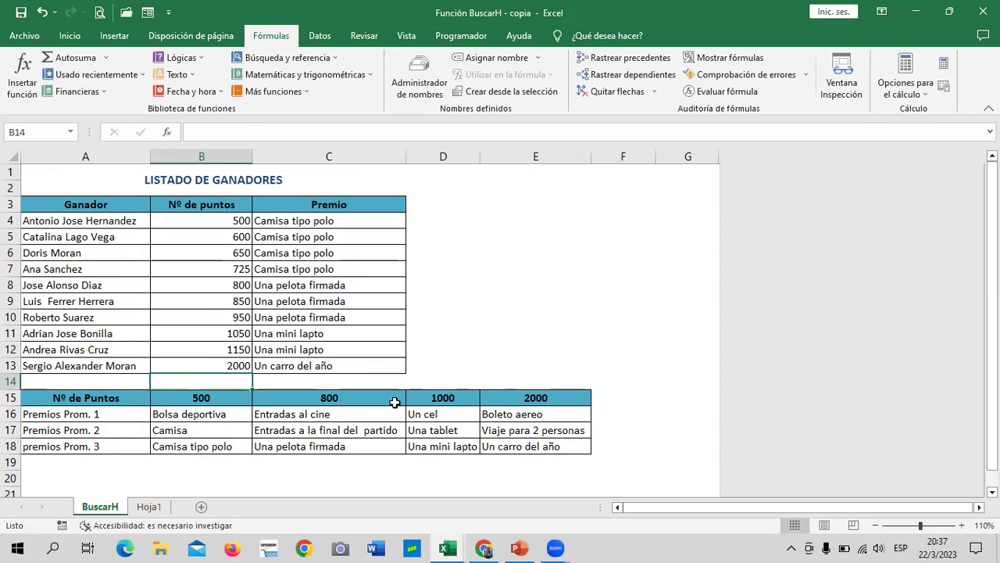
click(364, 364)
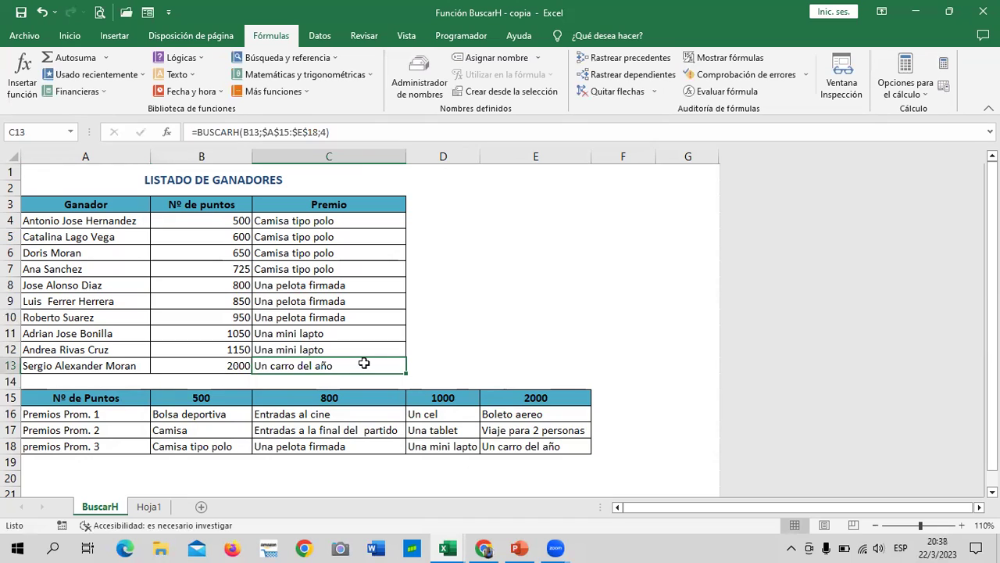
click(553, 415)
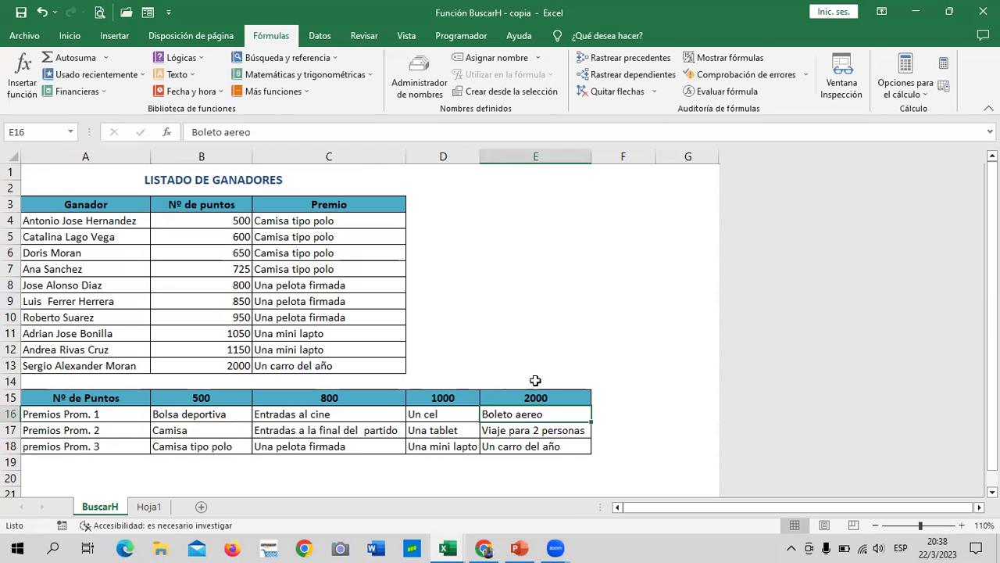
click(354, 220)
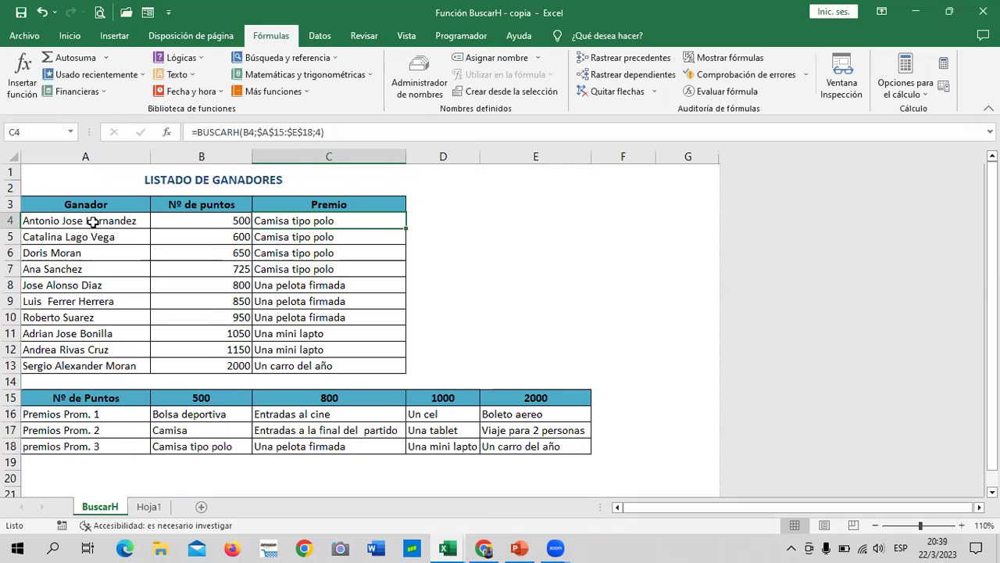
click(215, 221)
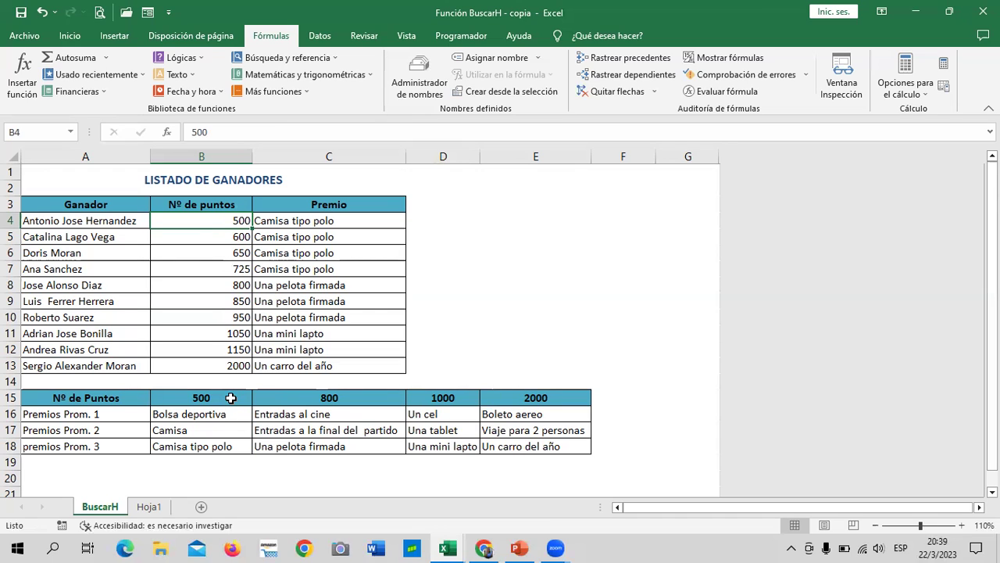
click(350, 220)
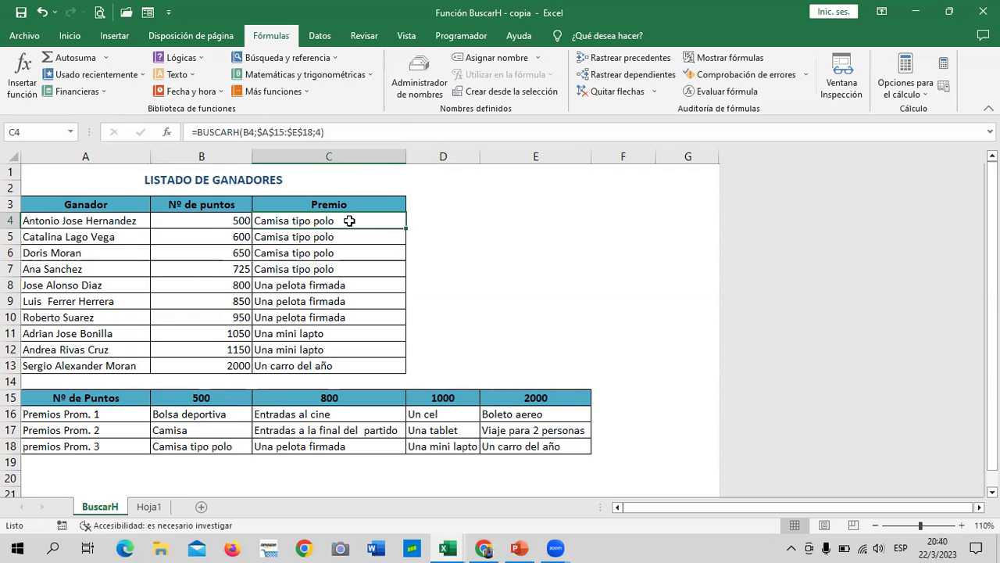
Move from BuscarH to the blank Hoja1 sheet and select cell B1.
click(154, 508)
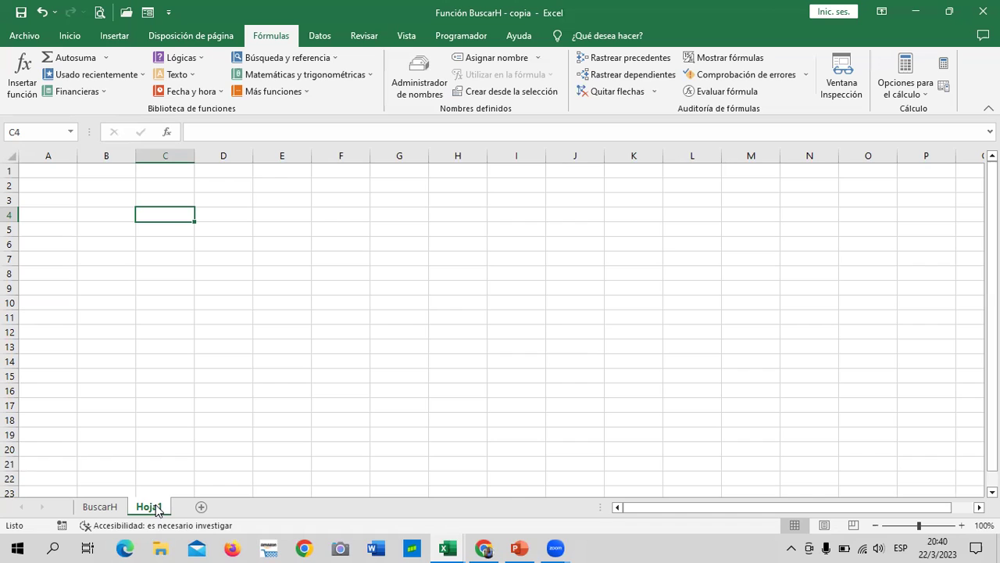
click(105, 508)
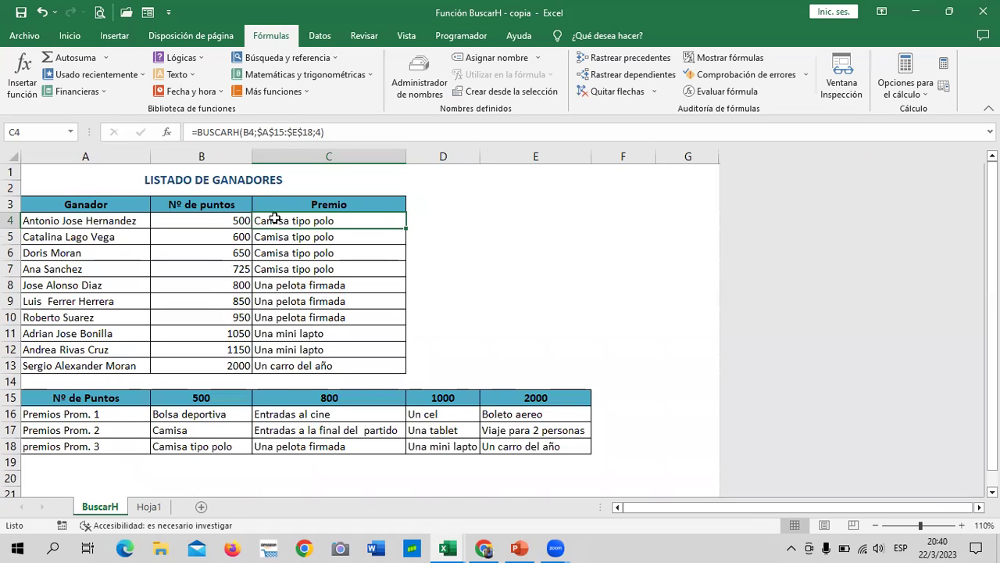
click(148, 506)
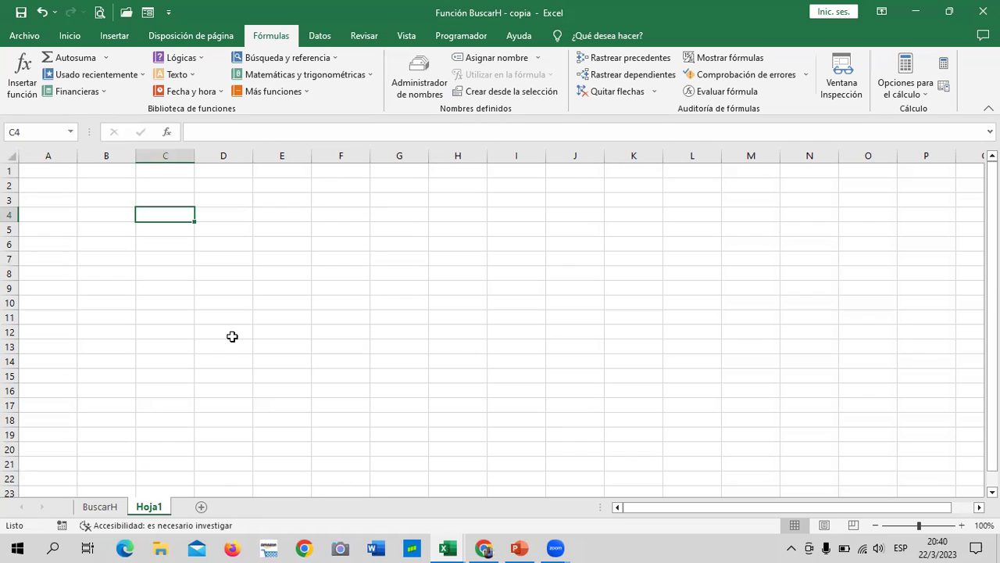
click(308, 277)
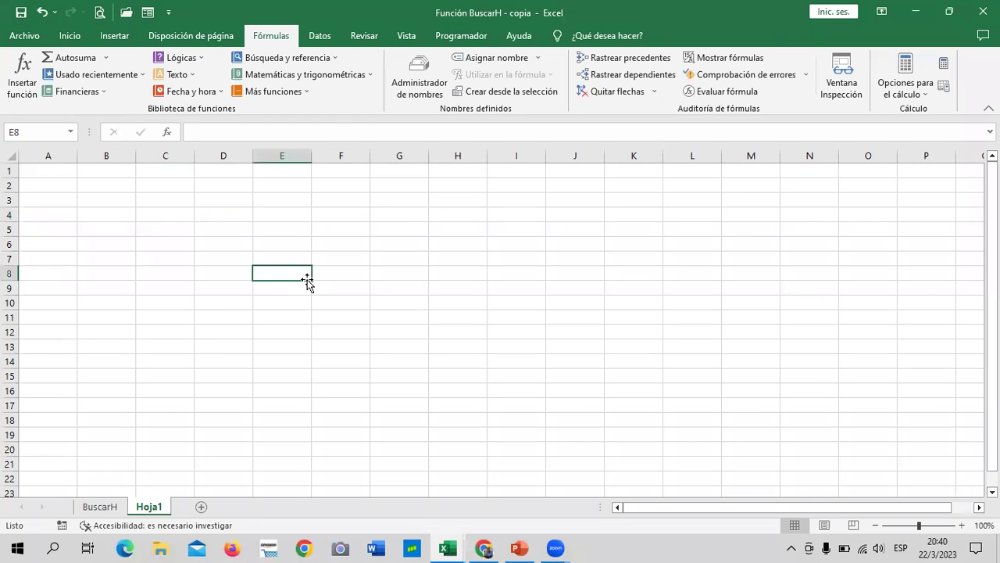
click(100, 169)
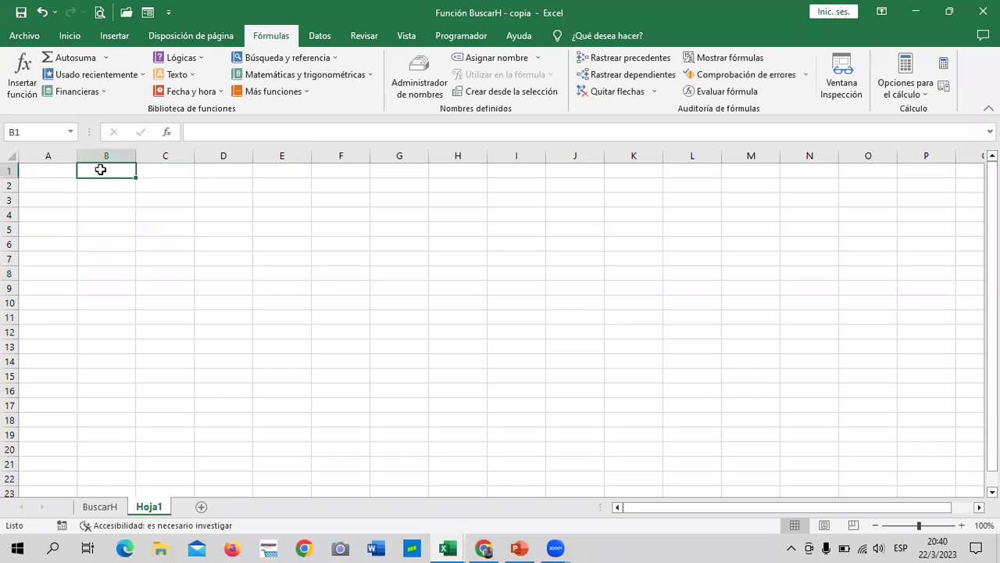
Merge and center A1:K2 and type the title LISTADO DE PRODUCTOS Y PRECIOS.
drag(69, 169, 611, 190)
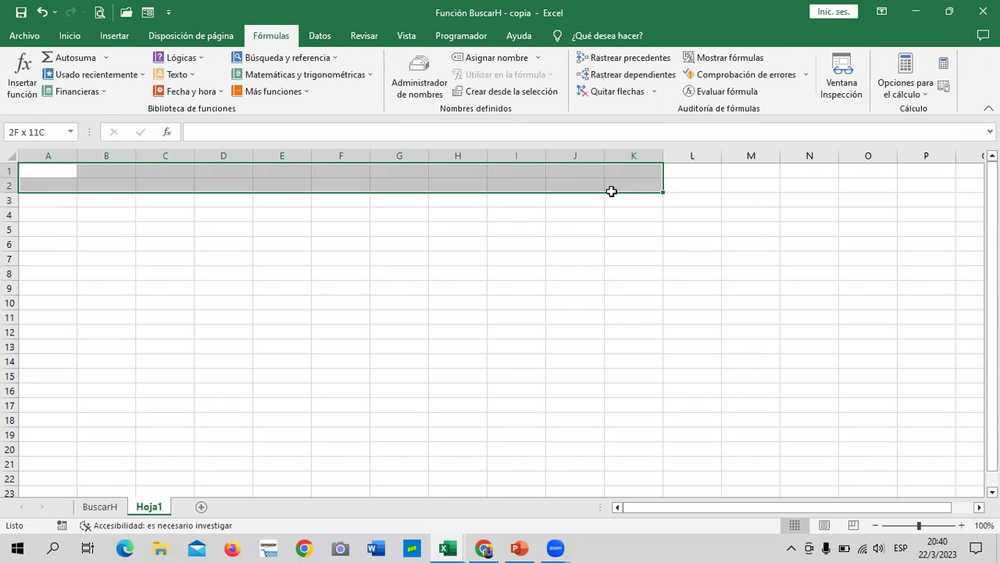
click(68, 36)
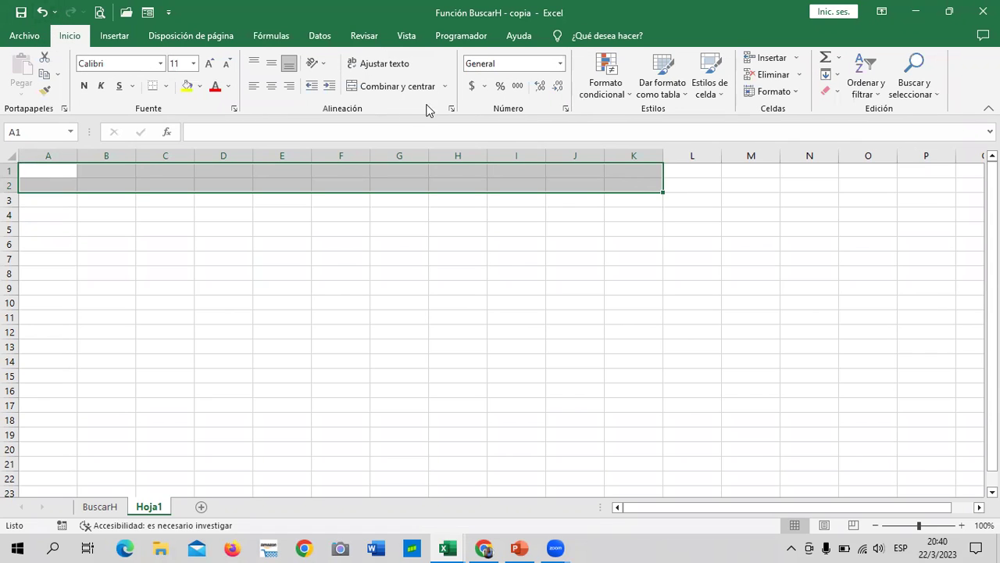
click(406, 84)
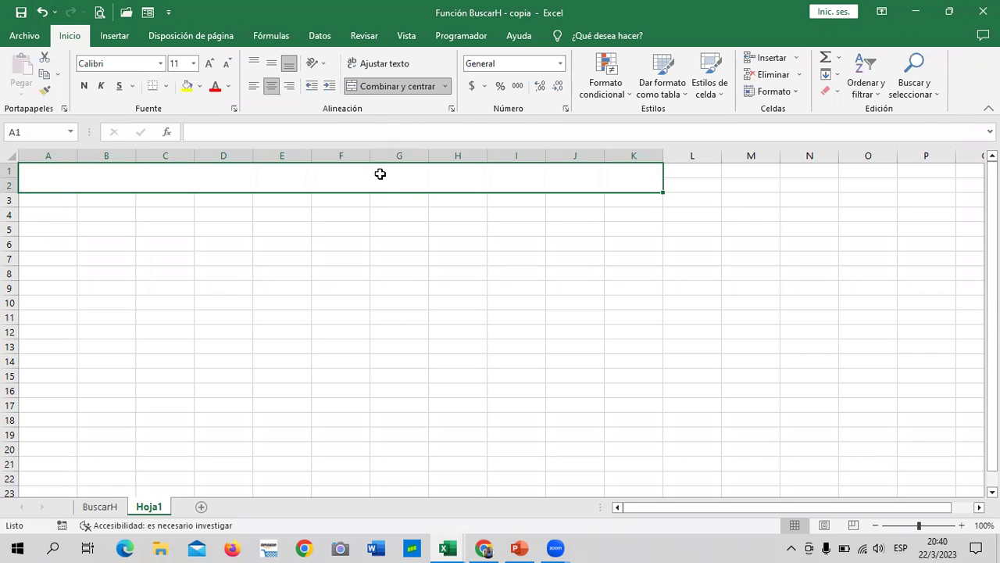
key(Caps_Lock)
text(LISTA)
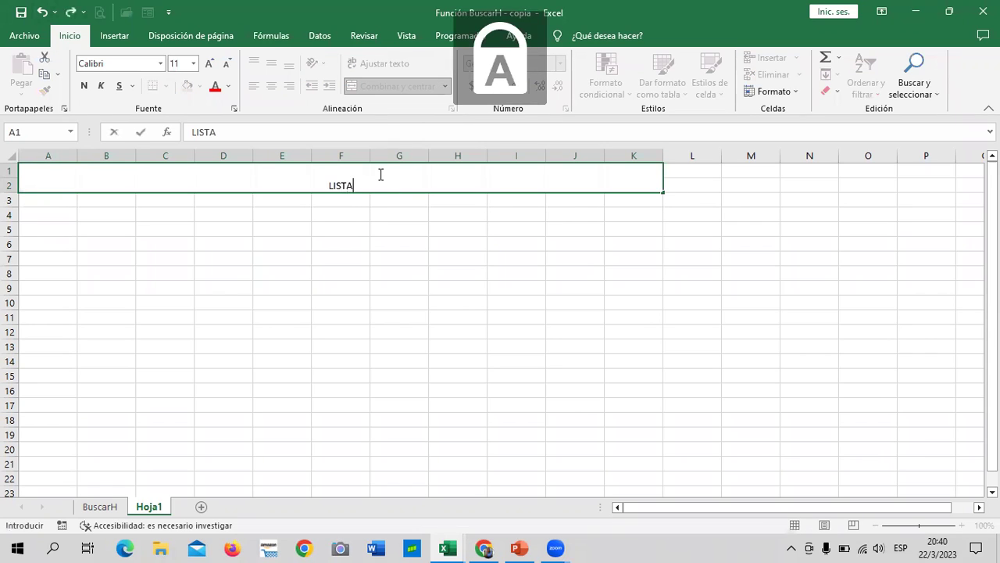
text(DO DE PRODUCTOS )
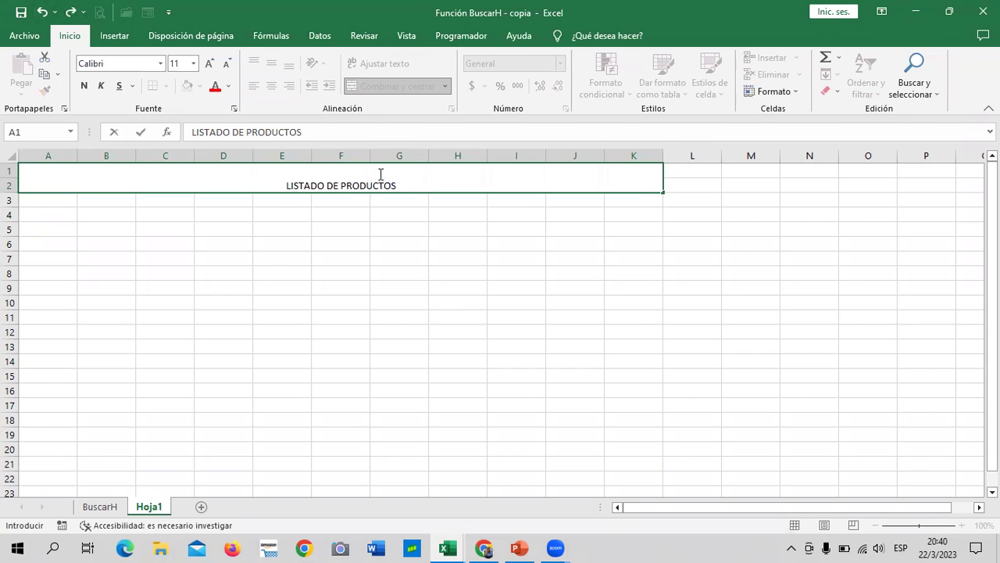
text(Y PRECIOS)
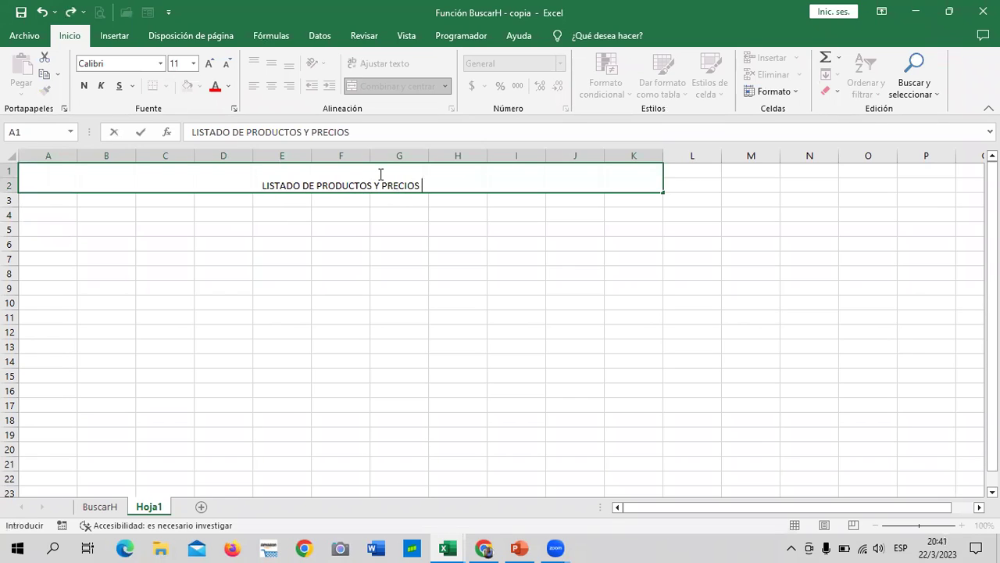
key(Return)
Give the title the Énfasis5 cell style and enlarge it to 20 points.
click(346, 200)
click(339, 169)
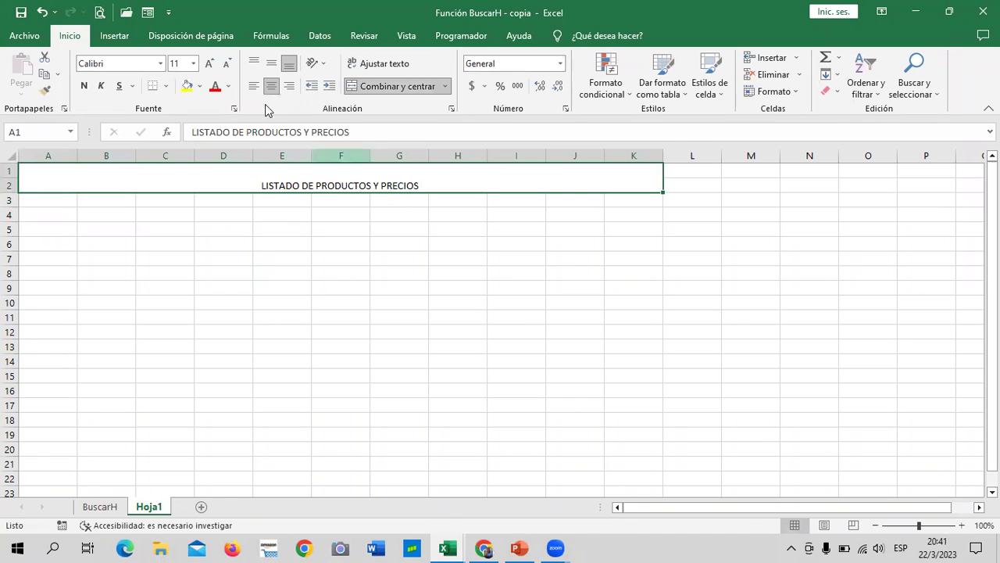
click(209, 64)
click(210, 63)
click(209, 64)
click(209, 63)
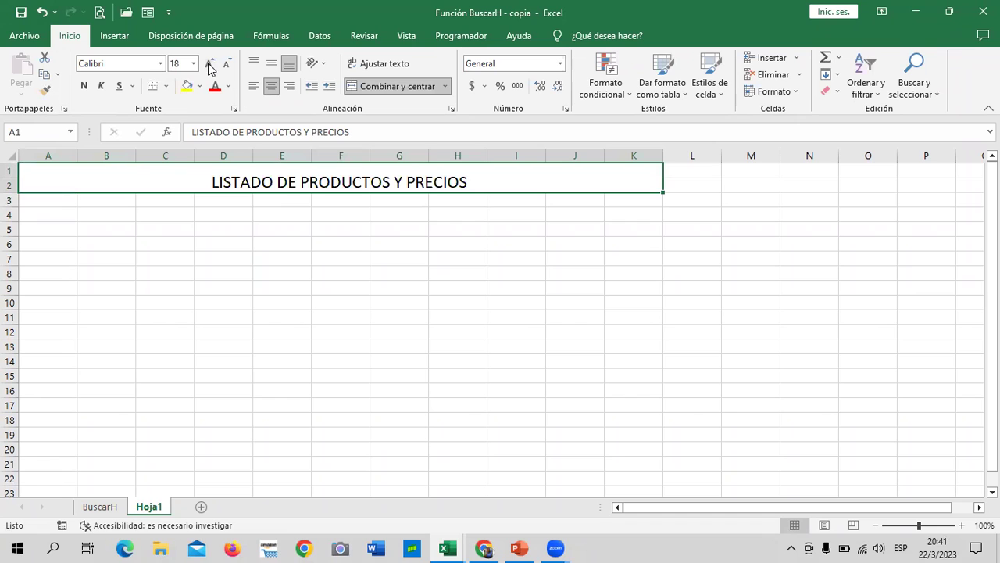
click(719, 94)
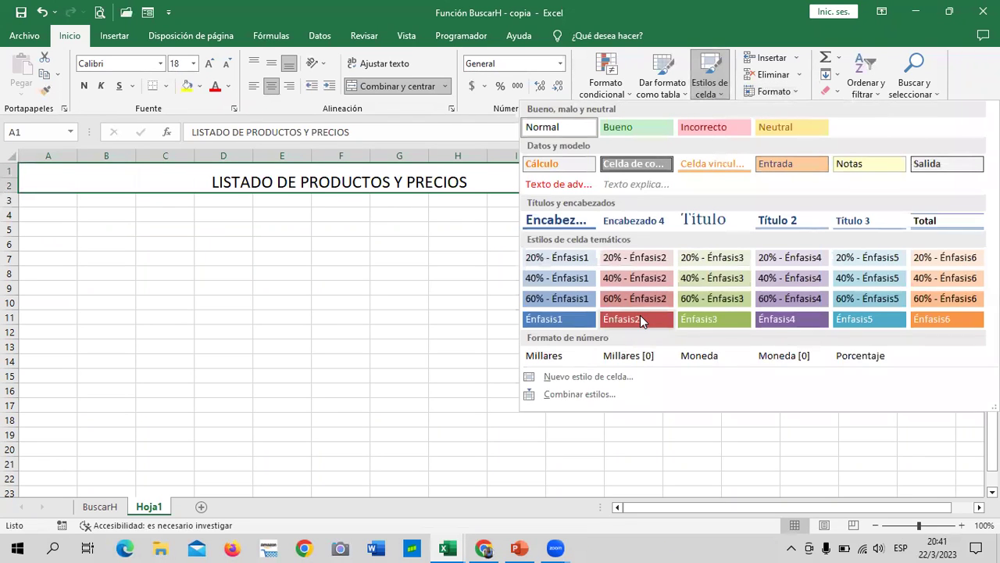
click(865, 322)
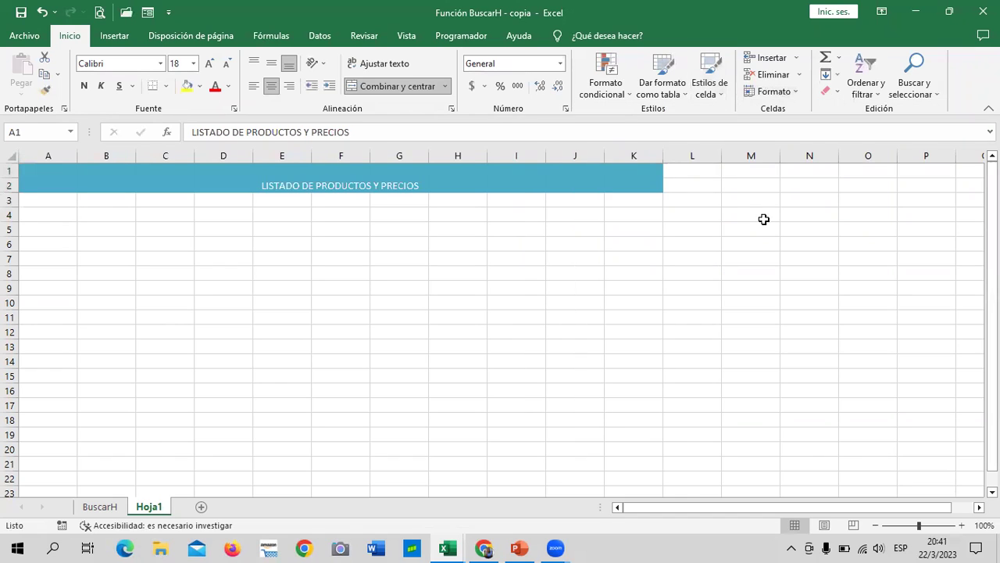
click(210, 64)
click(210, 64)
click(209, 64)
click(209, 65)
click(210, 65)
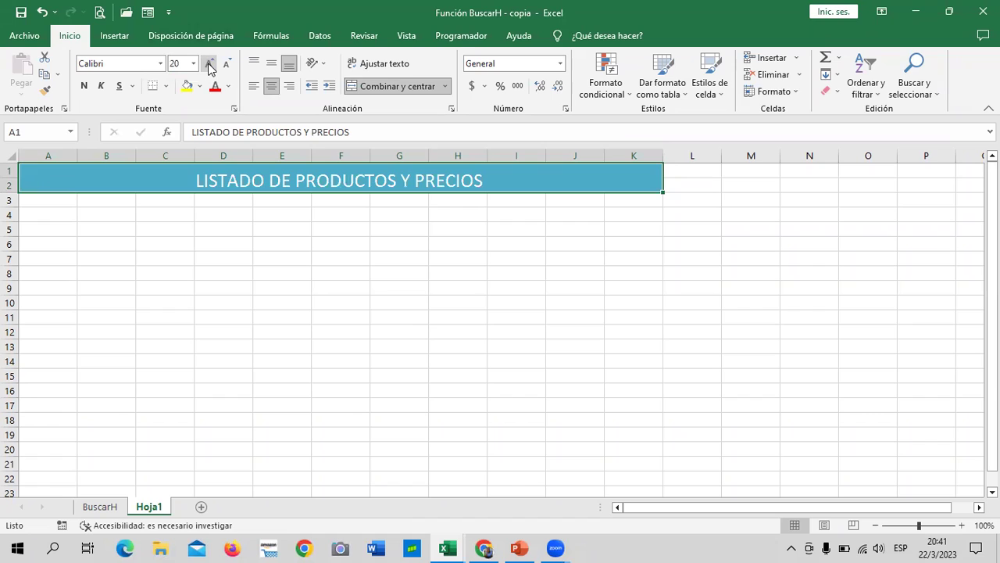
click(408, 309)
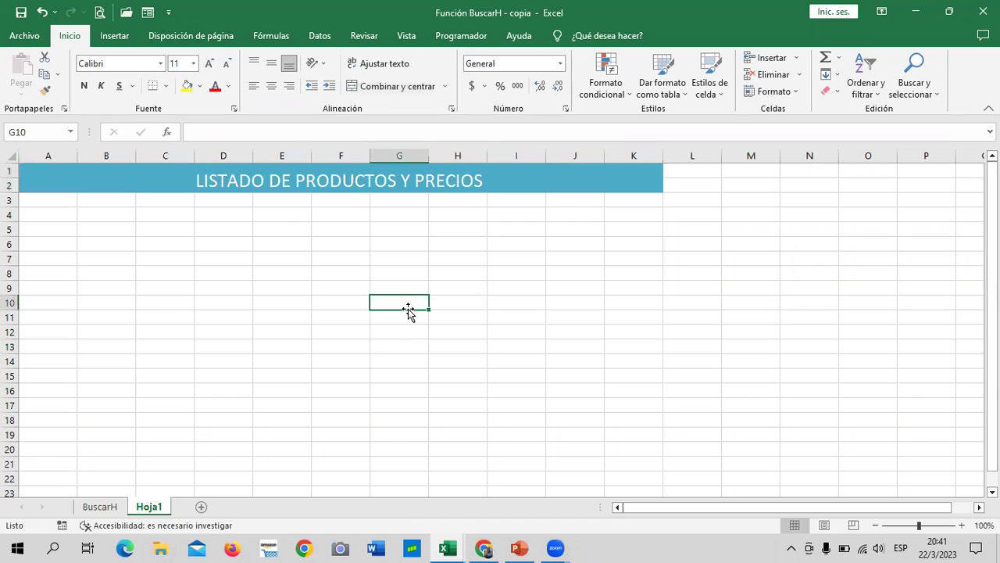
Enter the row labels CODIGOS, PRECIOS and CANTIDAD in B5:B7.
click(97, 227)
text(CODI)
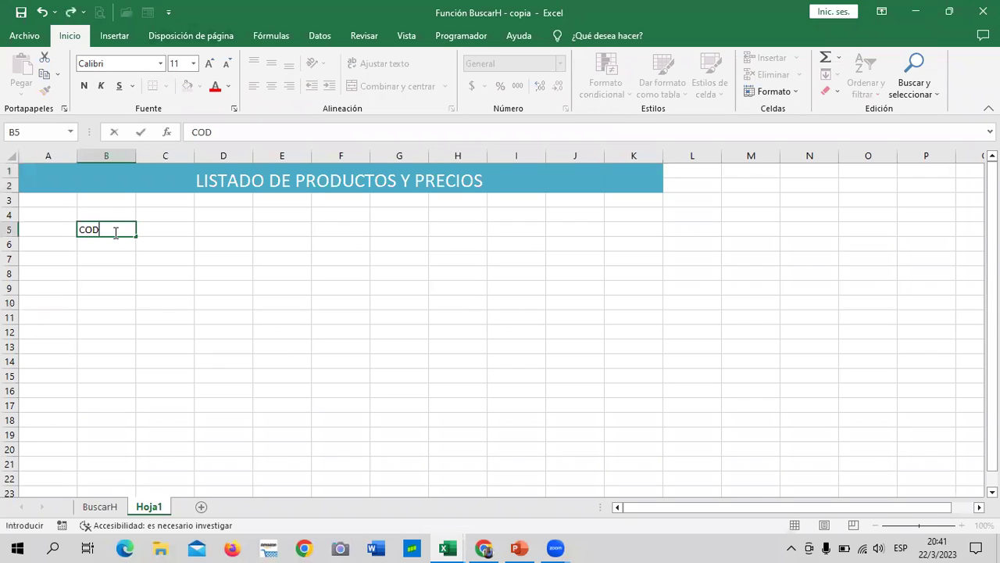
text(GOS)
key(Return)
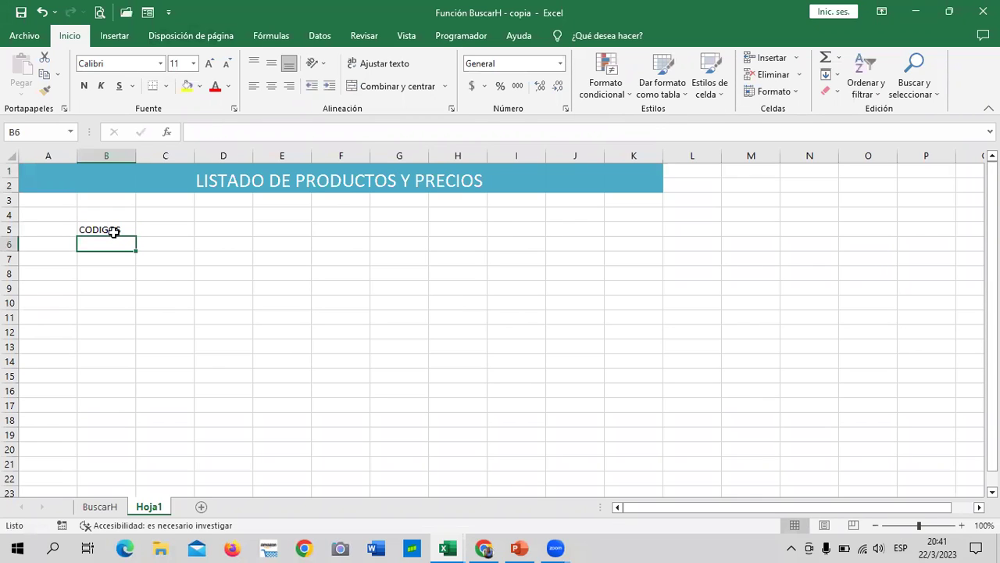
text(PRECIOS)
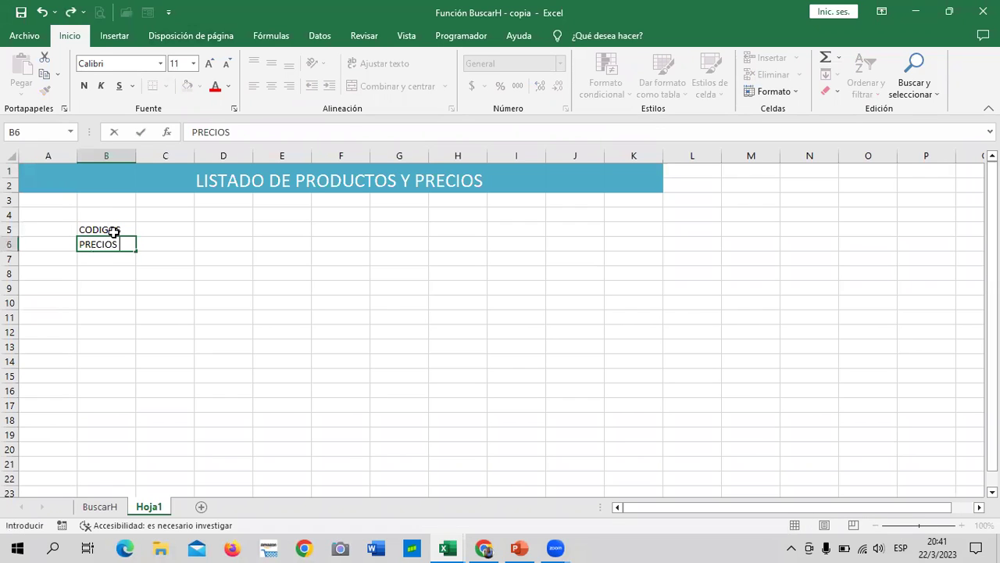
key(Return)
text(CA)
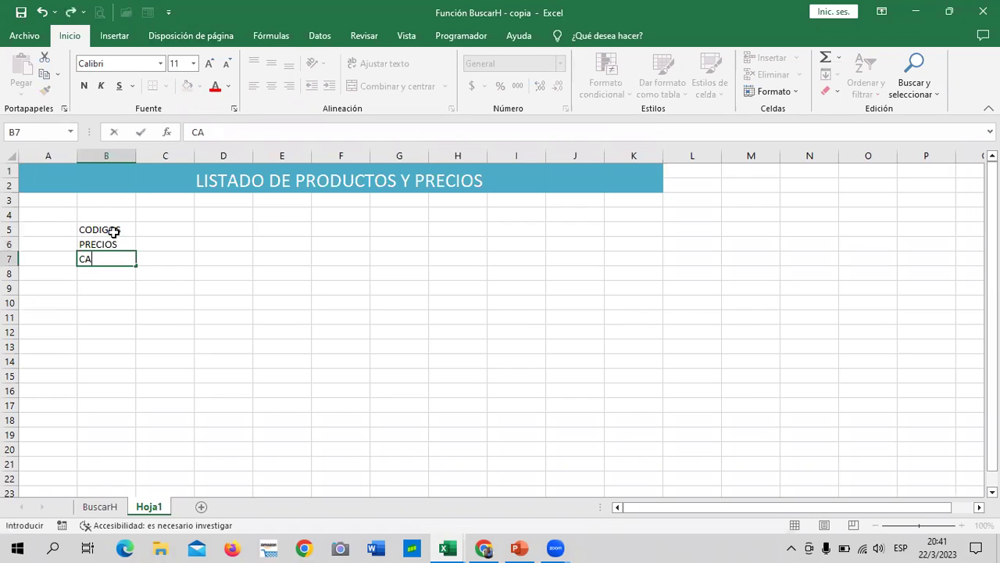
text(NTIDAD)
key(Return)
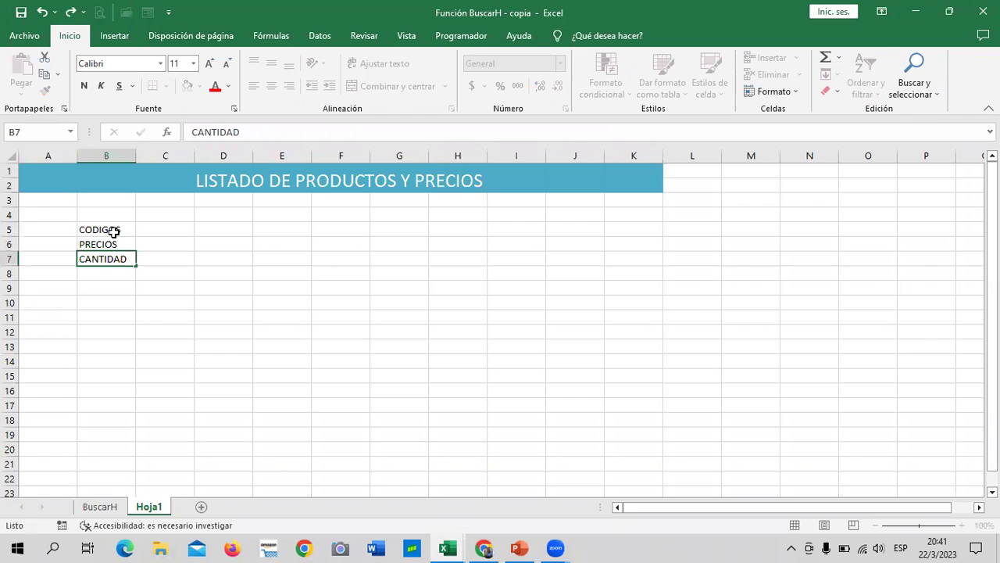
Give the B5:B7 labels the Énfasis5 cell style at font size 14.
click(222, 317)
drag(123, 230, 118, 258)
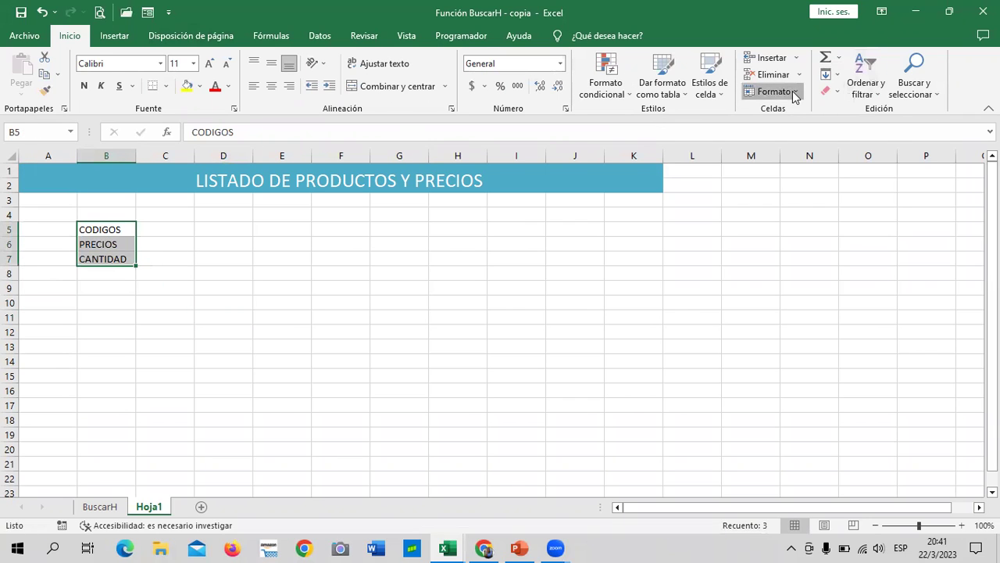
click(718, 95)
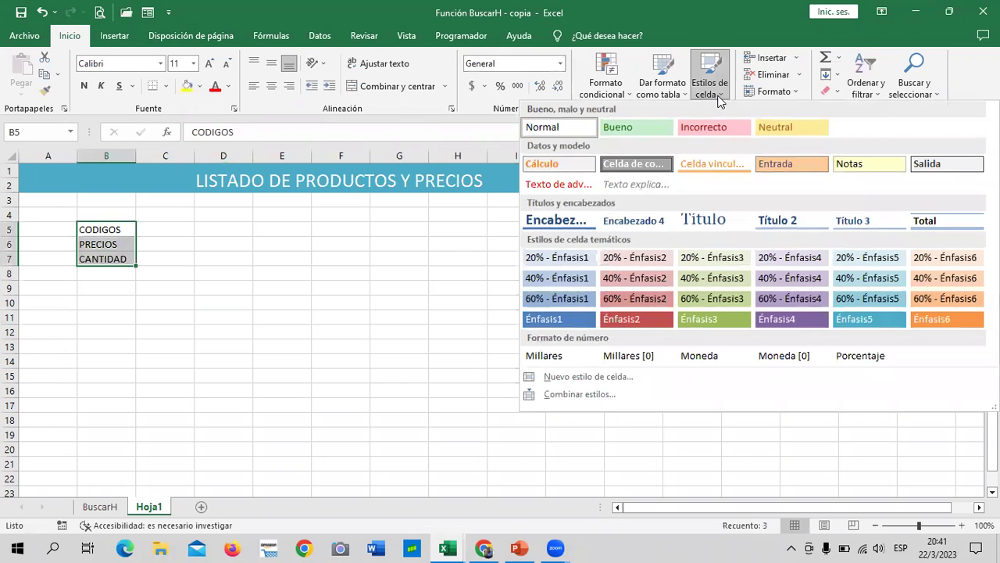
click(868, 319)
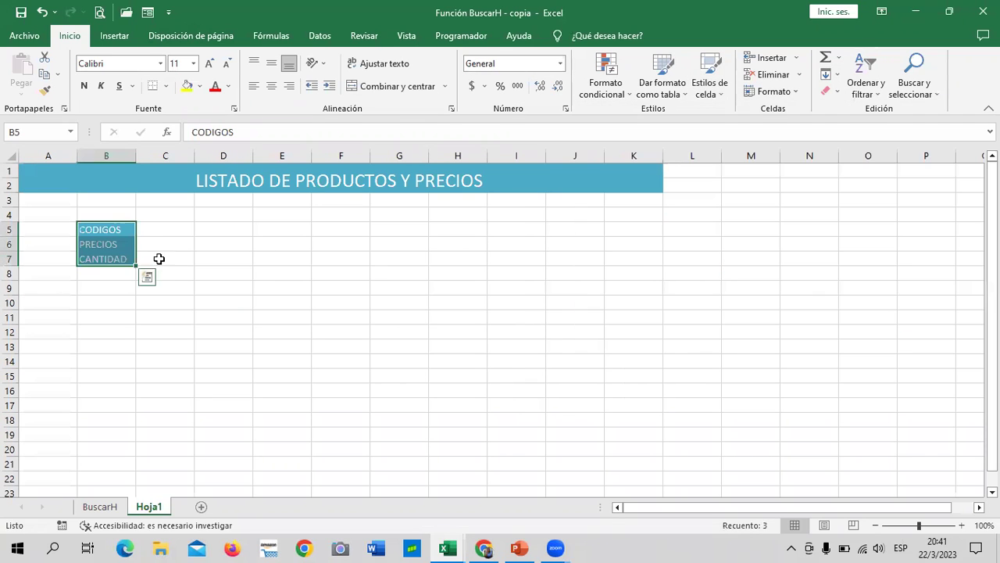
click(209, 63)
click(209, 64)
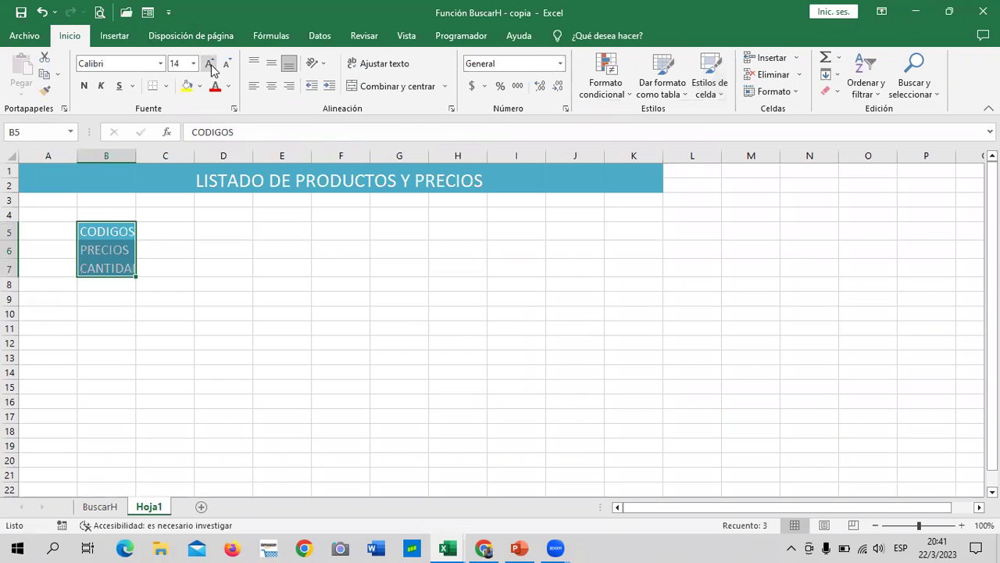
click(239, 314)
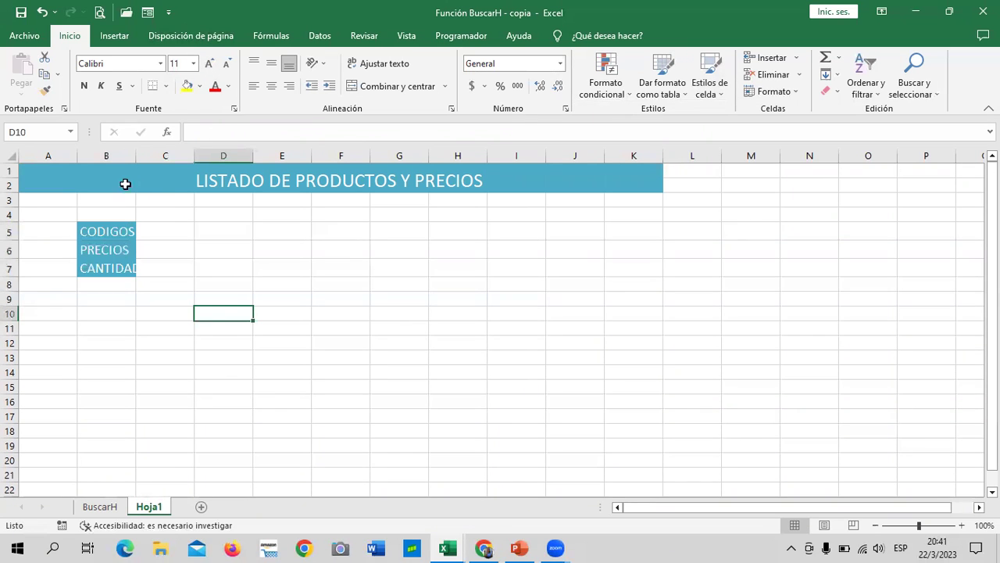
Apply Todos los bordes to the table area and widen column B to fit the labels.
drag(113, 232, 683, 290)
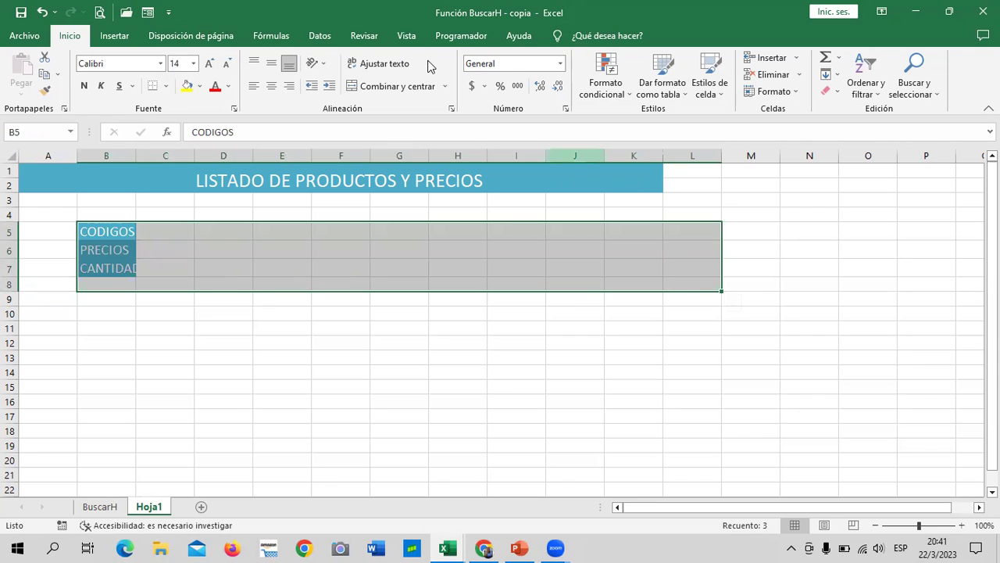
click(165, 86)
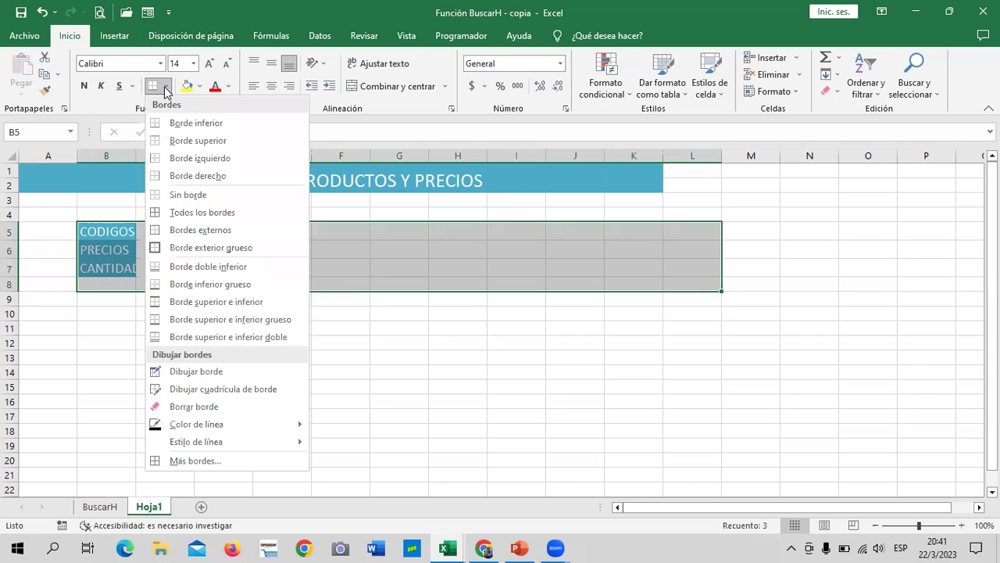
click(179, 212)
click(258, 402)
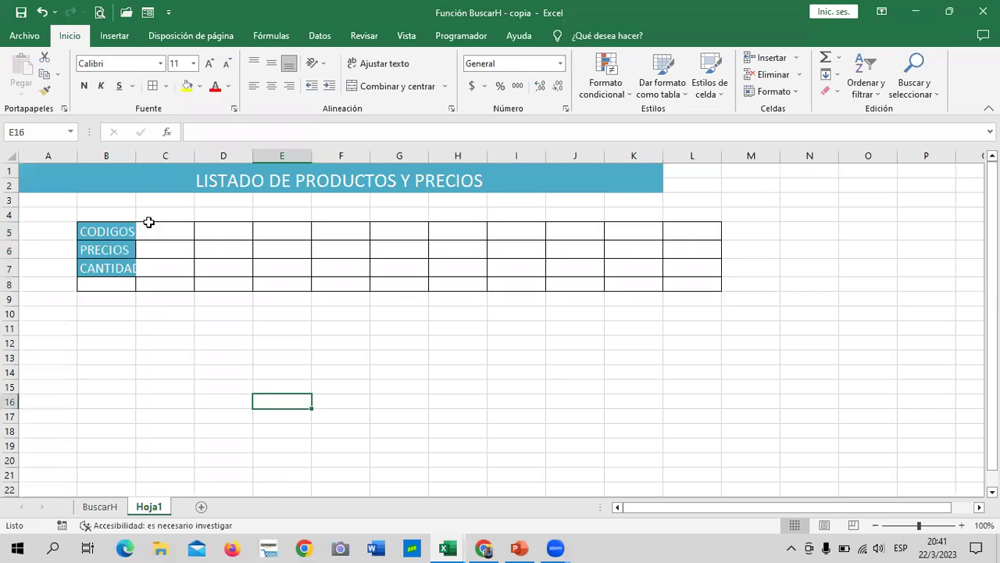
drag(136, 156, 160, 155)
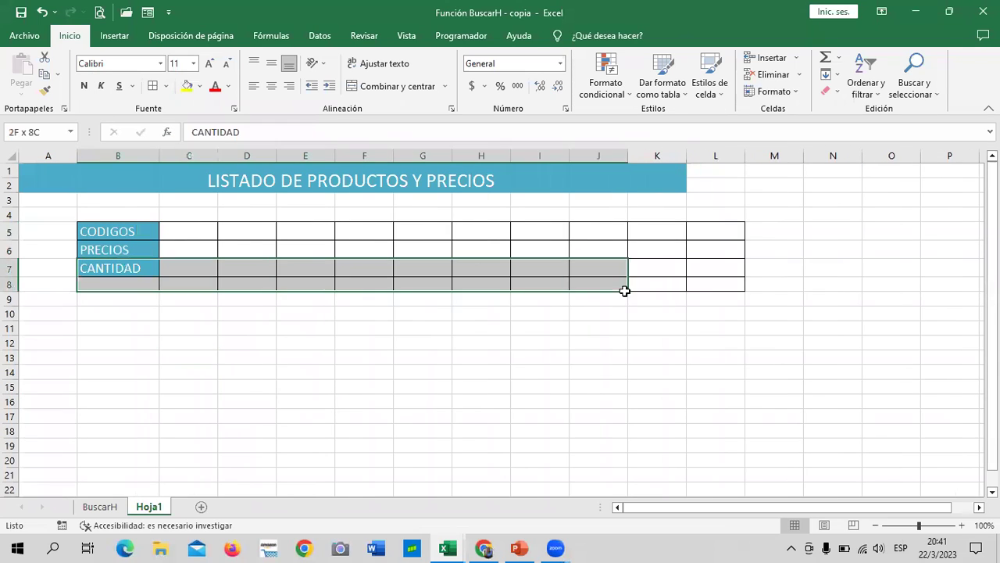
Remove the borders from the extra row 8 and restore full borders on the CANTIDAD row.
drag(153, 273, 687, 290)
click(669, 323)
drag(125, 283, 722, 287)
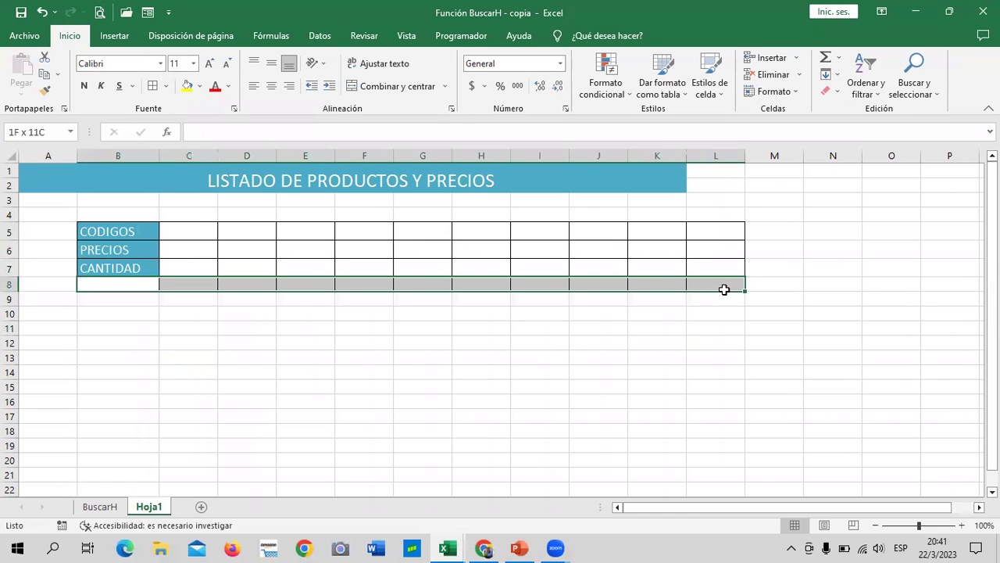
click(167, 86)
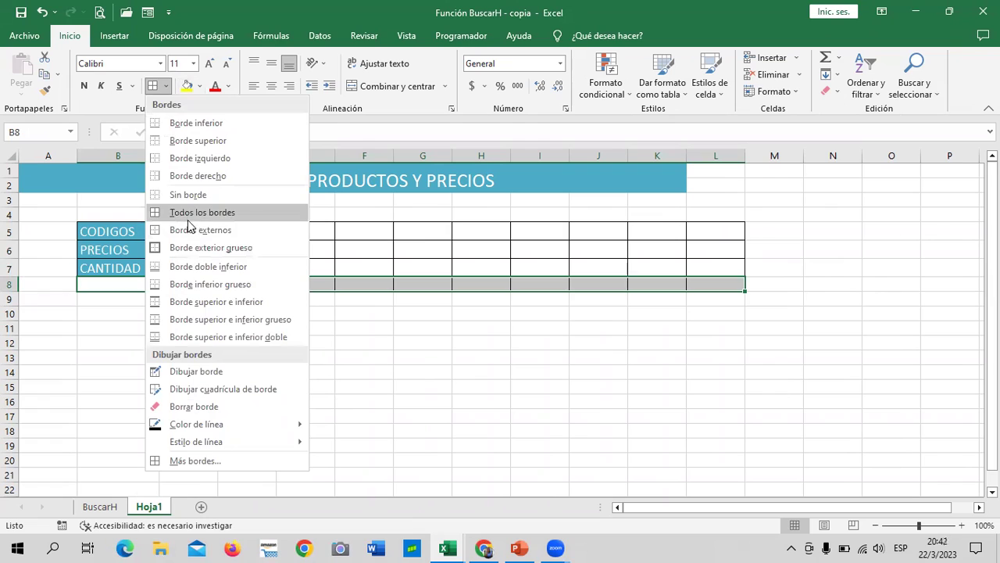
click(191, 195)
click(186, 340)
drag(132, 262, 704, 266)
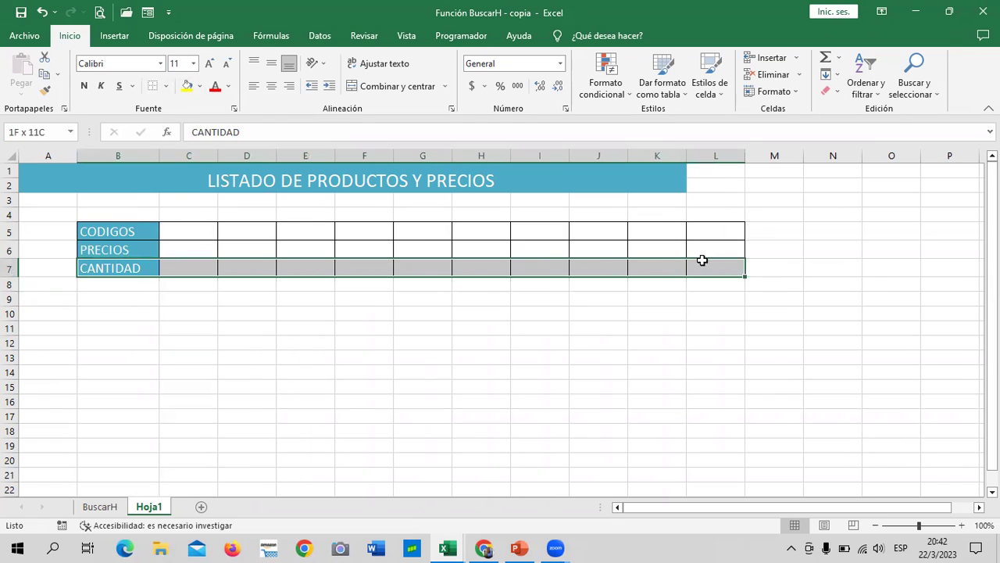
click(165, 86)
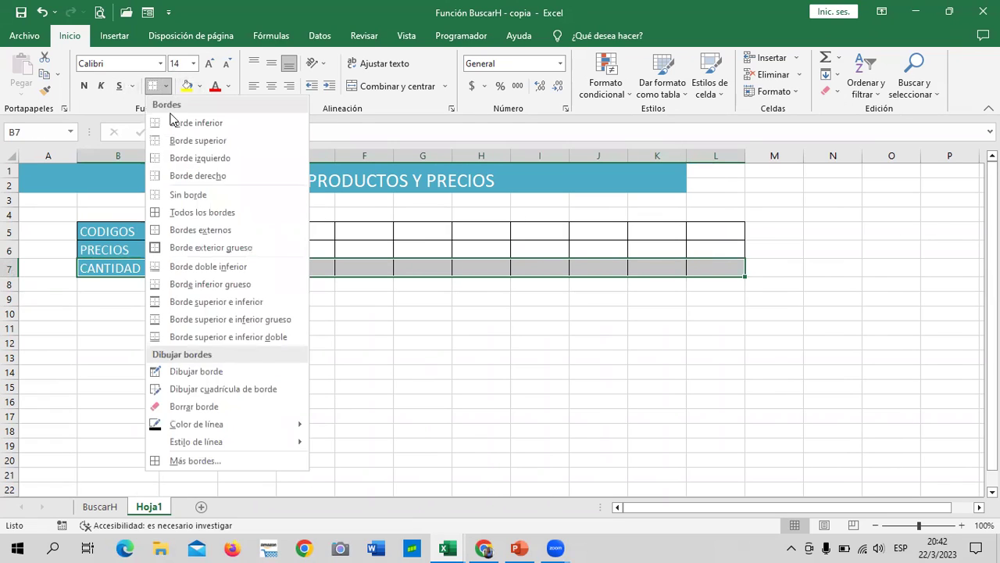
click(195, 211)
click(238, 353)
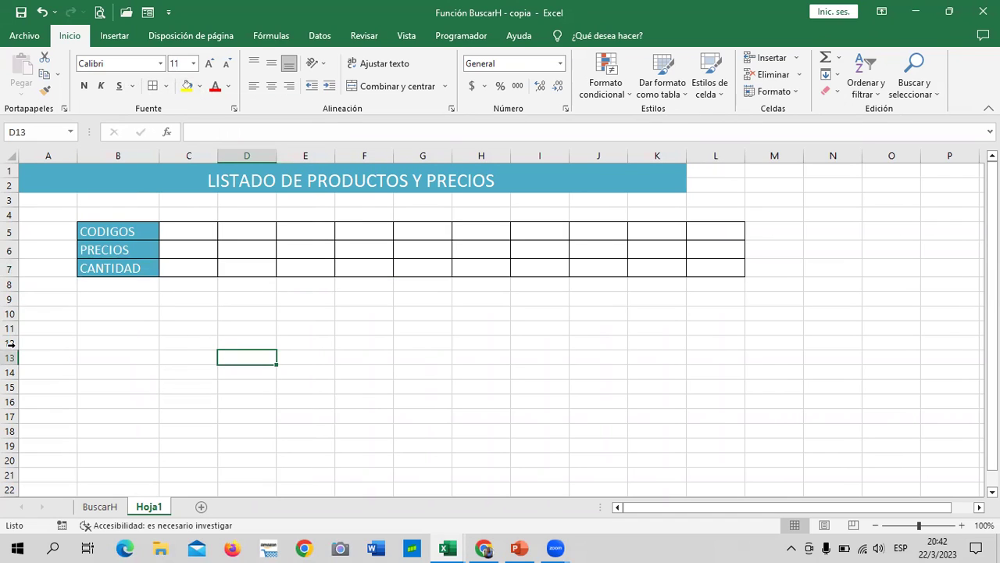
Type the headings CODIGO in B11 and PRECIO in C11, then select both.
click(123, 332)
text(CO)
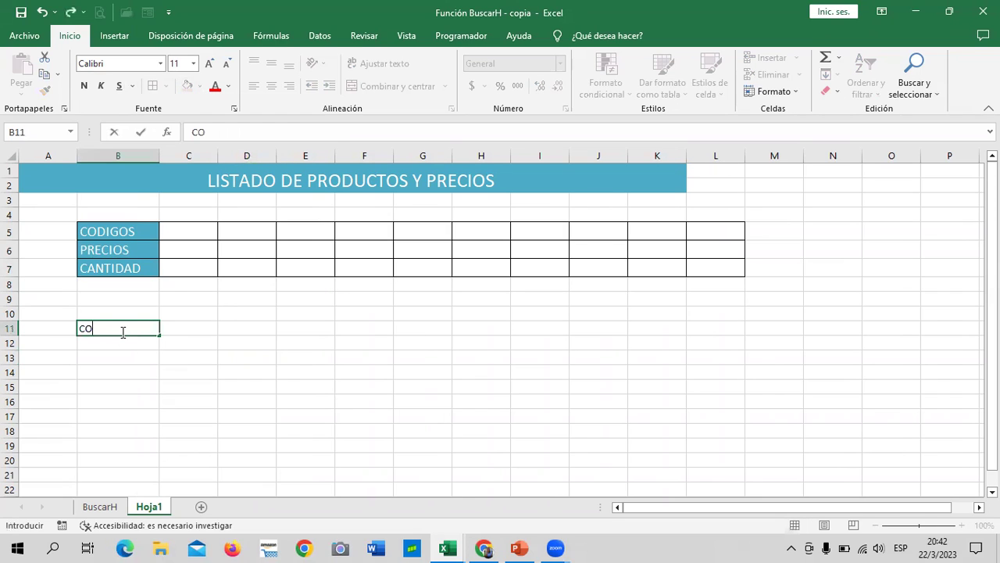
text(DIGO)
key(Return)
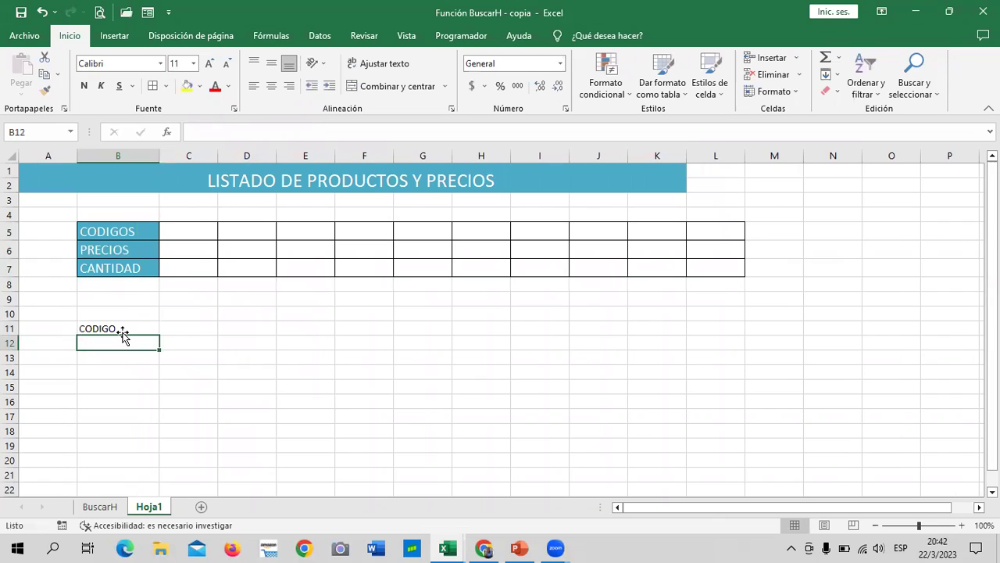
drag(179, 326, 189, 319)
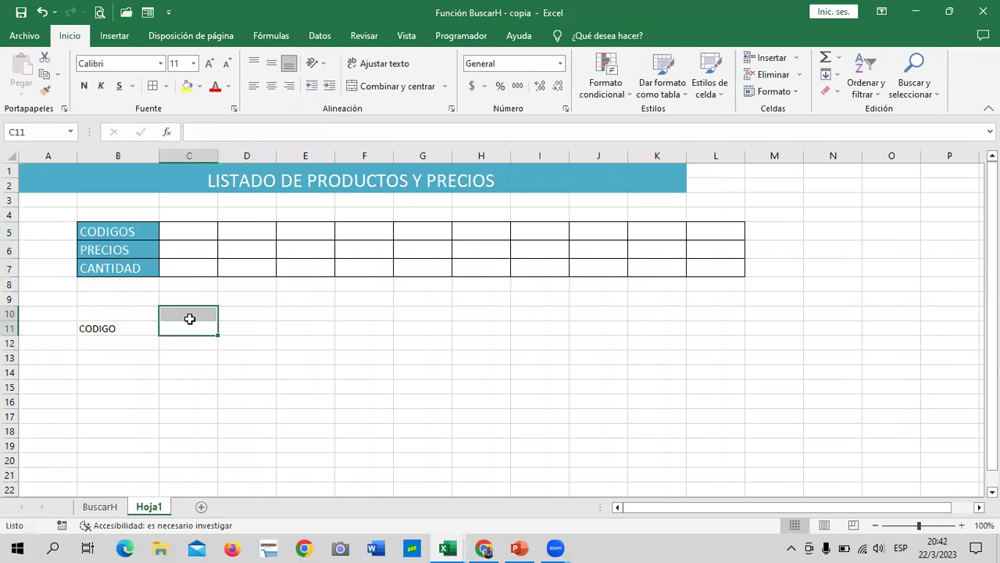
click(140, 345)
click(194, 325)
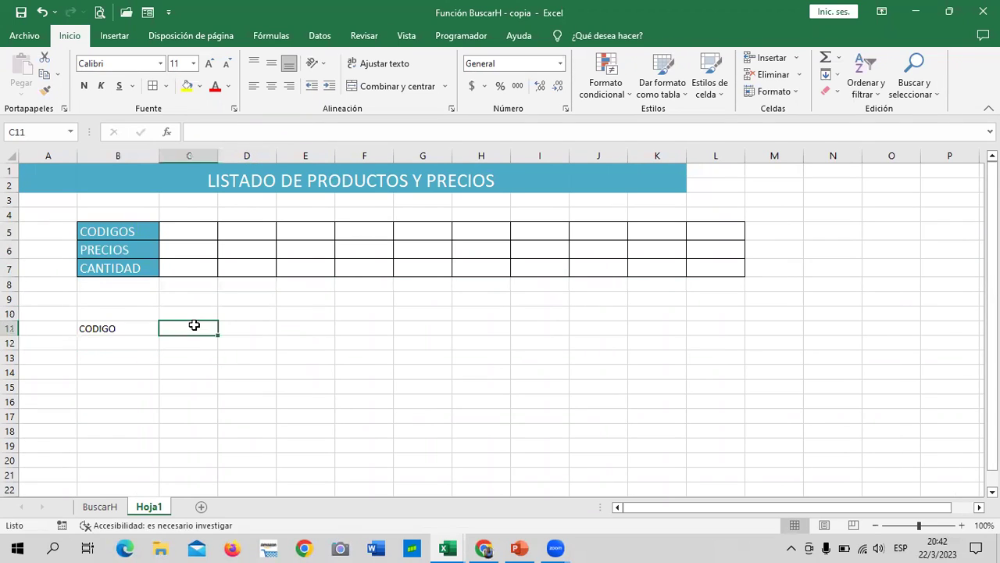
text(PRECIO)
key(Return)
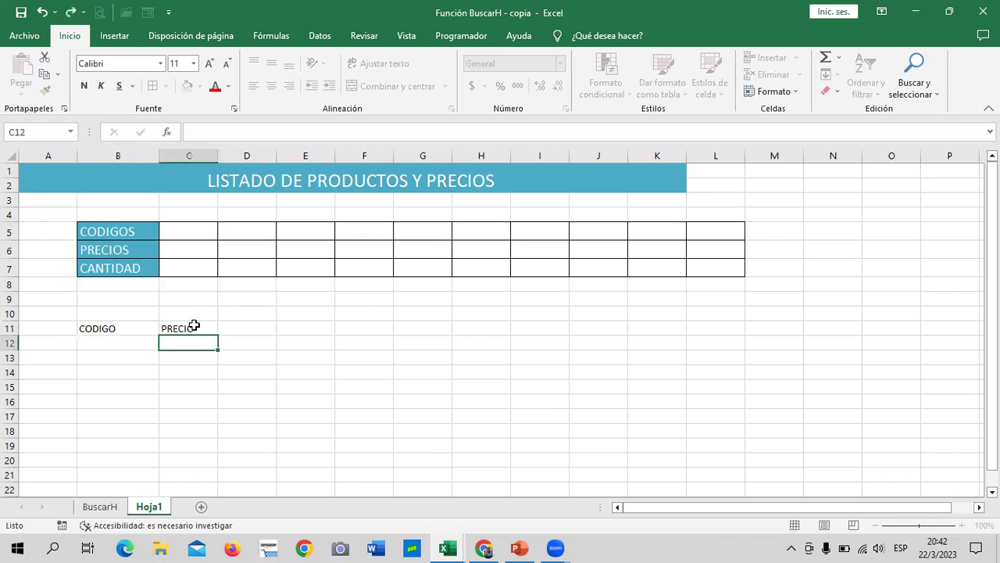
click(113, 338)
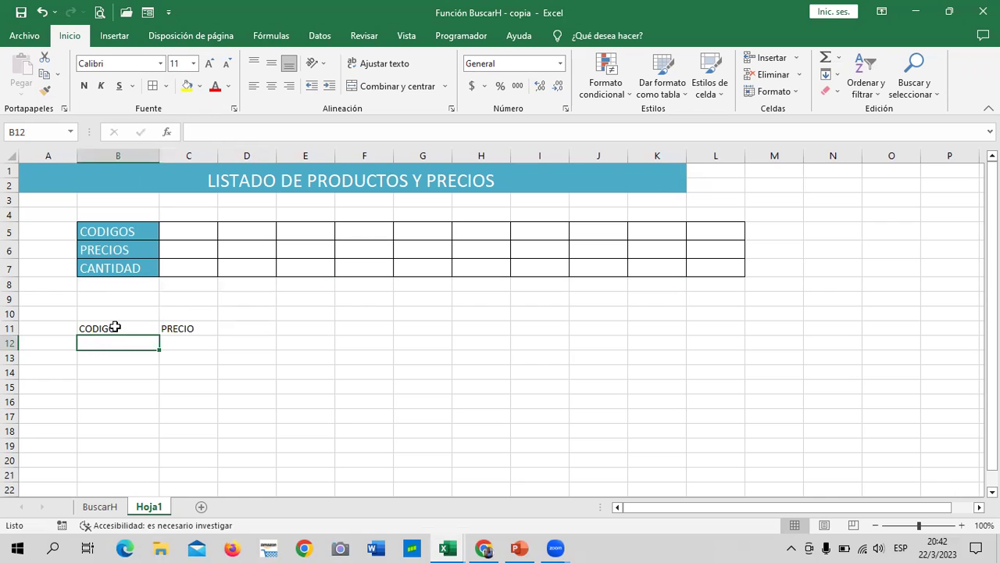
drag(115, 328, 185, 328)
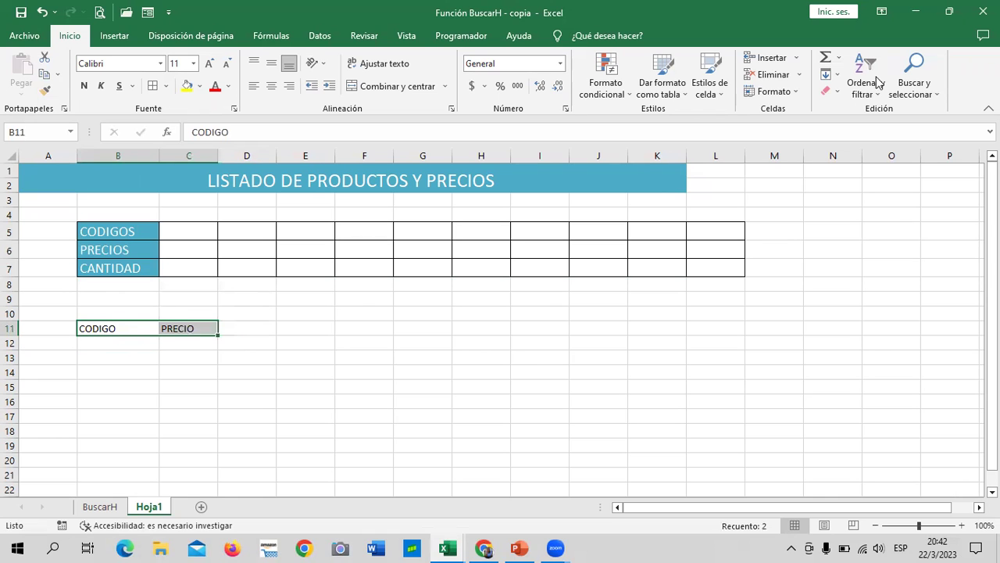
click(709, 84)
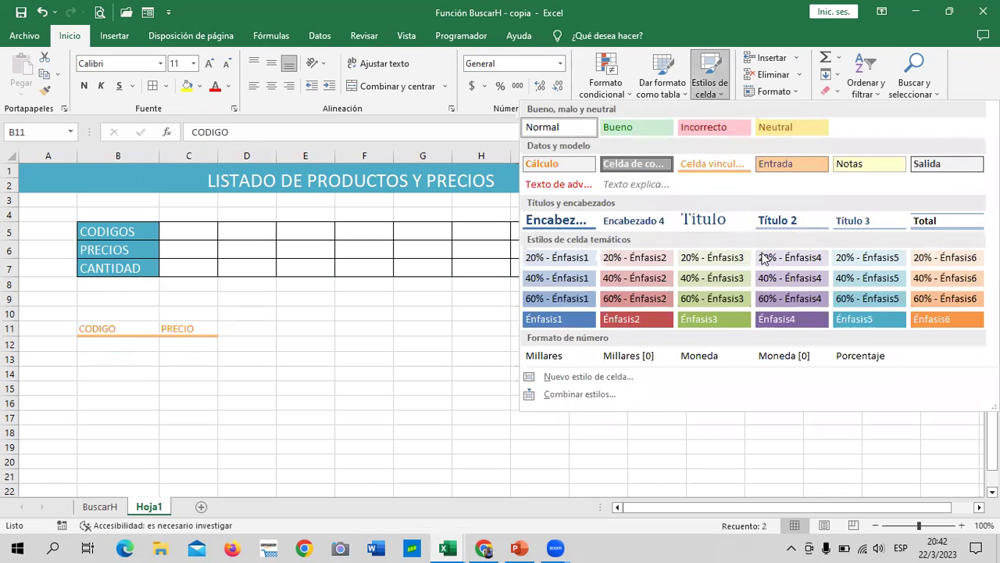
Give CODIGO and PRECIO the Énfasis5 style at a larger size, and border B11:C12.
click(871, 319)
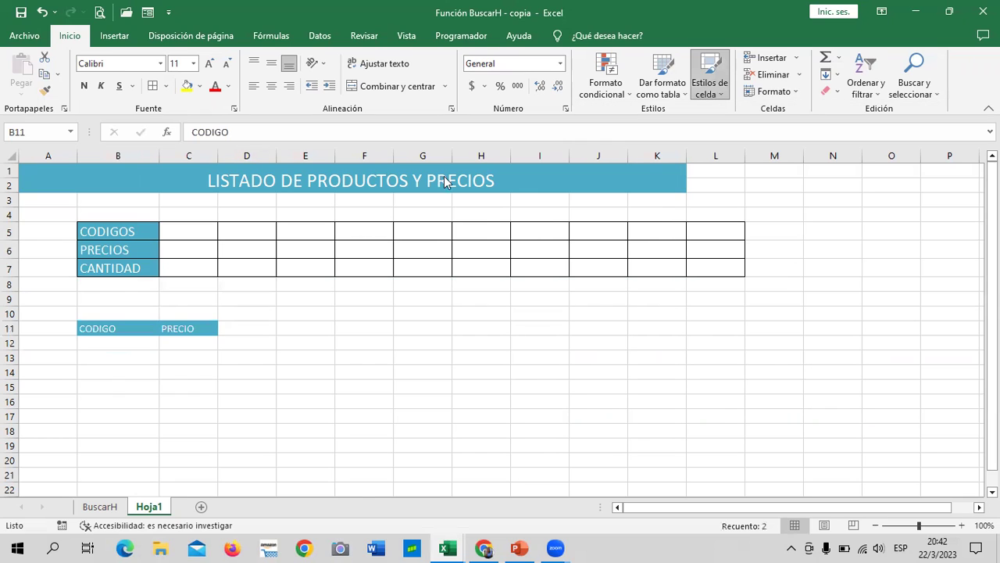
click(209, 63)
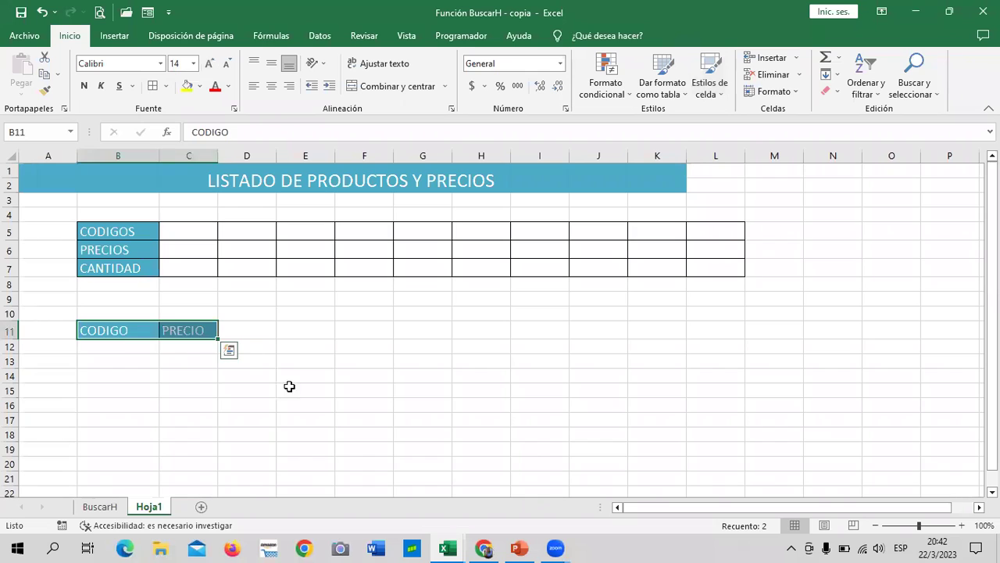
click(344, 388)
click(145, 351)
click(192, 347)
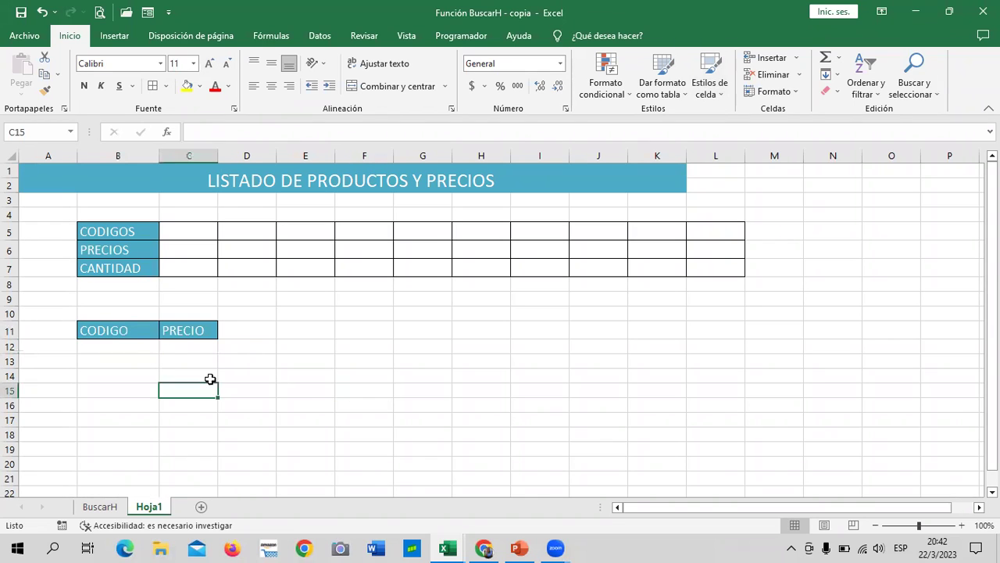
drag(133, 331, 209, 344)
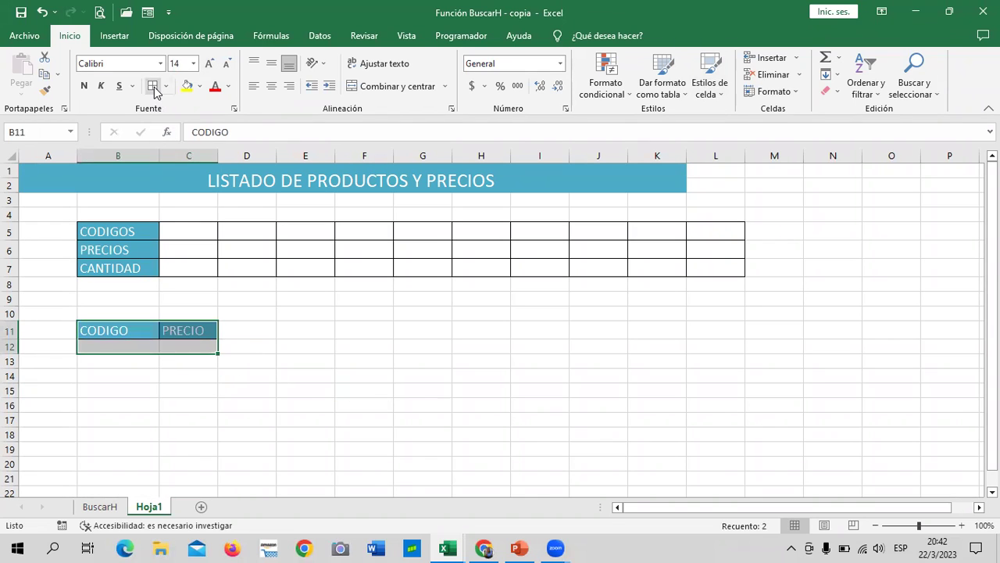
click(328, 375)
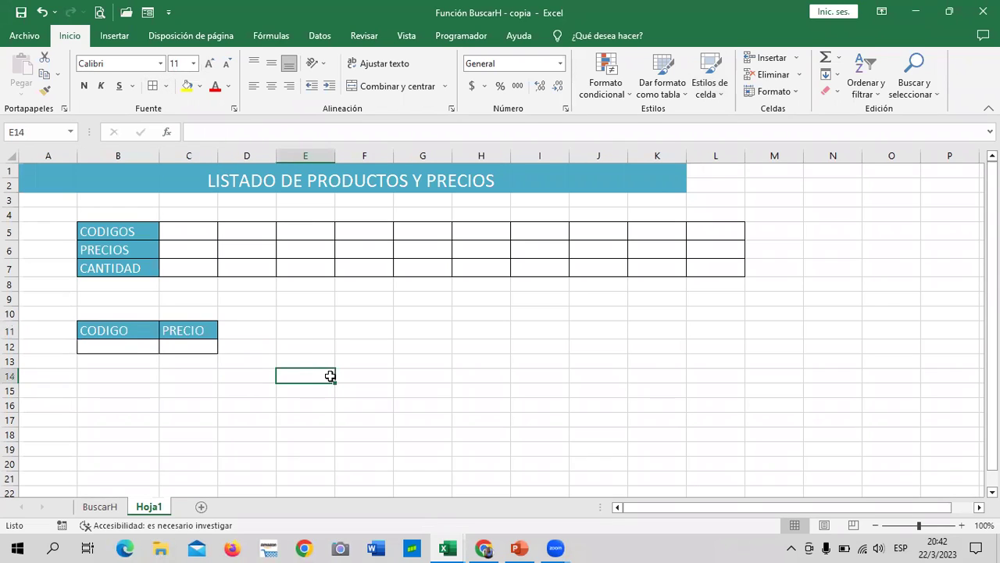
Add a TOTALES header in D11 with bordered D11:D12, Énfasis5 style and size 14.
click(251, 330)
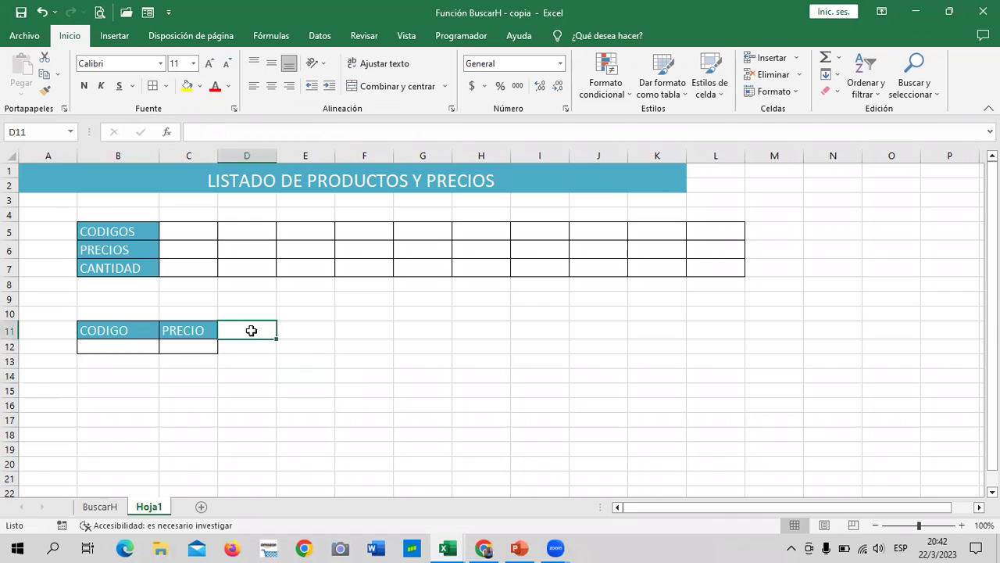
text(TOTALE)
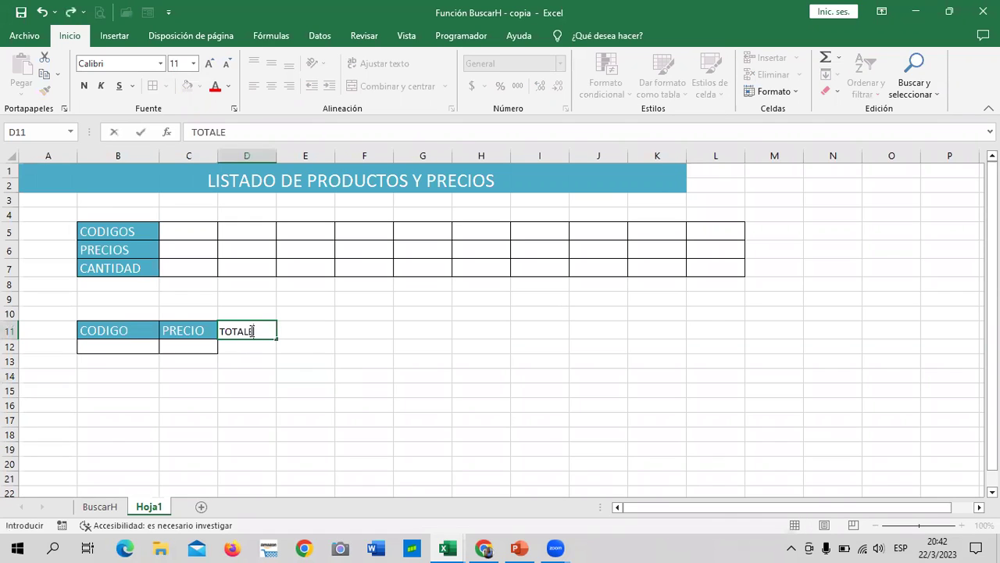
key(Return)
click(338, 344)
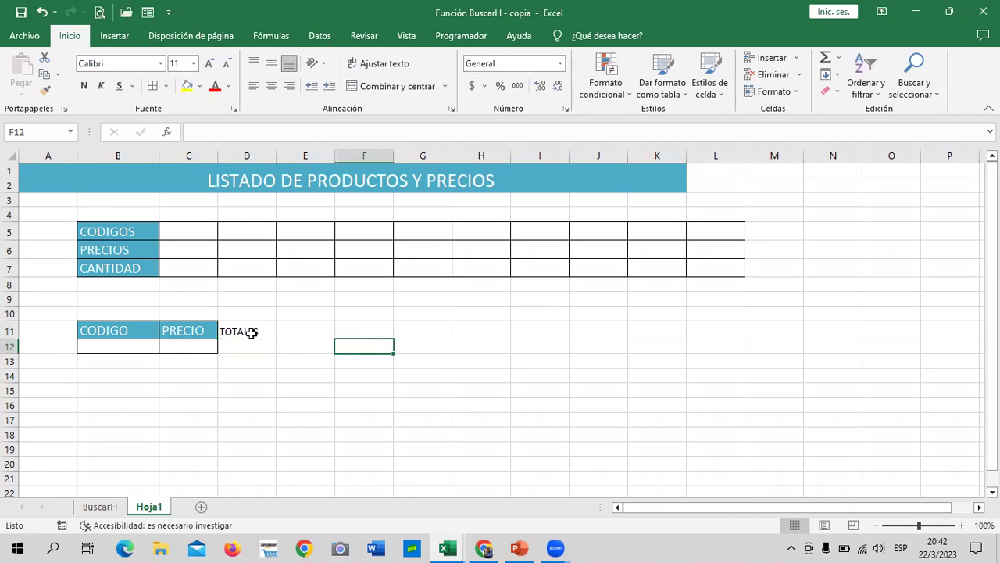
drag(252, 331, 247, 347)
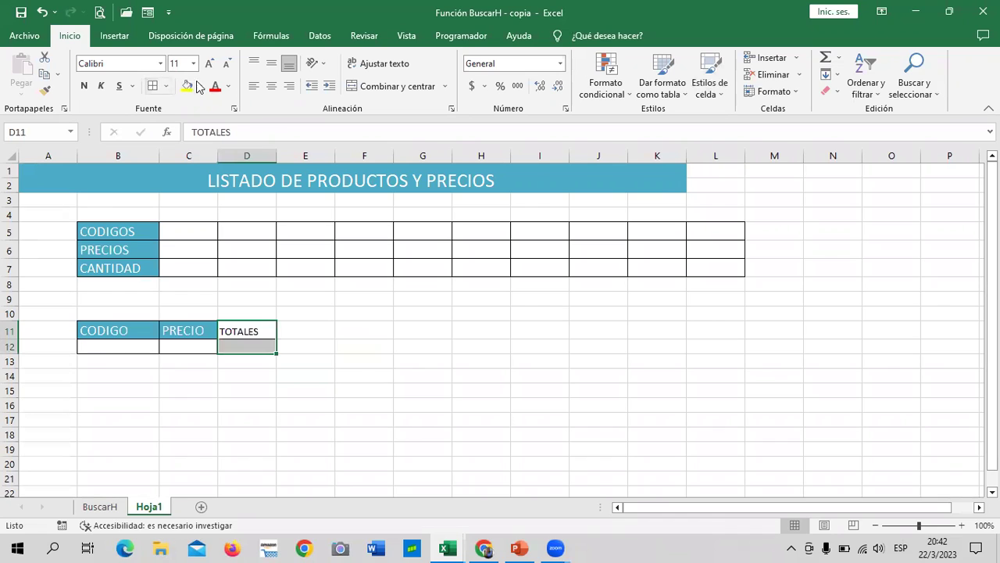
click(401, 392)
click(261, 330)
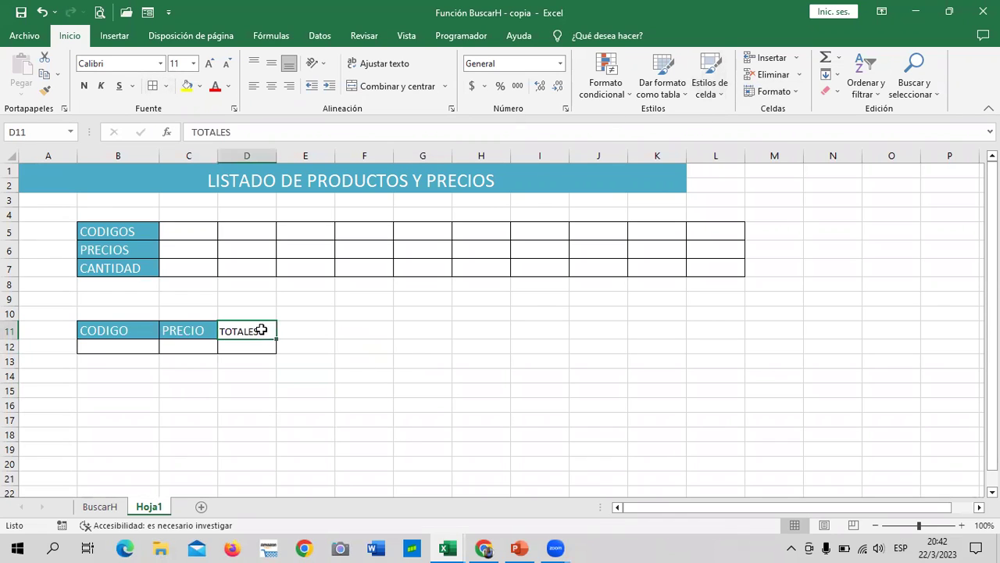
click(709, 79)
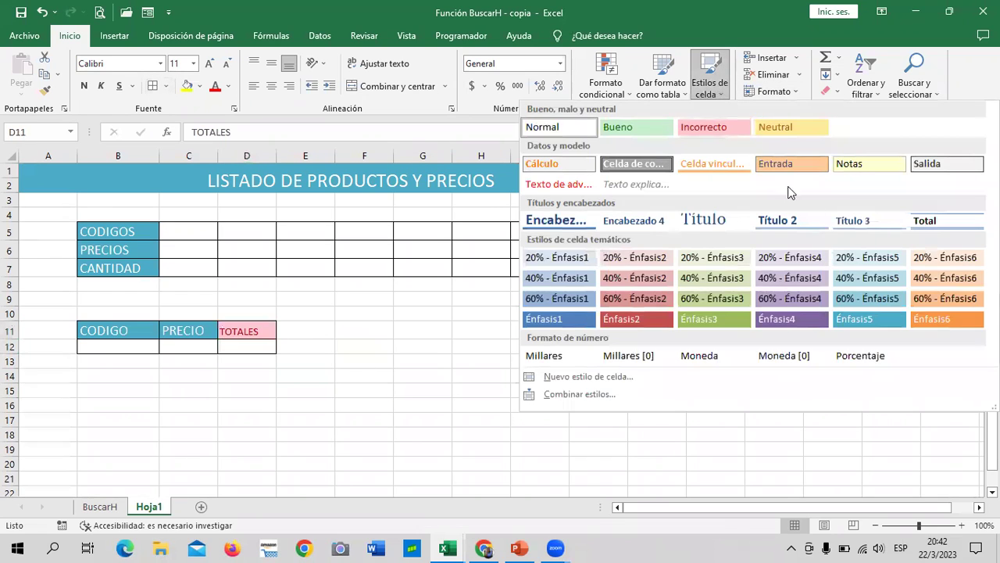
click(870, 317)
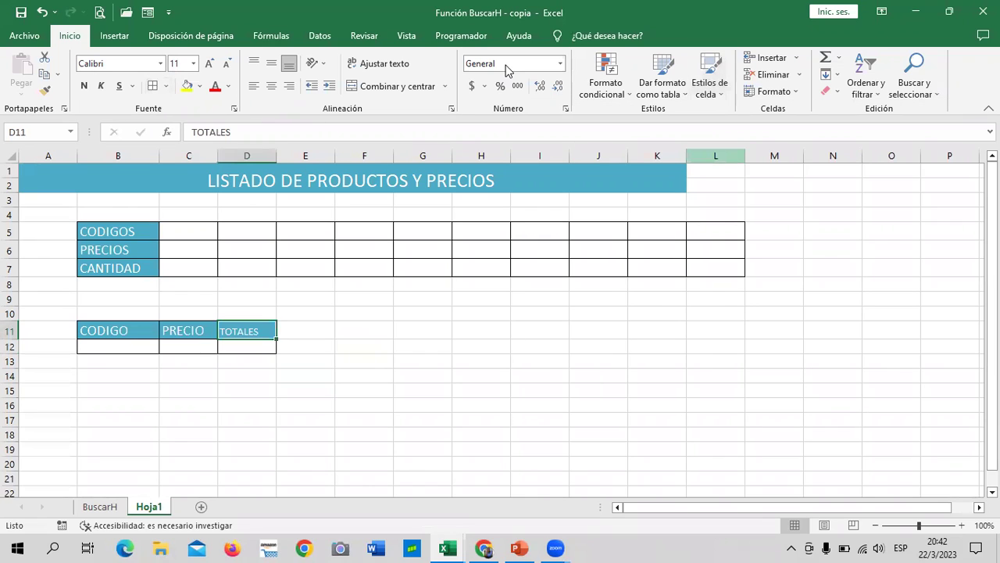
click(209, 64)
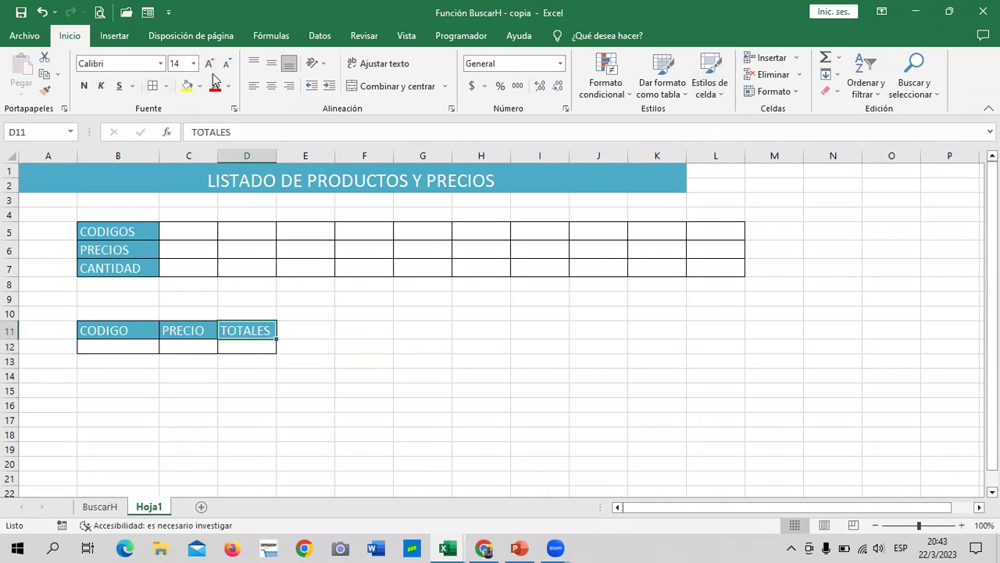
click(407, 347)
click(212, 228)
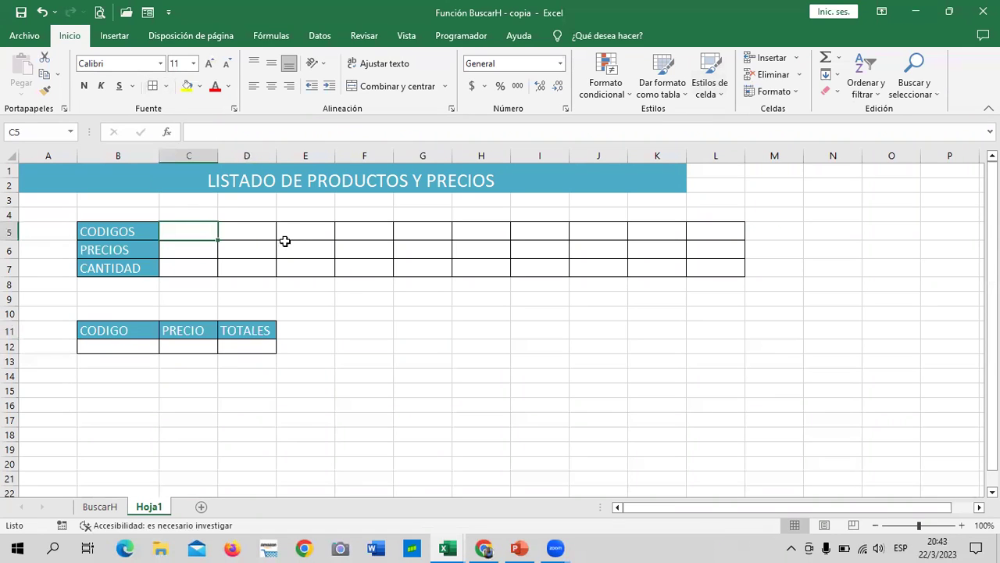
Enter A001 in C5 and fill codes A002–A010 across row 5 to L5.
text(A001)
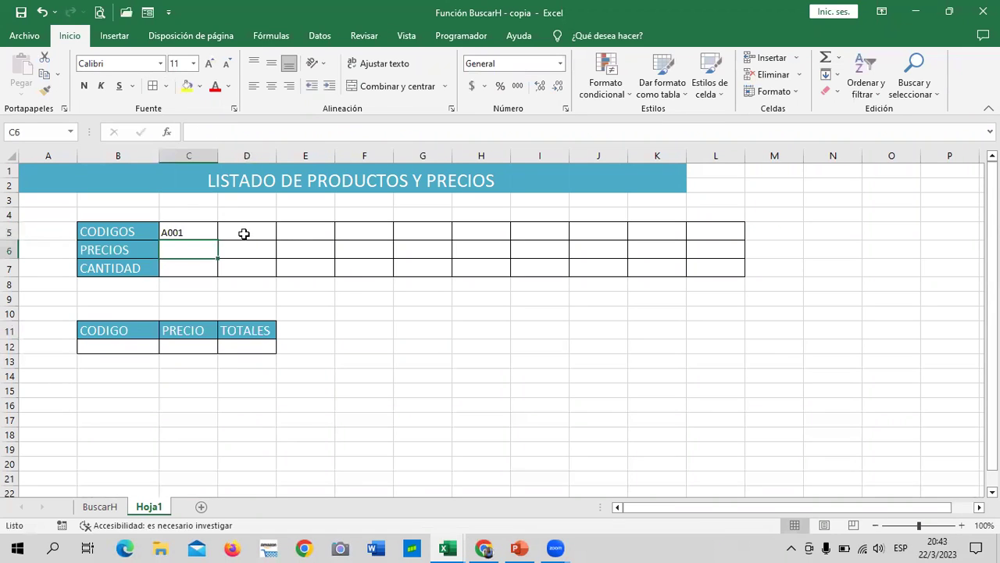
click(201, 232)
drag(218, 240, 722, 239)
drag(677, 361, 663, 331)
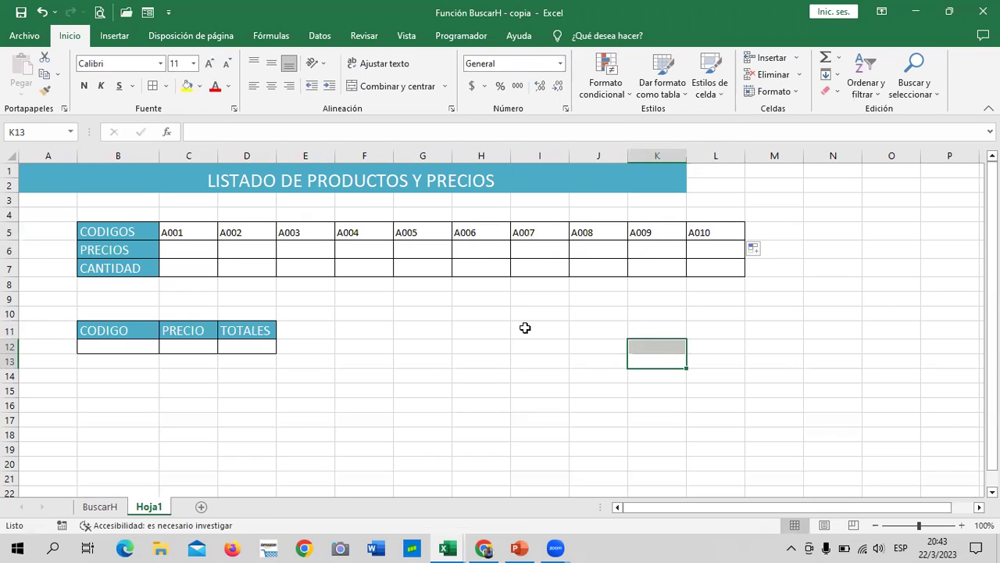
Centre the CODIGOS, PRECIOS and CANTIDAD labels in B5:B7.
click(191, 247)
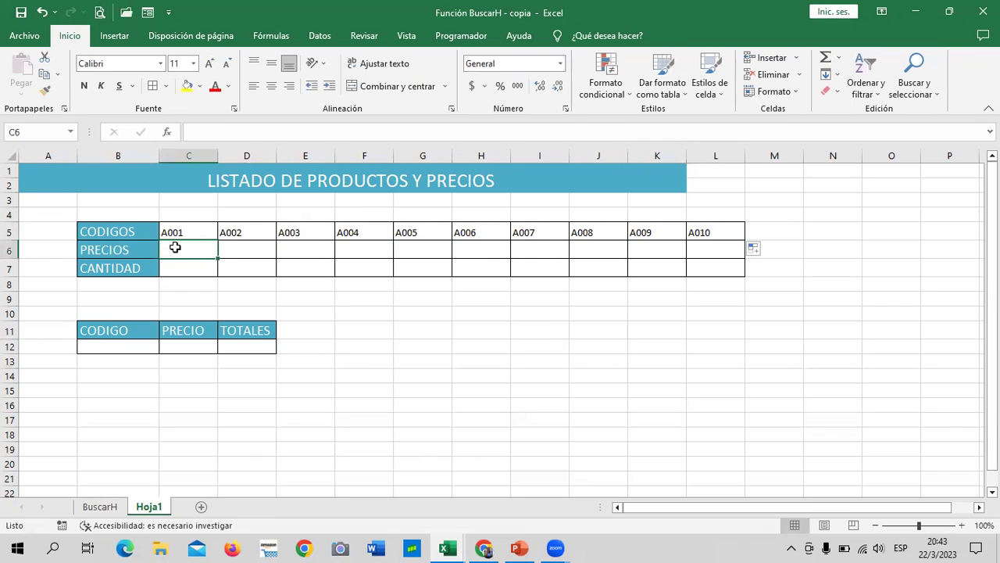
drag(123, 232, 126, 266)
click(272, 91)
Apply Accounting format to the price cells C6:L6.
drag(190, 247, 698, 252)
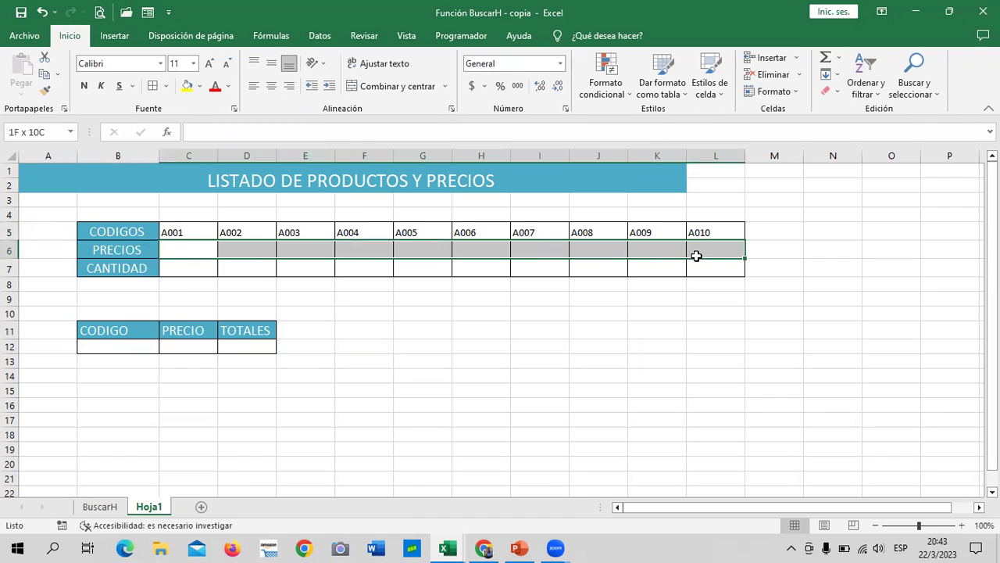
click(471, 88)
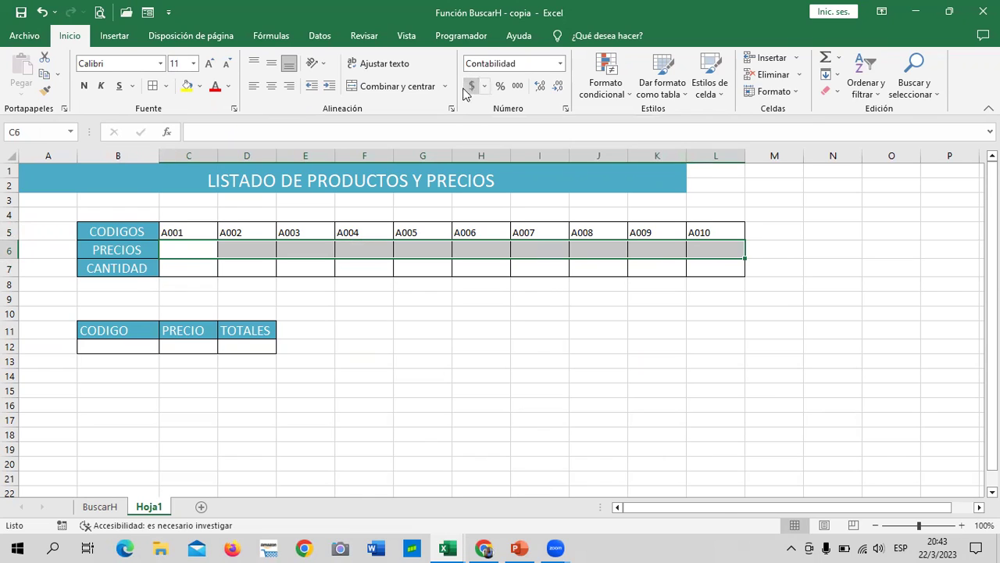
click(188, 244)
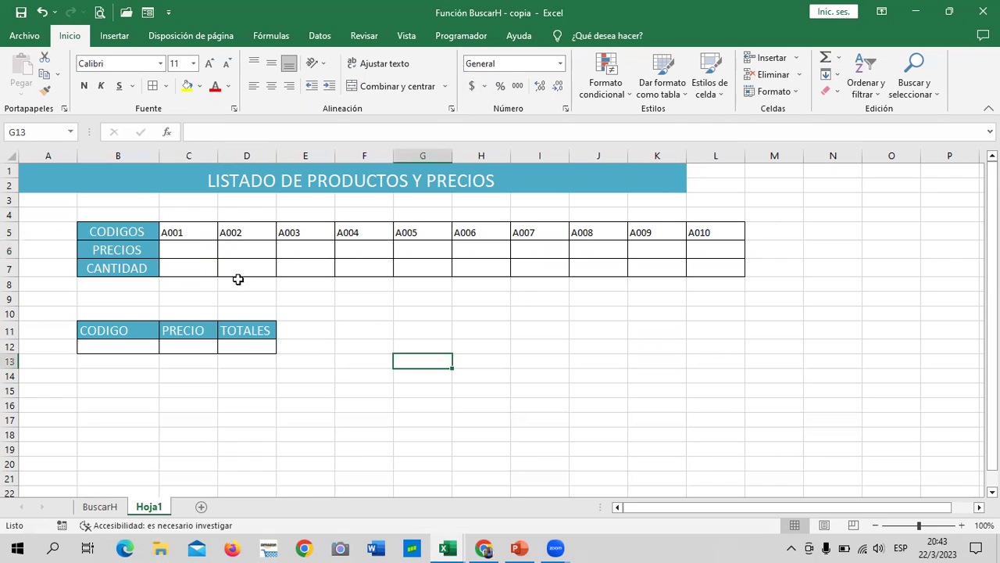
Enter 10 in C6 and fill it across row 6 as an increasing series.
text(10)
key(Return)
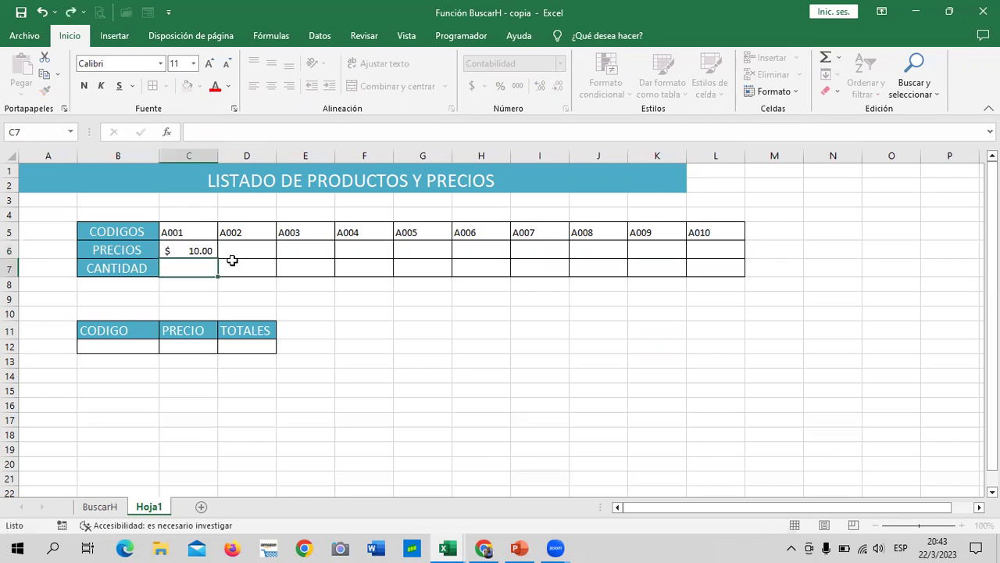
click(364, 330)
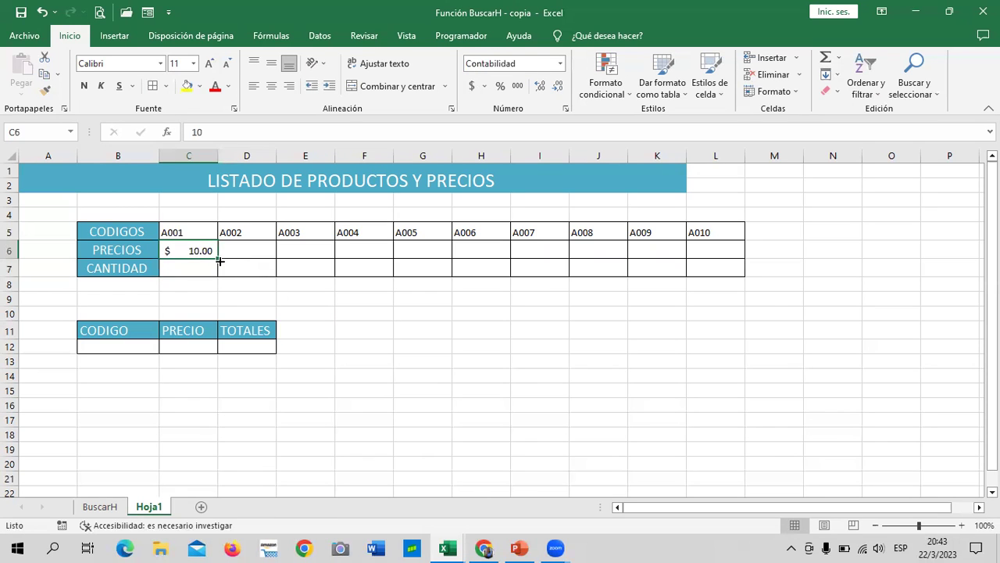
drag(220, 262, 742, 261)
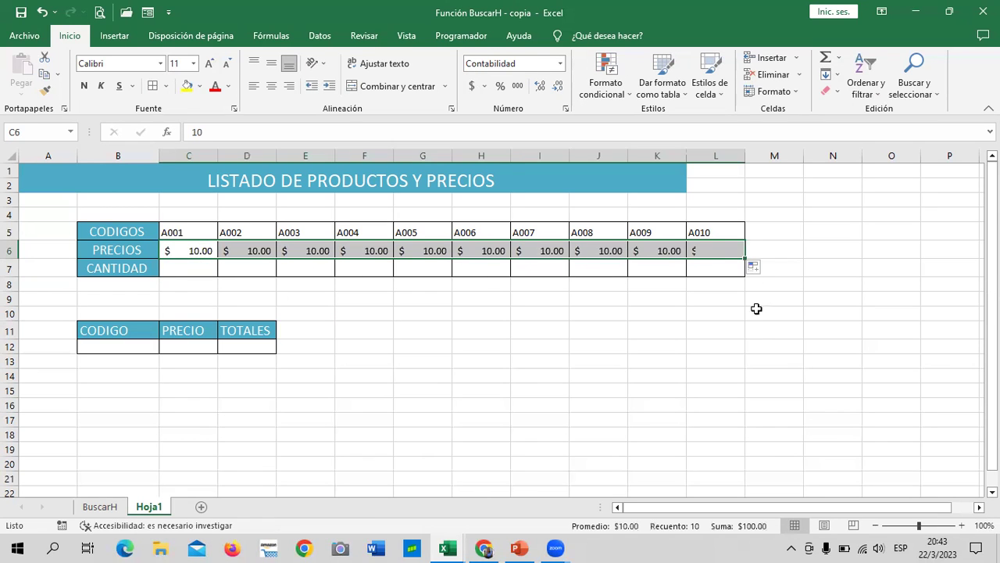
click(756, 333)
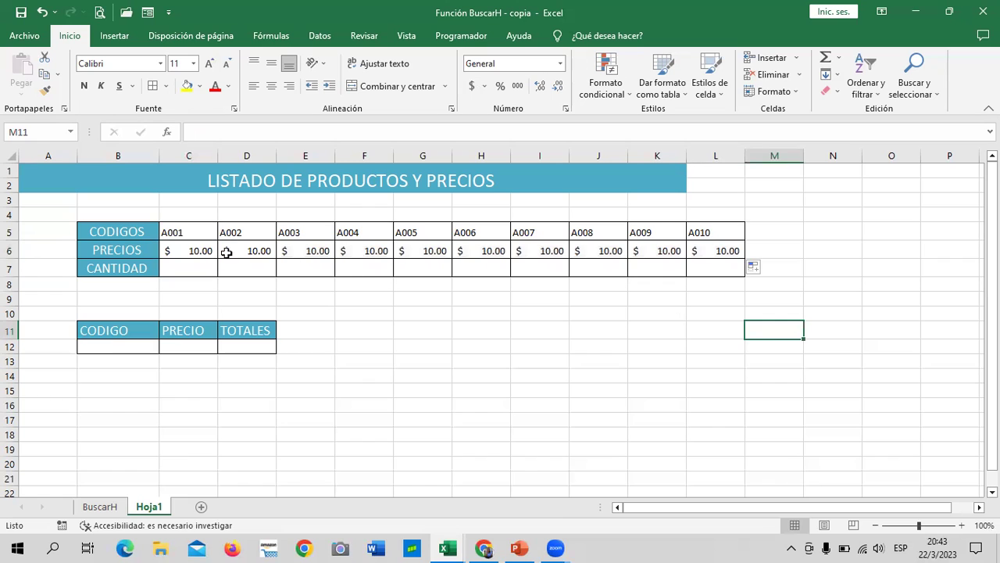
click(758, 266)
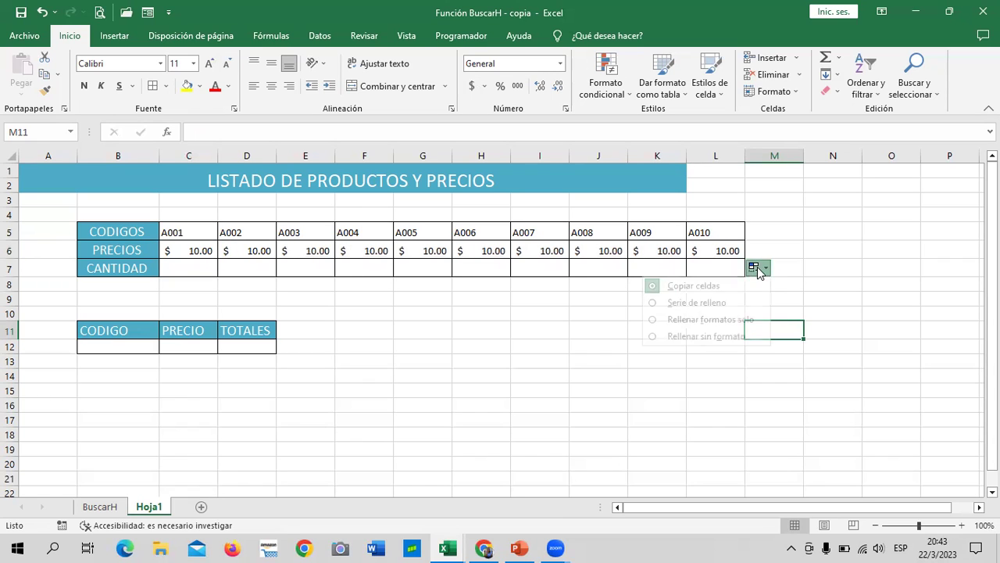
click(735, 301)
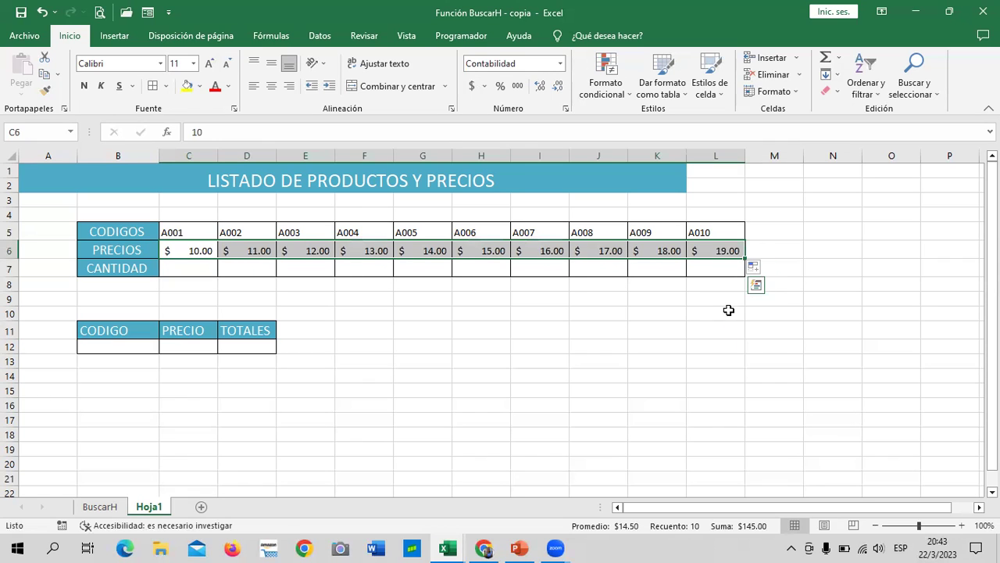
Clear the prices after C6 and enter 15 as the second price in D6.
drag(599, 376, 599, 361)
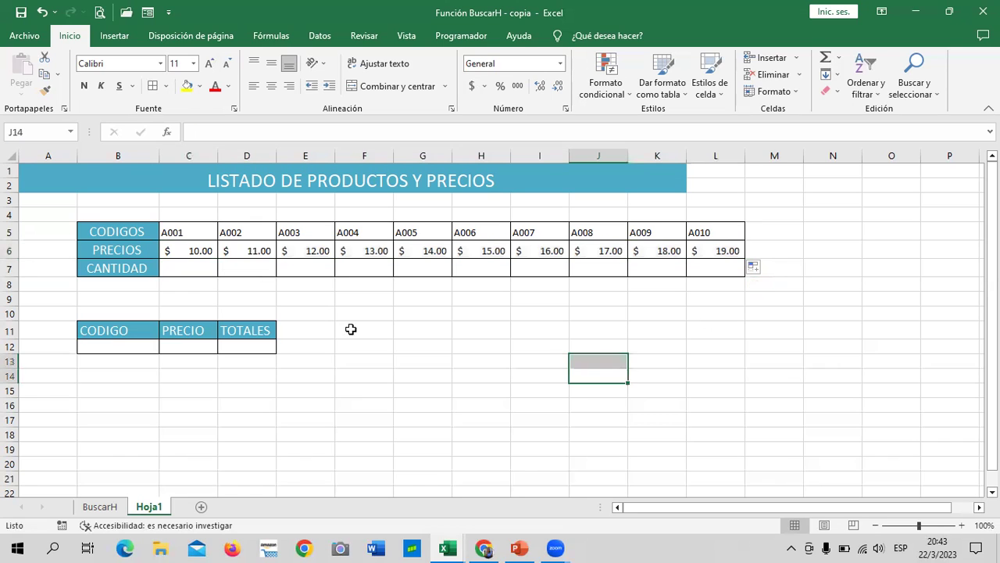
drag(250, 250, 698, 251)
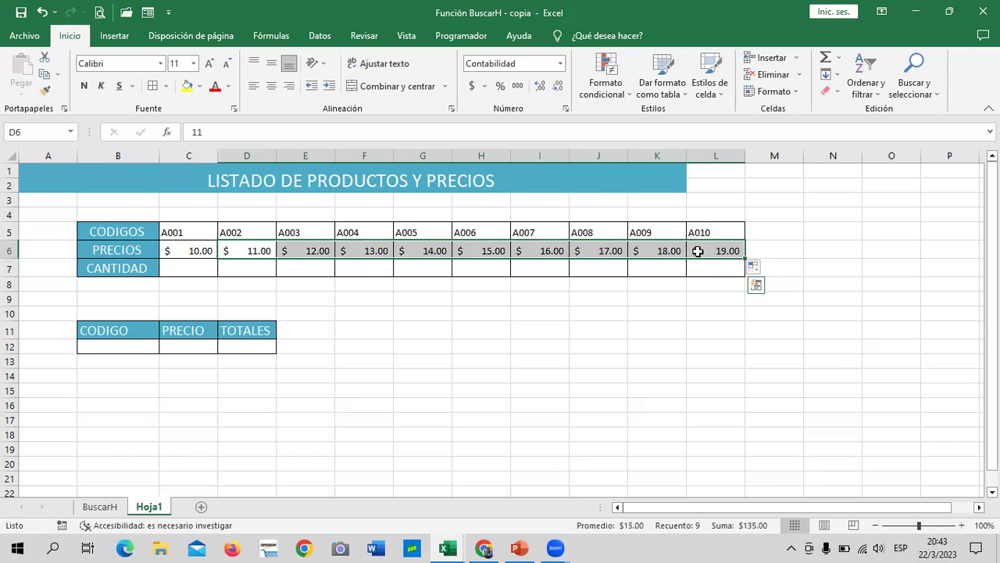
key(Delete)
drag(539, 376, 539, 361)
click(247, 251)
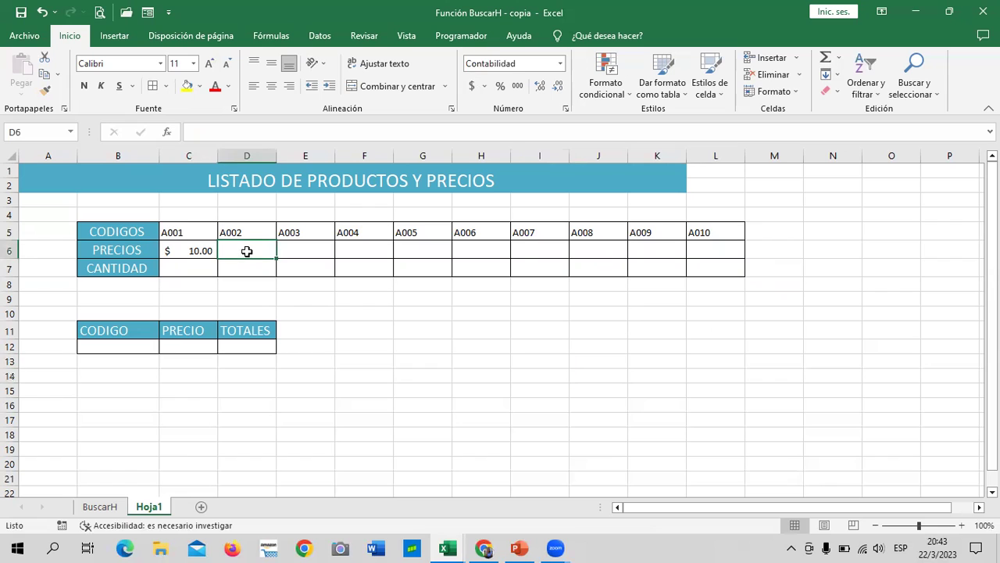
text(15)
key(Return)
Extend the 10, 15 prices to L6 so they rise to 55 in steps of 5.
drag(344, 346, 342, 326)
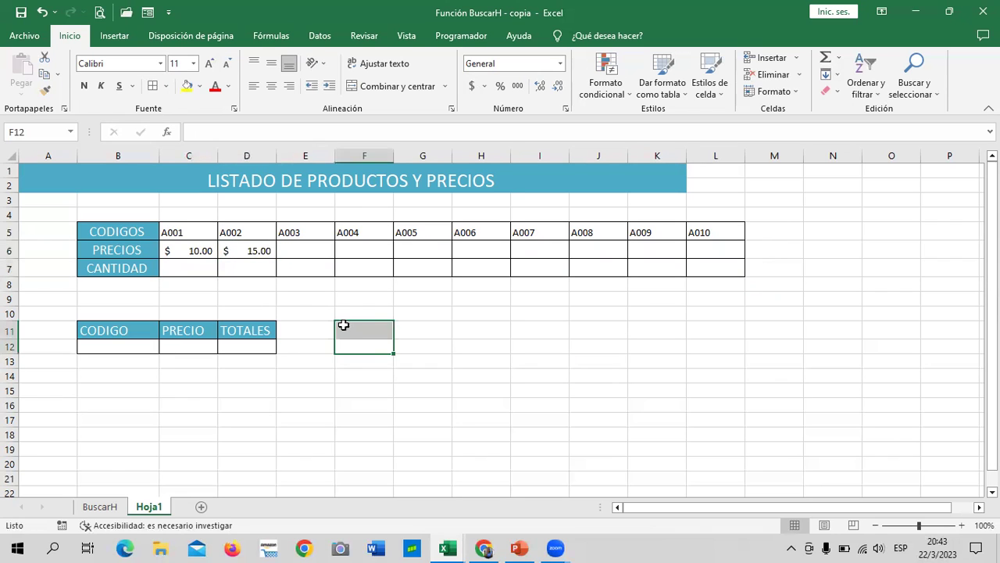
drag(190, 245, 719, 250)
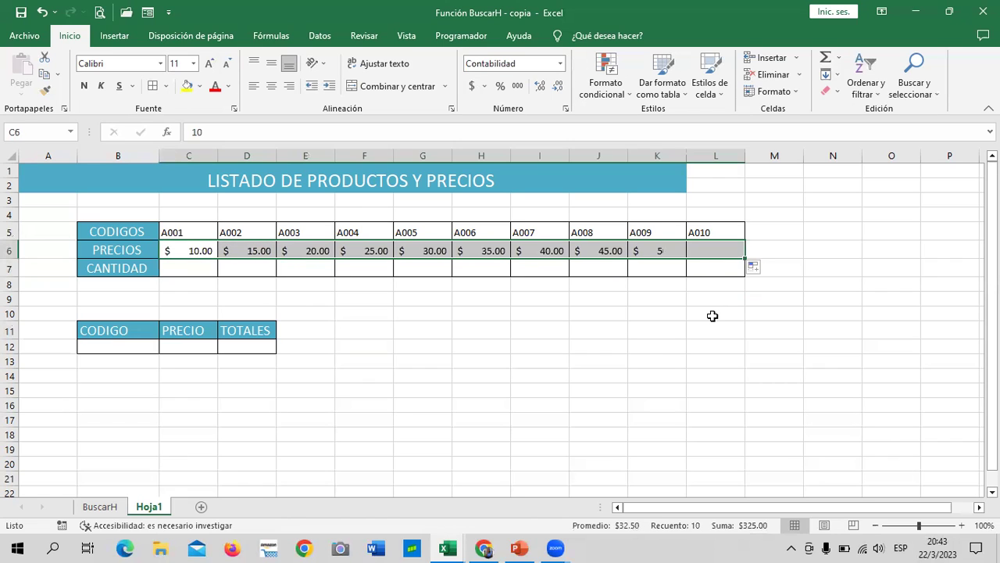
click(634, 363)
click(199, 270)
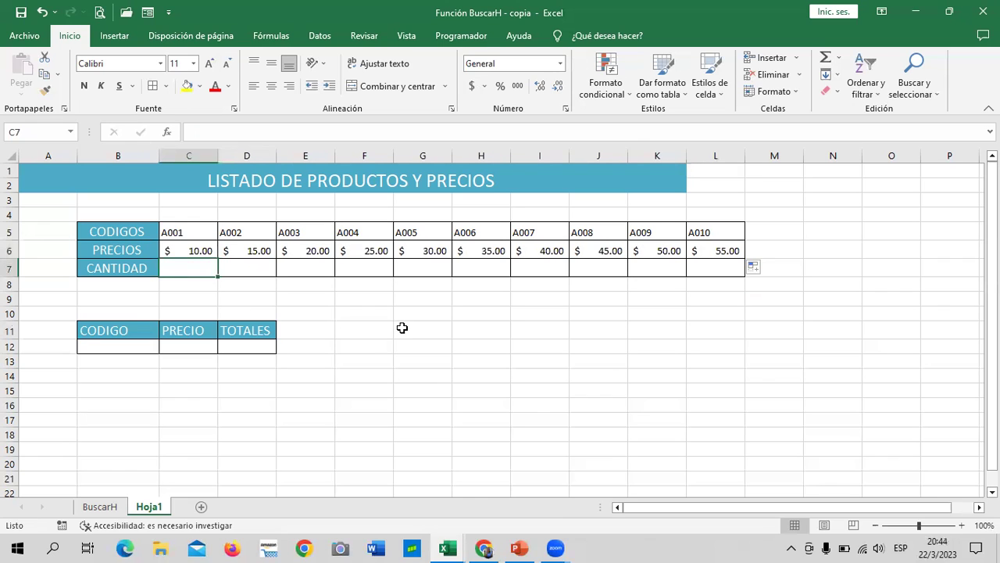
Enter quantities 5 and 10 in C7:D7 and extend the series to 50 at L7.
text(5)
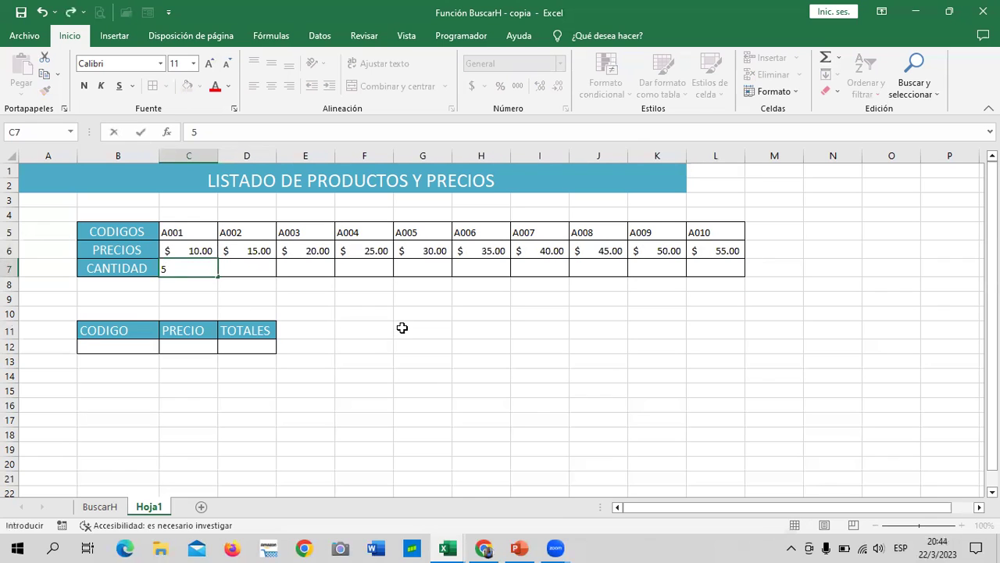
key(Tab)
text(10)
key(Return)
drag(209, 270, 750, 275)
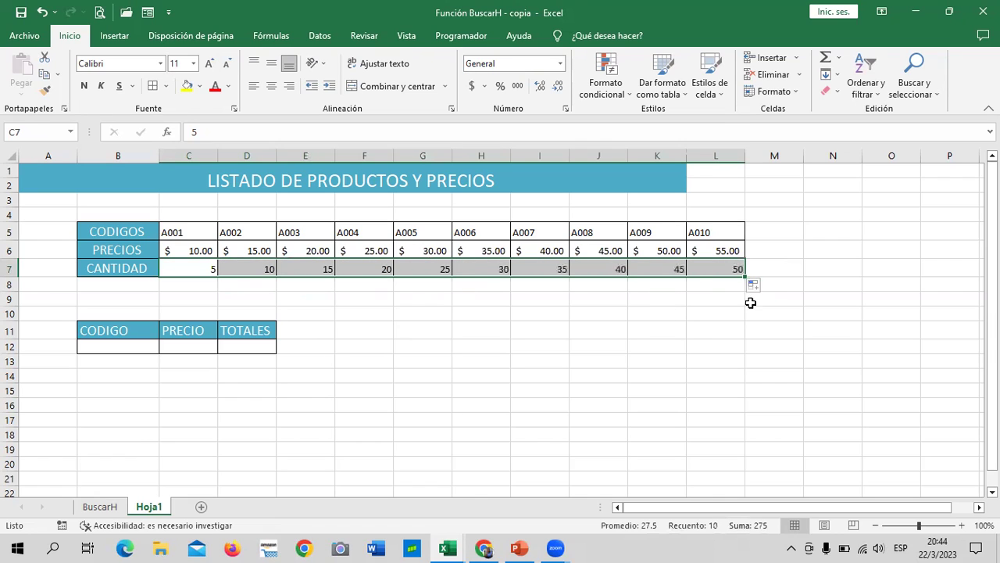
click(673, 358)
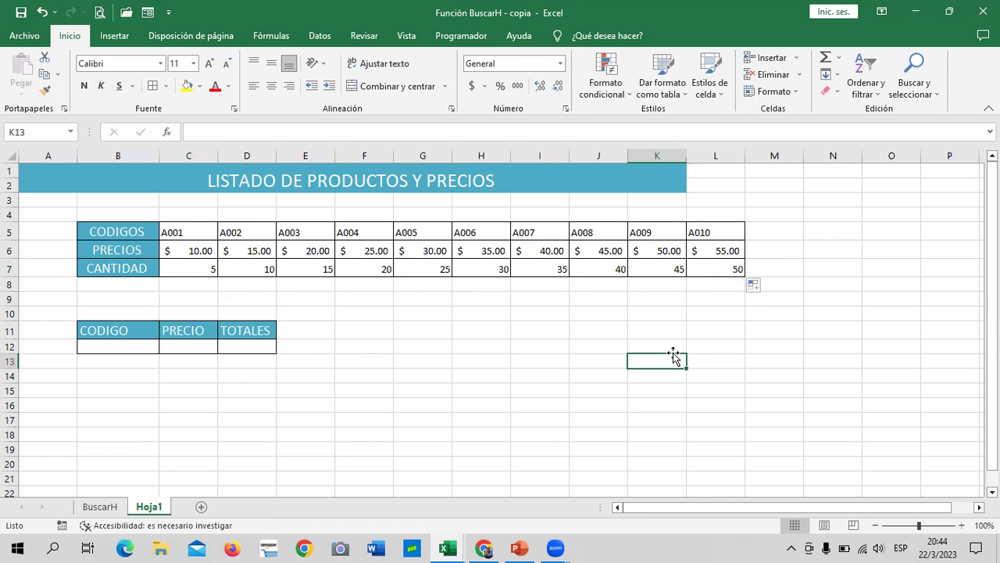
click(115, 342)
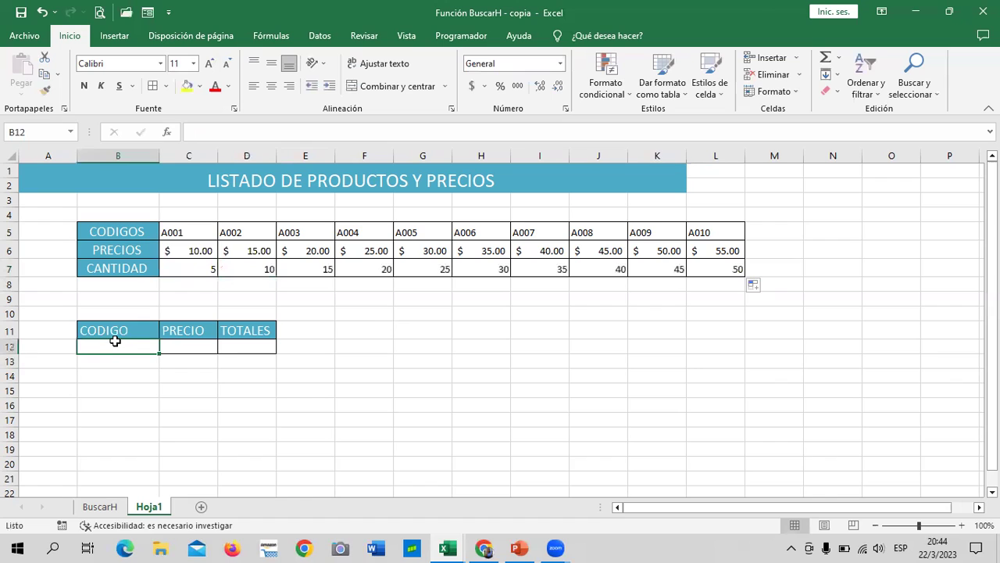
Set rows 11 and 12 to a row height of 15.
drag(9, 330, 9, 346)
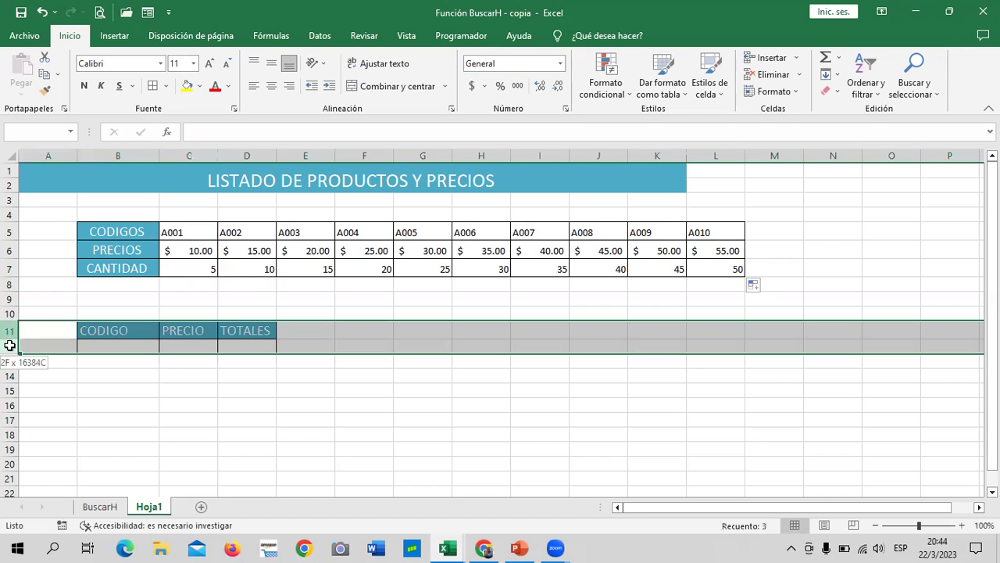
right_click(304, 342)
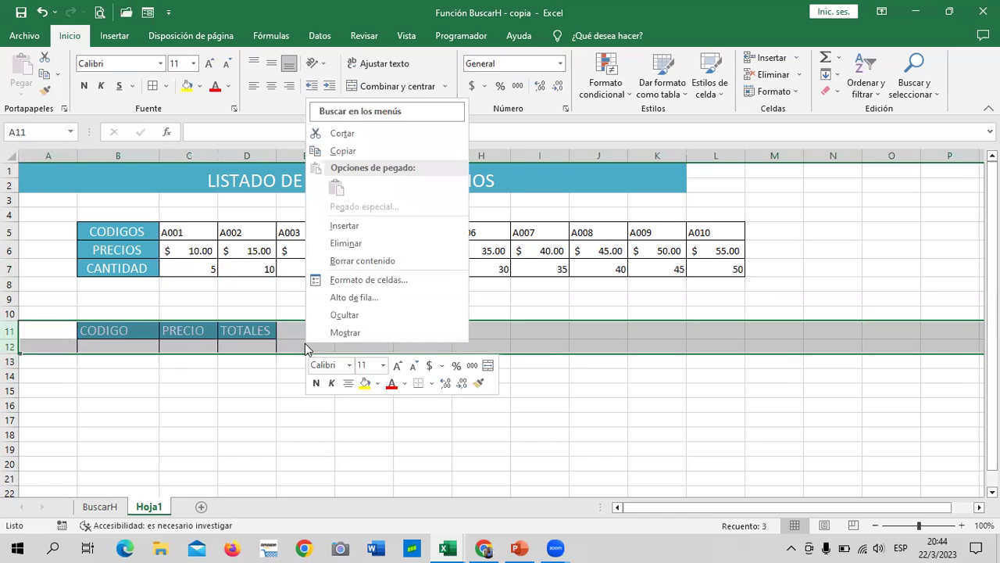
click(355, 298)
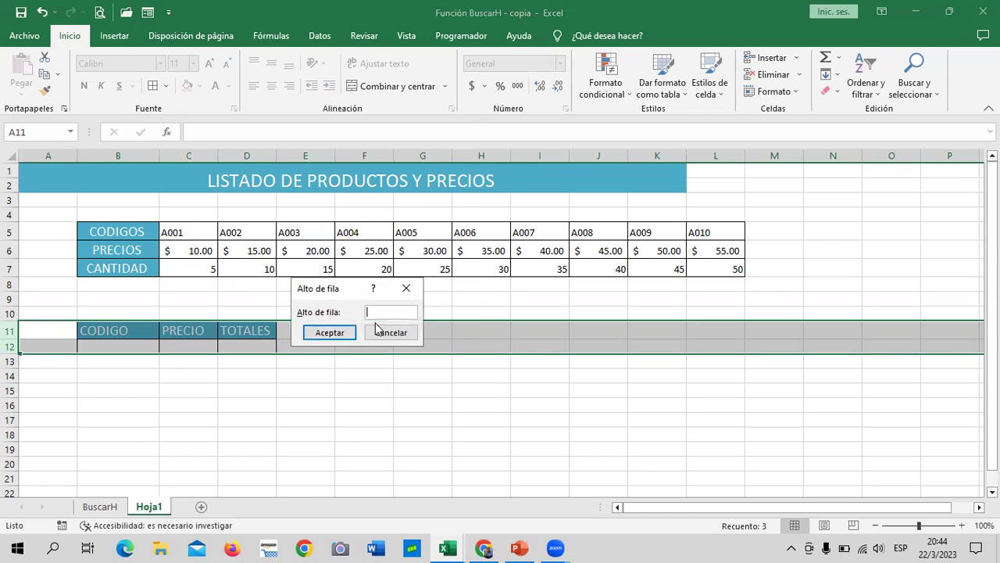
text(15)
key(Return)
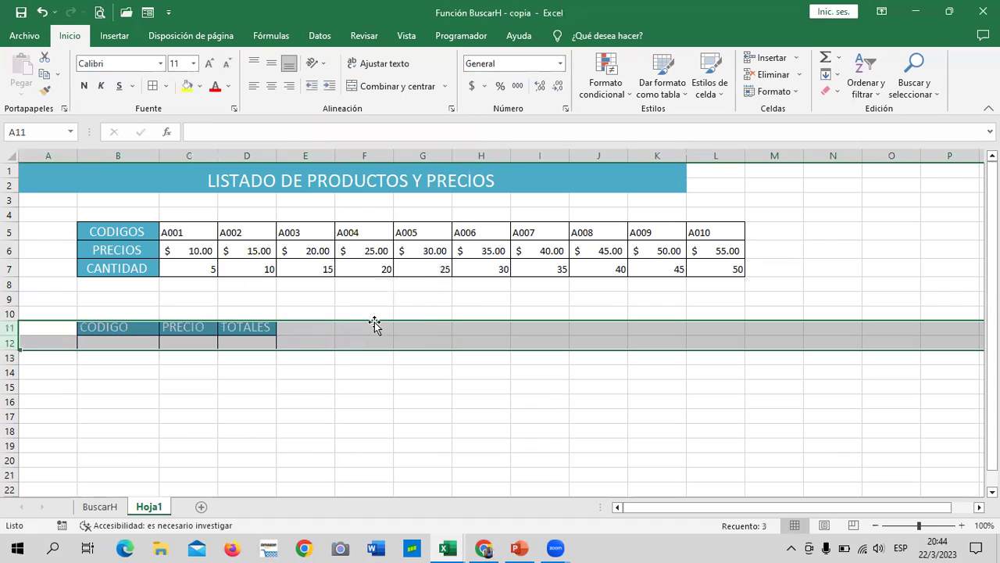
Change rows 11–12 to a taller row height.
right_click(358, 333)
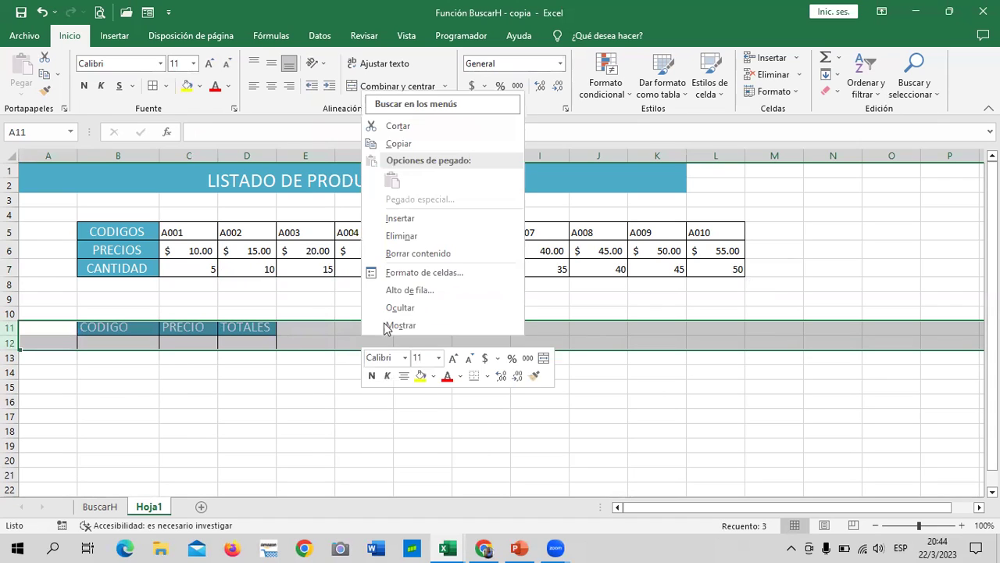
click(413, 288)
text(1)
key(Return)
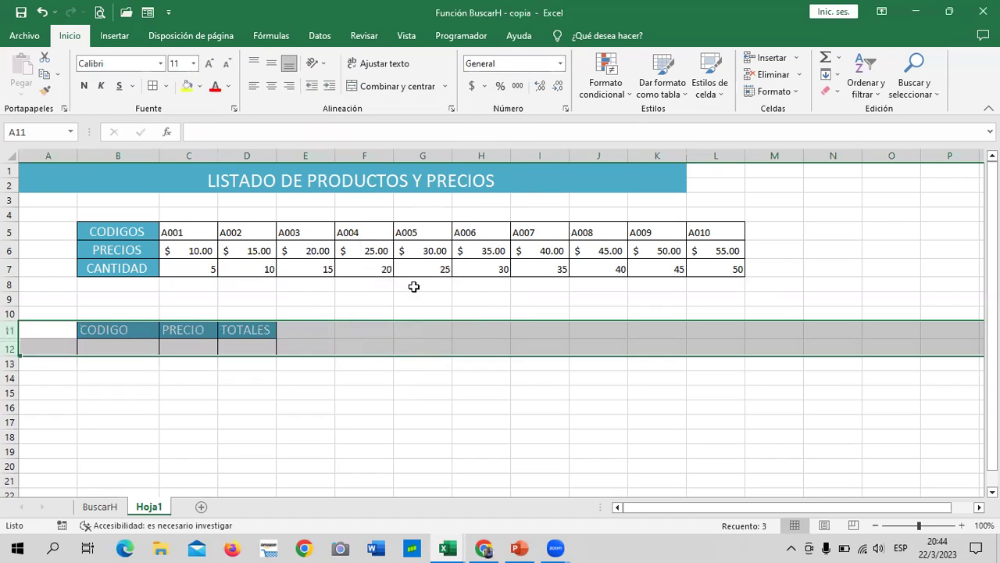
click(332, 422)
click(115, 346)
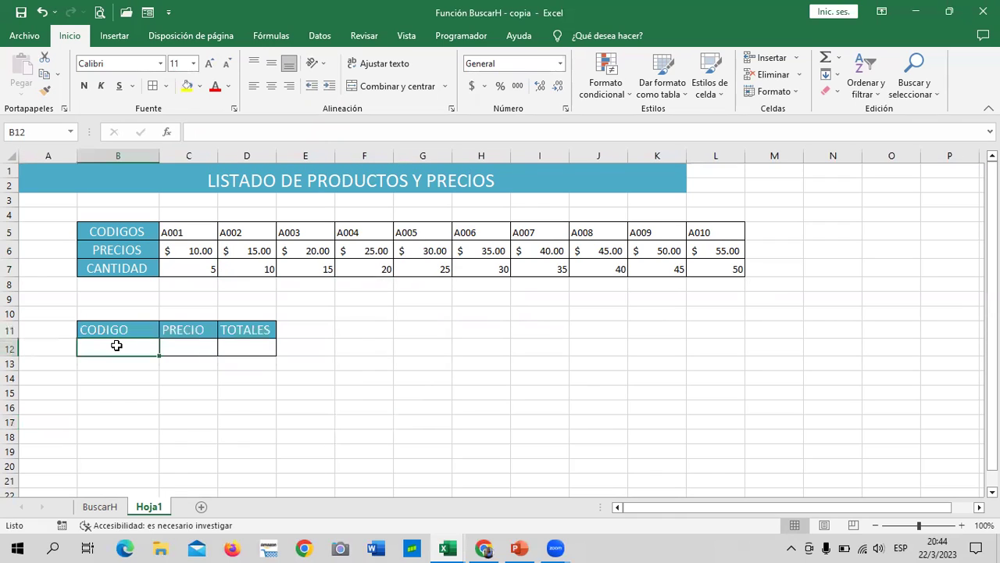
click(593, 100)
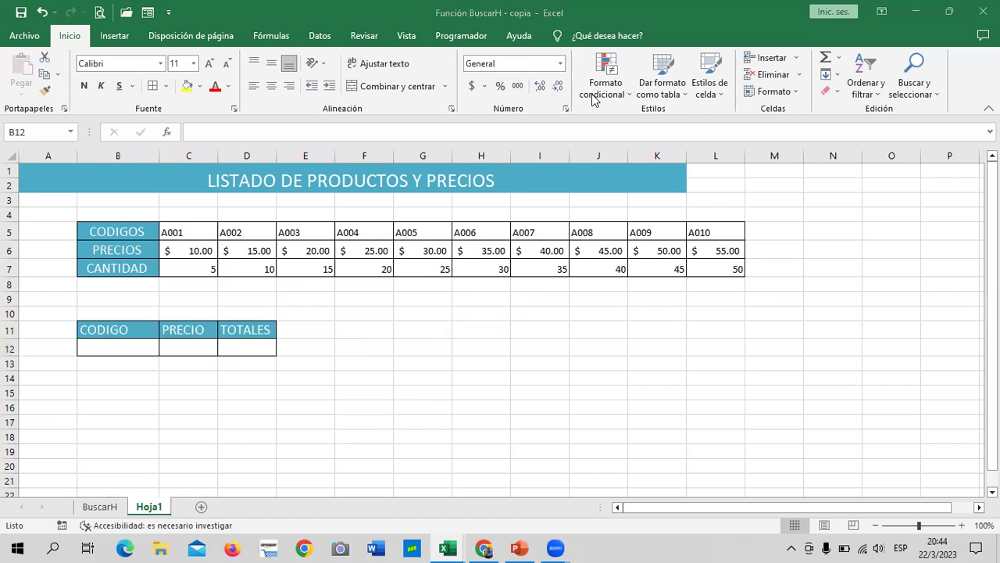
Add list validation to B12 with source $C$5:$L$5, offering codes A001–A010.
click(125, 344)
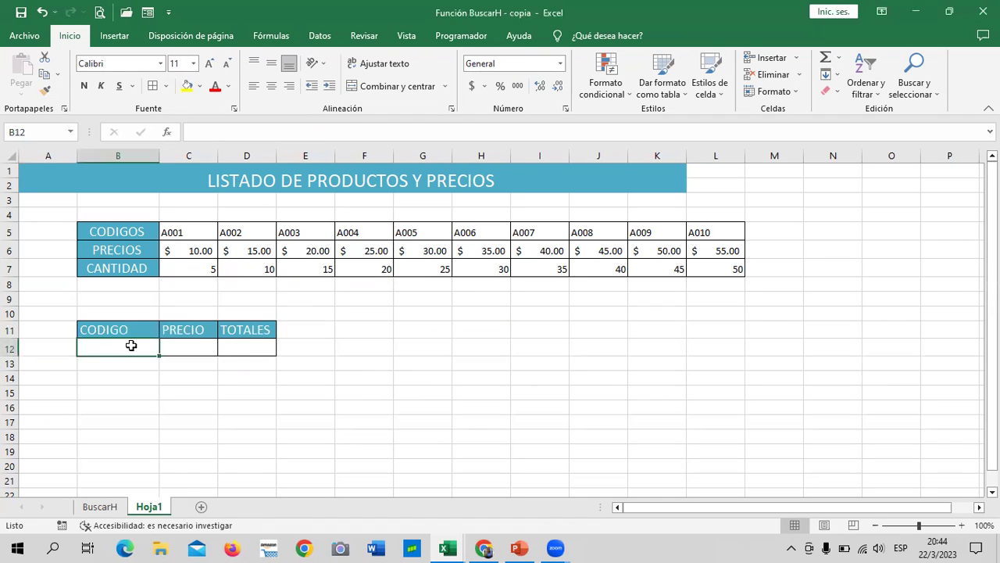
click(331, 40)
click(579, 91)
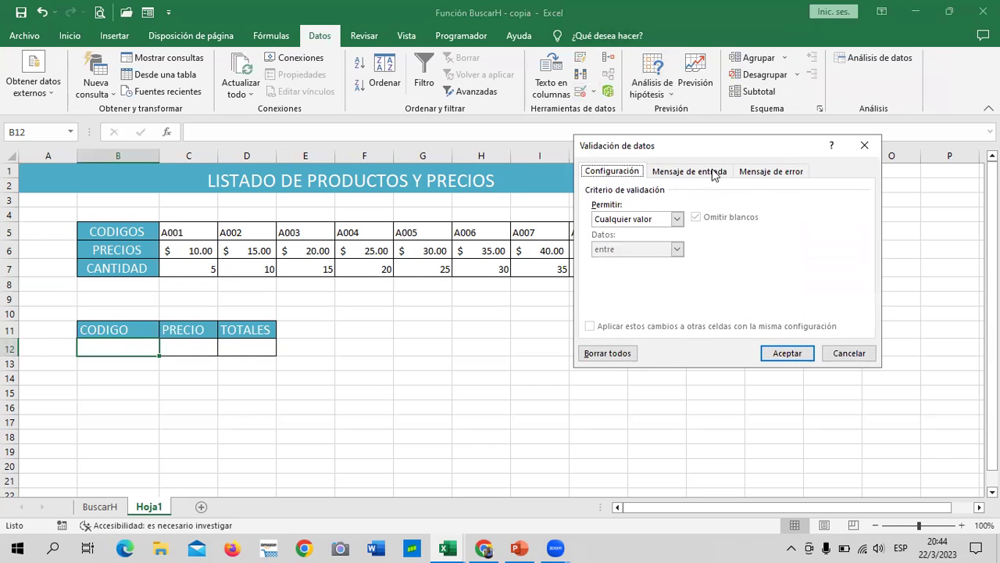
click(677, 219)
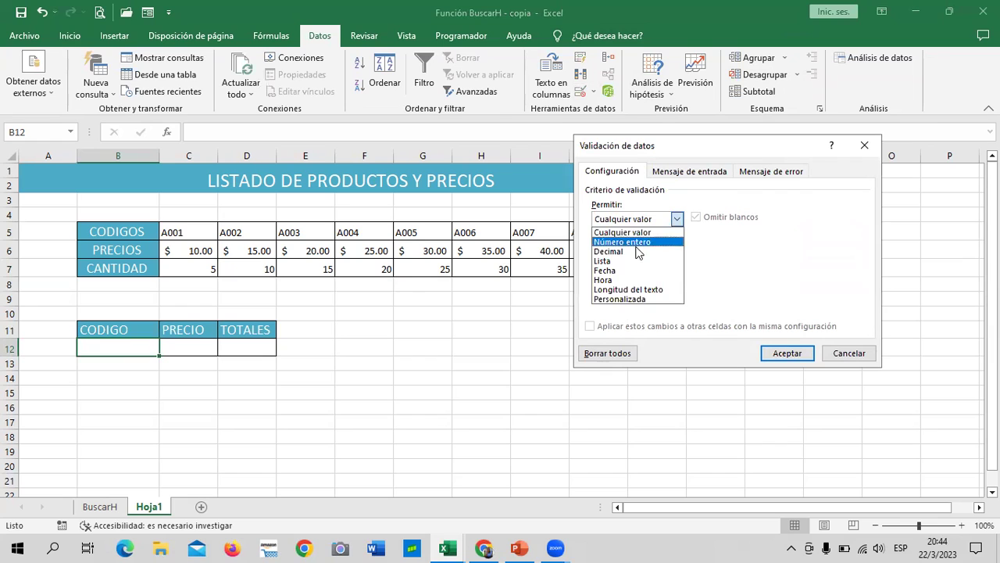
click(606, 261)
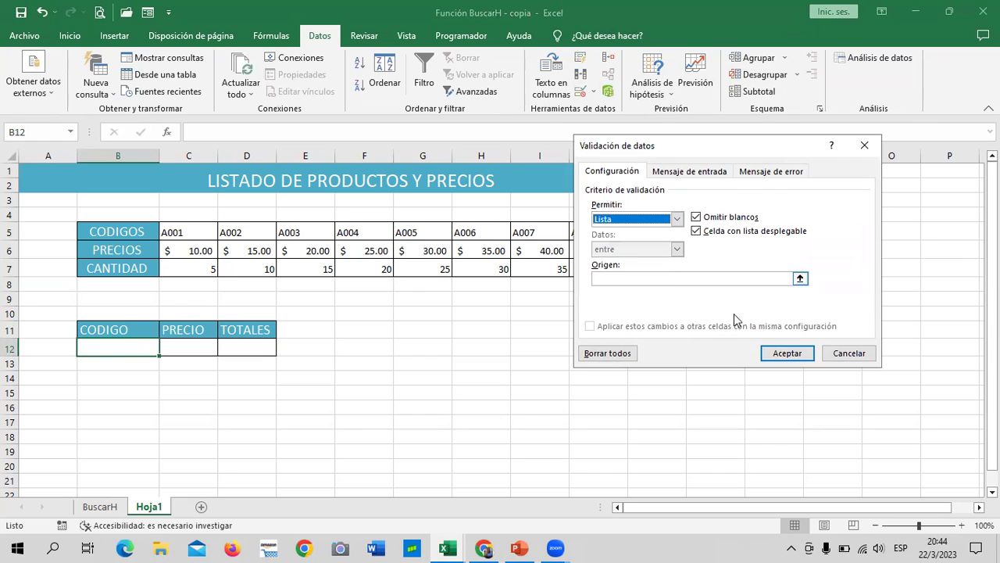
click(800, 280)
drag(171, 232, 717, 226)
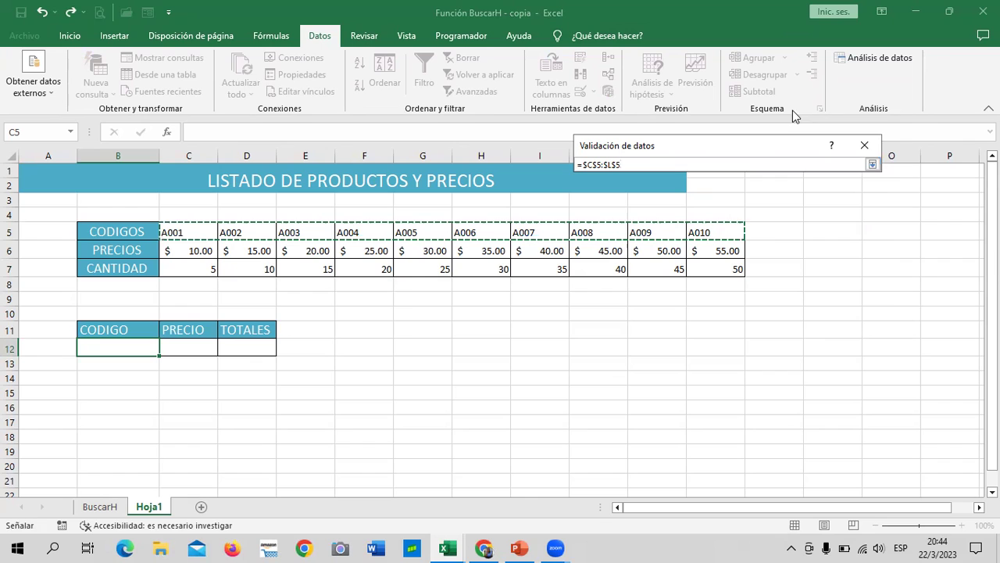
drag(779, 151, 789, 179)
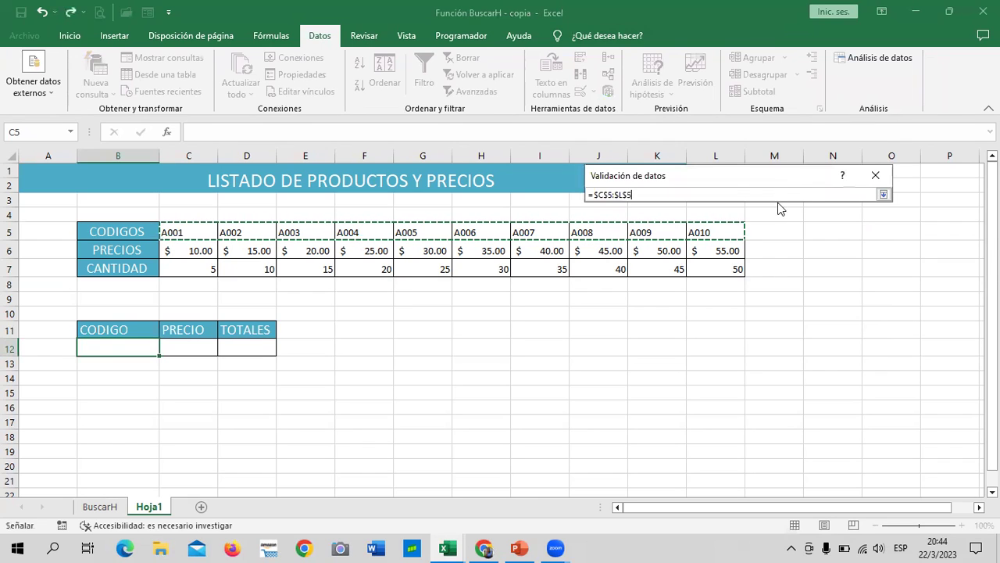
click(880, 195)
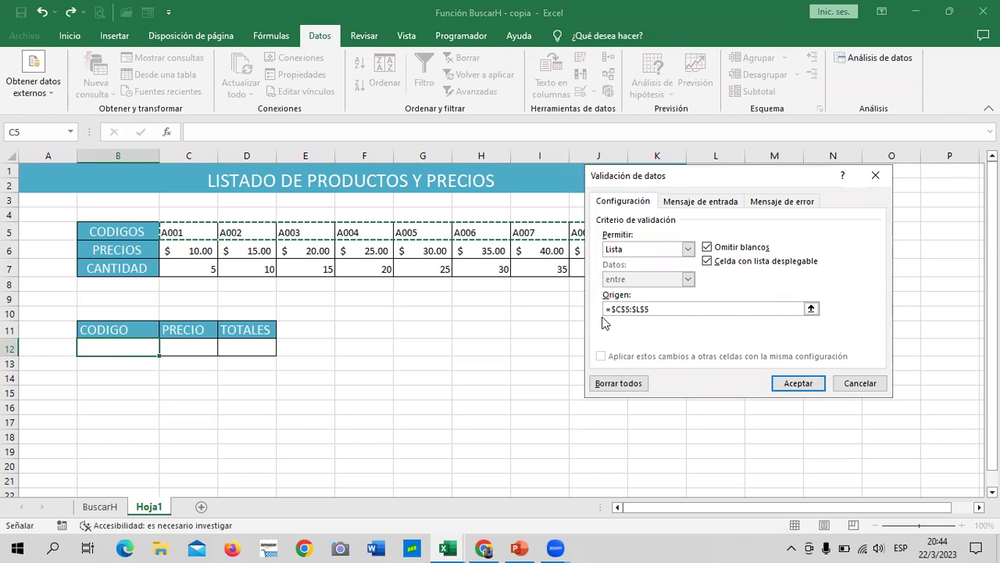
click(804, 382)
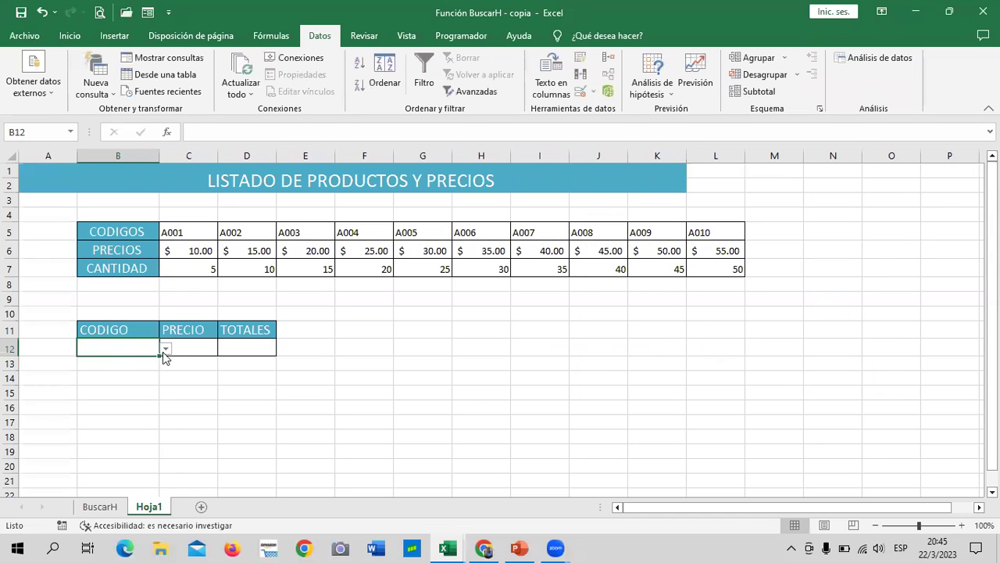
Try codes A003 and A006 in B12's dropdown, settling on A009.
click(166, 349)
click(141, 382)
click(166, 349)
click(148, 388)
click(166, 349)
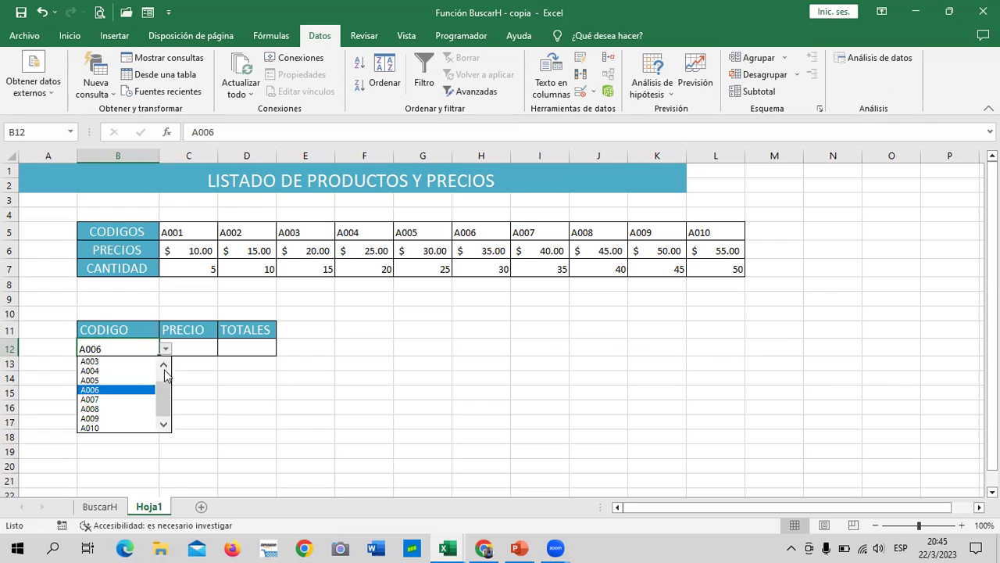
click(125, 418)
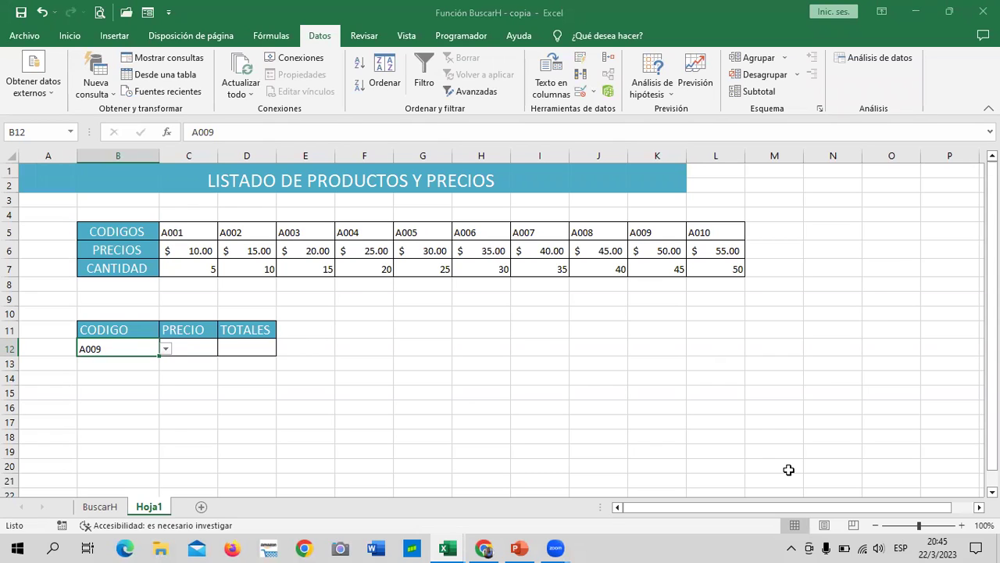
Widen column C so the PRECIO values fit.
click(189, 342)
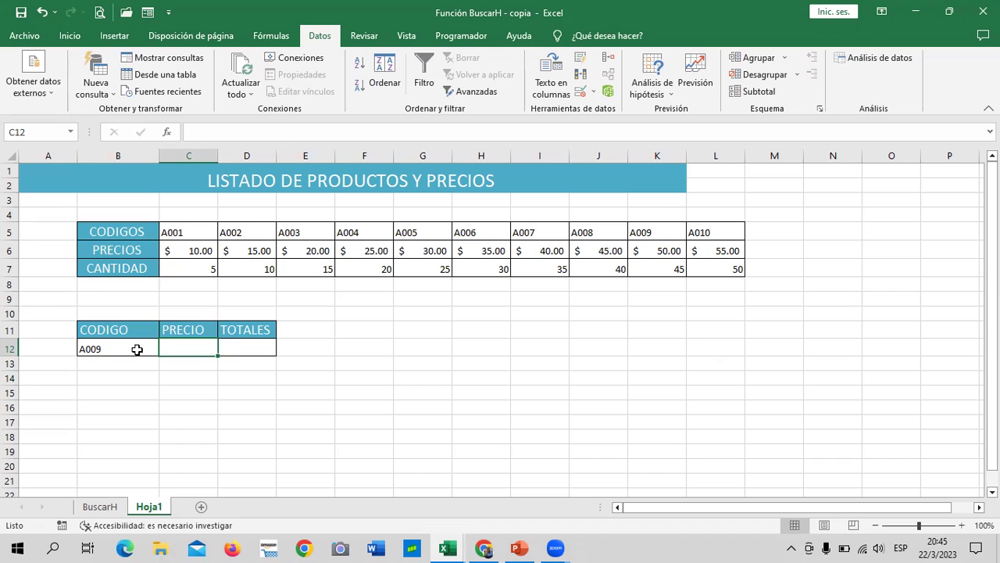
click(134, 347)
click(194, 333)
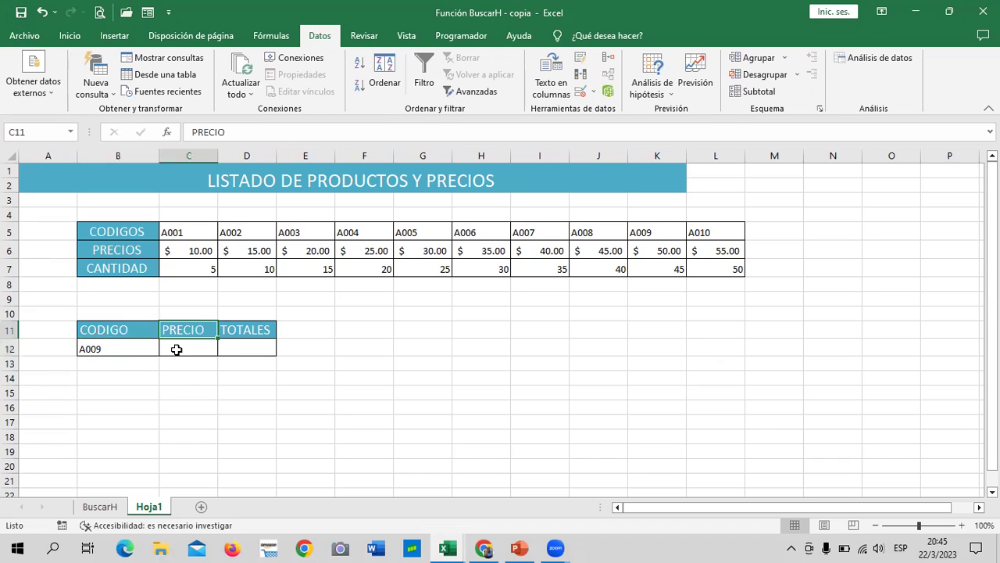
drag(218, 156, 238, 155)
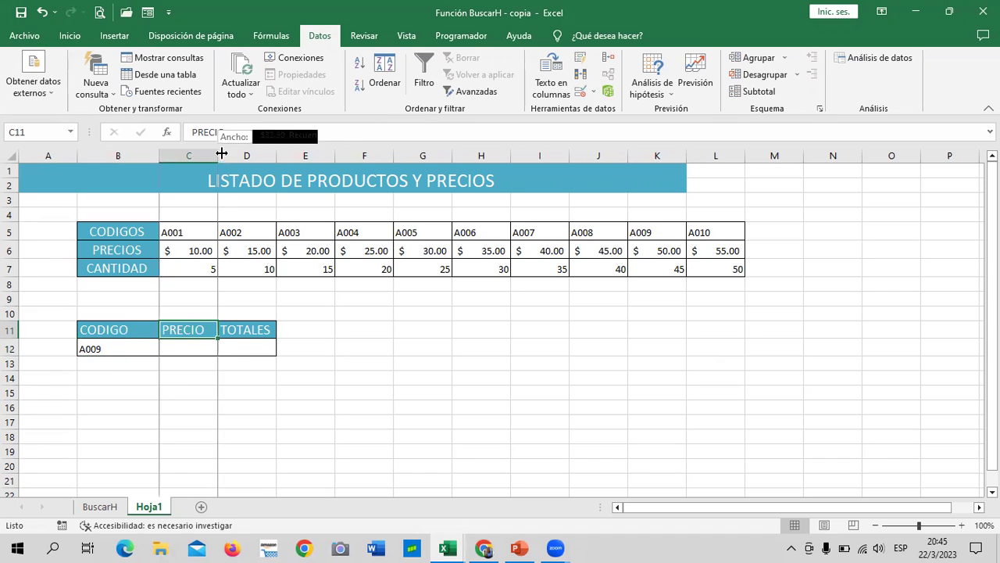
click(207, 346)
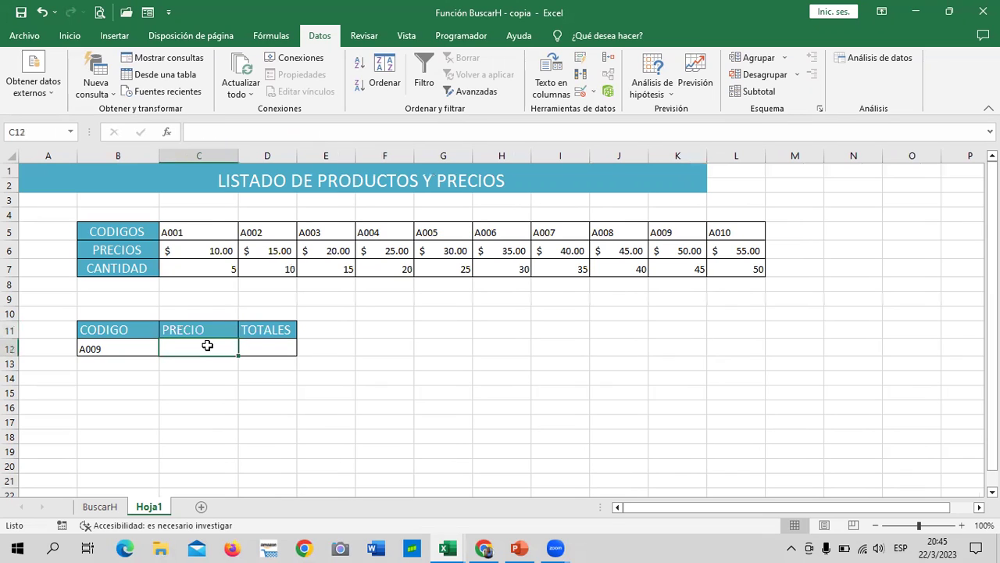
Start C12's formula as =BUSCARH(B12; with a first selection of the lookup table.
text(=BUS)
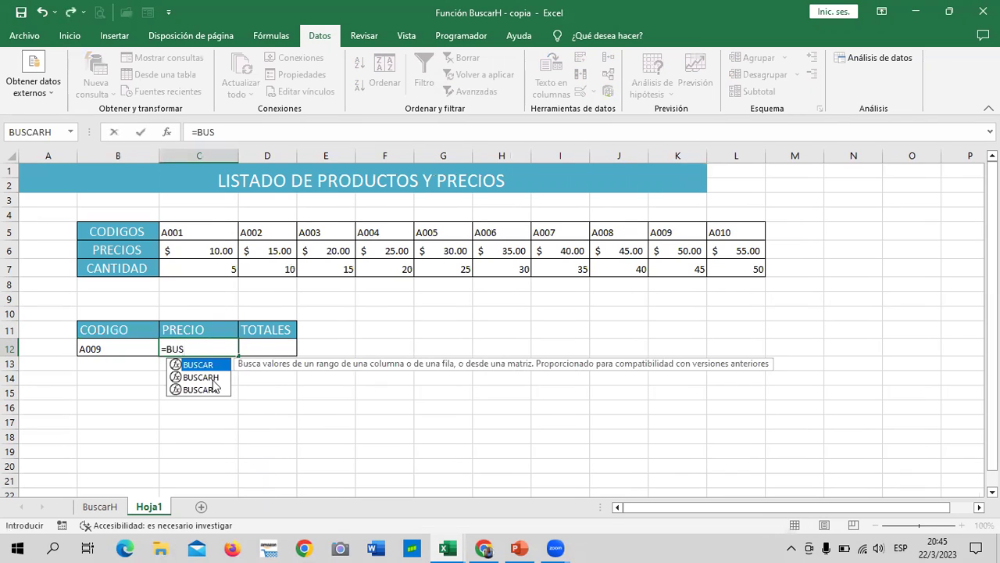
double_click(214, 378)
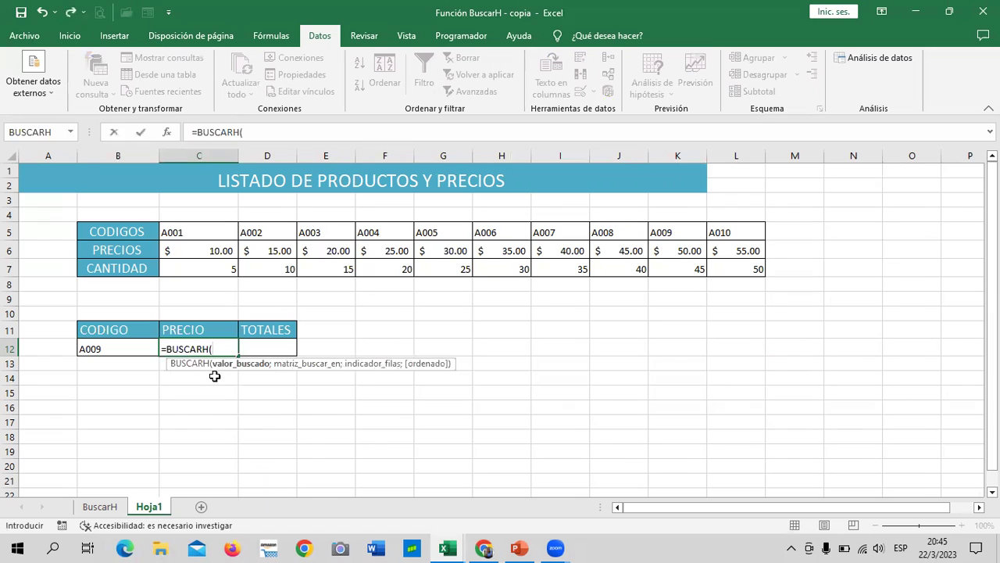
click(138, 348)
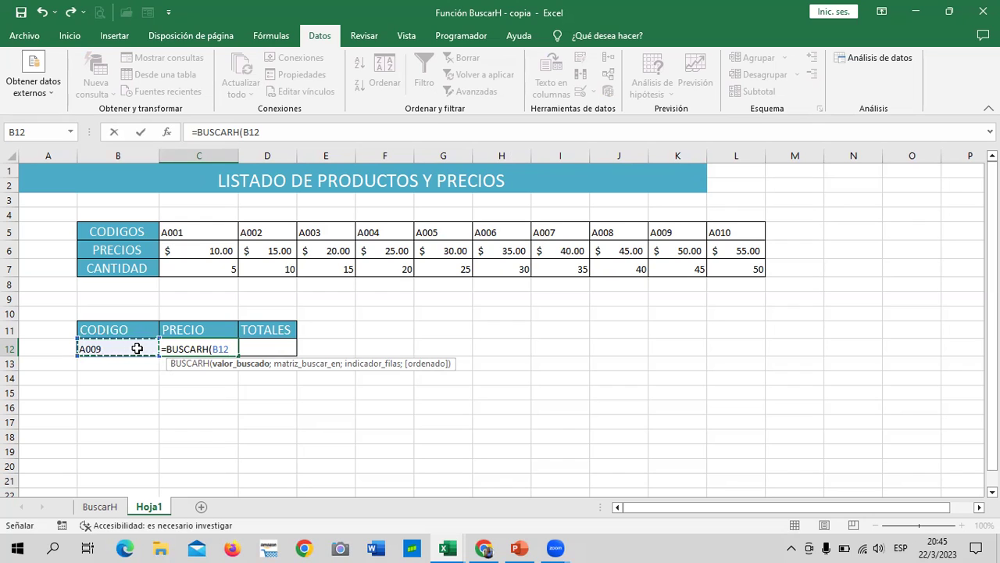
text(;)
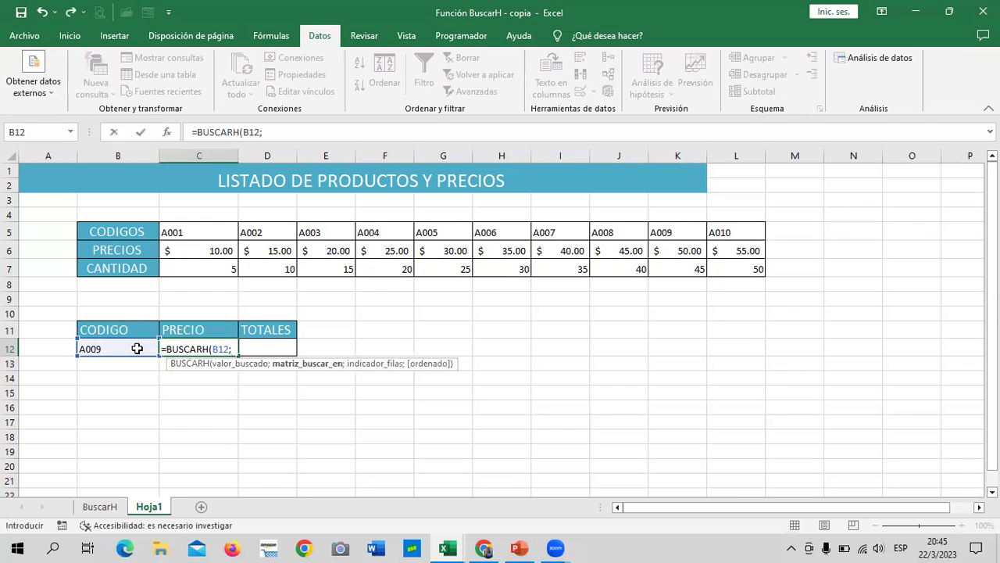
drag(213, 229, 742, 268)
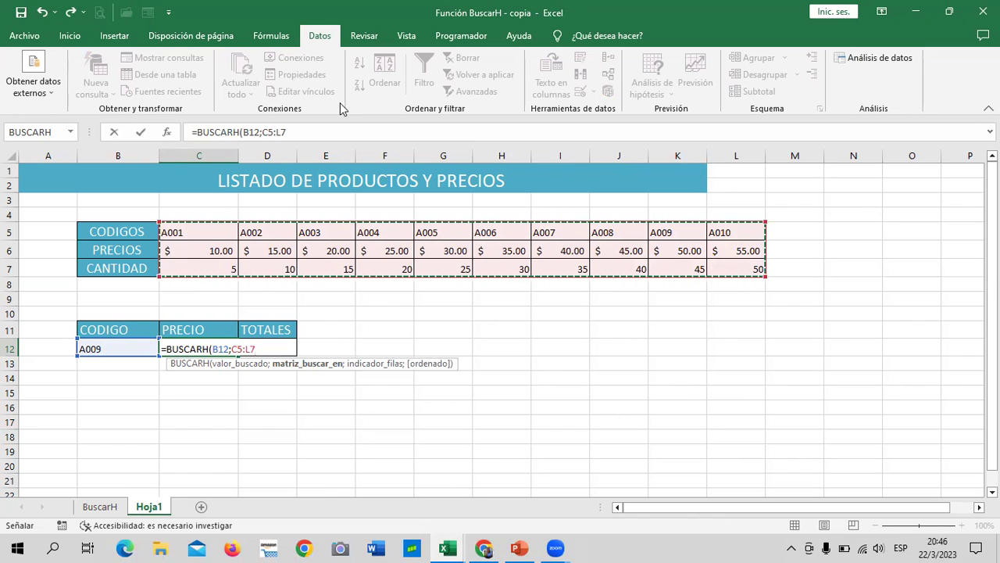
Complete the formula with table $C$5:$L$7, row 2 and FALSO for exact match.
click(263, 132)
click(263, 132)
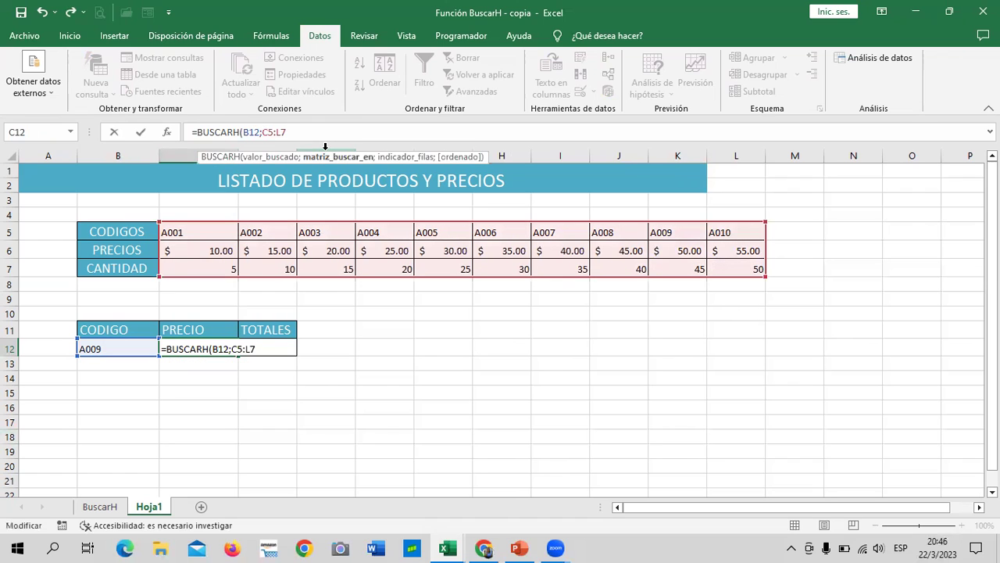
text($C)
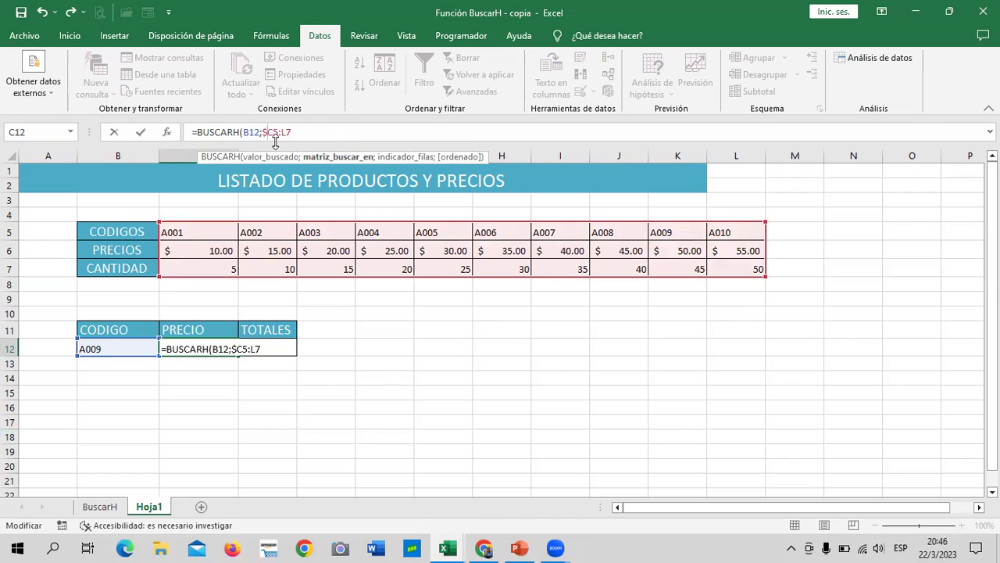
text($5:)
text($L)
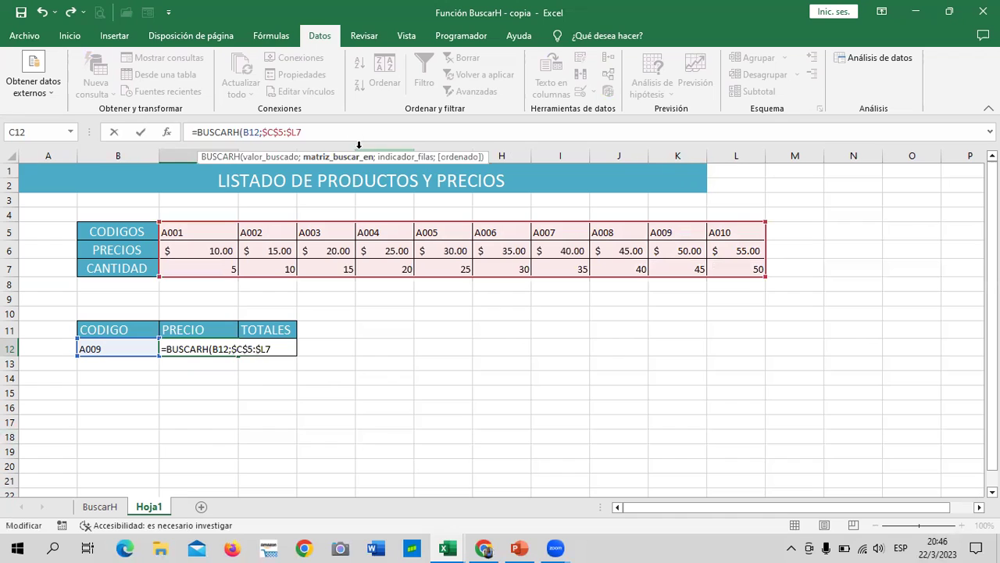
text($7)
text(;)
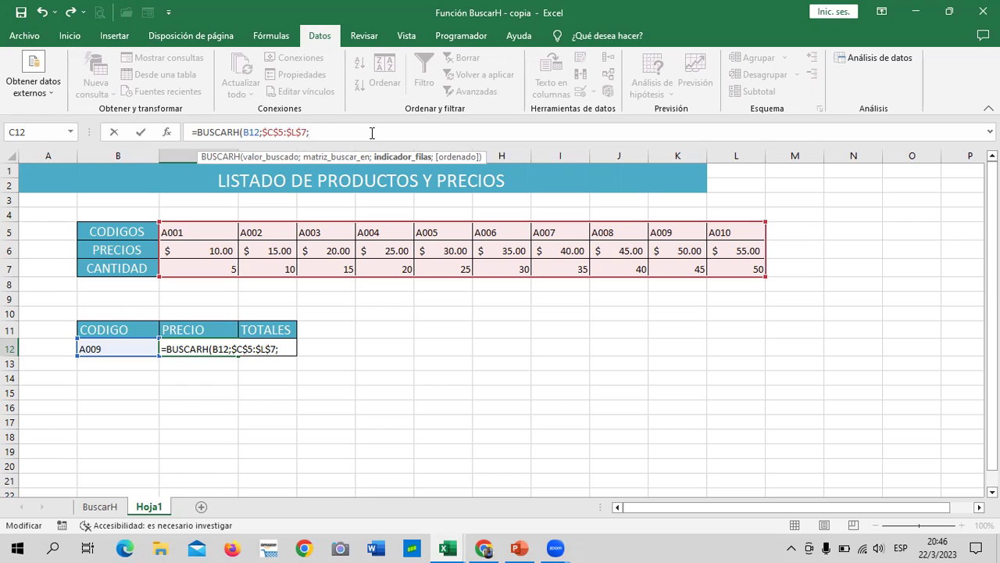
text(2)
text(;)
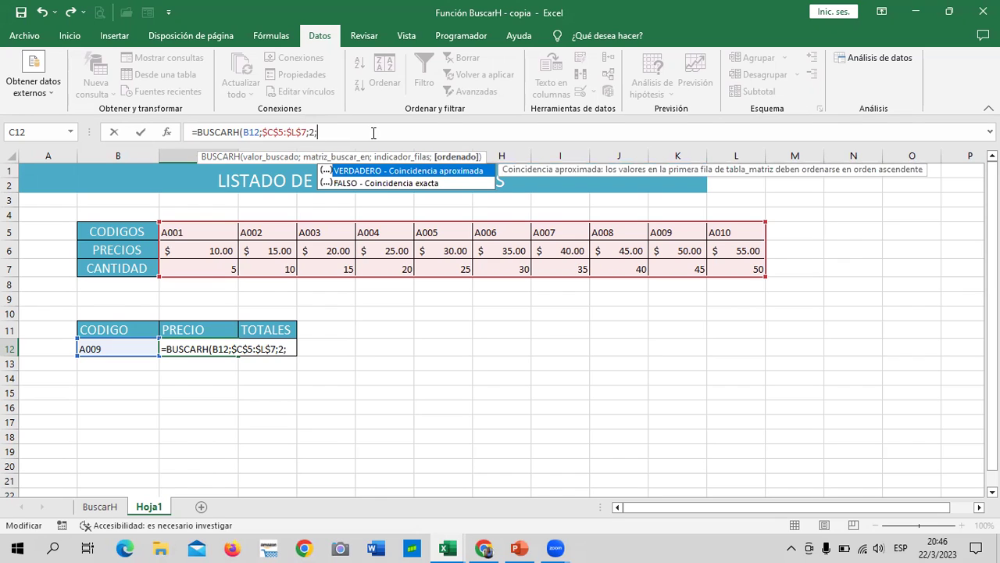
click(383, 184)
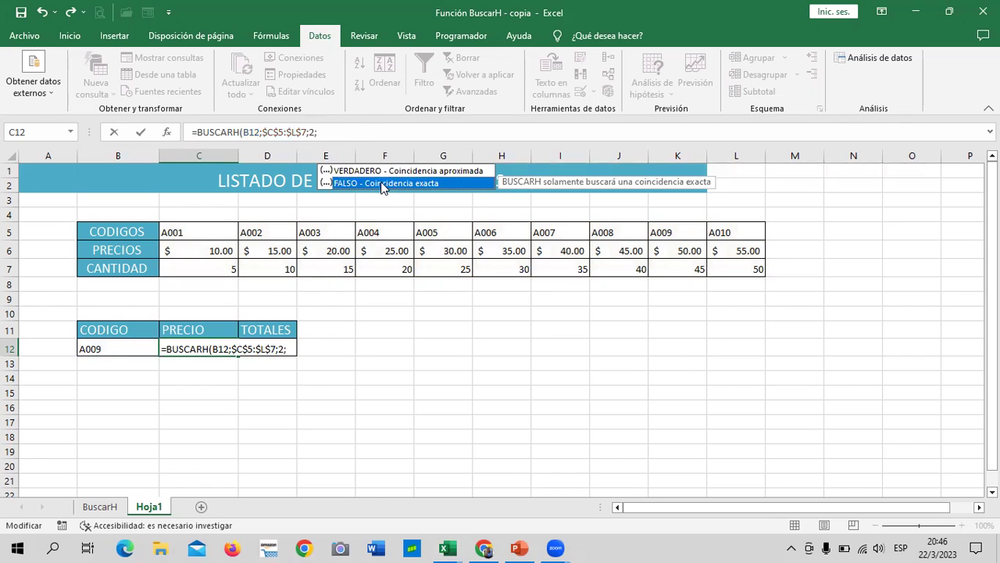
double_click(383, 184)
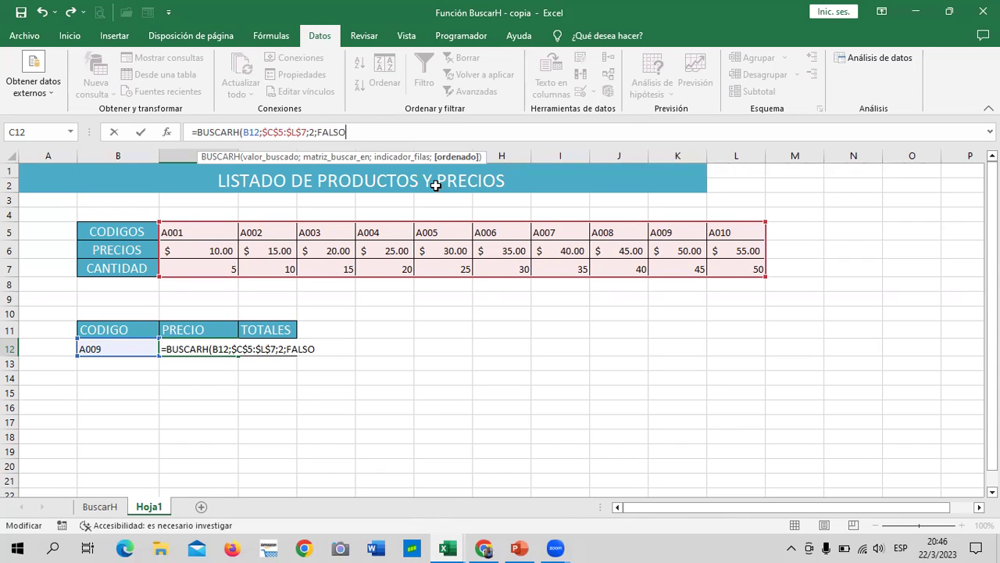
text())
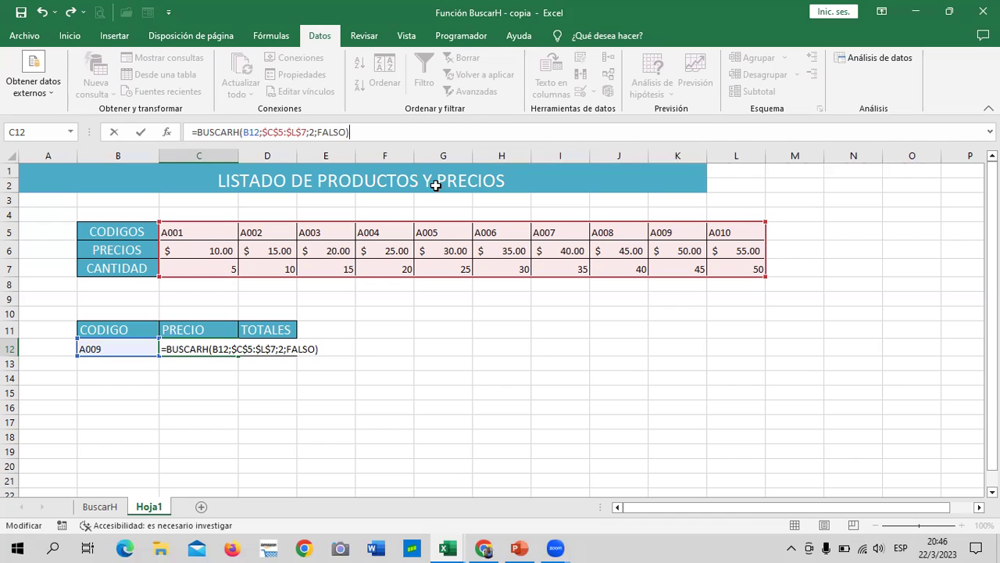
key(Return)
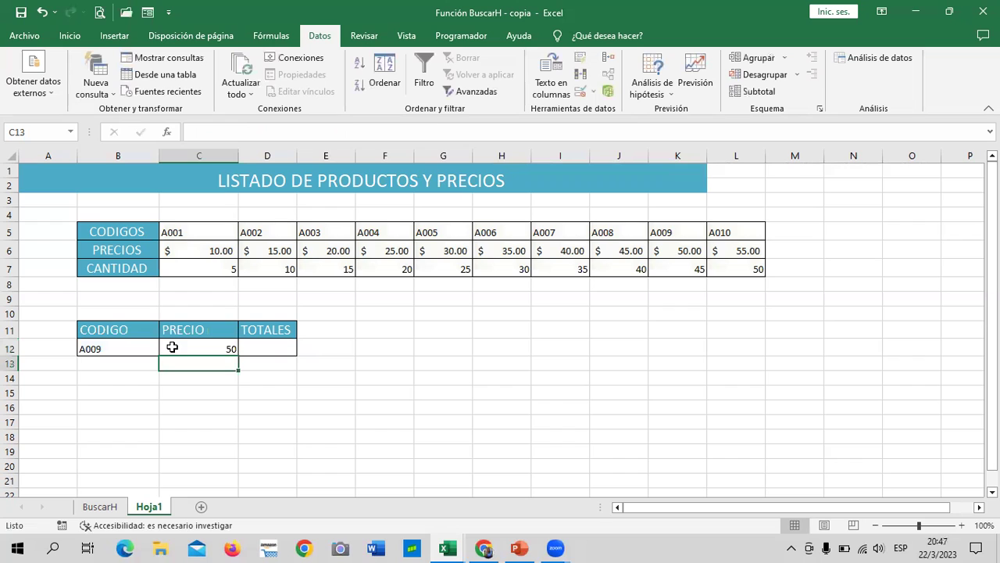
Format the C12 price in Accounting style so it shows $ 50.00.
click(131, 347)
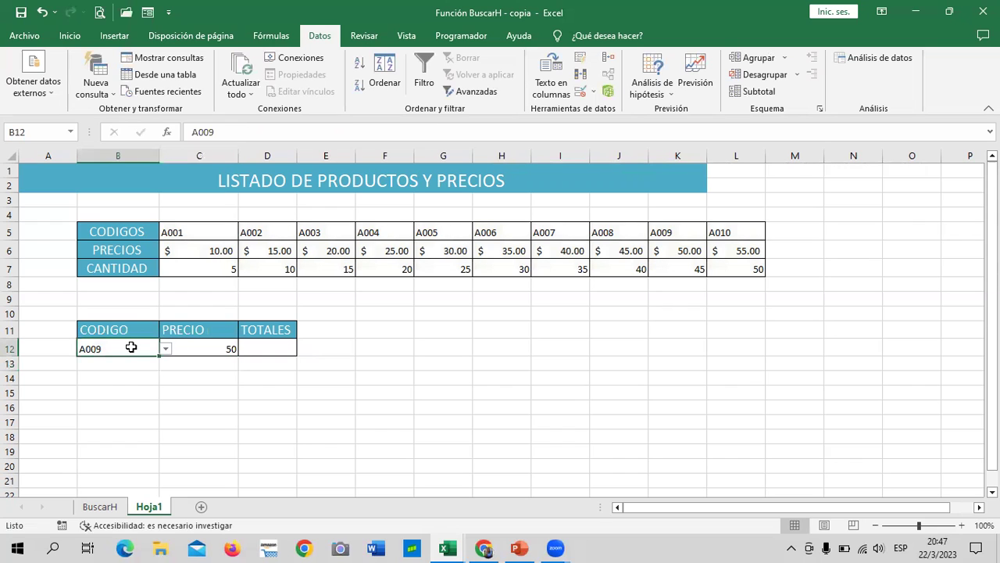
click(201, 347)
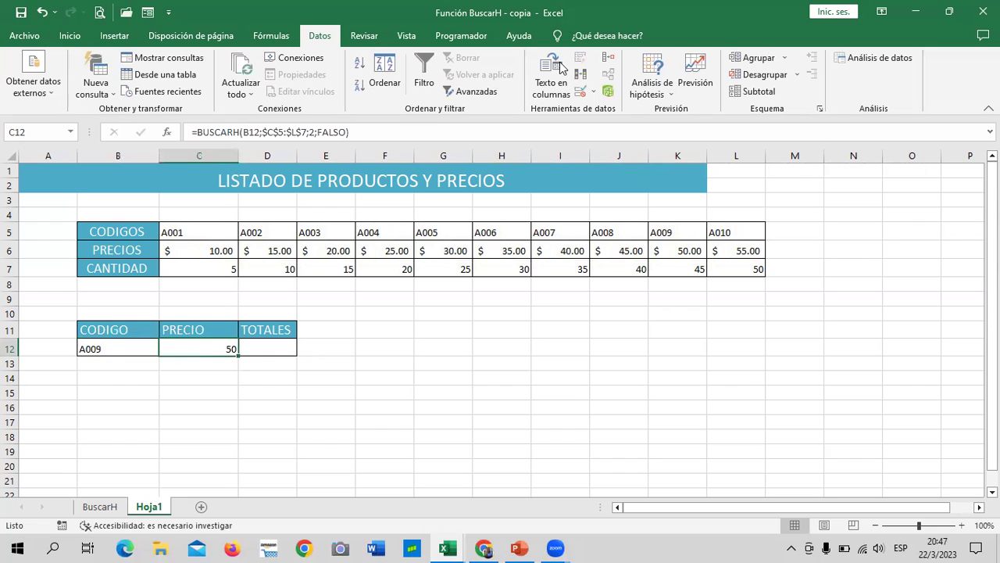
click(68, 35)
click(471, 86)
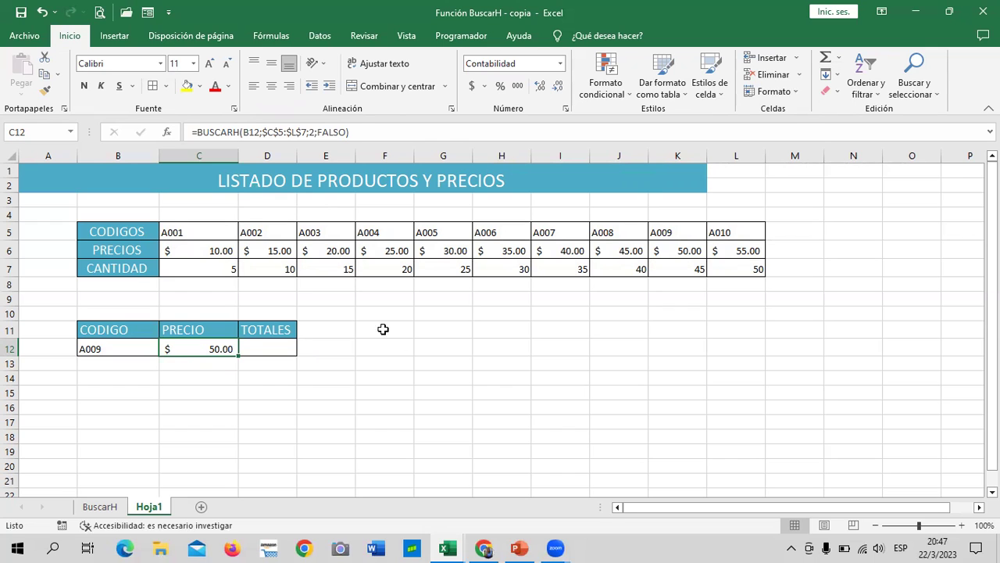
Widen column D for the TOTALES values.
click(419, 348)
drag(299, 149, 331, 148)
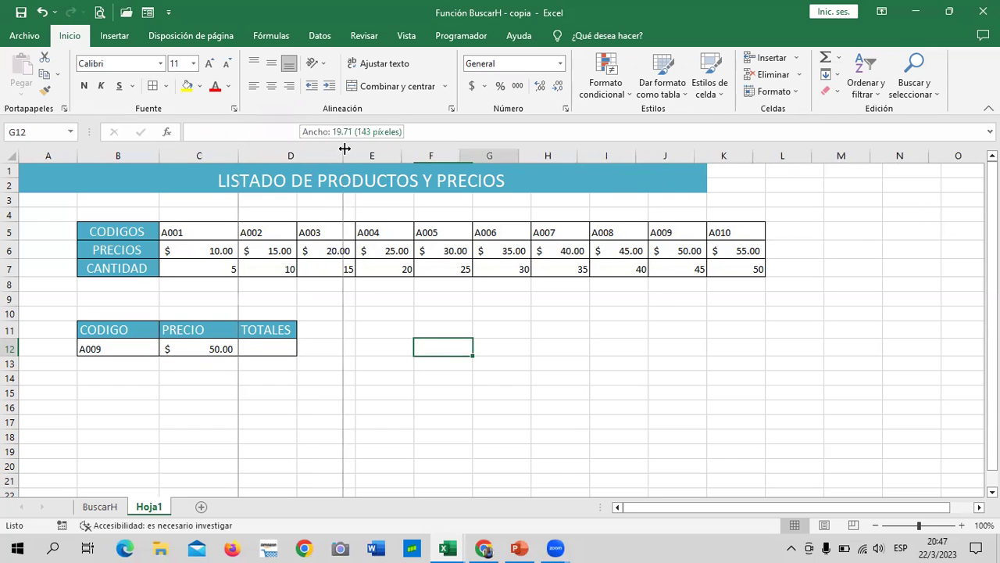
click(285, 351)
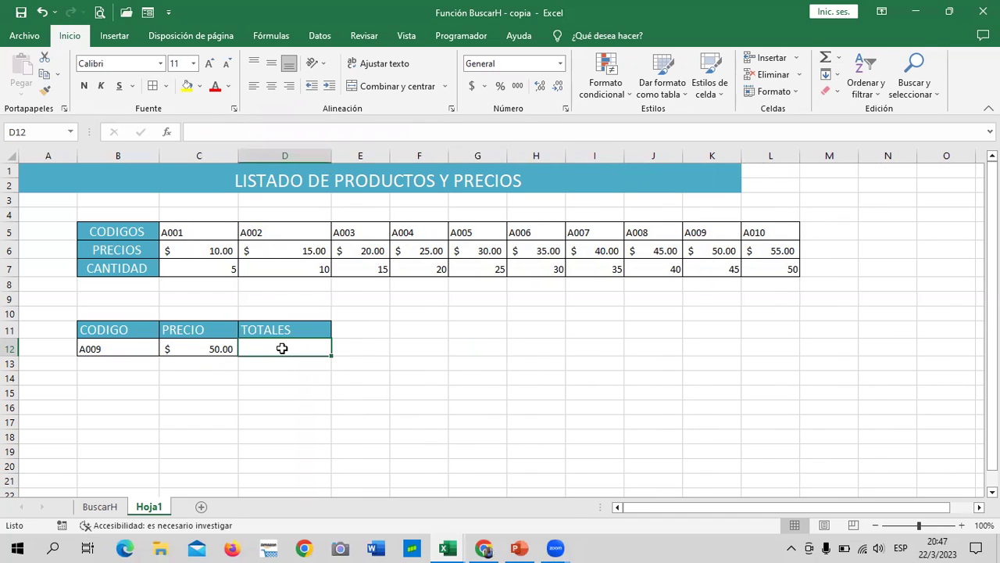
click(201, 346)
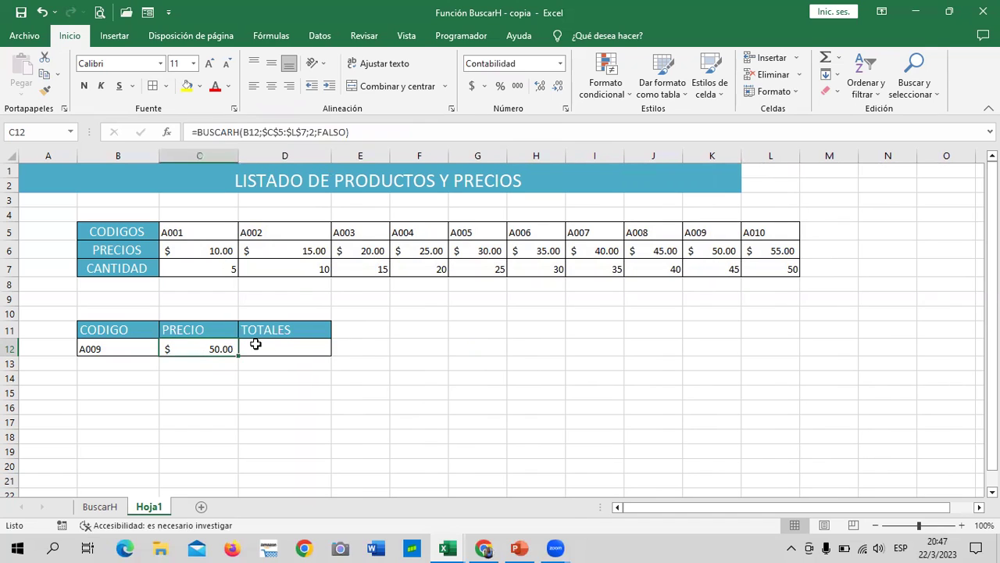
click(285, 344)
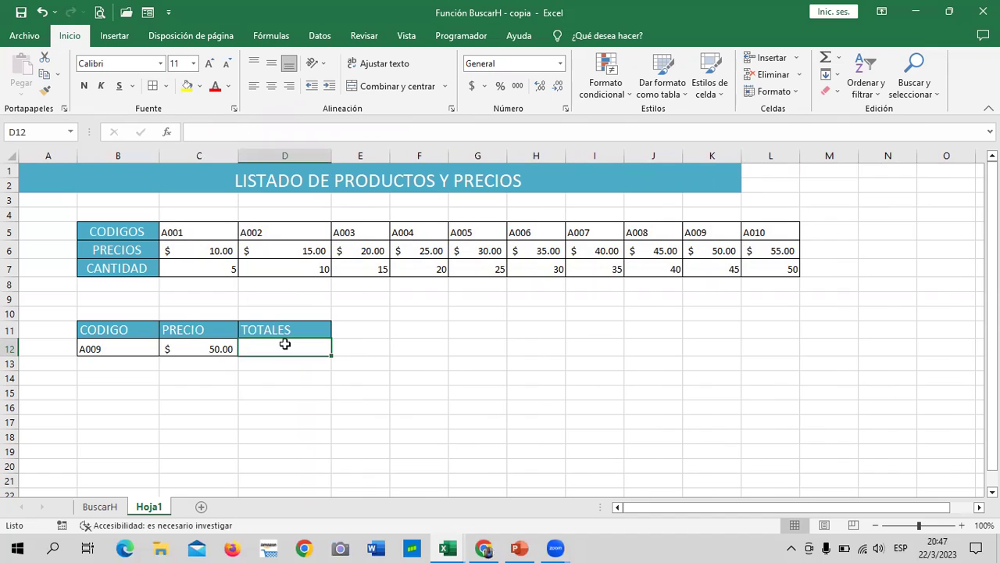
click(128, 347)
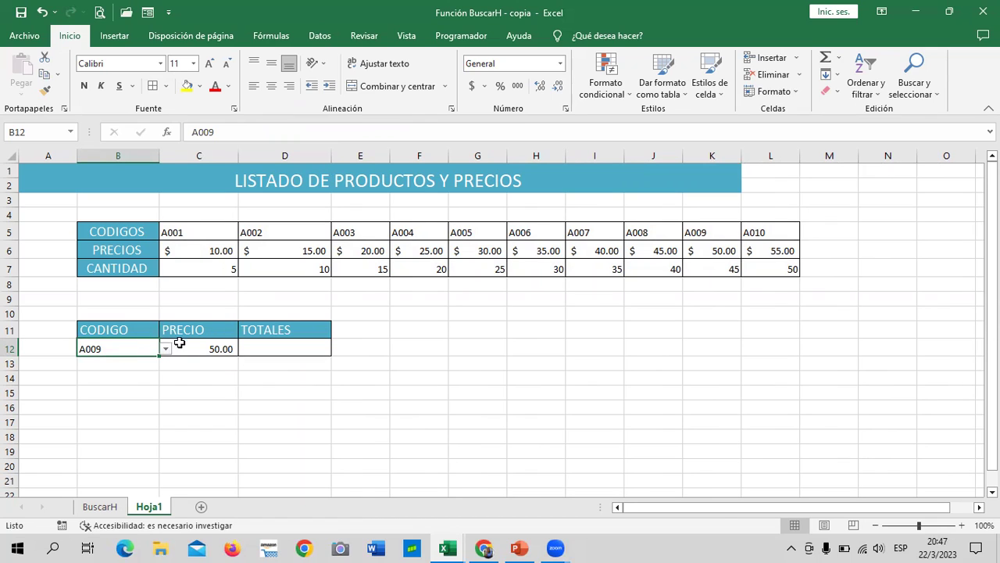
Centre the CODIGO, PRECIO and TOTALES headers in B11:D11.
drag(138, 329, 270, 330)
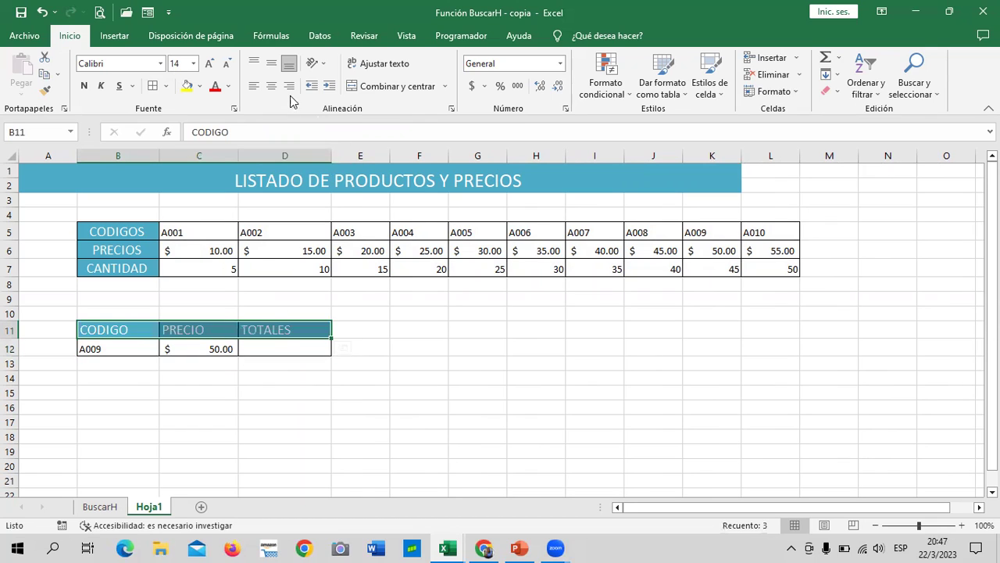
click(271, 86)
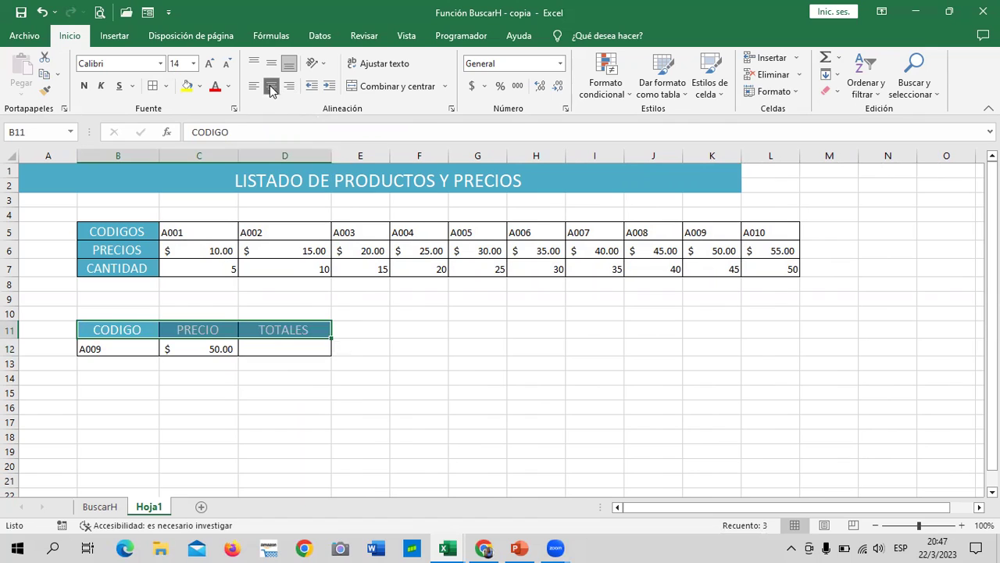
click(278, 344)
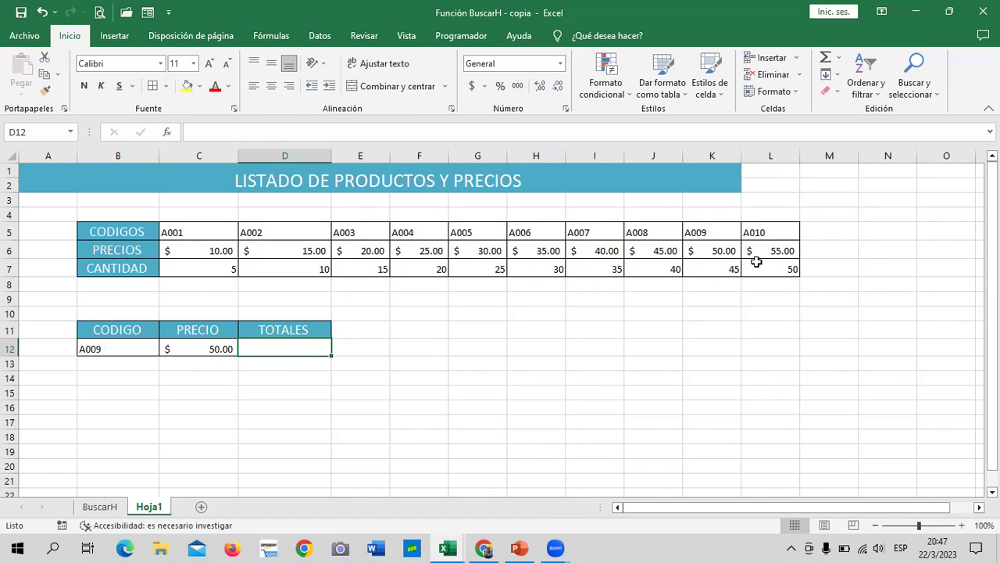
Begin a new formula with = in D12 for the total, noting A009's quantity of 45.
click(695, 265)
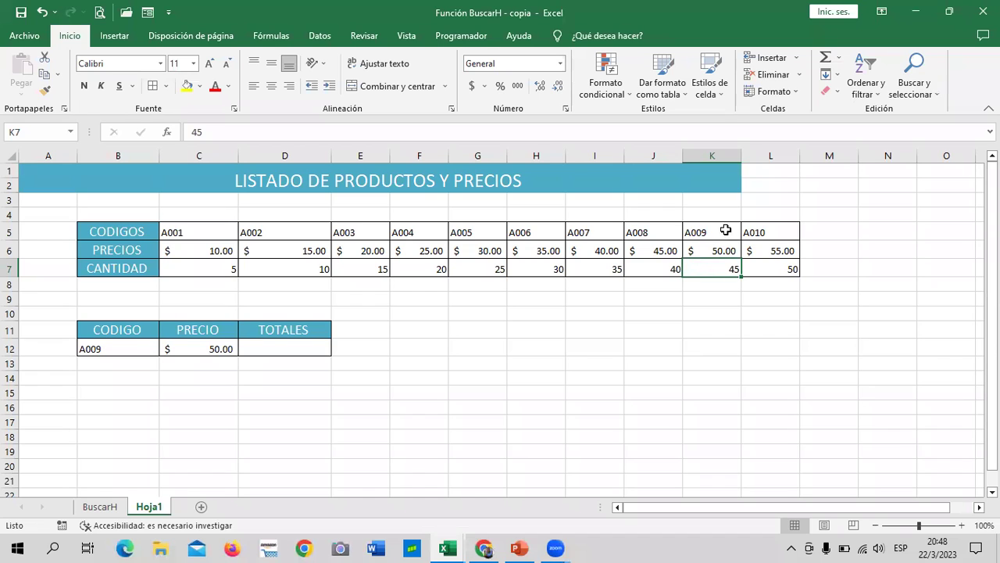
click(433, 363)
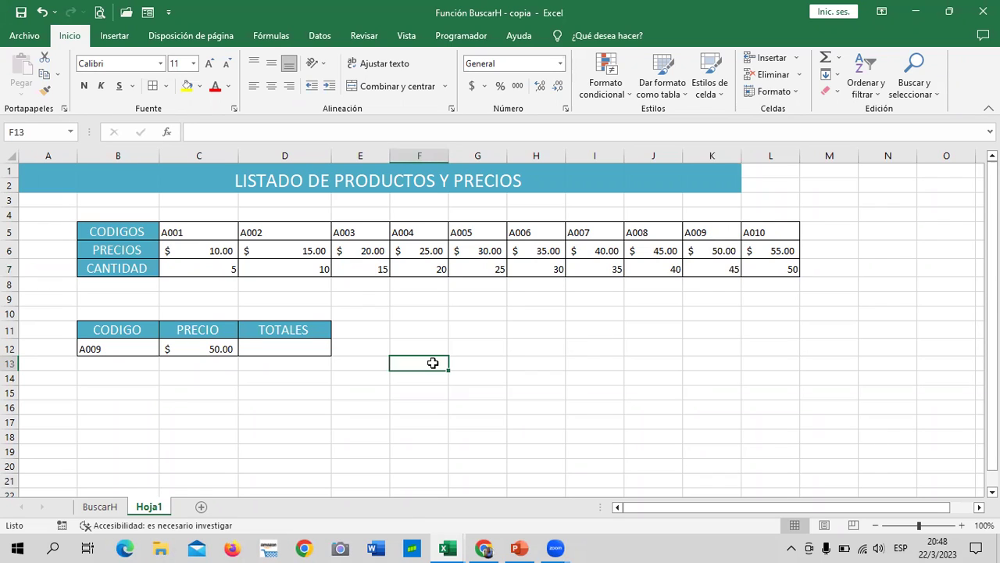
click(305, 344)
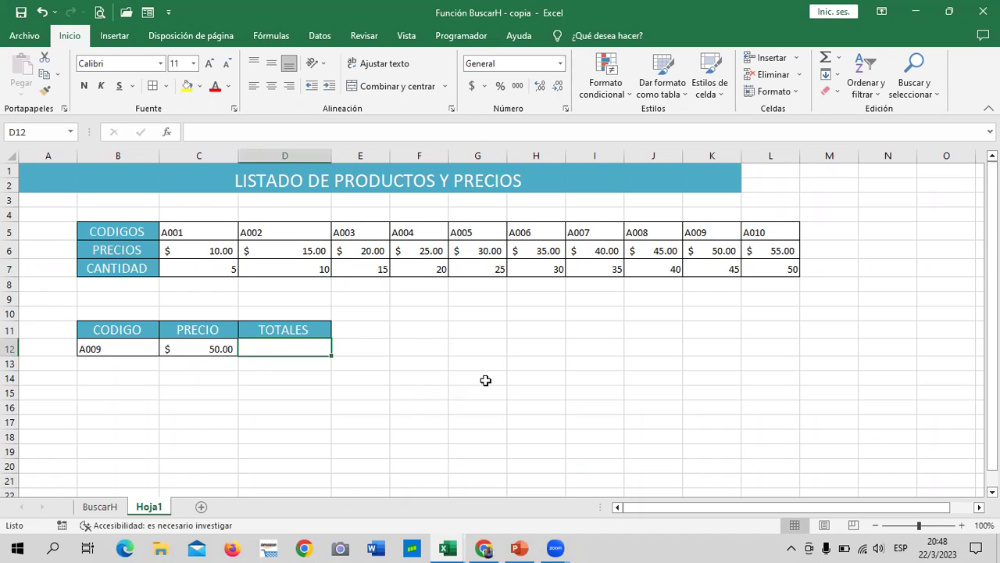
text(=)
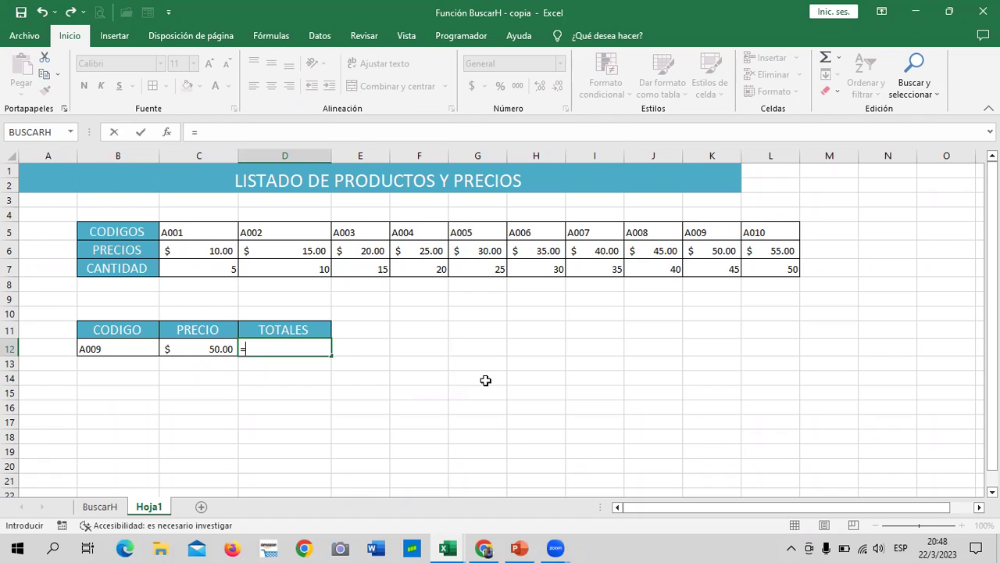
Build D12 as =C12*BUSCARH(B12;C5:L7 with the product table as lookup range.
click(208, 348)
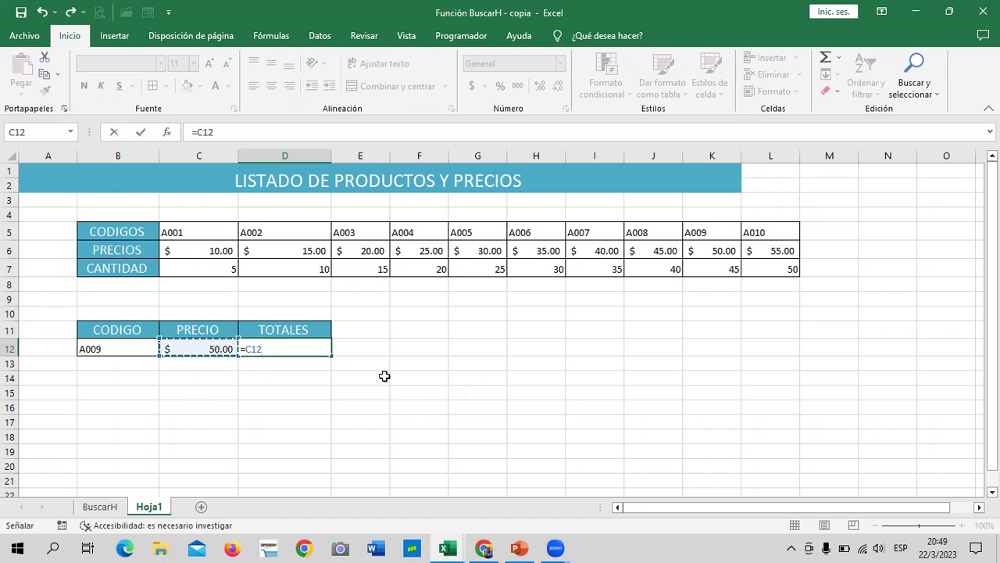
text(*)
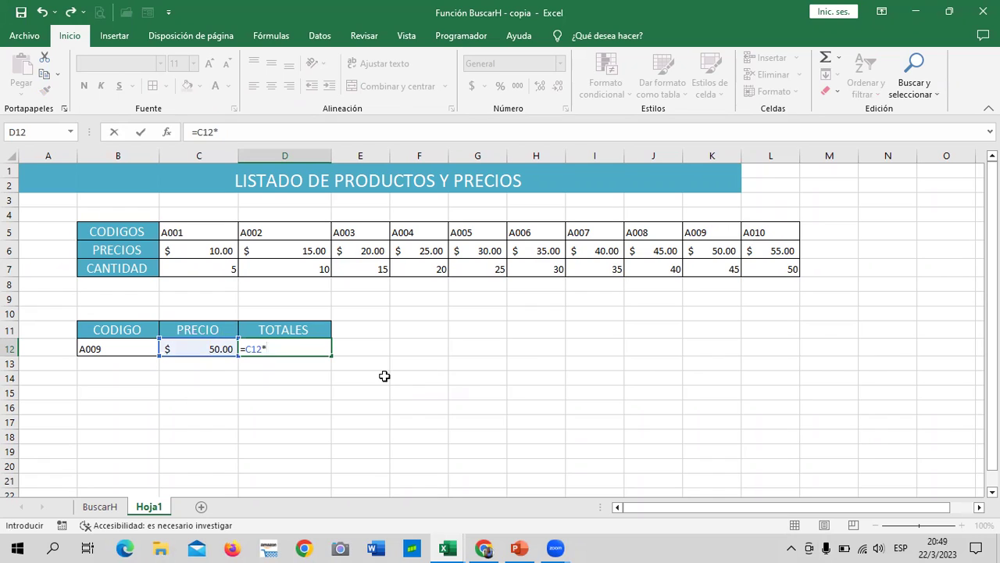
text(BUSC)
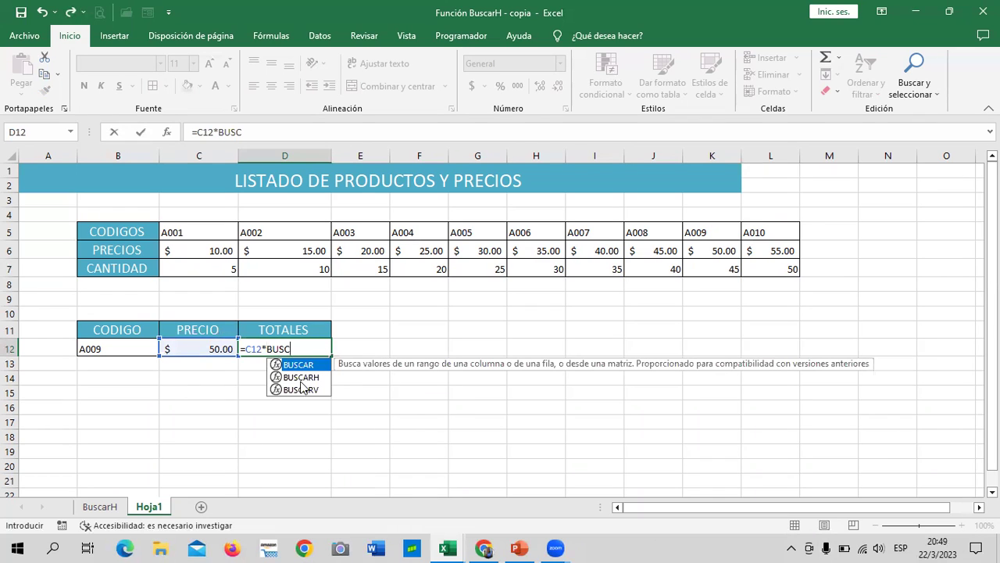
double_click(315, 377)
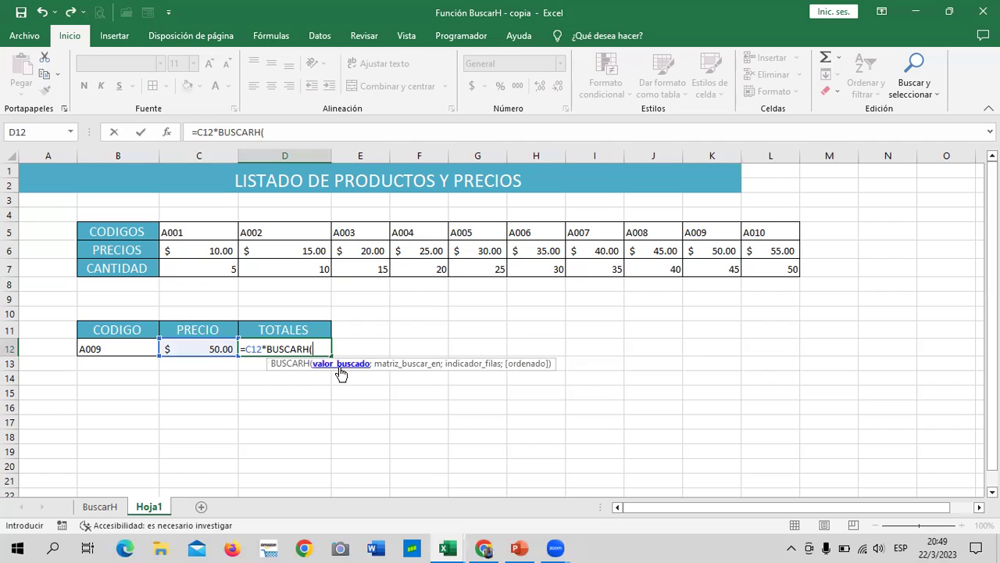
click(116, 348)
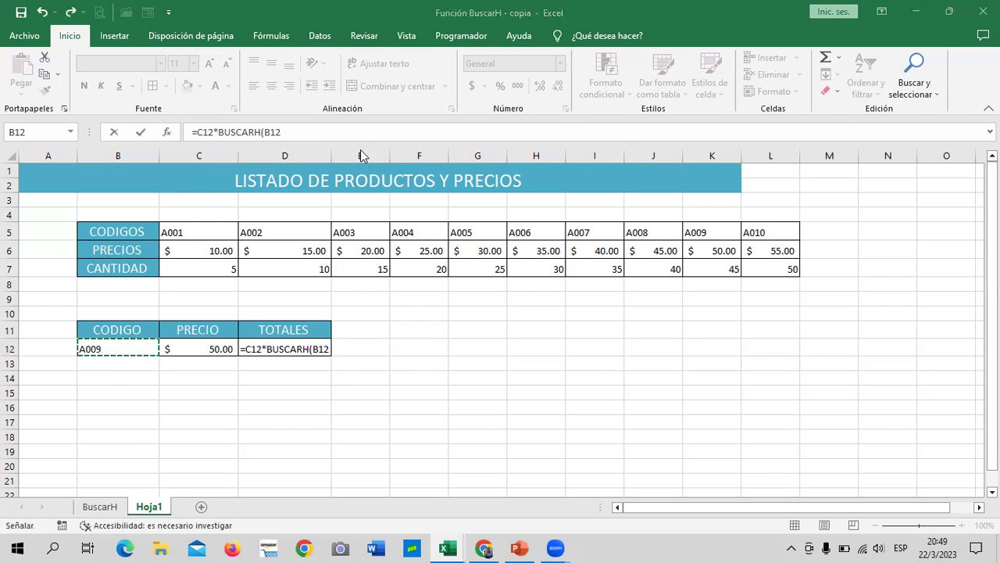
click(347, 134)
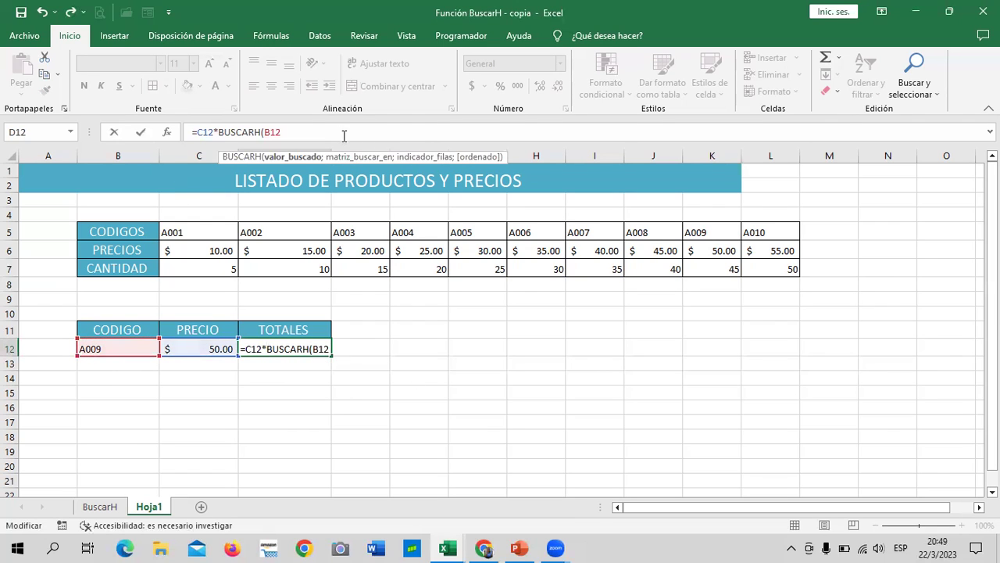
text(;)
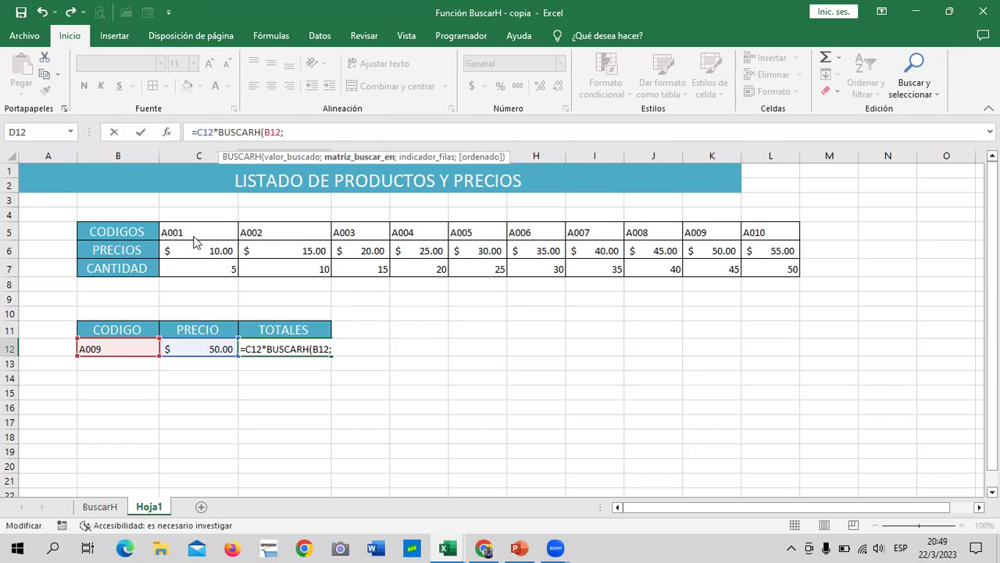
drag(195, 228, 778, 275)
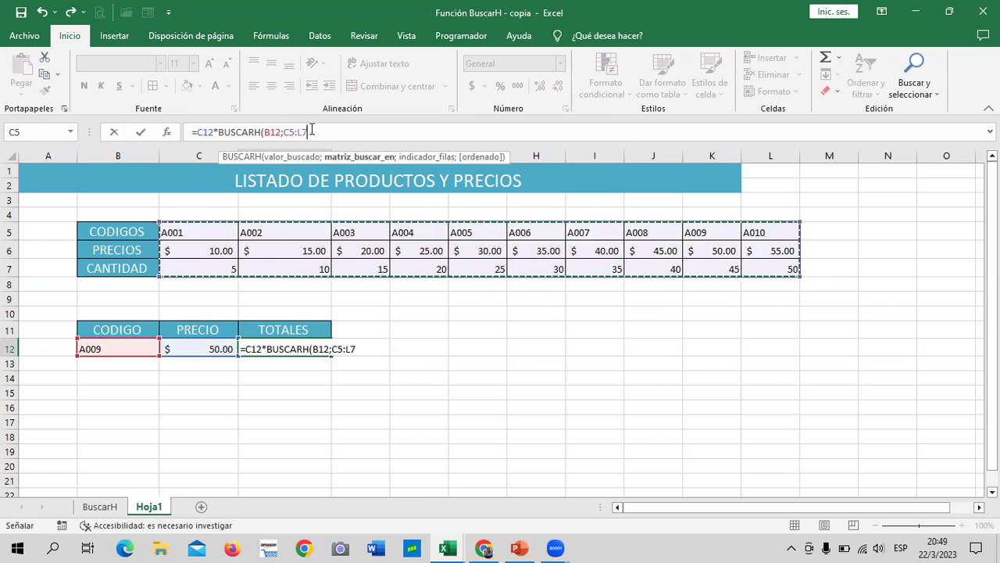
click(282, 132)
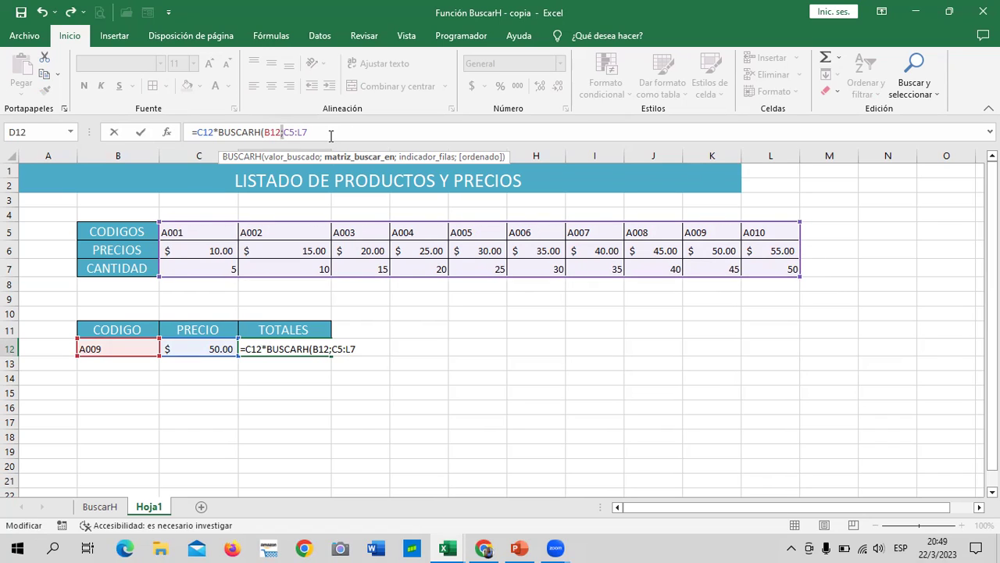
Make D12's lookup range absolute as $C$5:$L$7 and add row index 3 for quantity.
key(Delete)
text($)
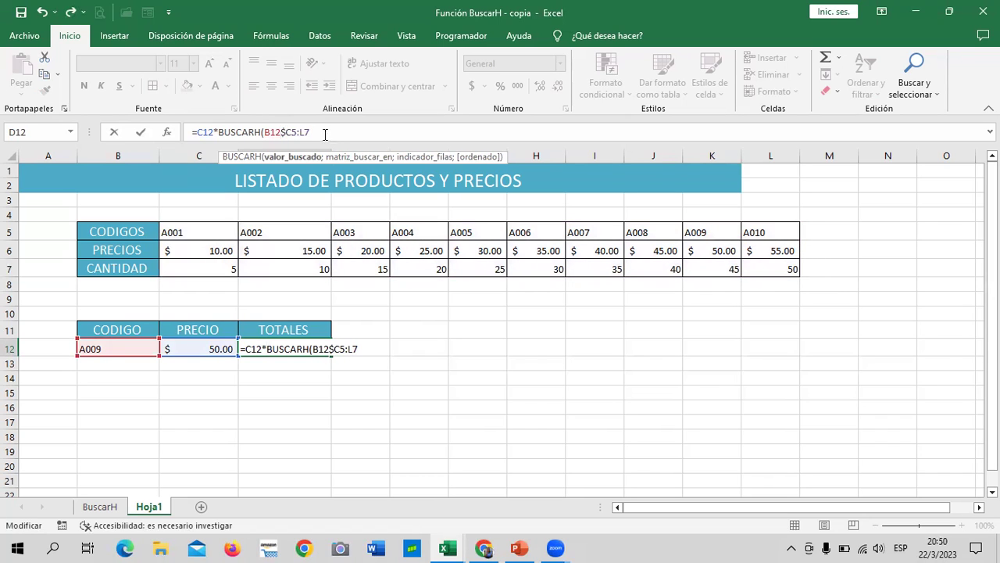
click(291, 130)
text($5:)
text($L)
text($7)
text(;)
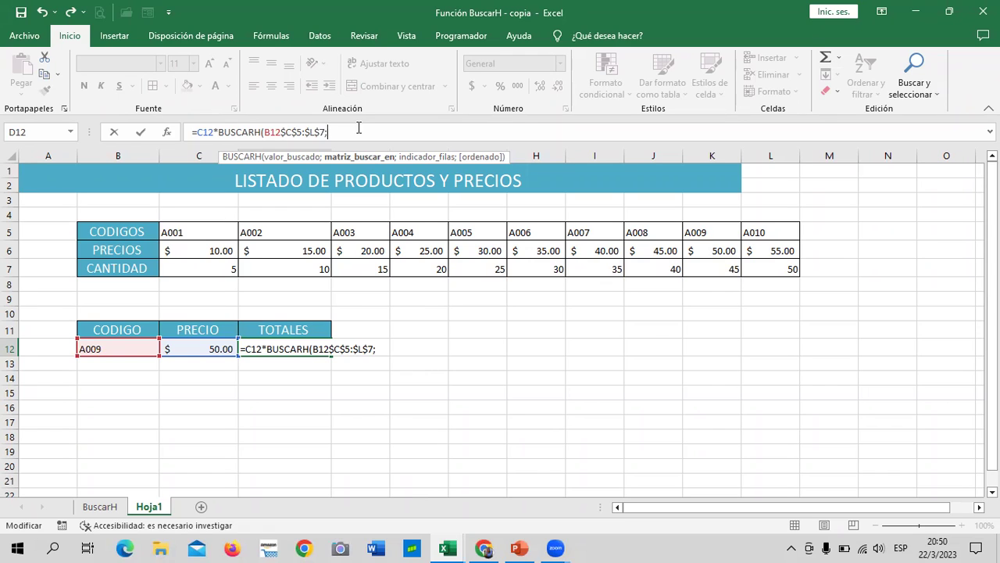
text(3)
text(;)
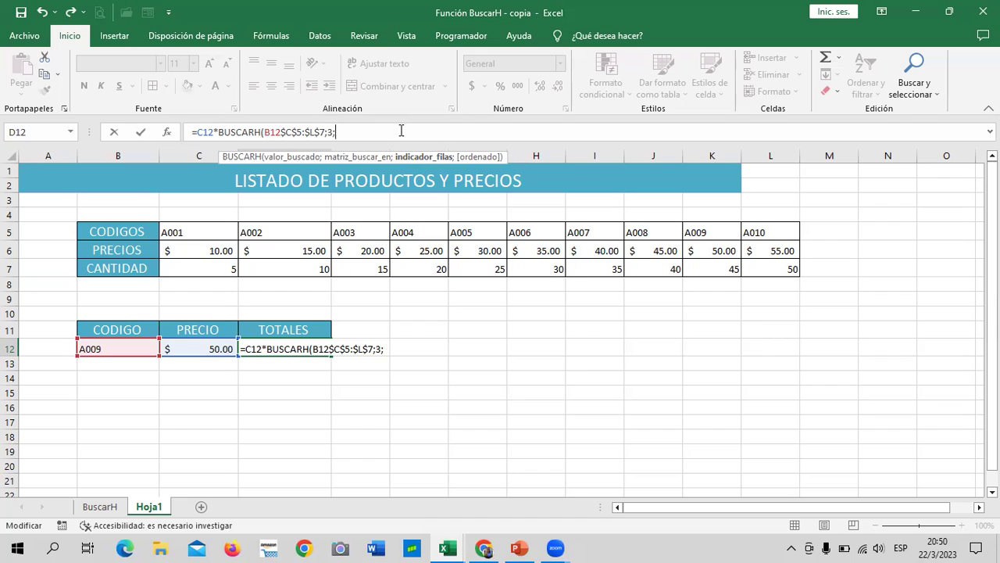
click(280, 132)
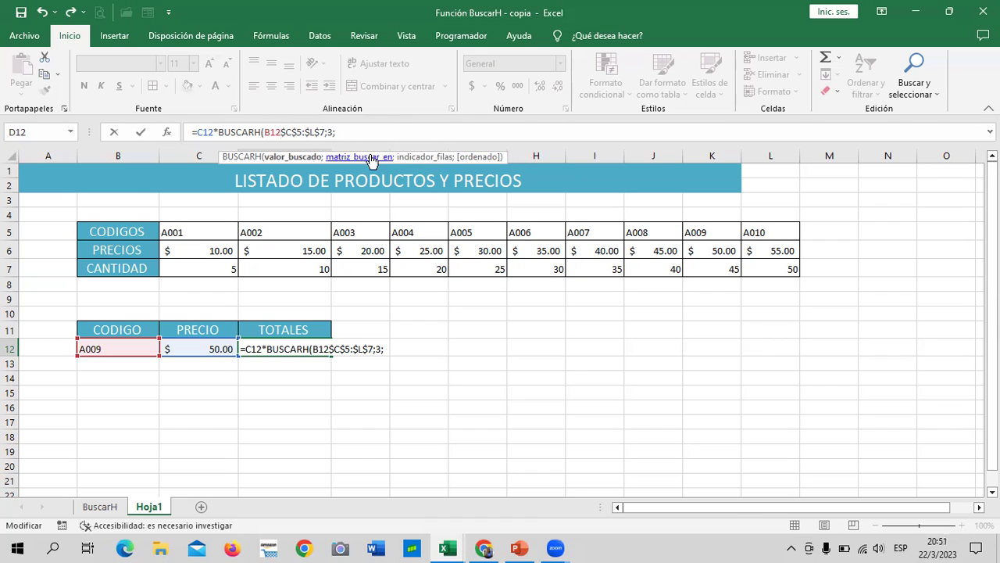
Close D12's formula with FALSO for exact match, giving a $2,250.00 total for A009.
click(366, 129)
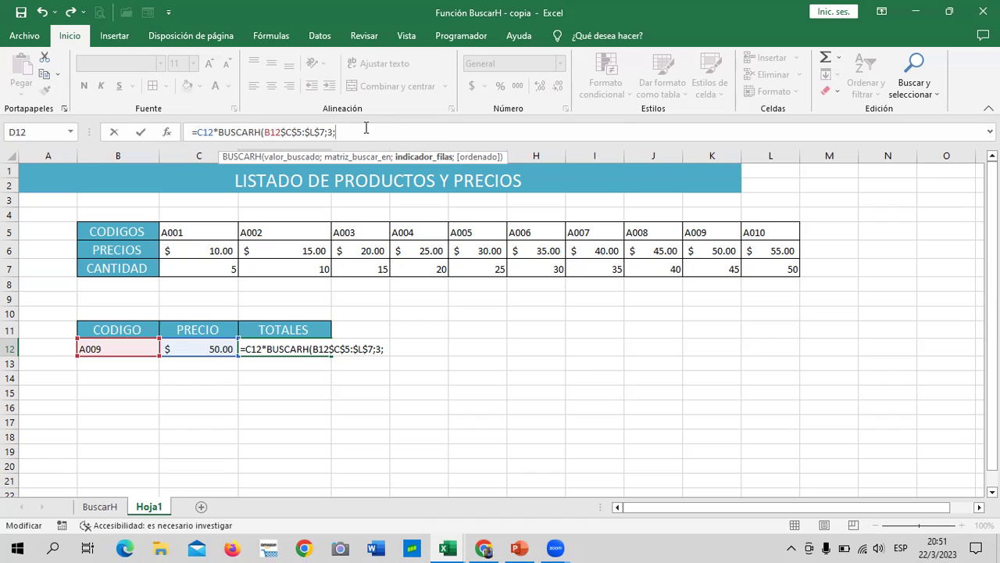
click(280, 132)
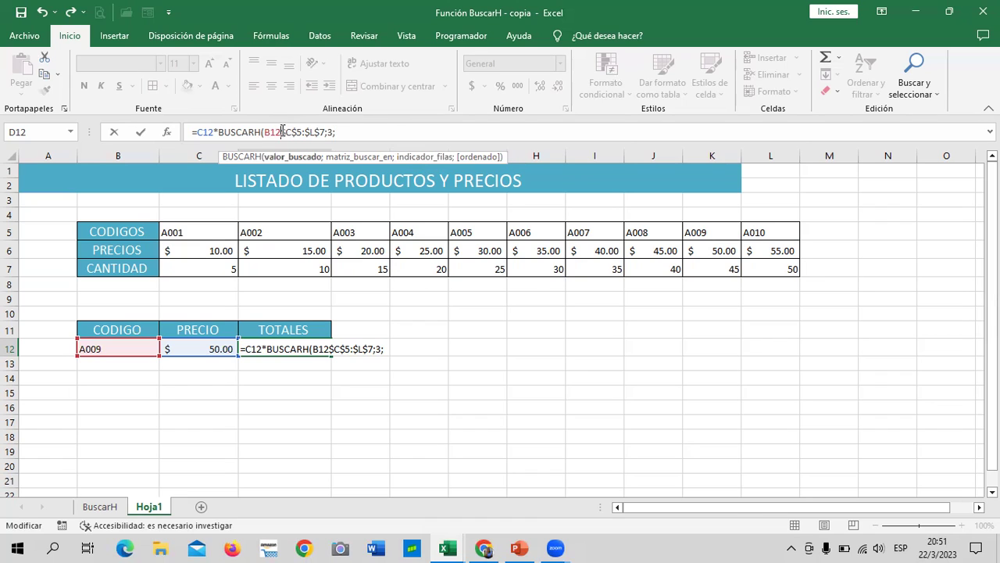
text(;)
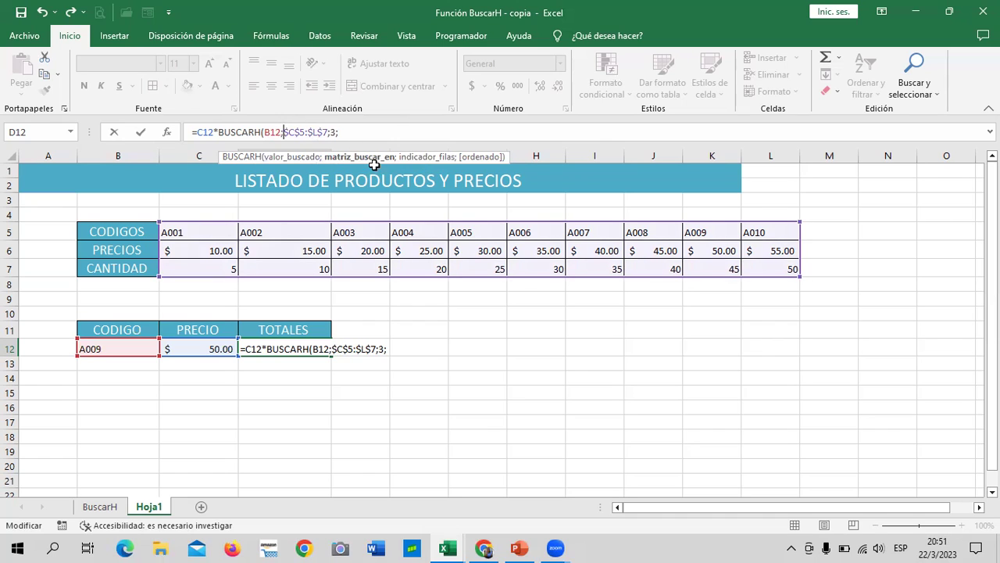
click(368, 131)
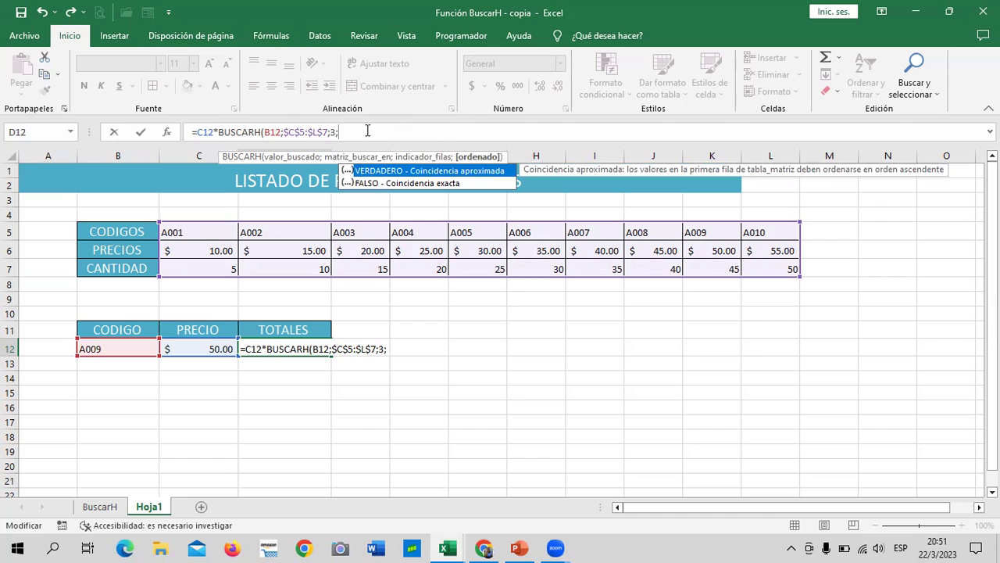
click(401, 187)
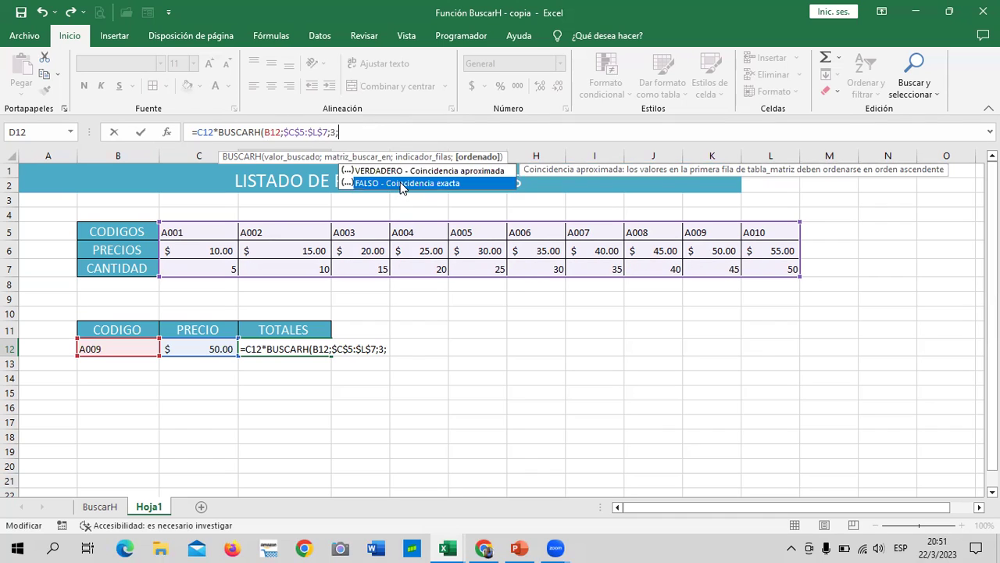
double_click(401, 185)
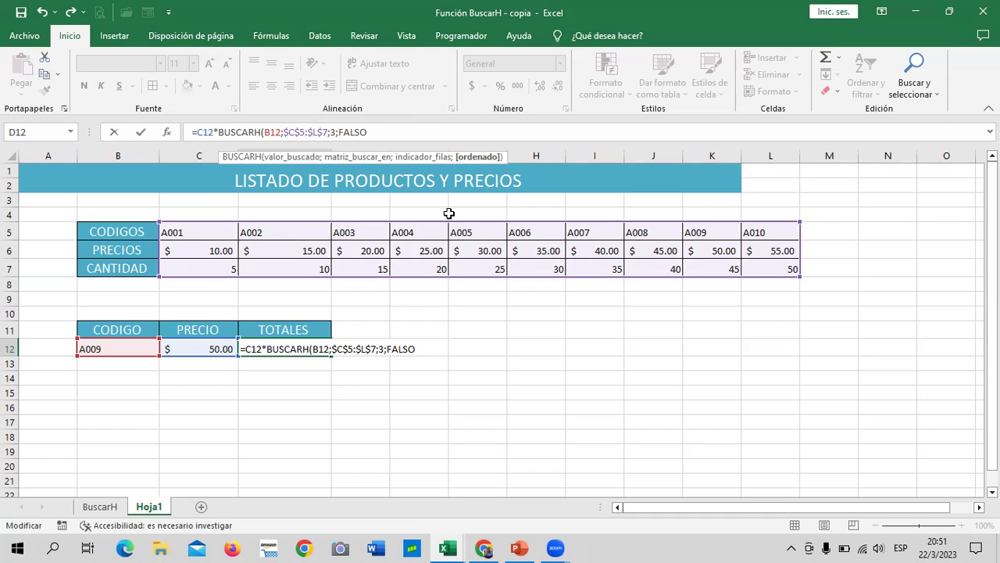
text())
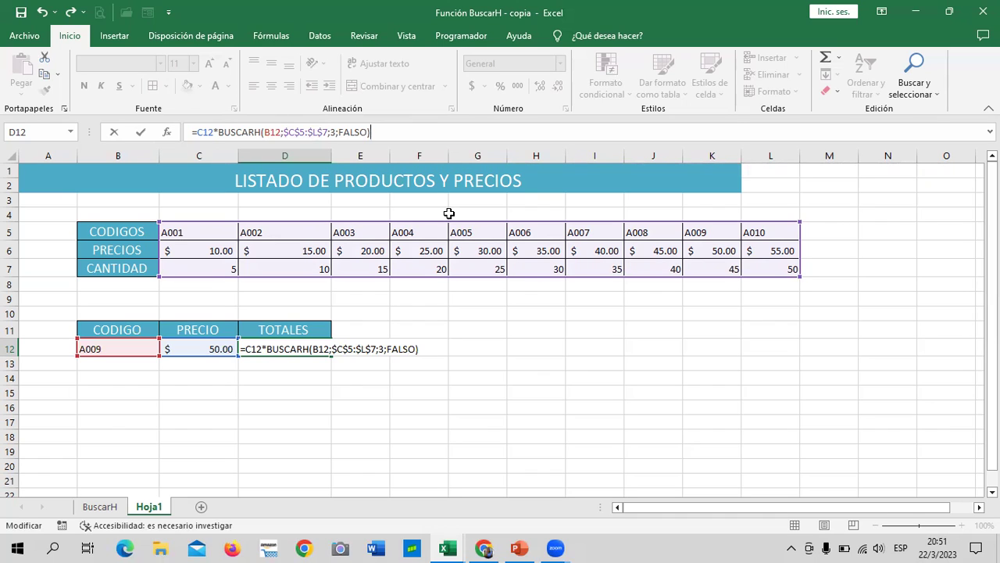
key(Return)
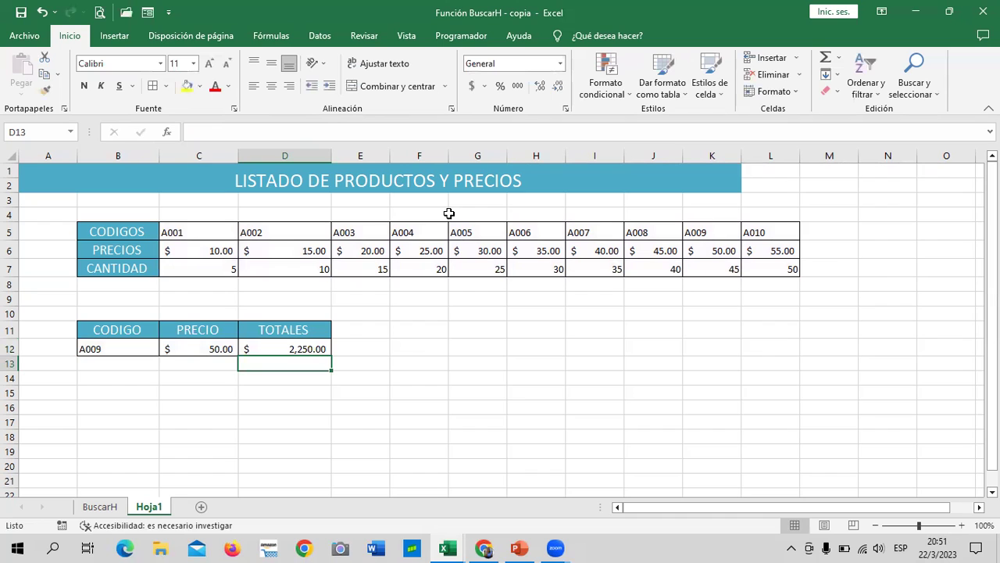
Enter a test formula =L6*L7 in H12 multiplying the A010 price by its quantity.
click(453, 363)
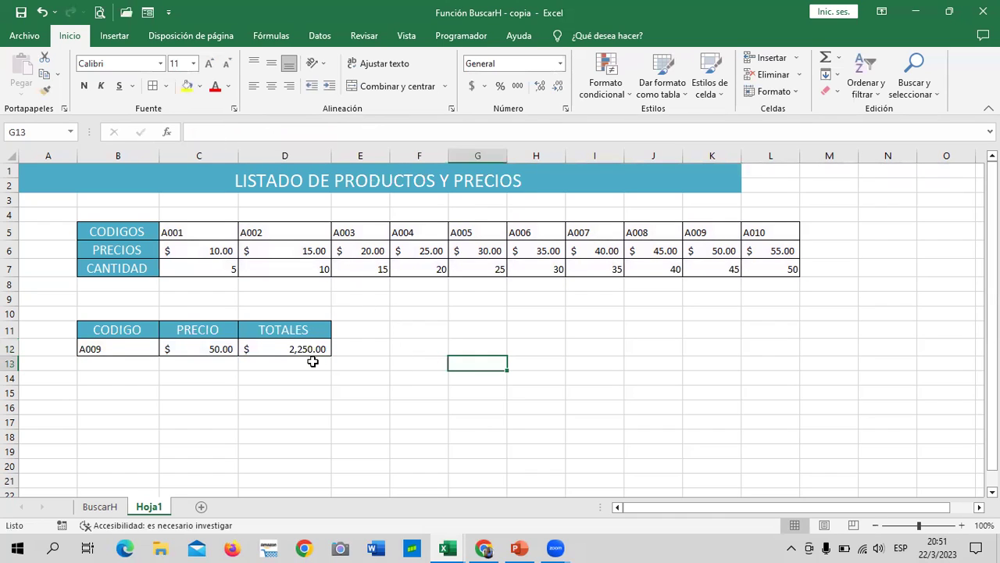
click(227, 346)
click(281, 350)
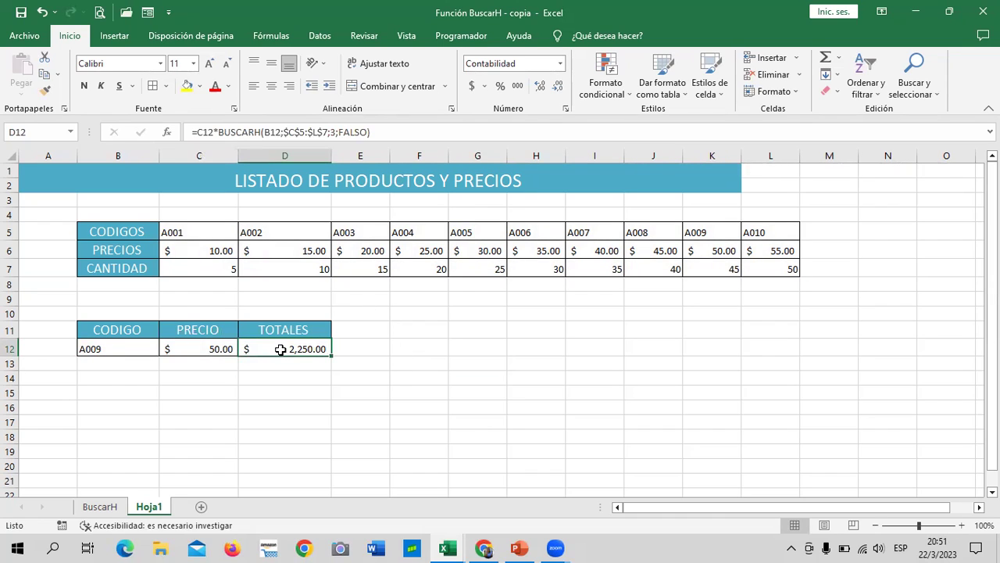
click(525, 348)
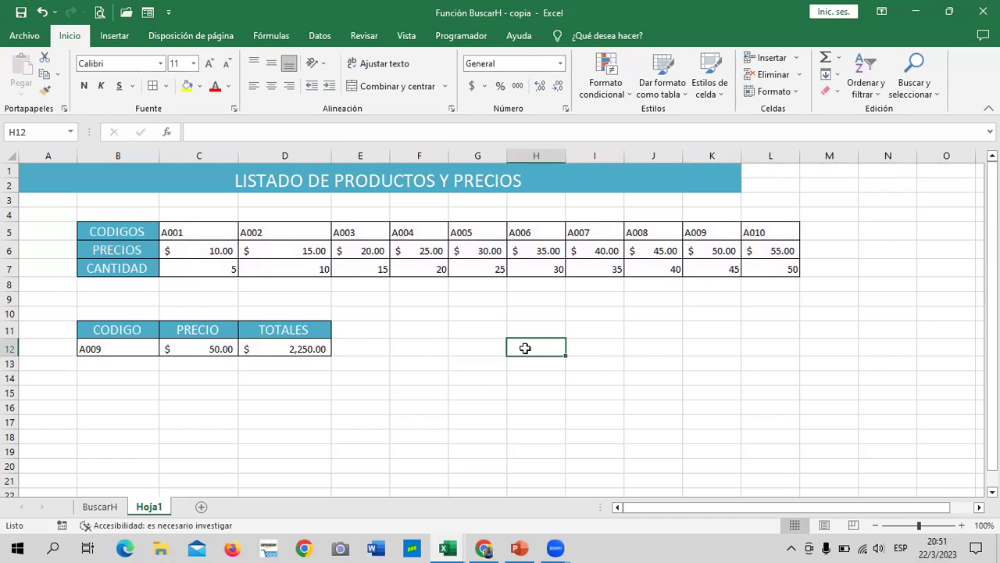
text(=)
click(763, 250)
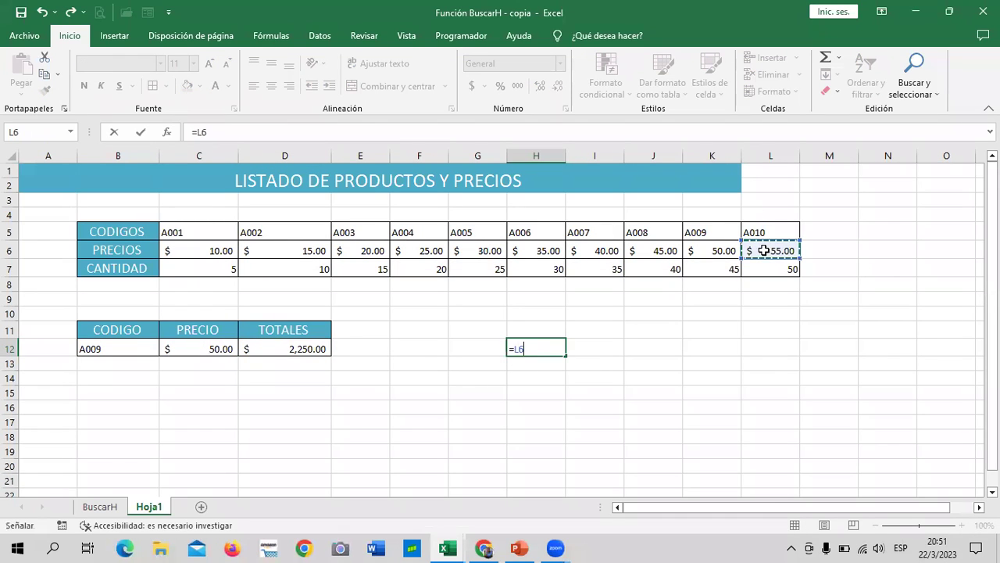
text(*)
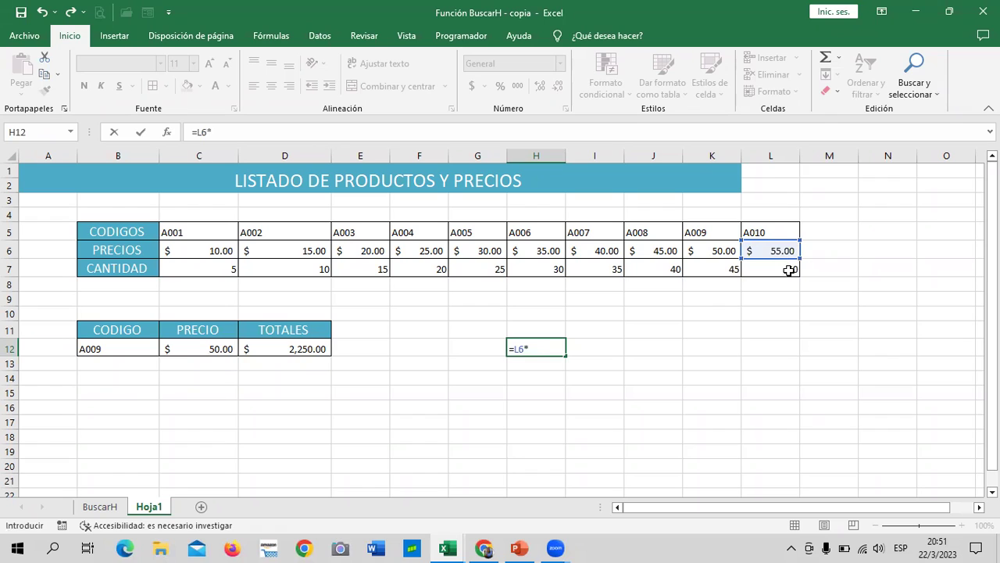
click(789, 270)
key(Return)
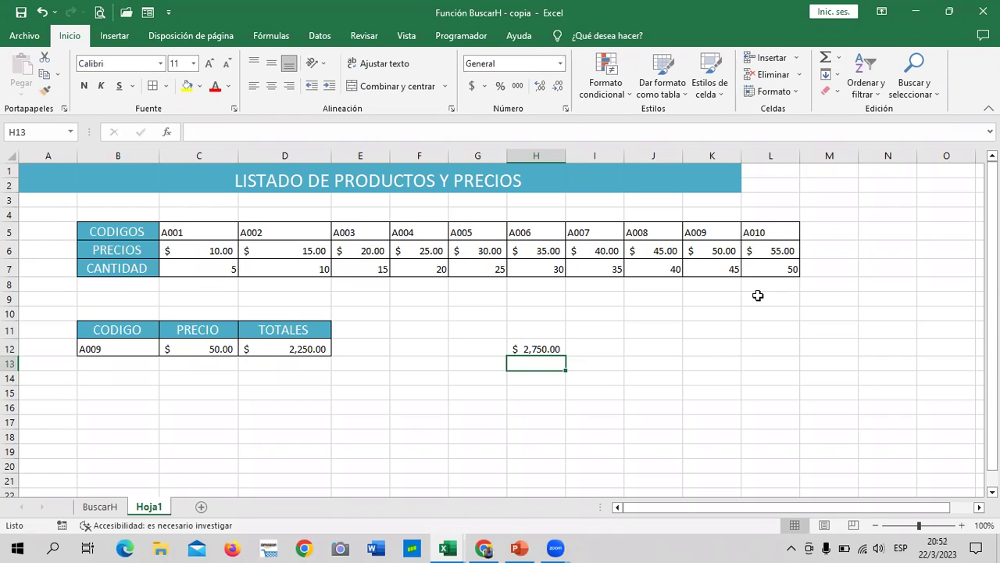
Clear the broken check formula from H12.
click(543, 347)
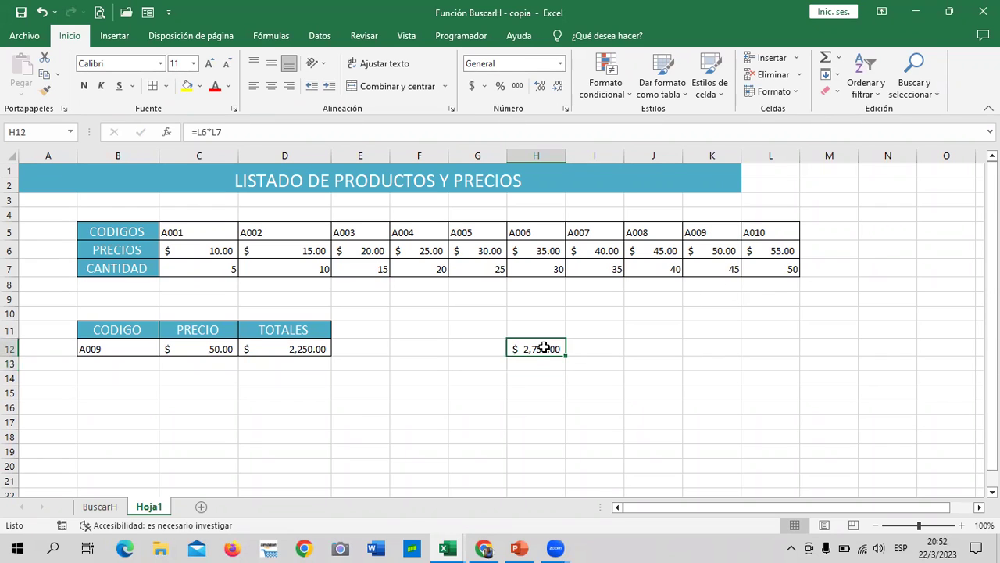
click(205, 132)
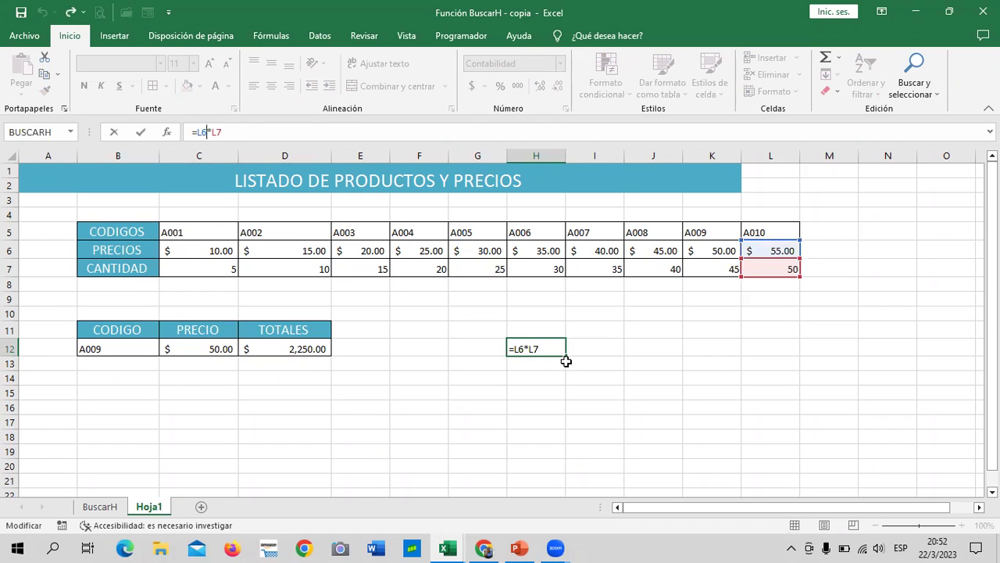
key(Delete)
click(550, 347)
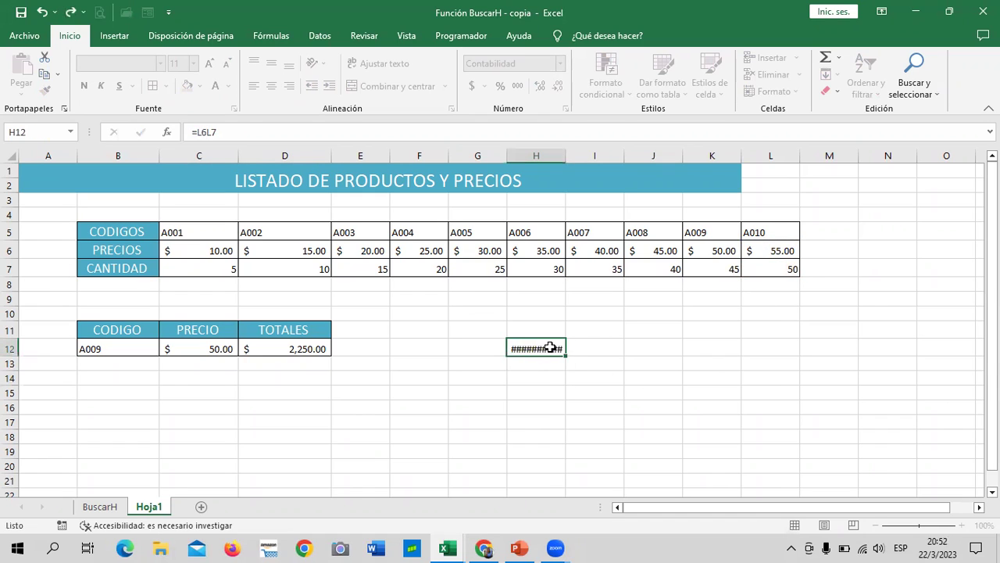
key(Delete)
Recompute H12 as =K6*K7 for A009 to confirm $2,250.00, then delete that test calculation.
click(625, 353)
click(541, 345)
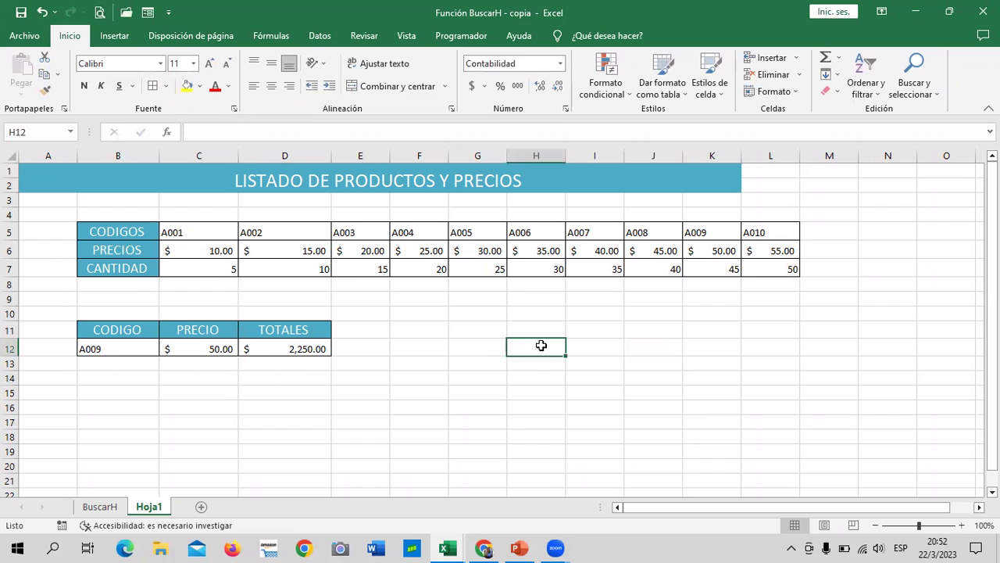
text(=)
click(701, 250)
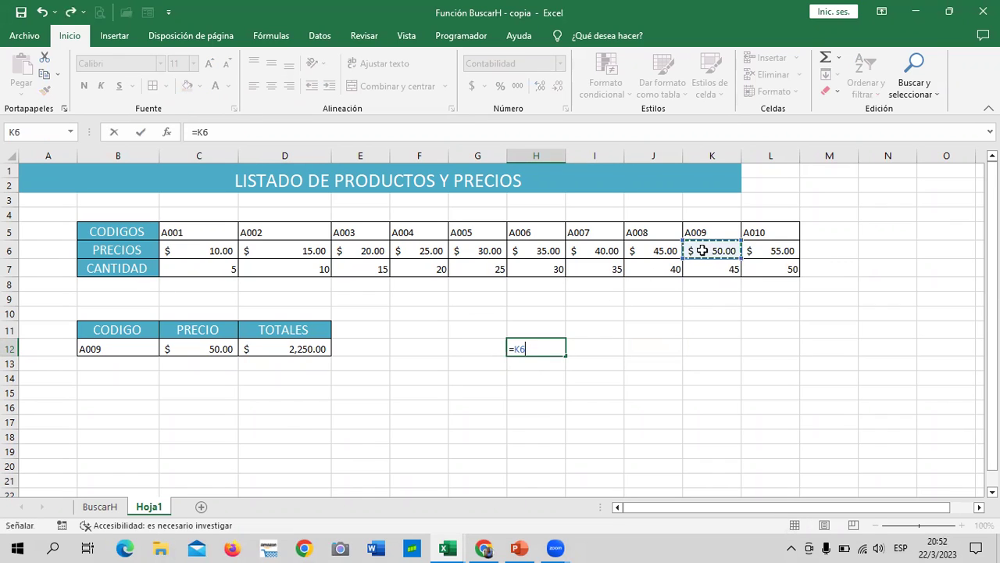
text(*)
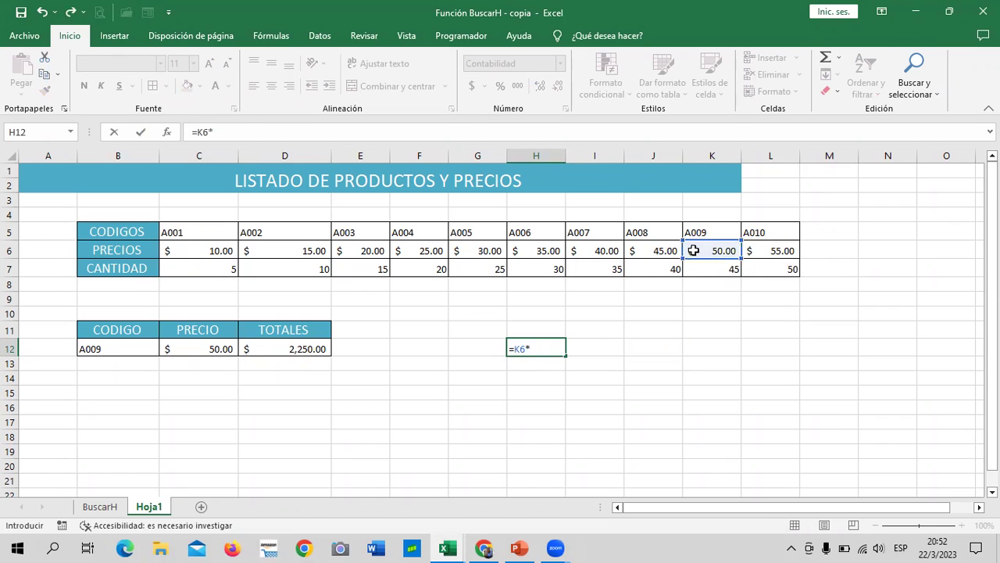
click(711, 266)
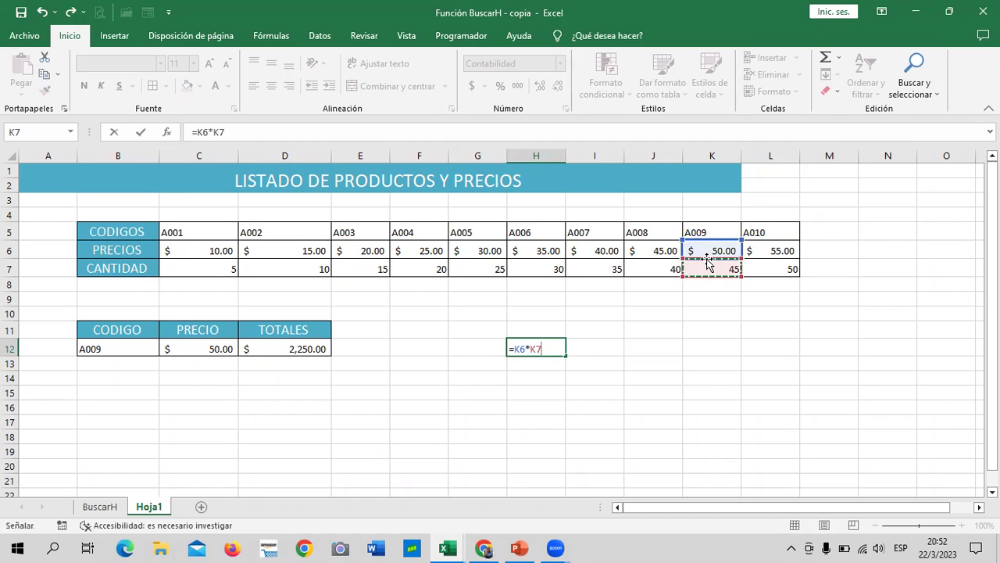
key(Return)
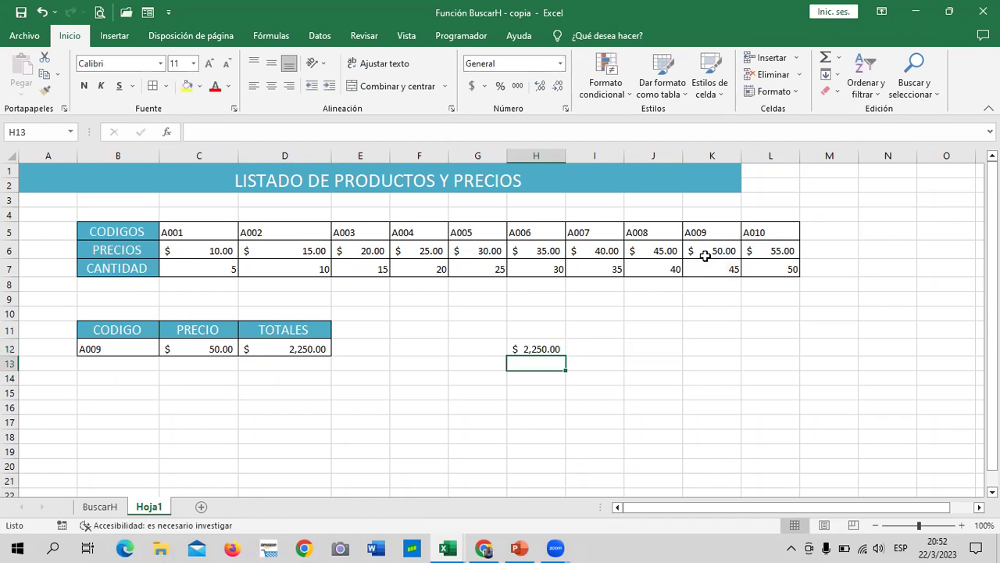
click(531, 347)
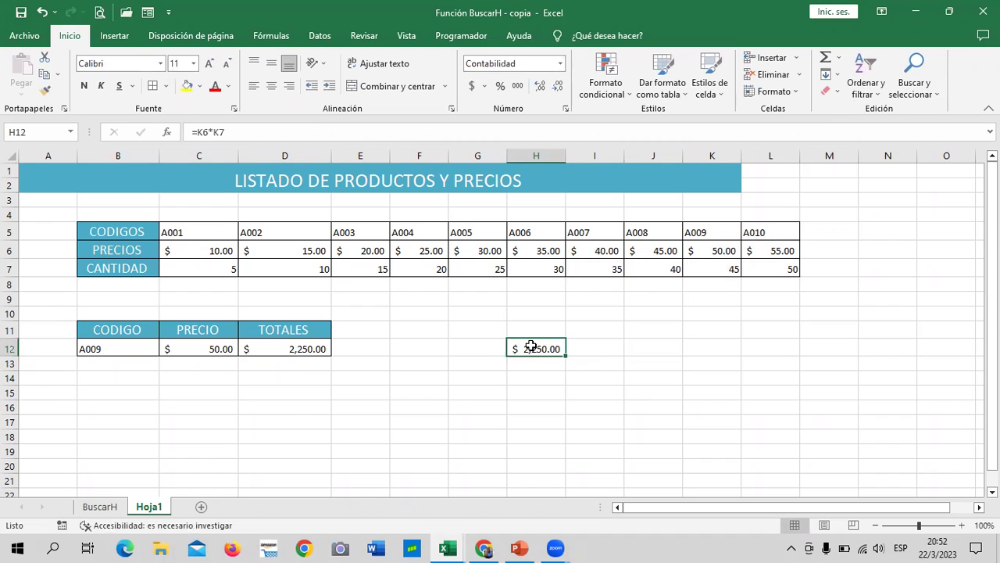
key(Delete)
click(437, 359)
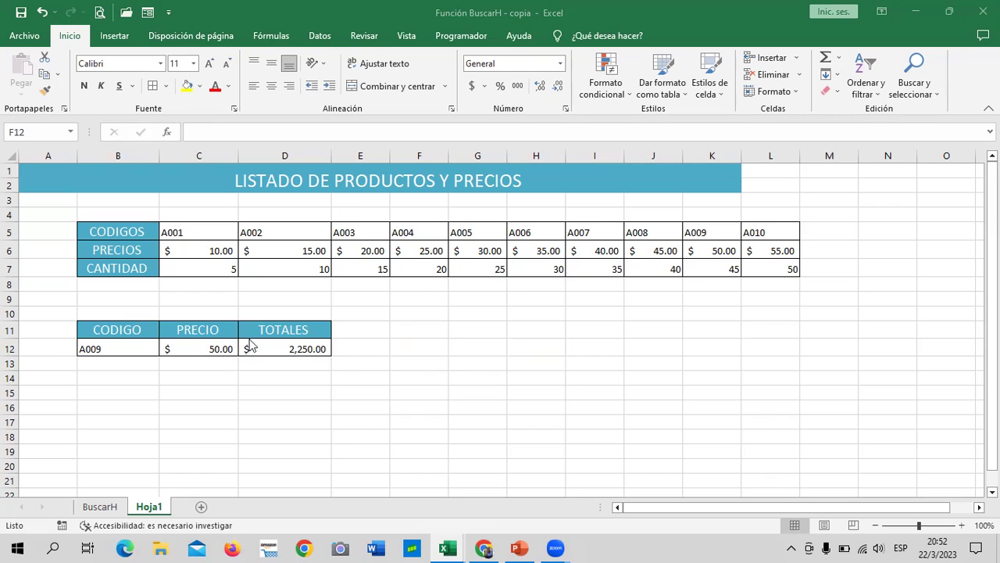
click(214, 346)
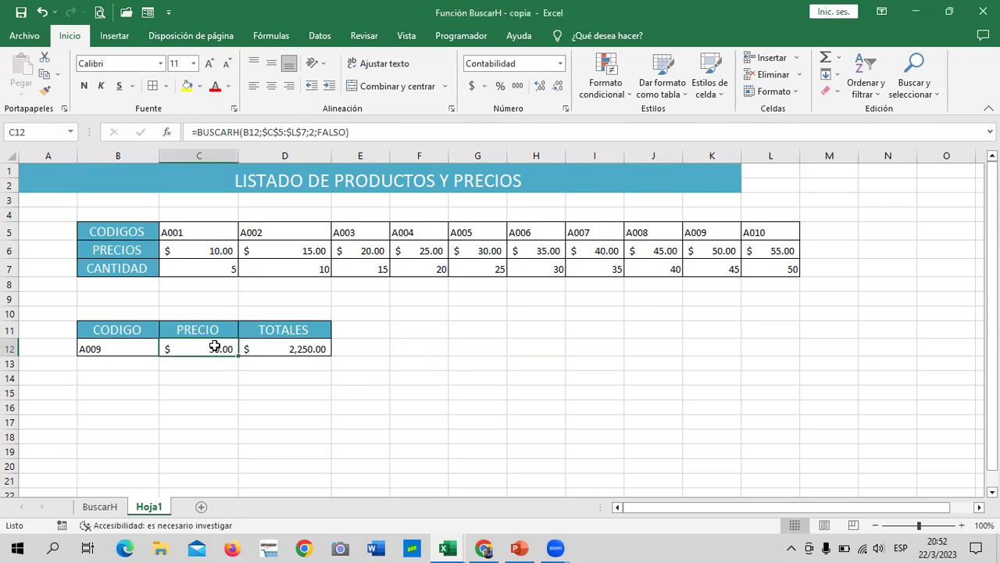
click(271, 347)
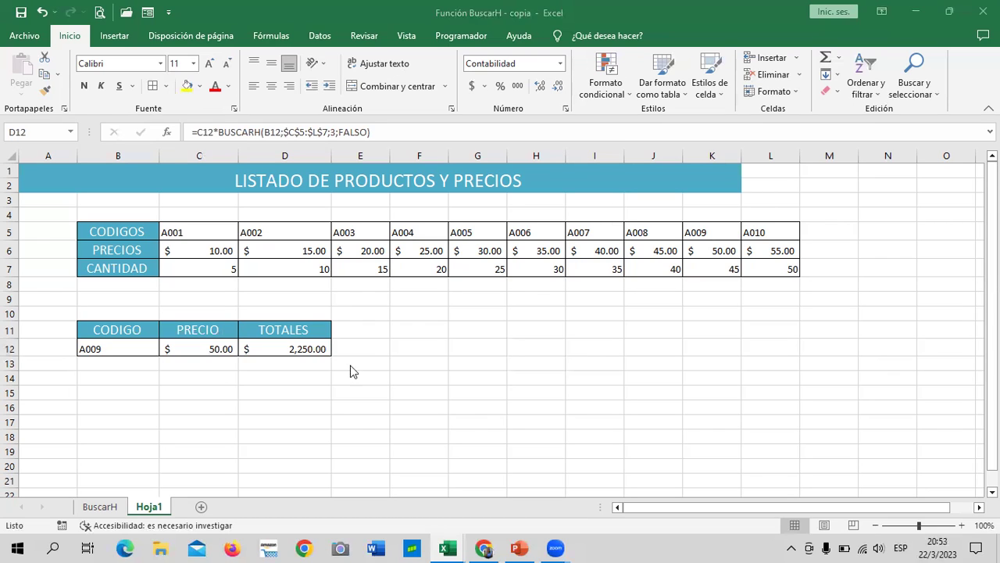
click(297, 349)
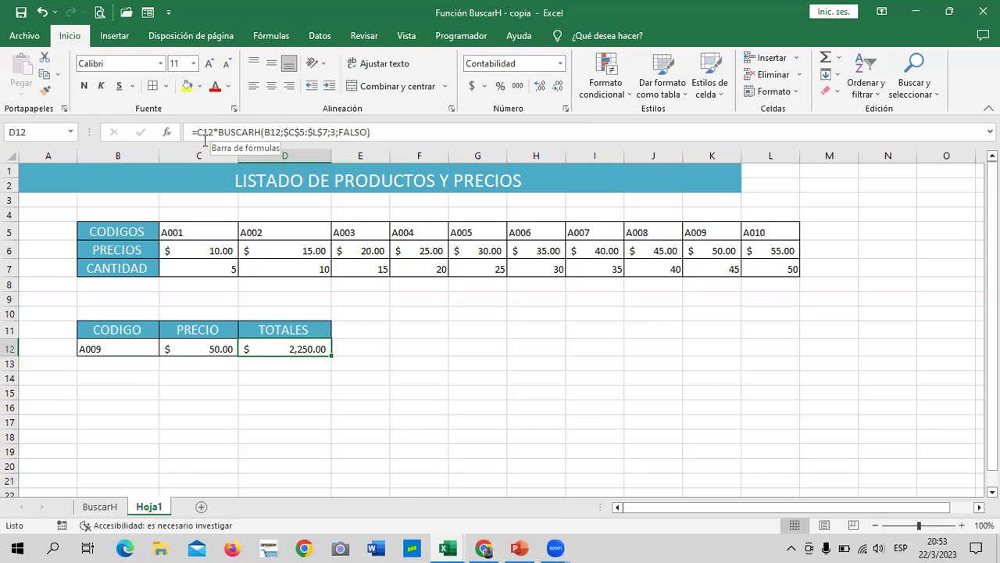
click(510, 388)
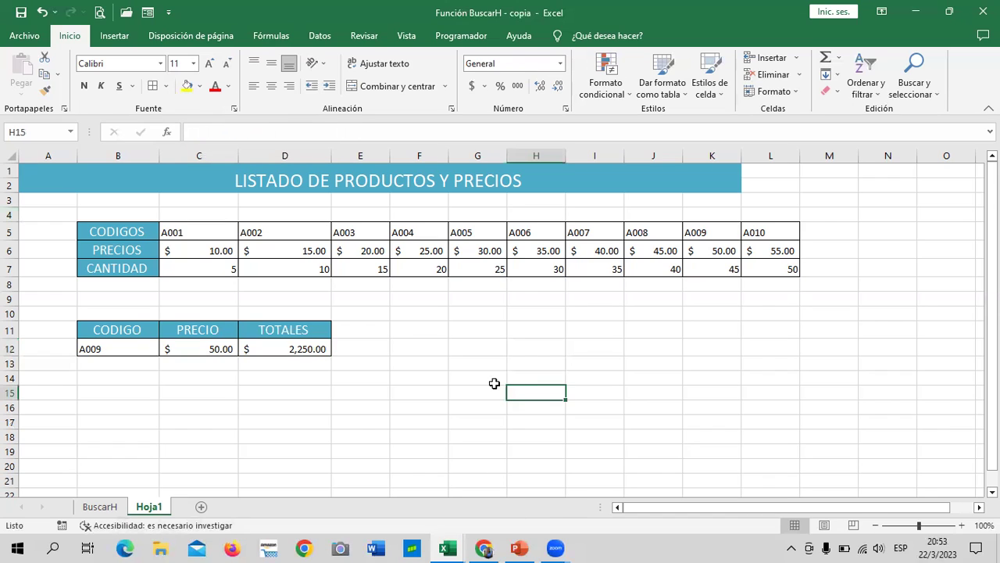
click(306, 349)
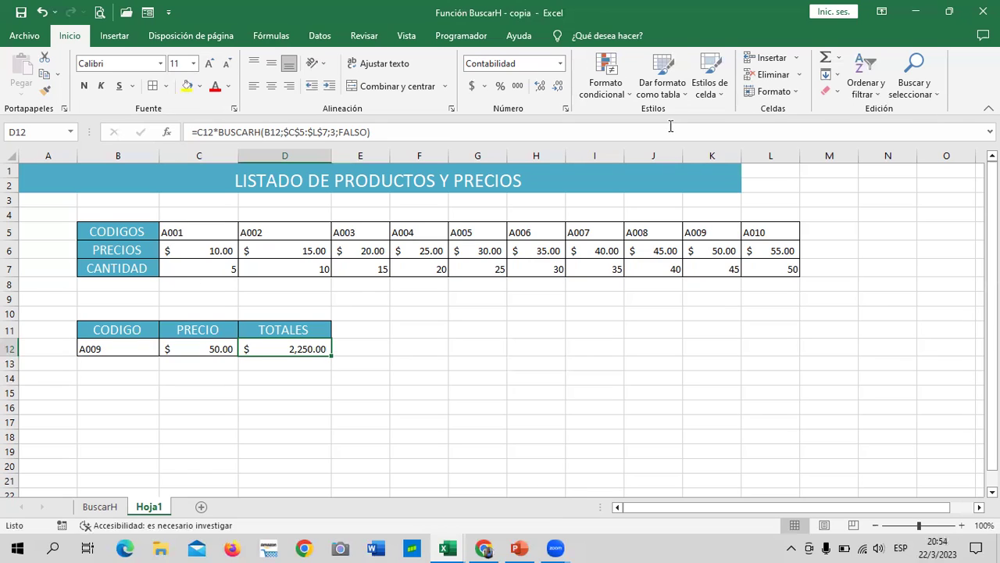
Rewrite D12 as =BUSCARH(B12;$C$5:$L$7;3;FALSO)*C12, keeping the $2,250.00 total.
click(431, 350)
click(302, 346)
click(219, 131)
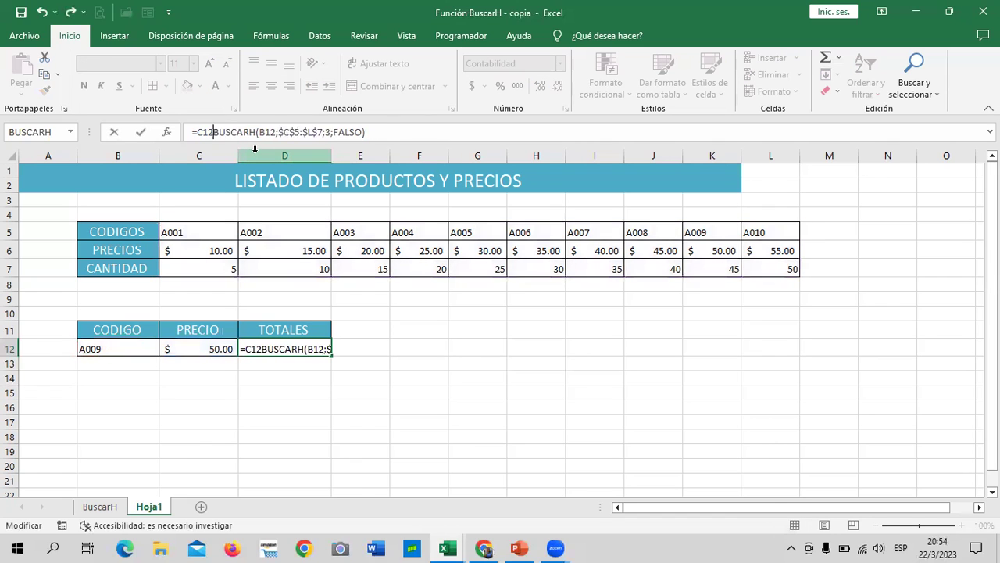
key(BackSpace)
key(BackSpace)
key(BackSpace)
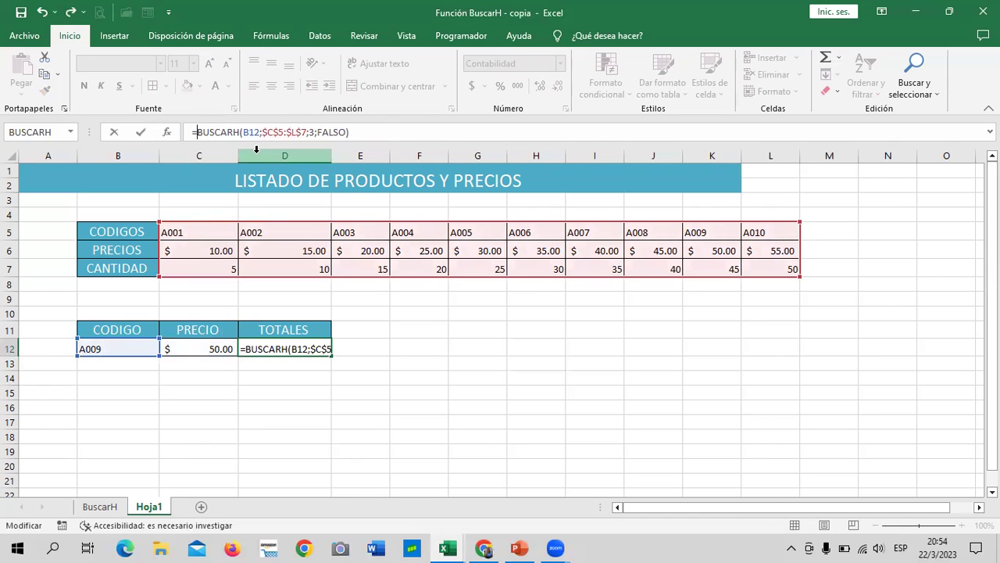
click(373, 132)
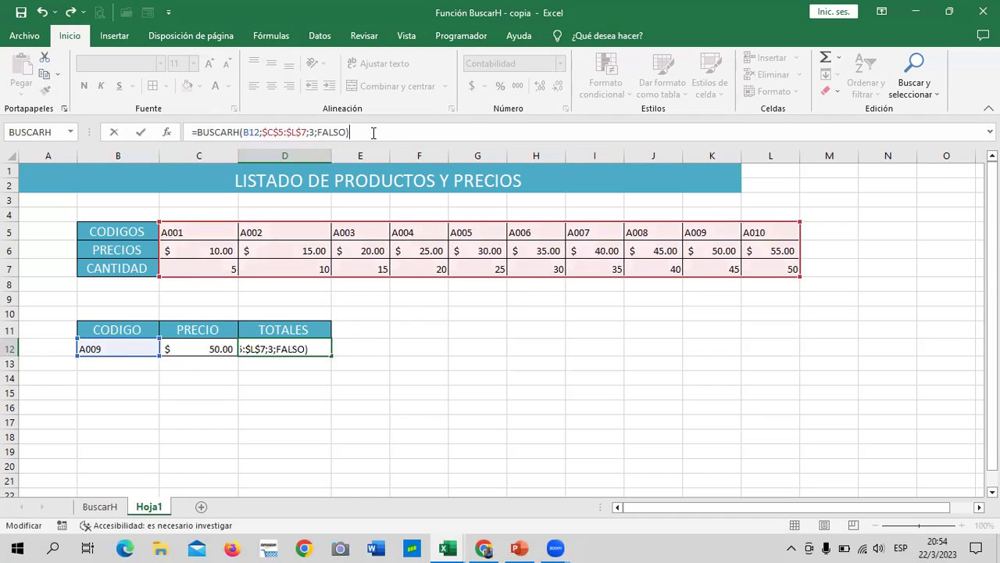
text(*)
click(213, 352)
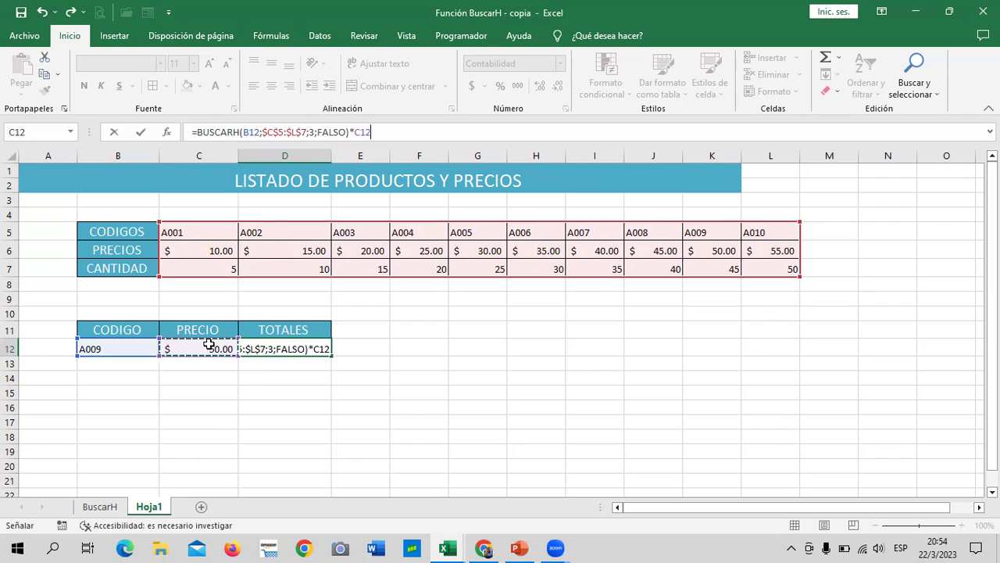
key(Return)
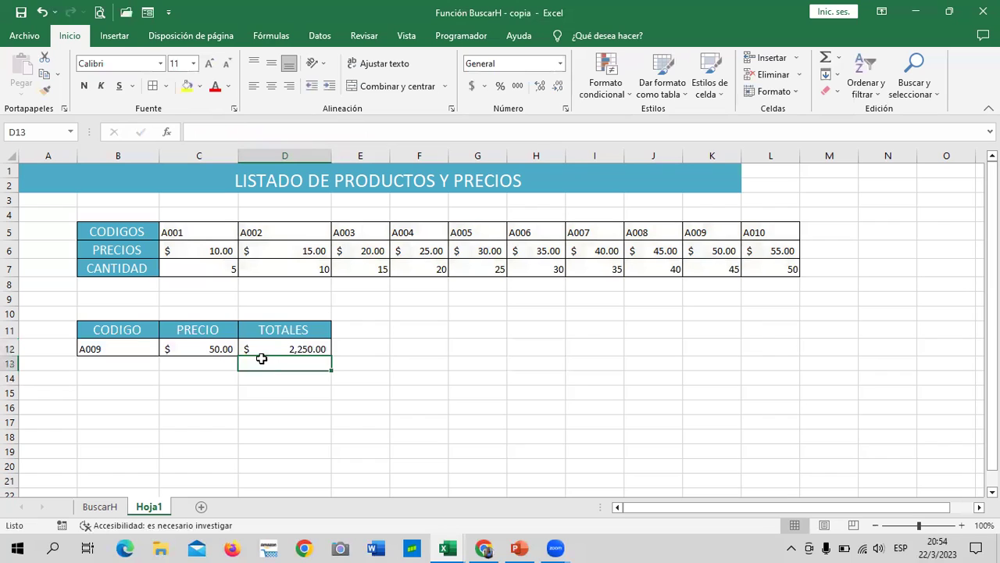
click(277, 349)
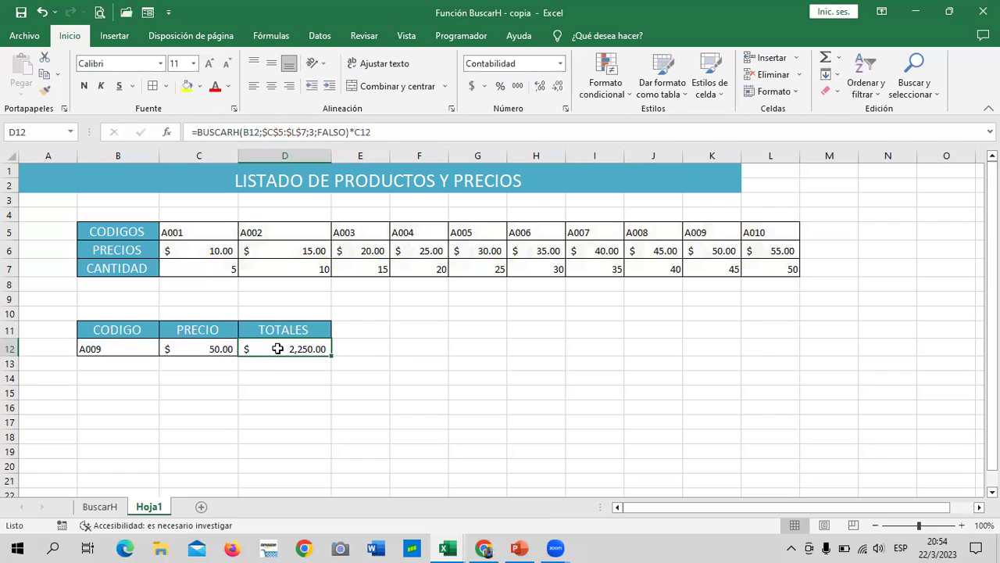
Inspect the price lookup formula in C12 and the neighbouring result cells.
click(223, 350)
click(266, 348)
click(220, 348)
click(257, 348)
click(452, 345)
click(297, 347)
Cycle B12 through codes A003, A008, A009, A004 and A006, ending on A004, and check D12.
click(144, 347)
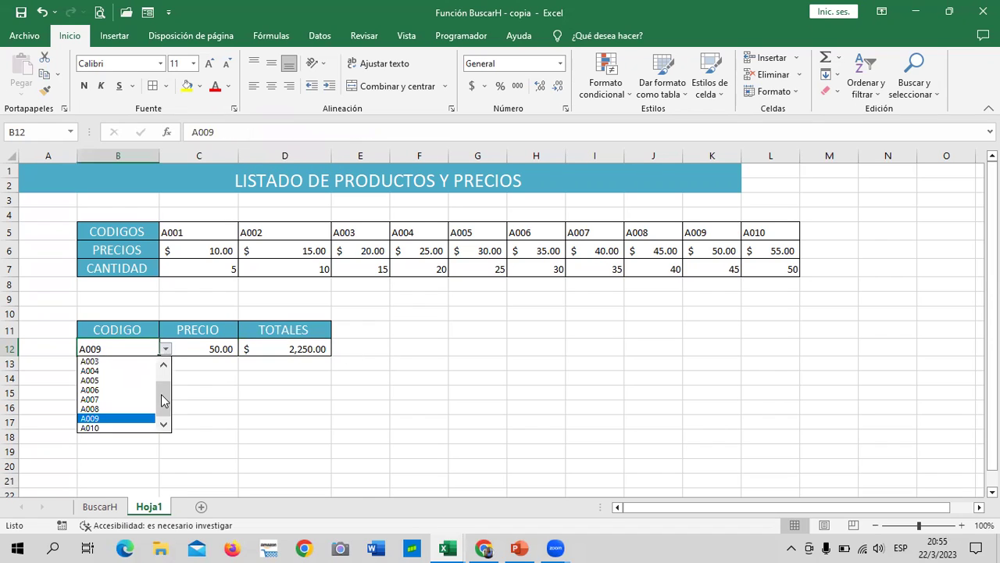
drag(162, 398, 164, 365)
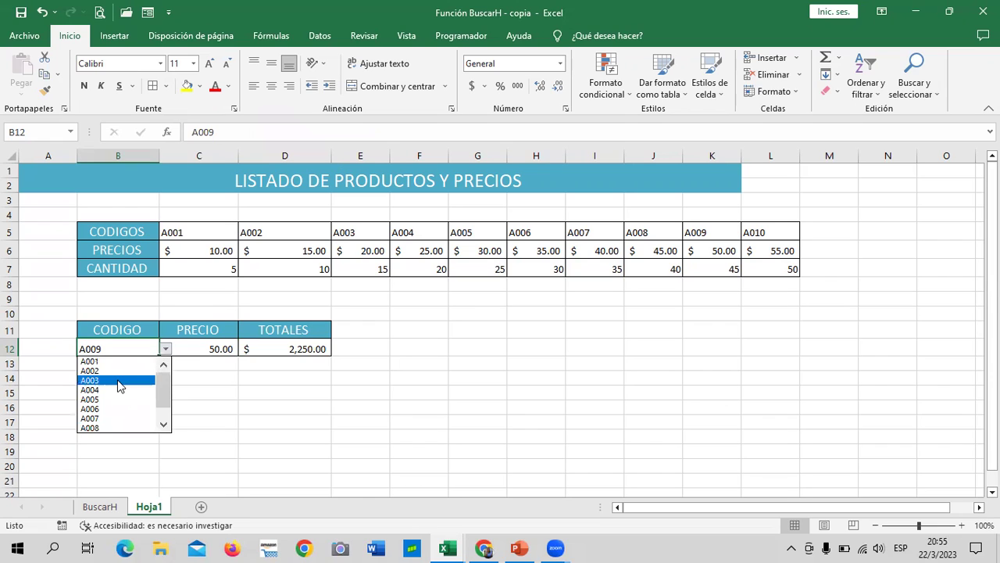
click(116, 380)
click(166, 349)
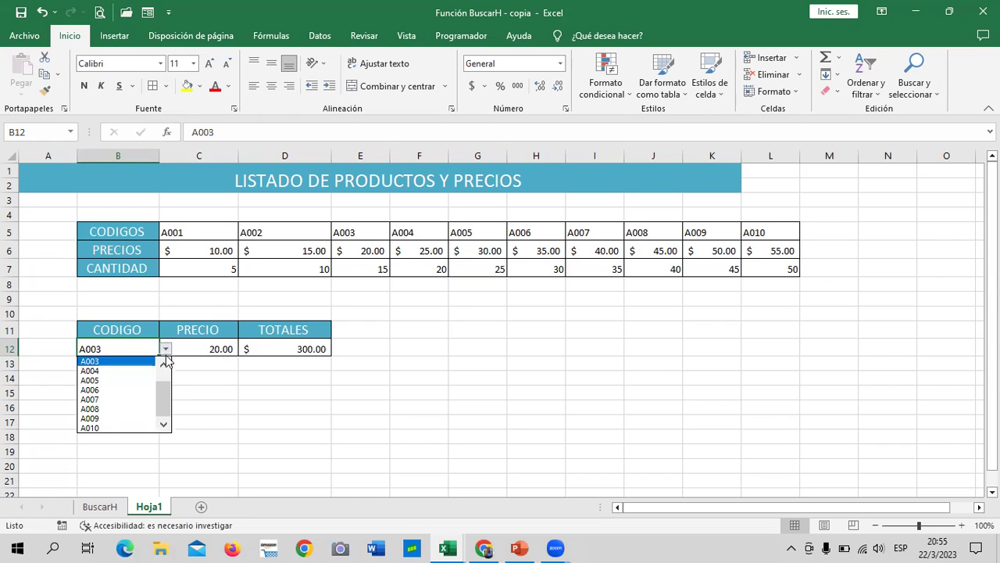
click(135, 402)
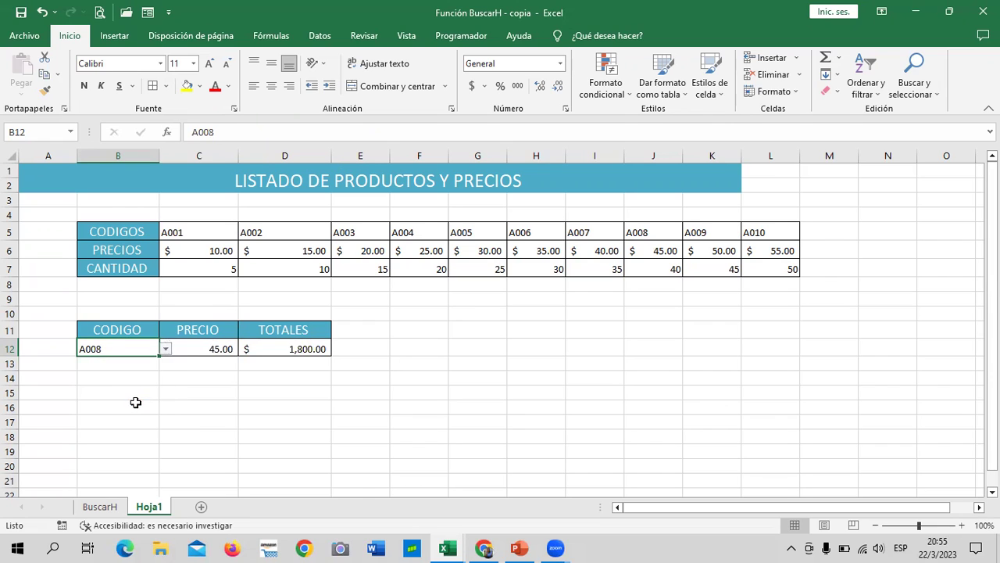
click(165, 350)
click(131, 419)
click(166, 349)
drag(160, 400, 163, 384)
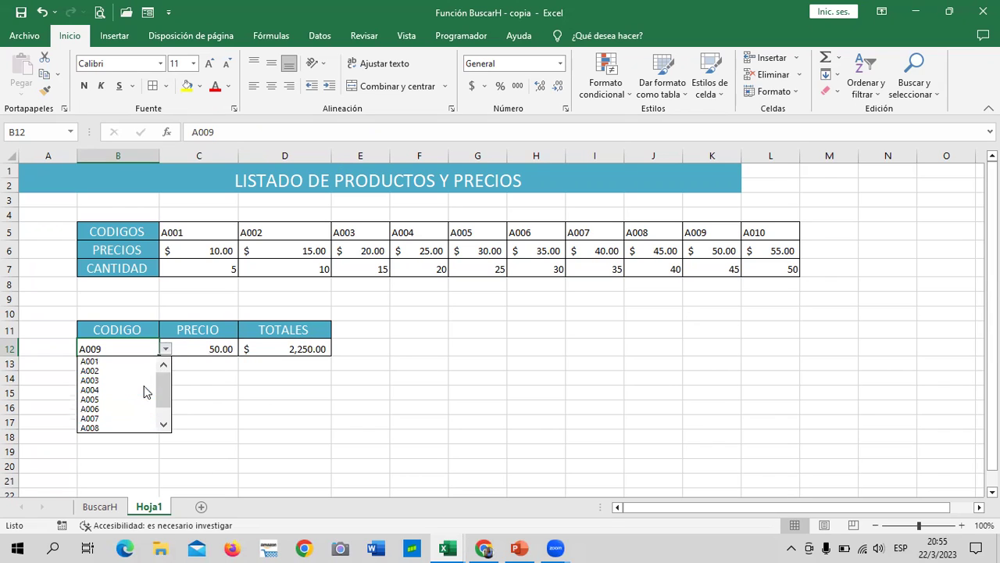
click(138, 389)
click(166, 349)
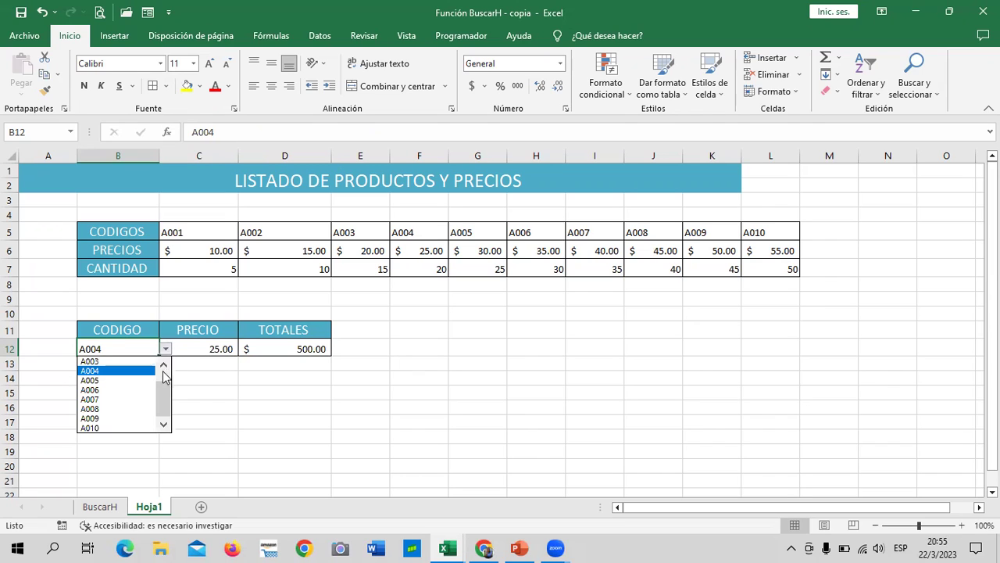
click(114, 409)
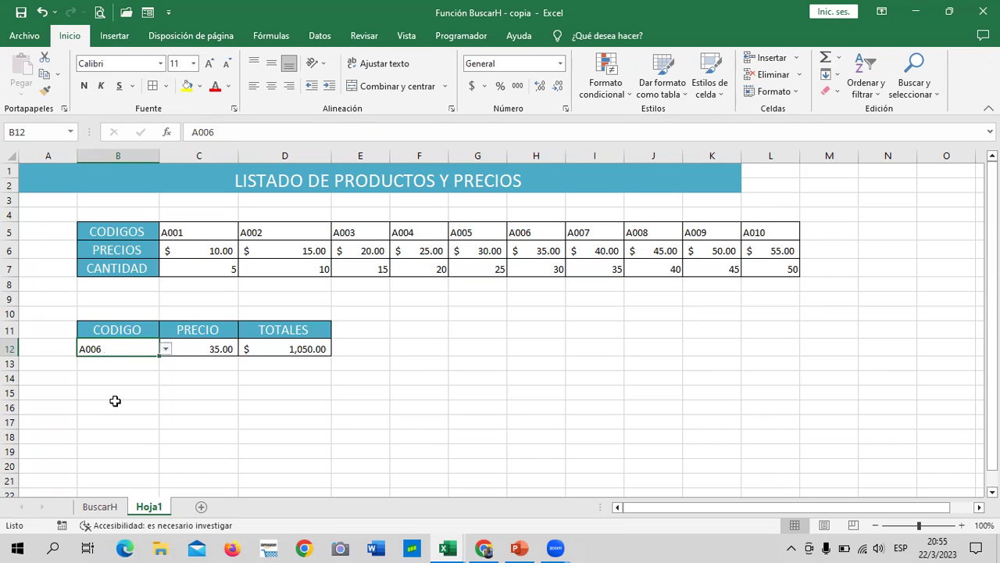
click(166, 349)
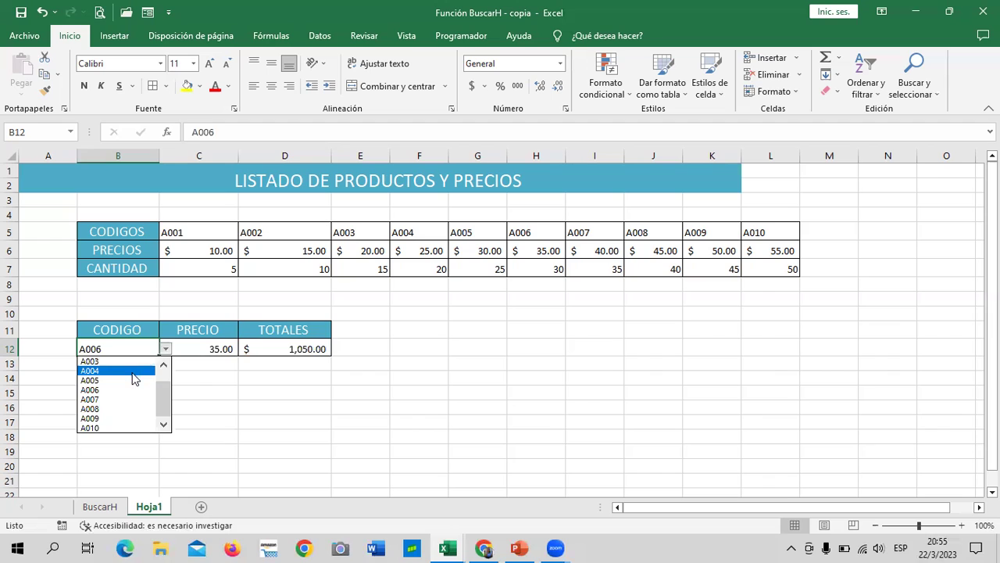
click(133, 372)
click(286, 348)
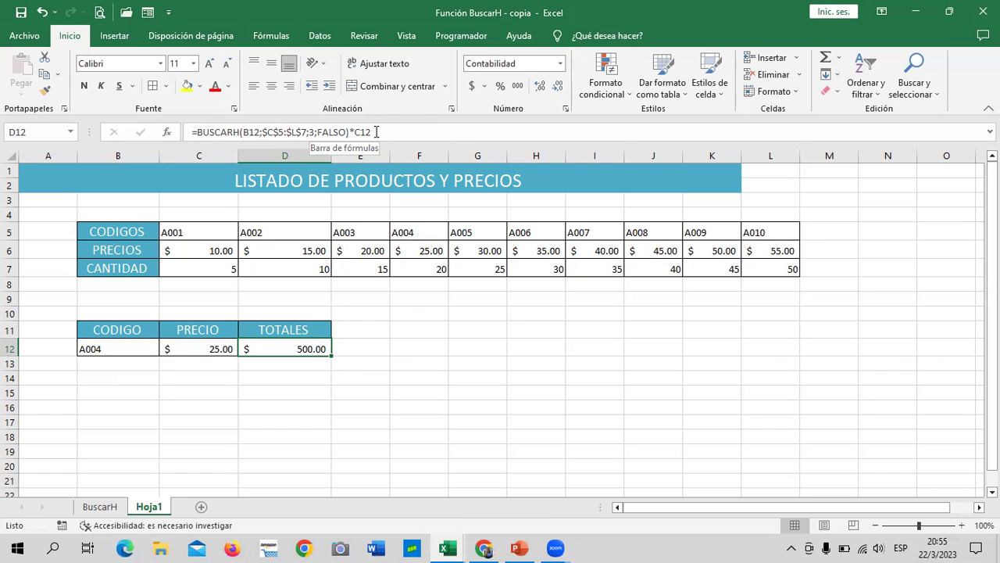
Switch B12 to A010, then A008, showing a $45.00 price and $1,800.00 total.
click(122, 348)
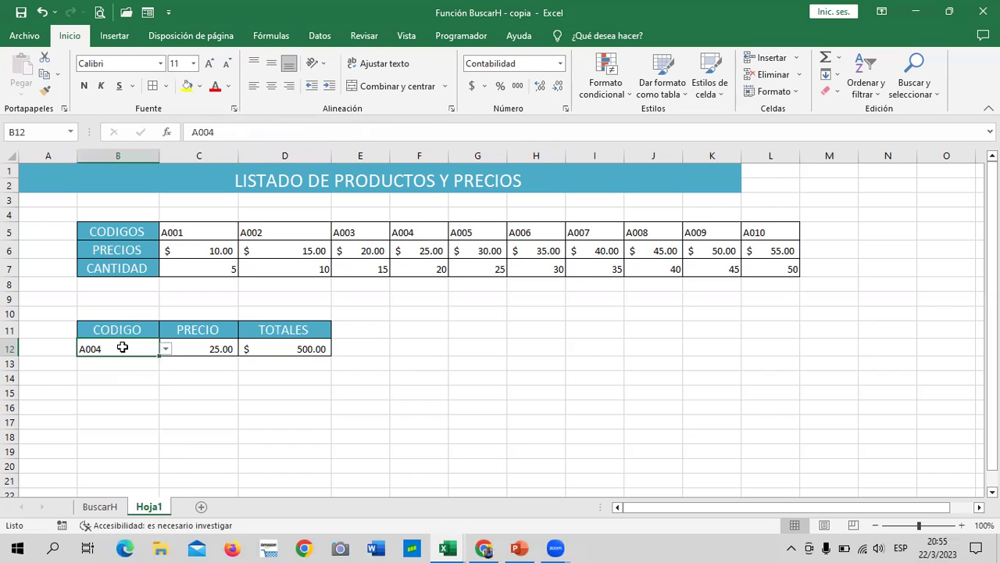
click(165, 349)
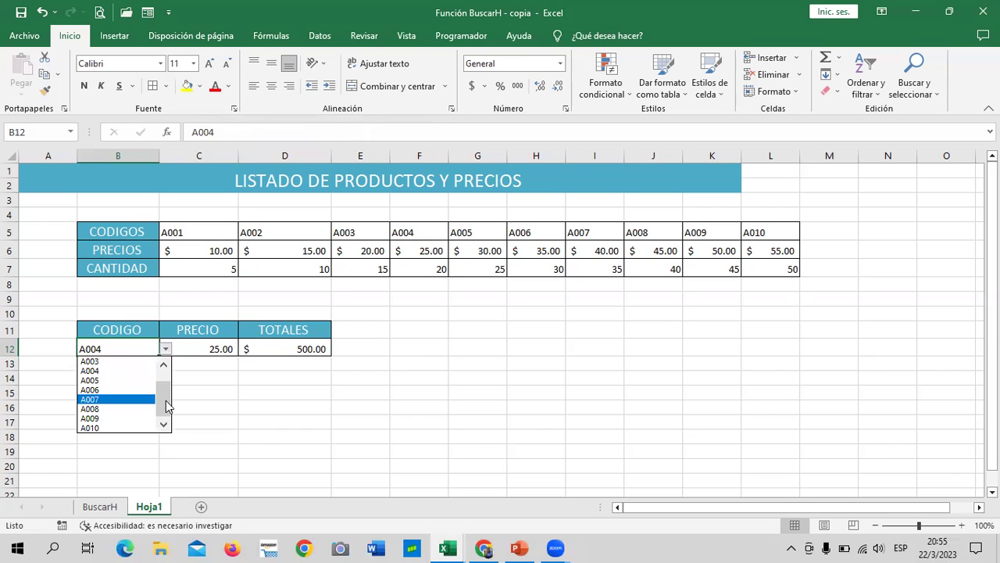
click(141, 428)
click(166, 349)
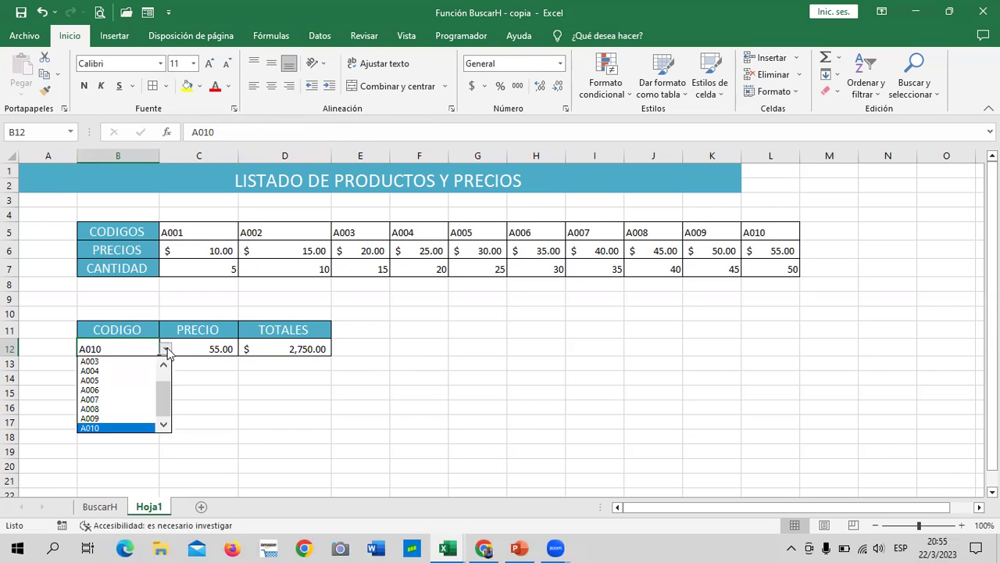
click(139, 409)
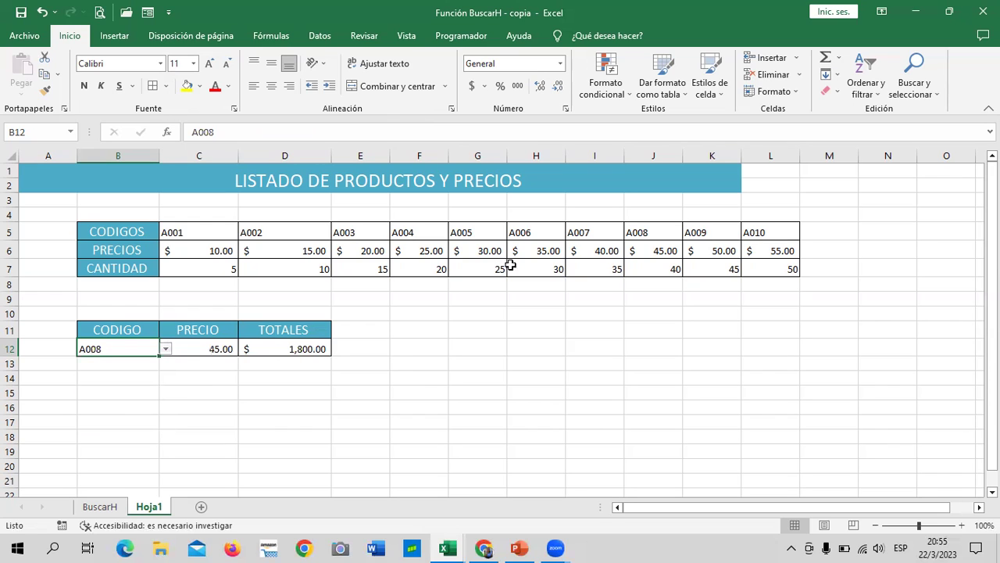
click(297, 352)
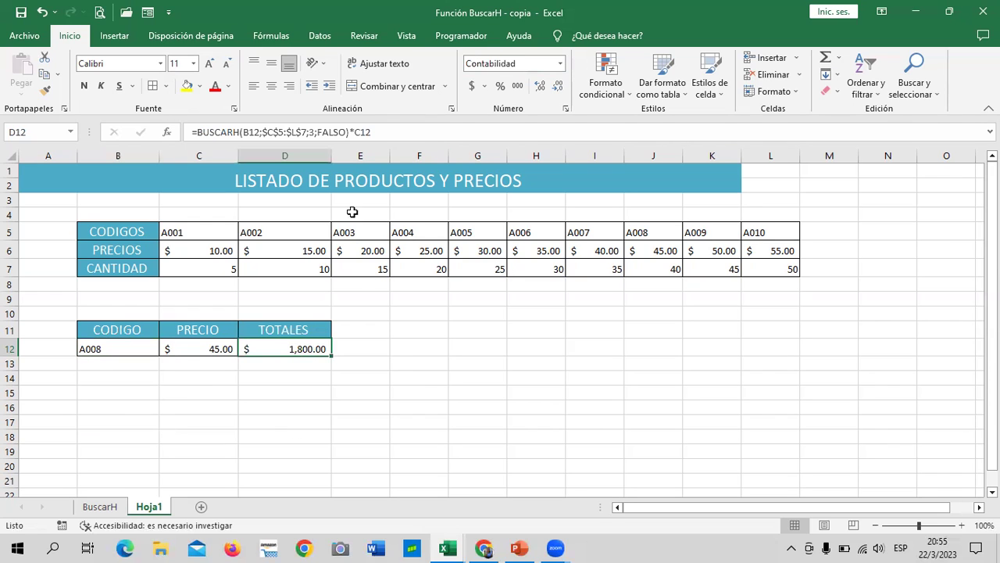
Move C12 back to the front of D12's formula: =C12*BUSCARH(B12;$C$5:$L$7;3;FALSO).
click(407, 134)
key(BackSpace)
key(BackSpace)
key(BackSpace)
key(BackSpace)
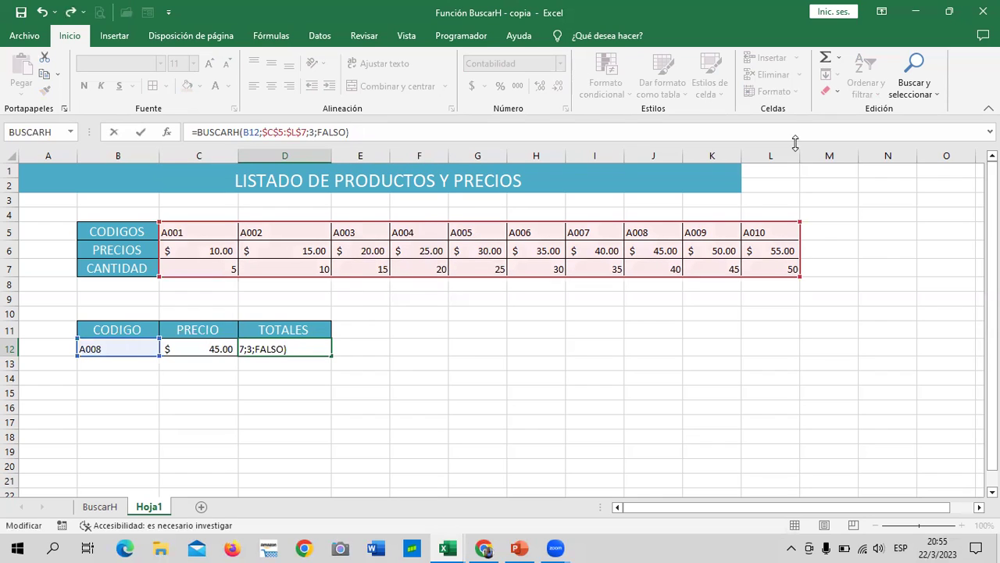
click(194, 132)
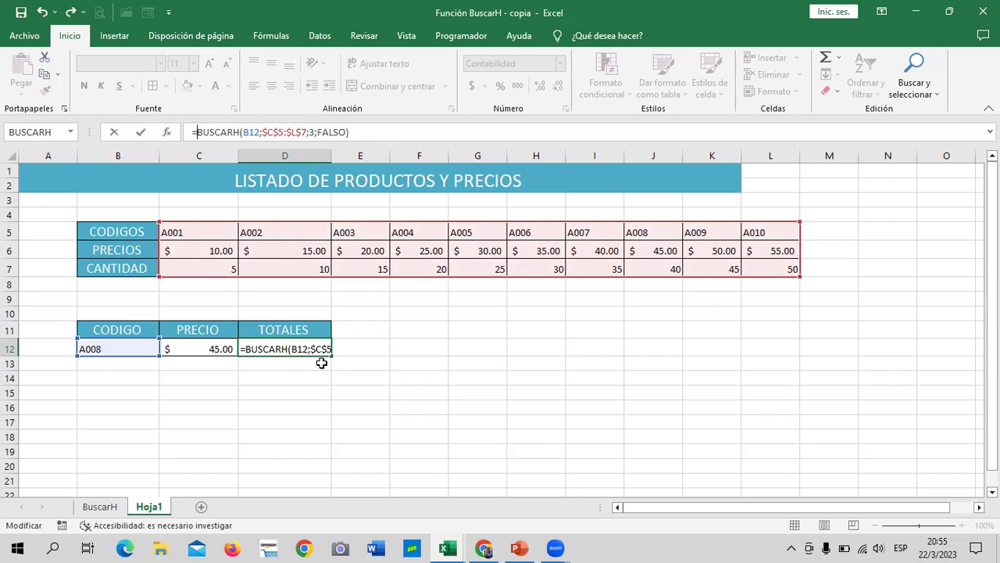
click(210, 348)
text(*)
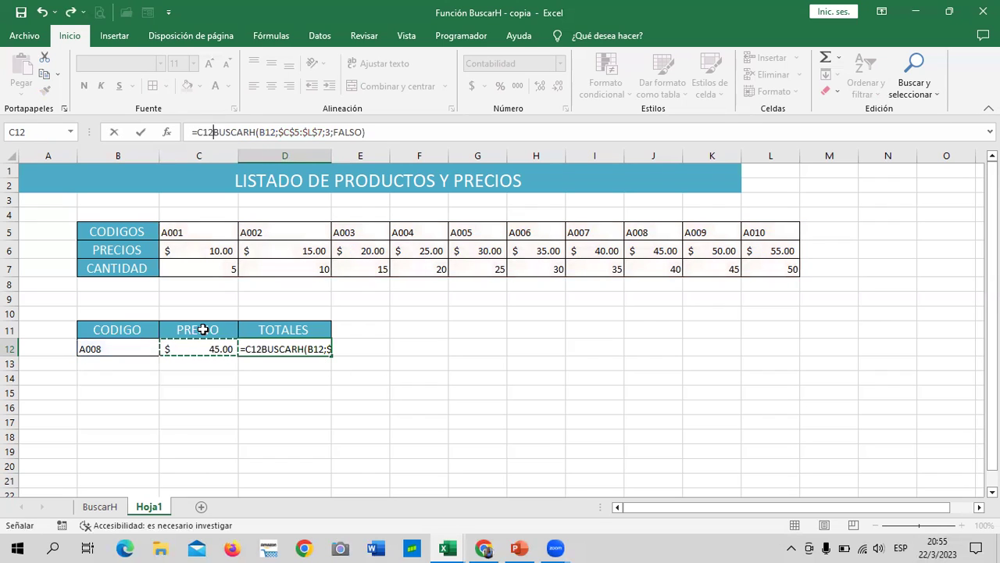
key(Return)
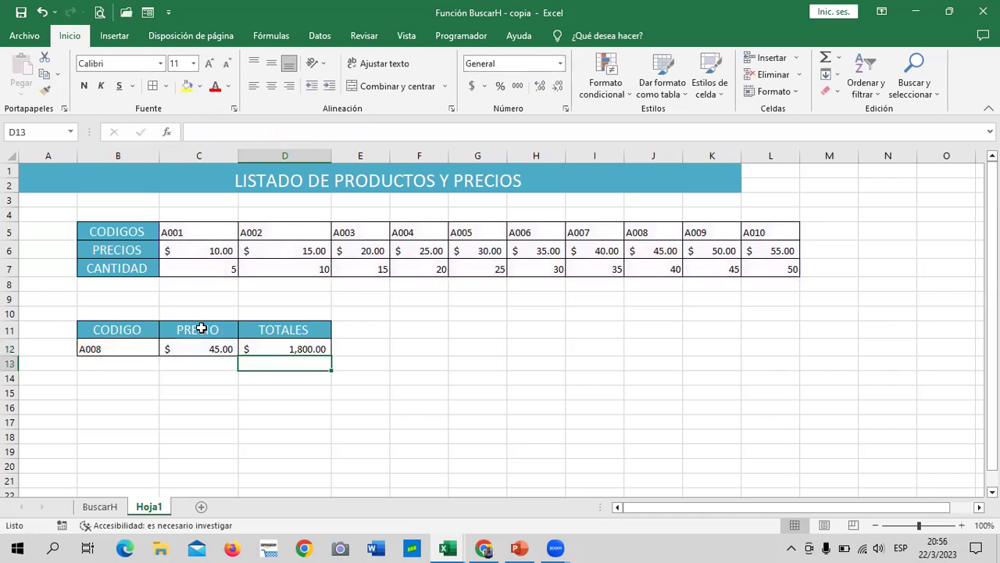
Set B12 to A003 via A004, giving a $20.00 price and $300.00 total.
click(117, 351)
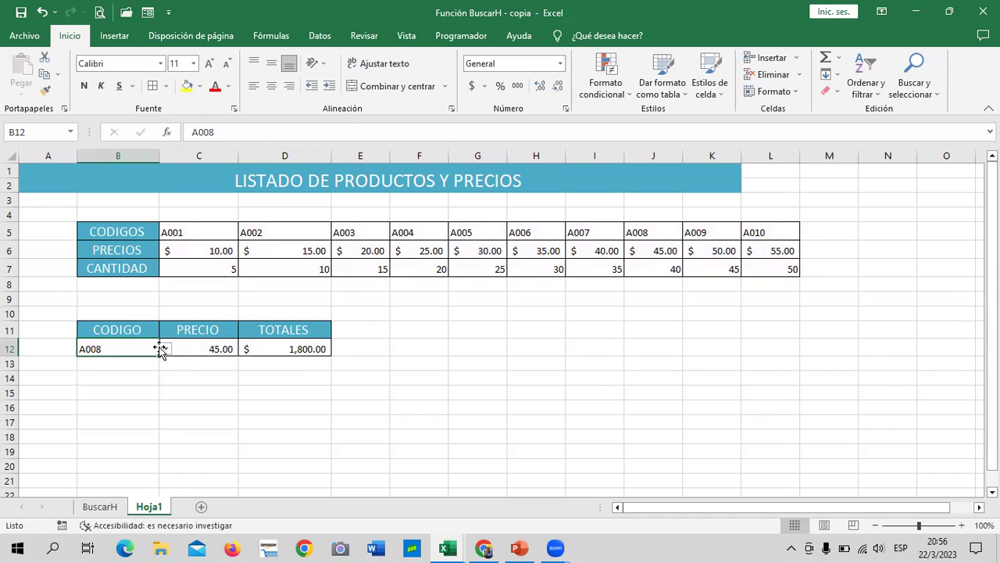
click(166, 349)
click(149, 370)
click(166, 349)
click(144, 362)
click(300, 348)
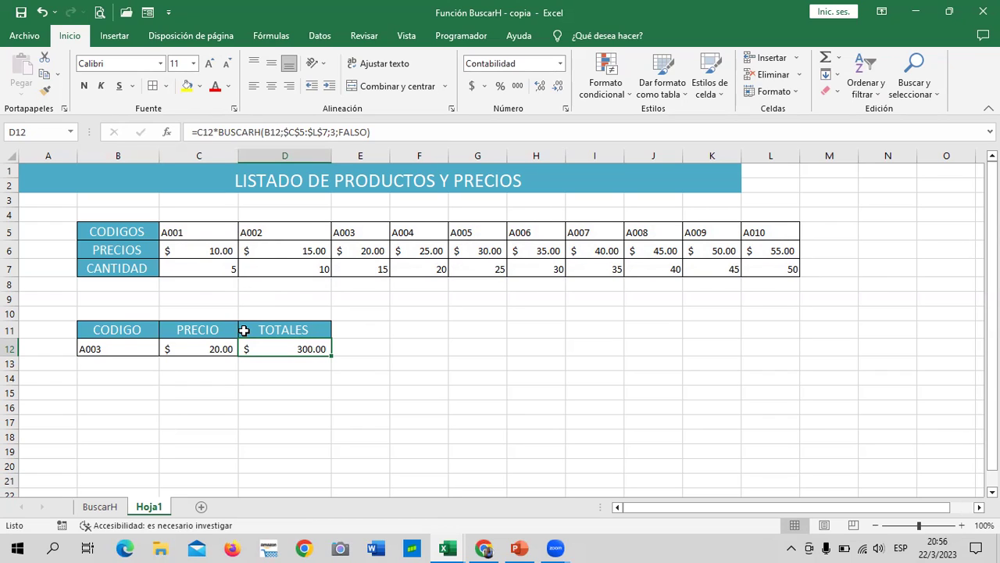
Widen column E, then cross-check B12, L6, L7, D12 and C12 lookup values.
click(373, 328)
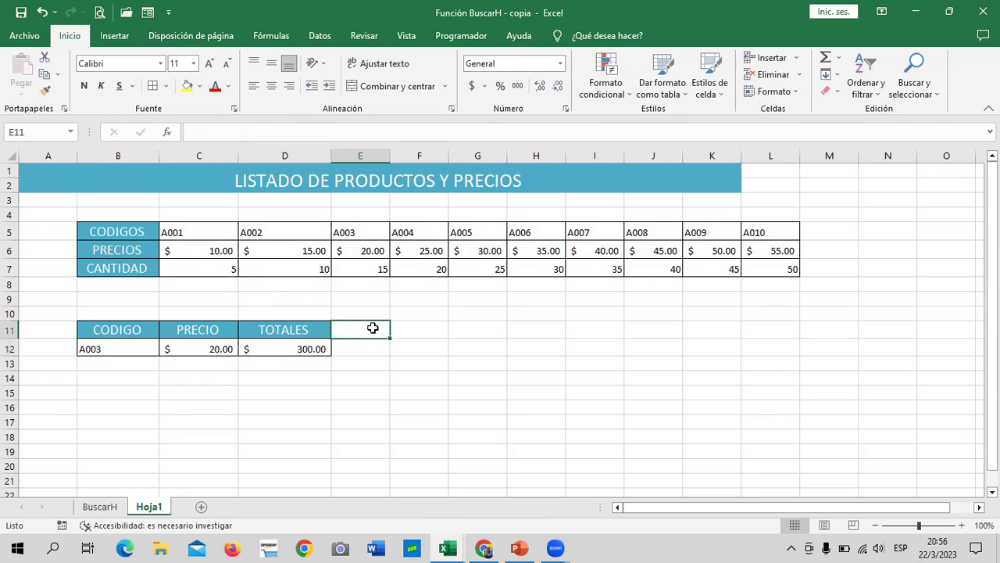
drag(391, 156, 411, 155)
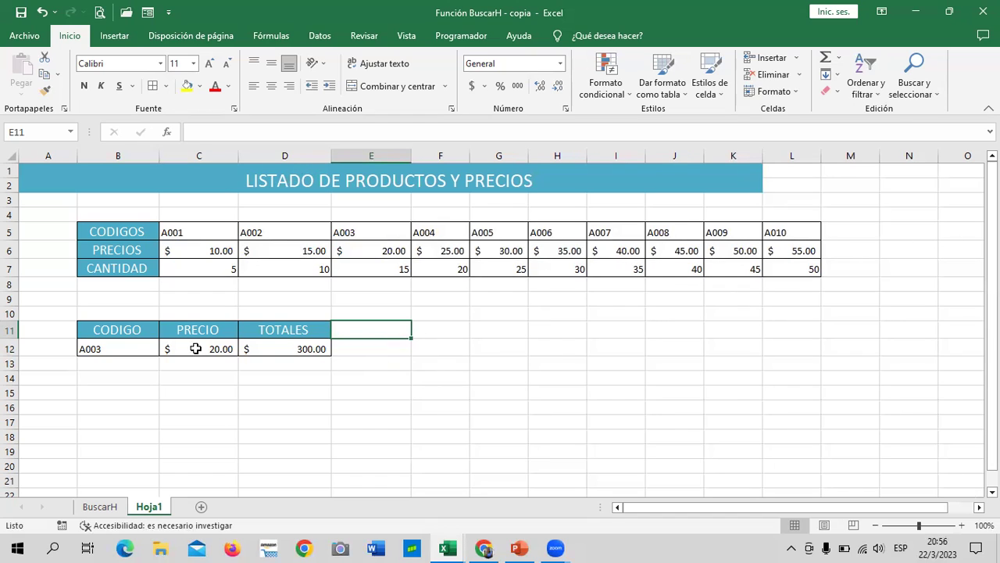
click(133, 349)
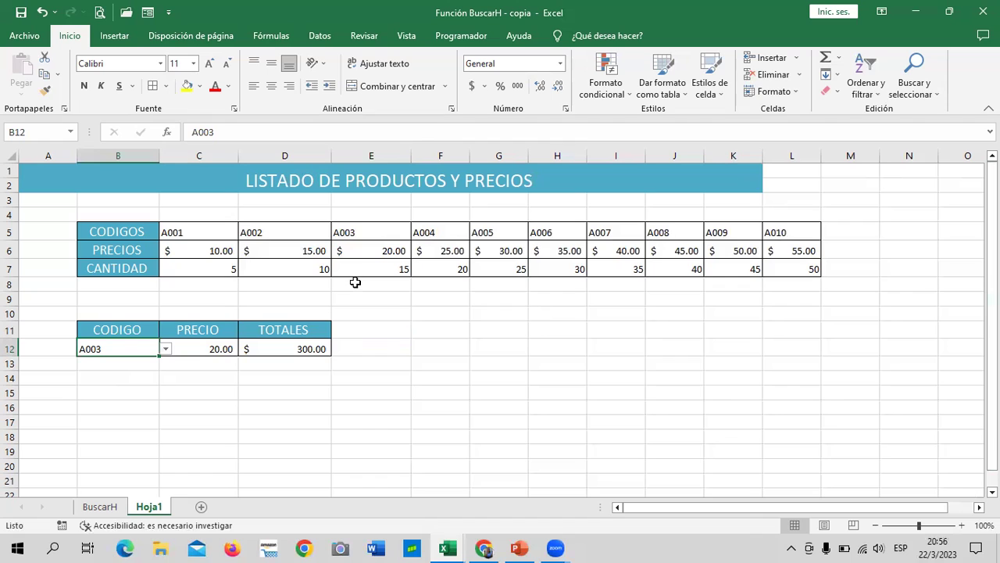
click(800, 253)
click(782, 264)
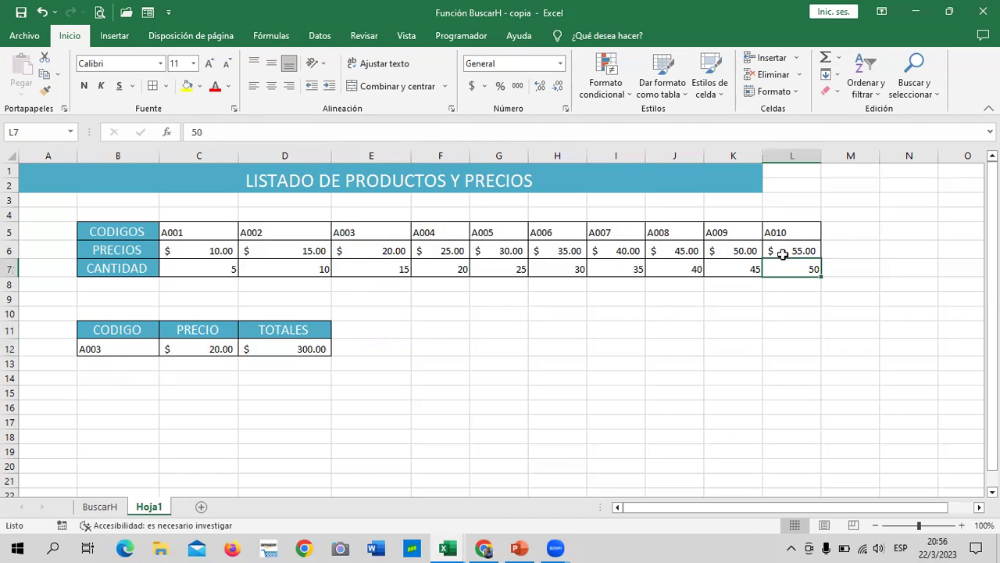
click(770, 250)
click(266, 348)
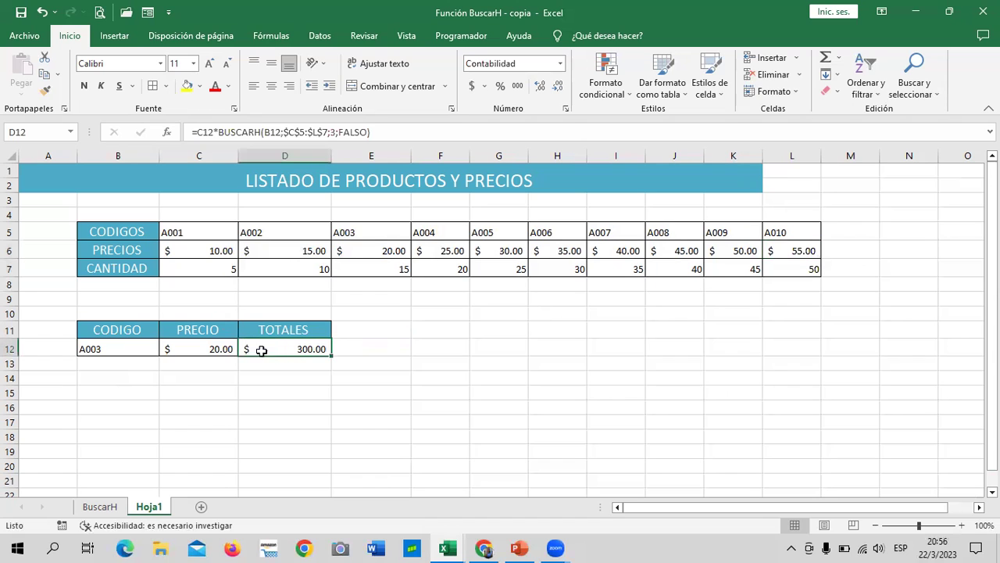
click(209, 344)
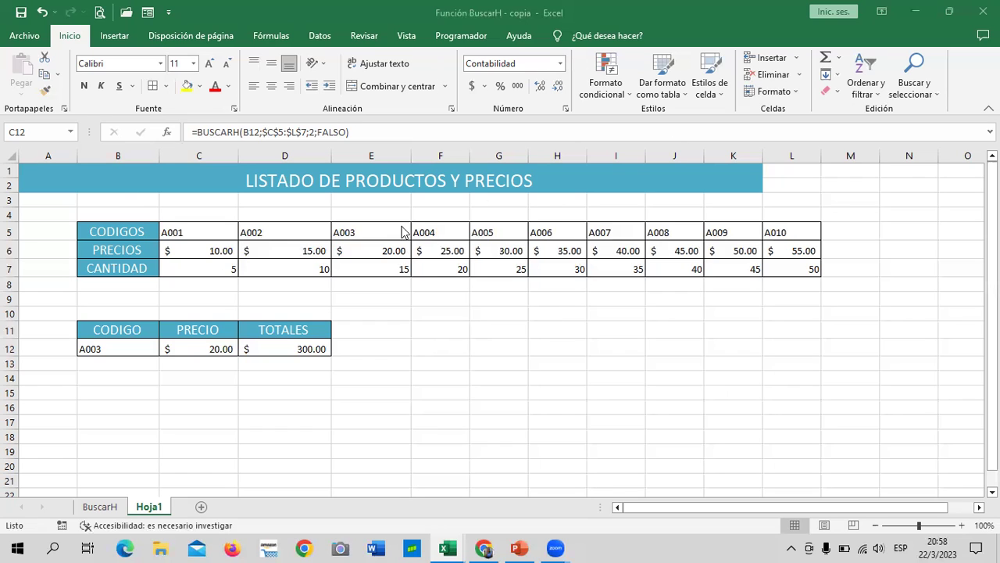
click(389, 328)
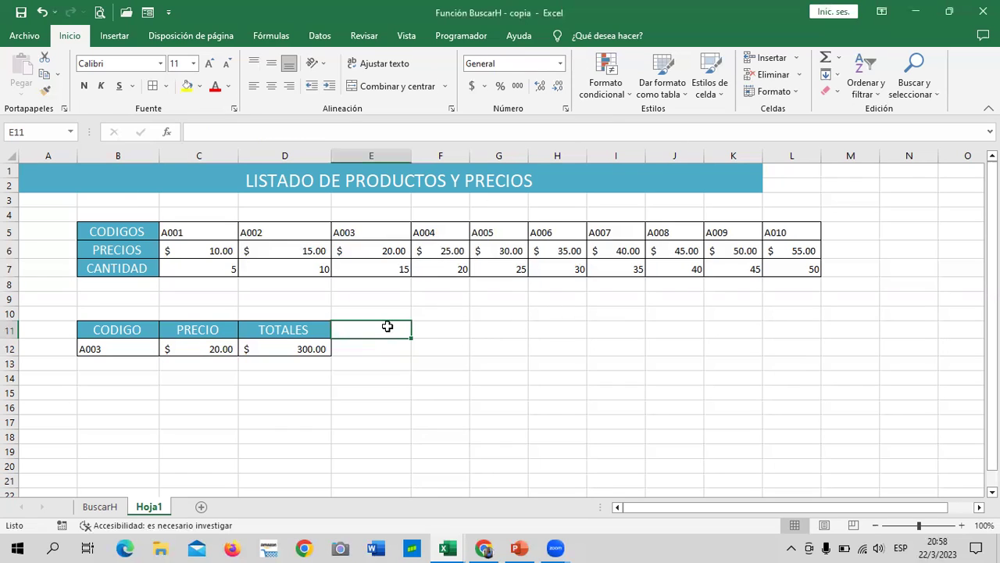
click(371, 346)
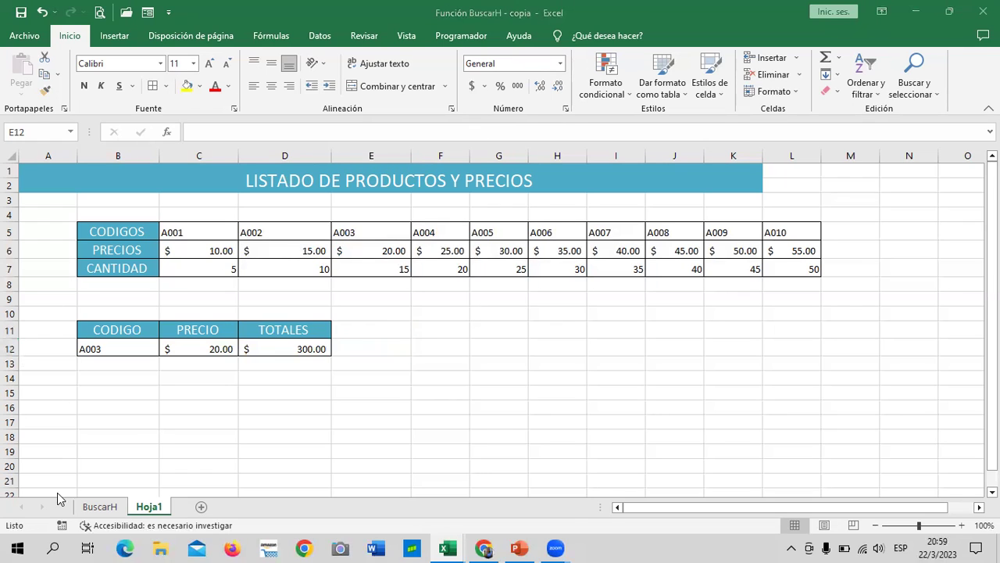
click(117, 506)
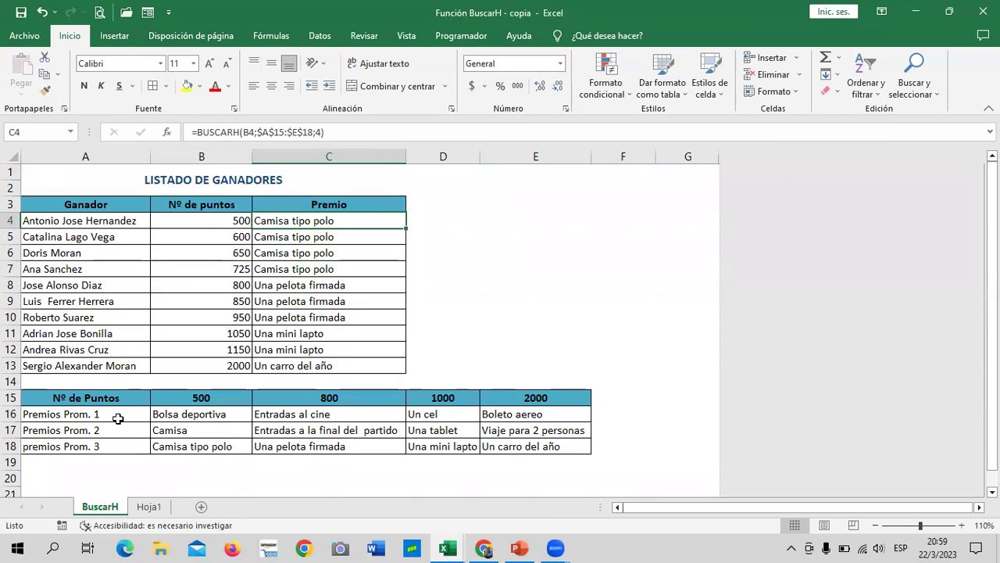
click(149, 508)
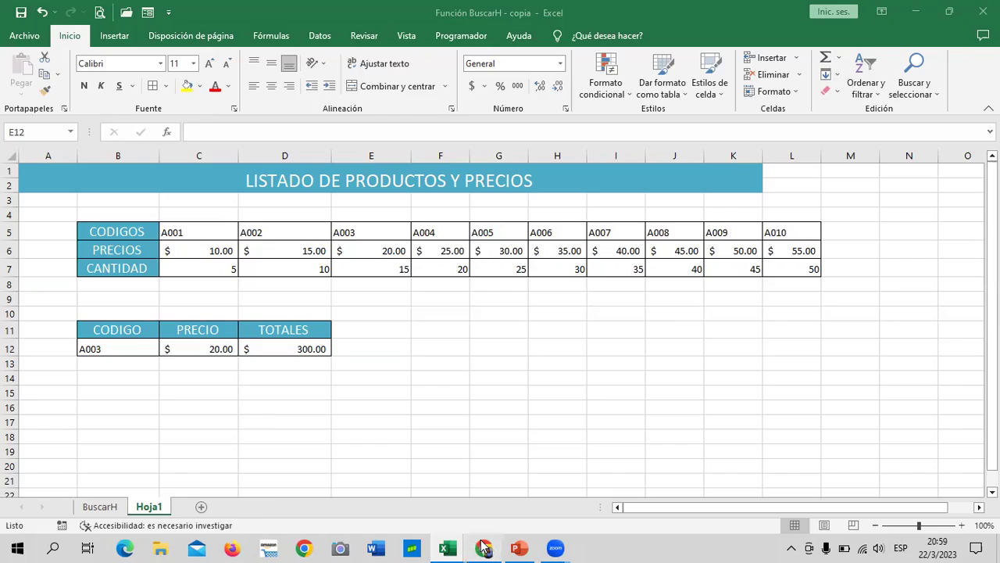
Switch to the course in Chrome, open the 2.8 Laboratorio 3 INDEX quiz and scroll through it.
key(alt+Tab)
scroll(582, 276, up, 4)
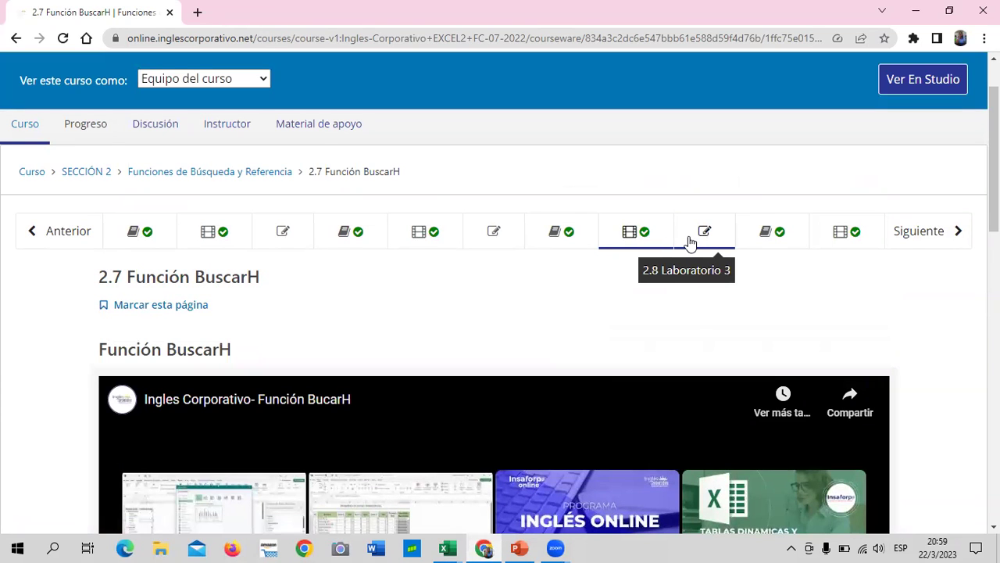
click(690, 242)
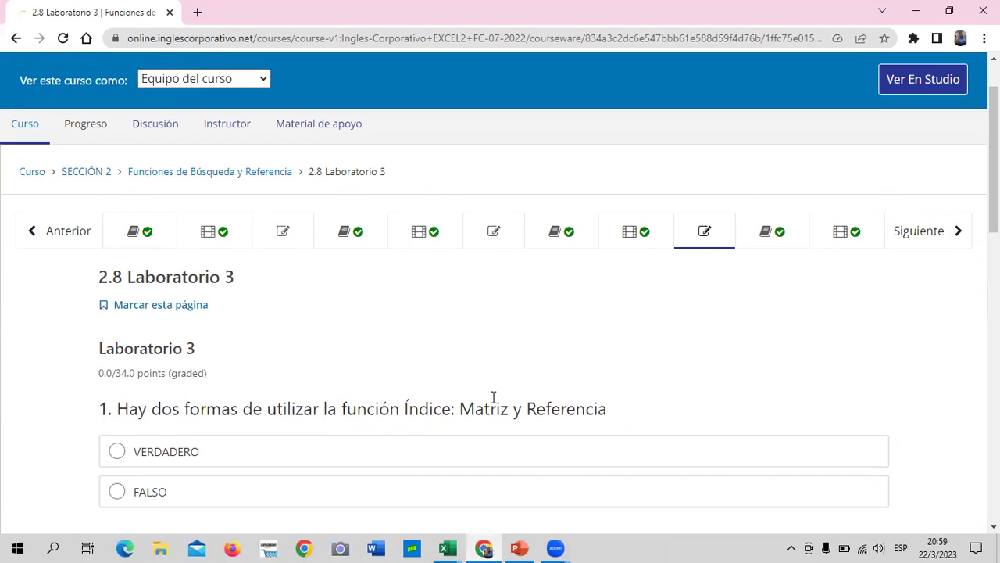
scroll(493, 399, down, 1)
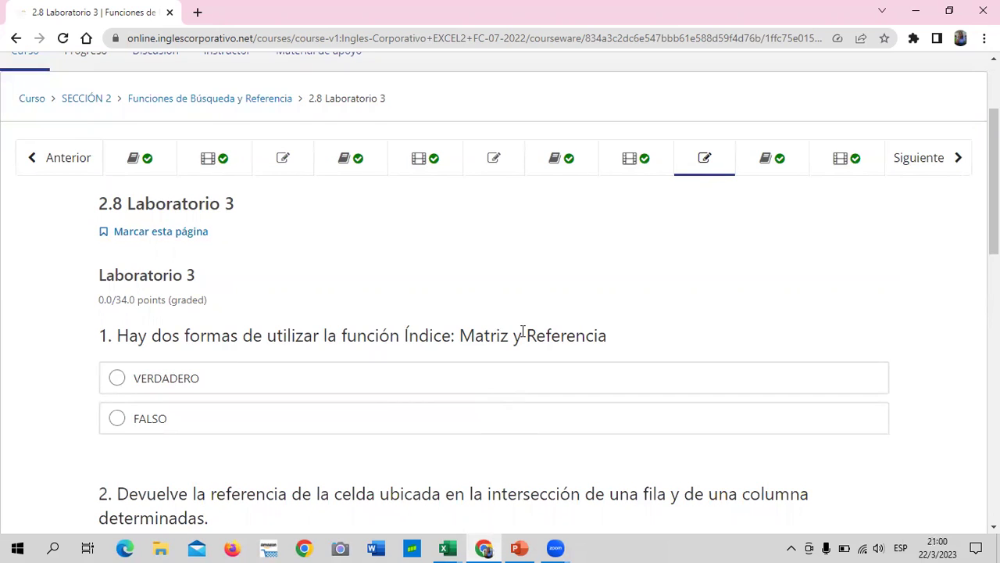
scroll(523, 332, down, 3)
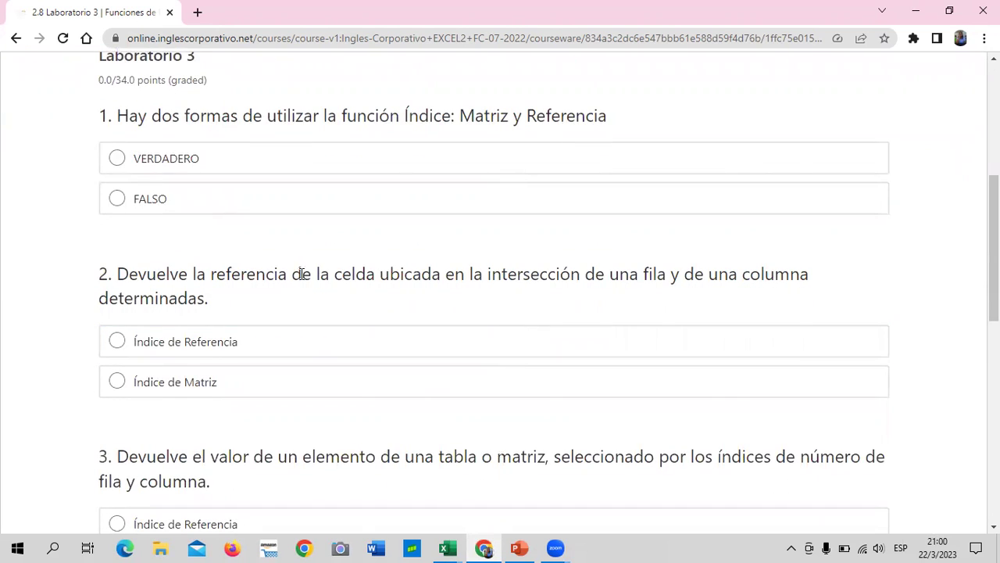
scroll(305, 312, down, 1)
scroll(299, 415, down, 2)
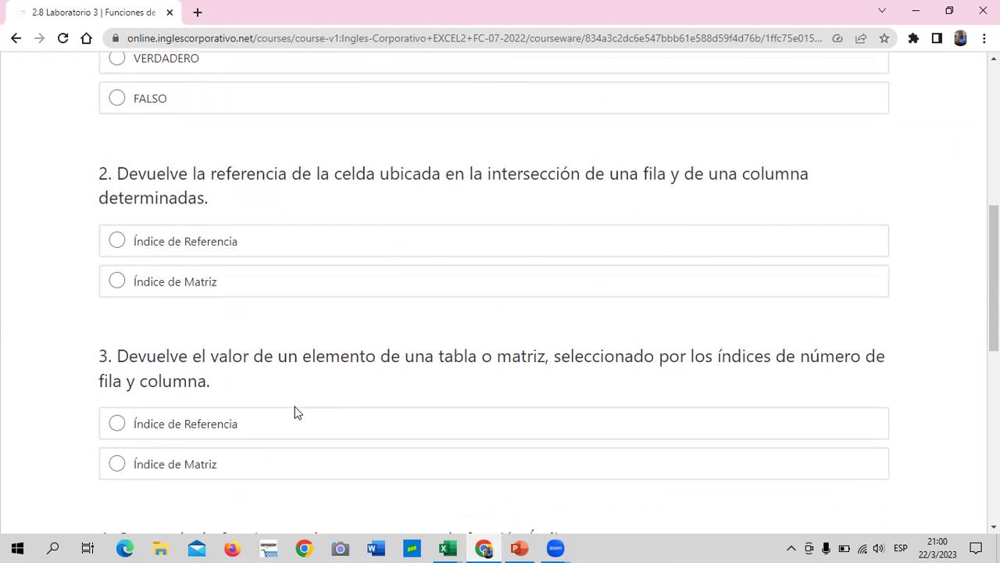
scroll(315, 402, down, 3)
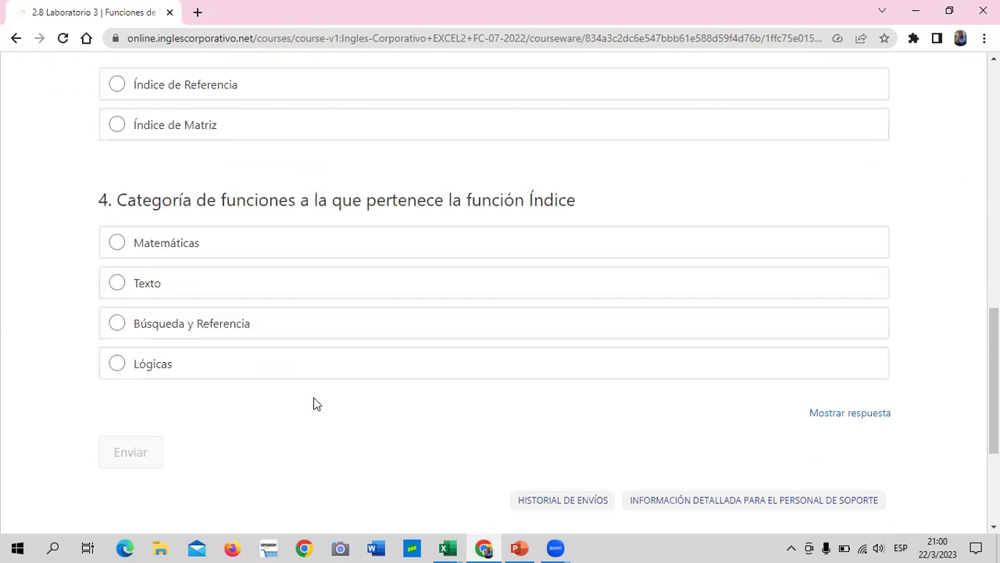
scroll(327, 412, up, 3)
scroll(327, 412, up, 3)
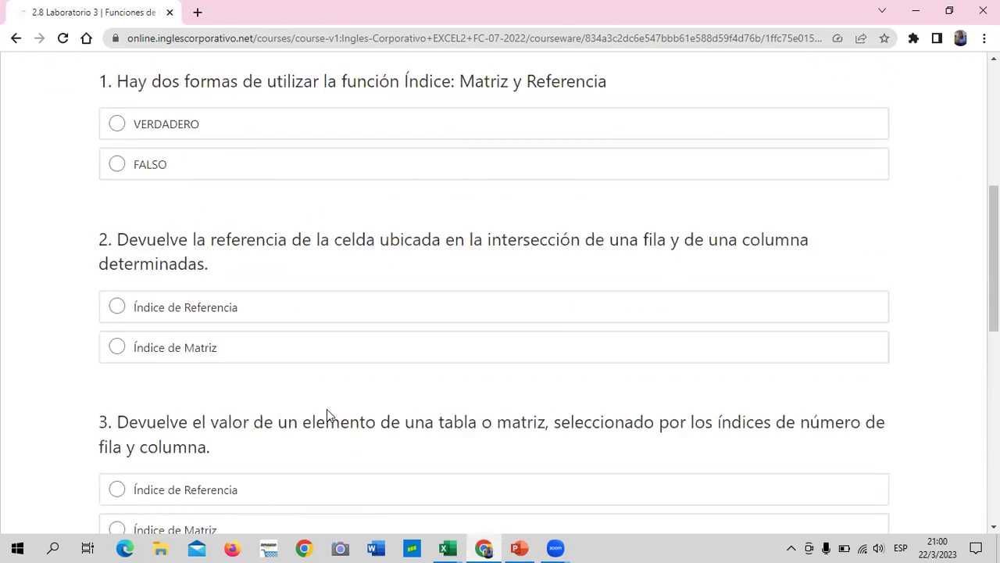
scroll(326, 412, up, 3)
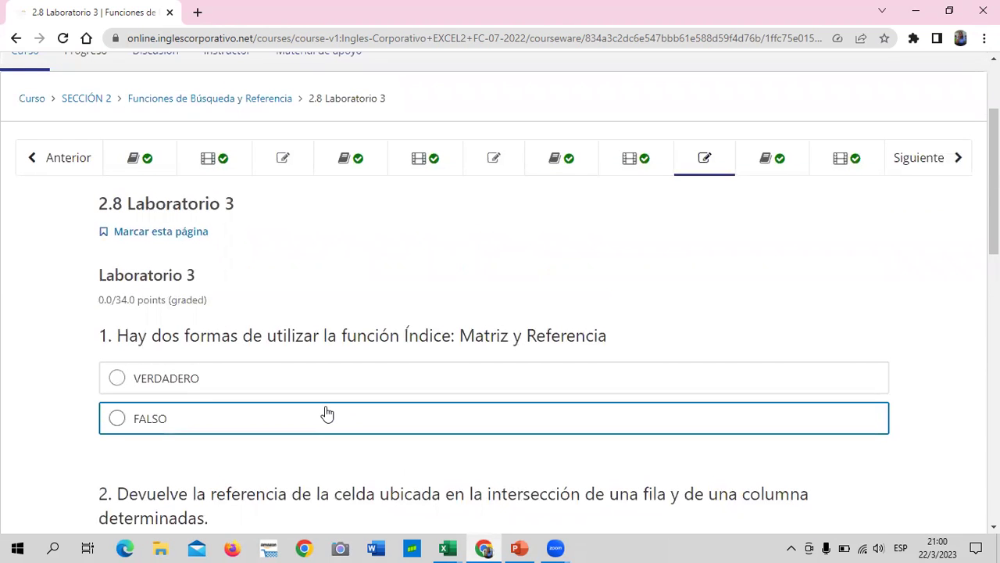
scroll(291, 331, up, 2)
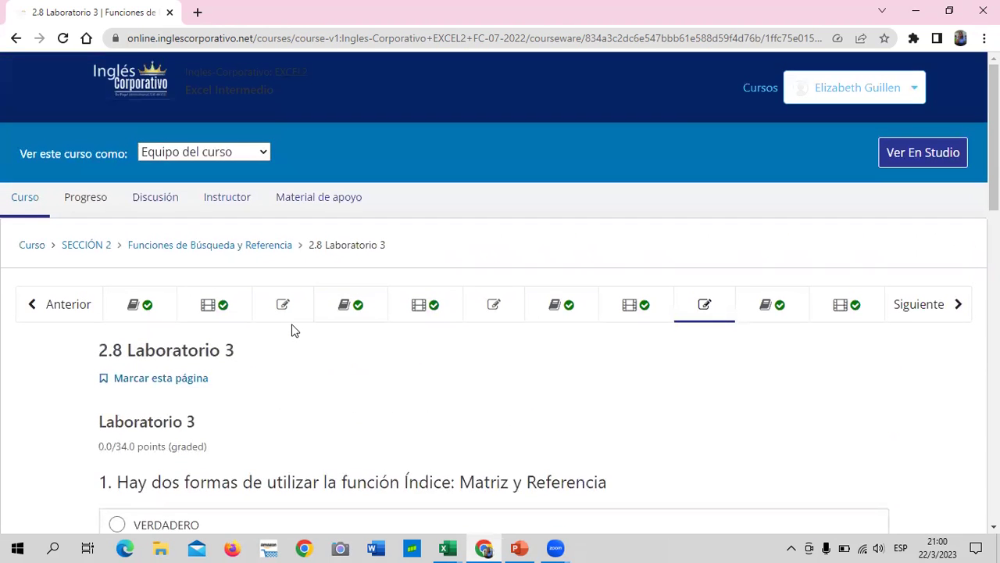